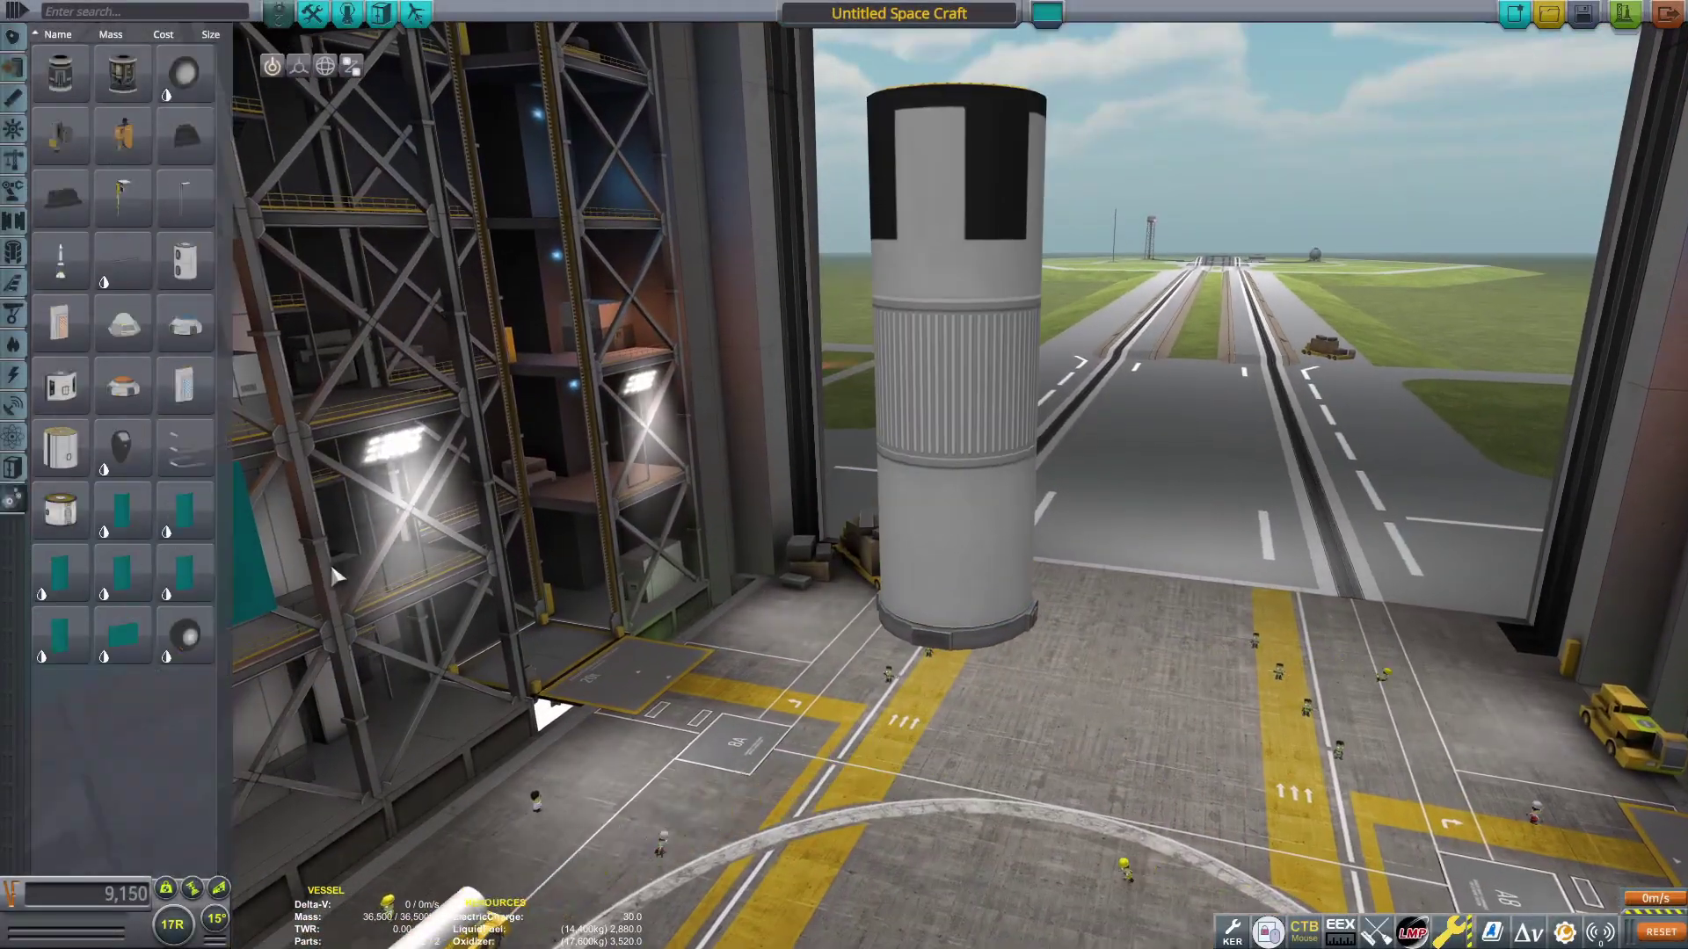
Attach Kickback SRBs radially in symmetry around the core tank
left_click(141, 567)
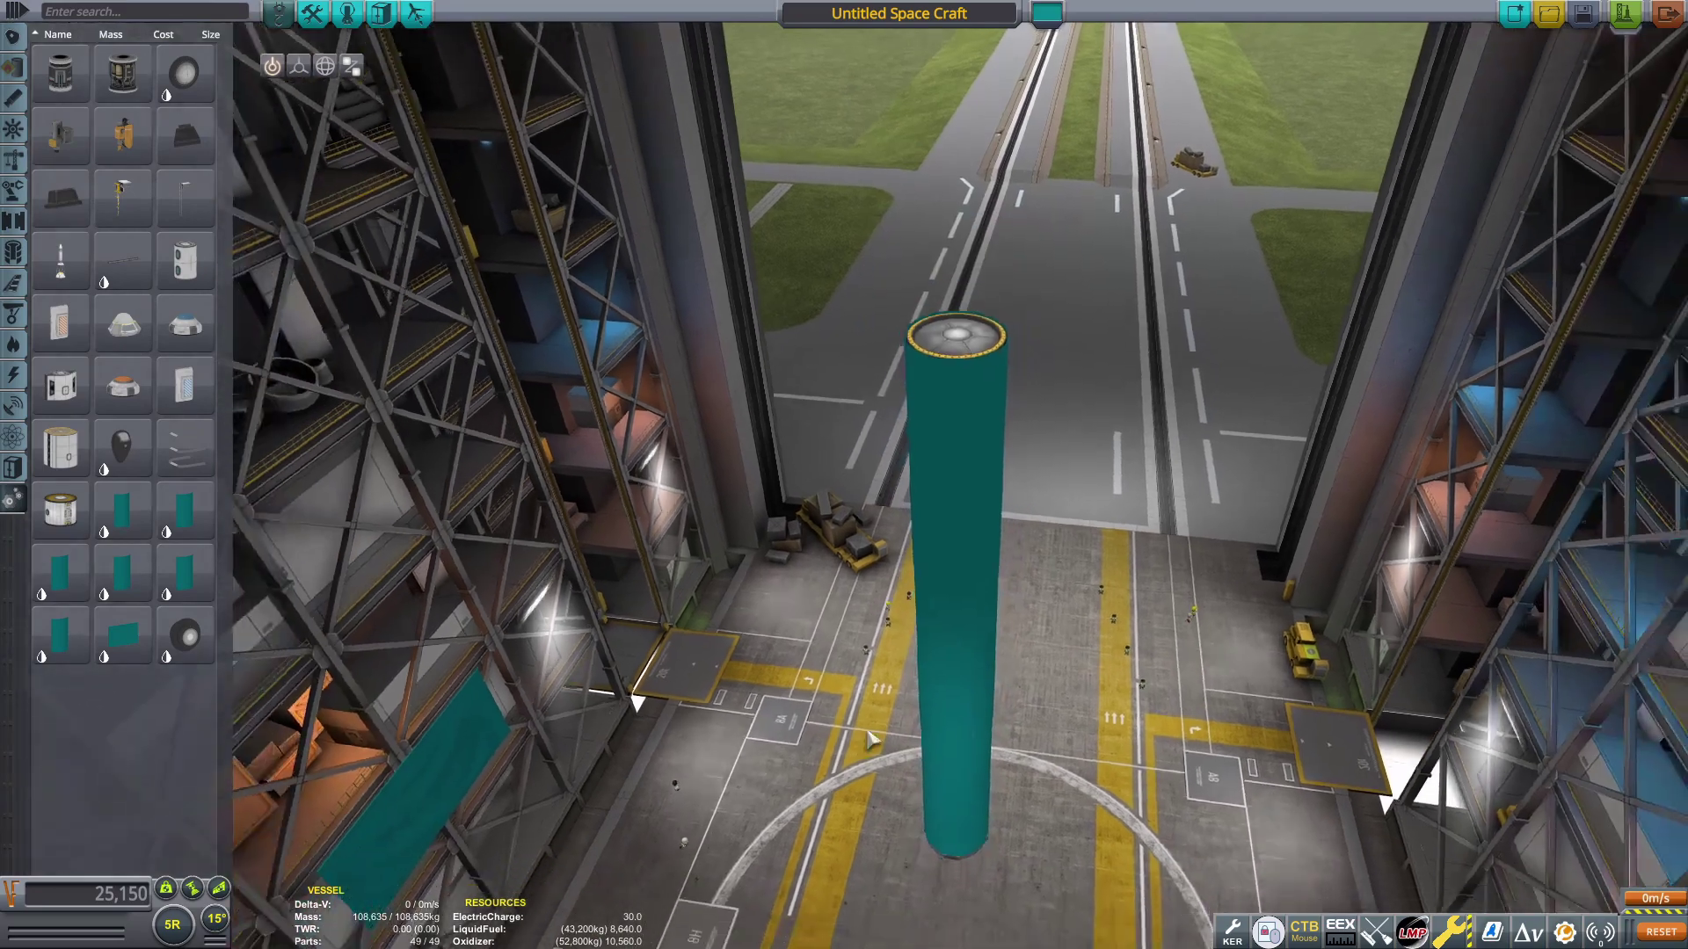
right_click(870, 739)
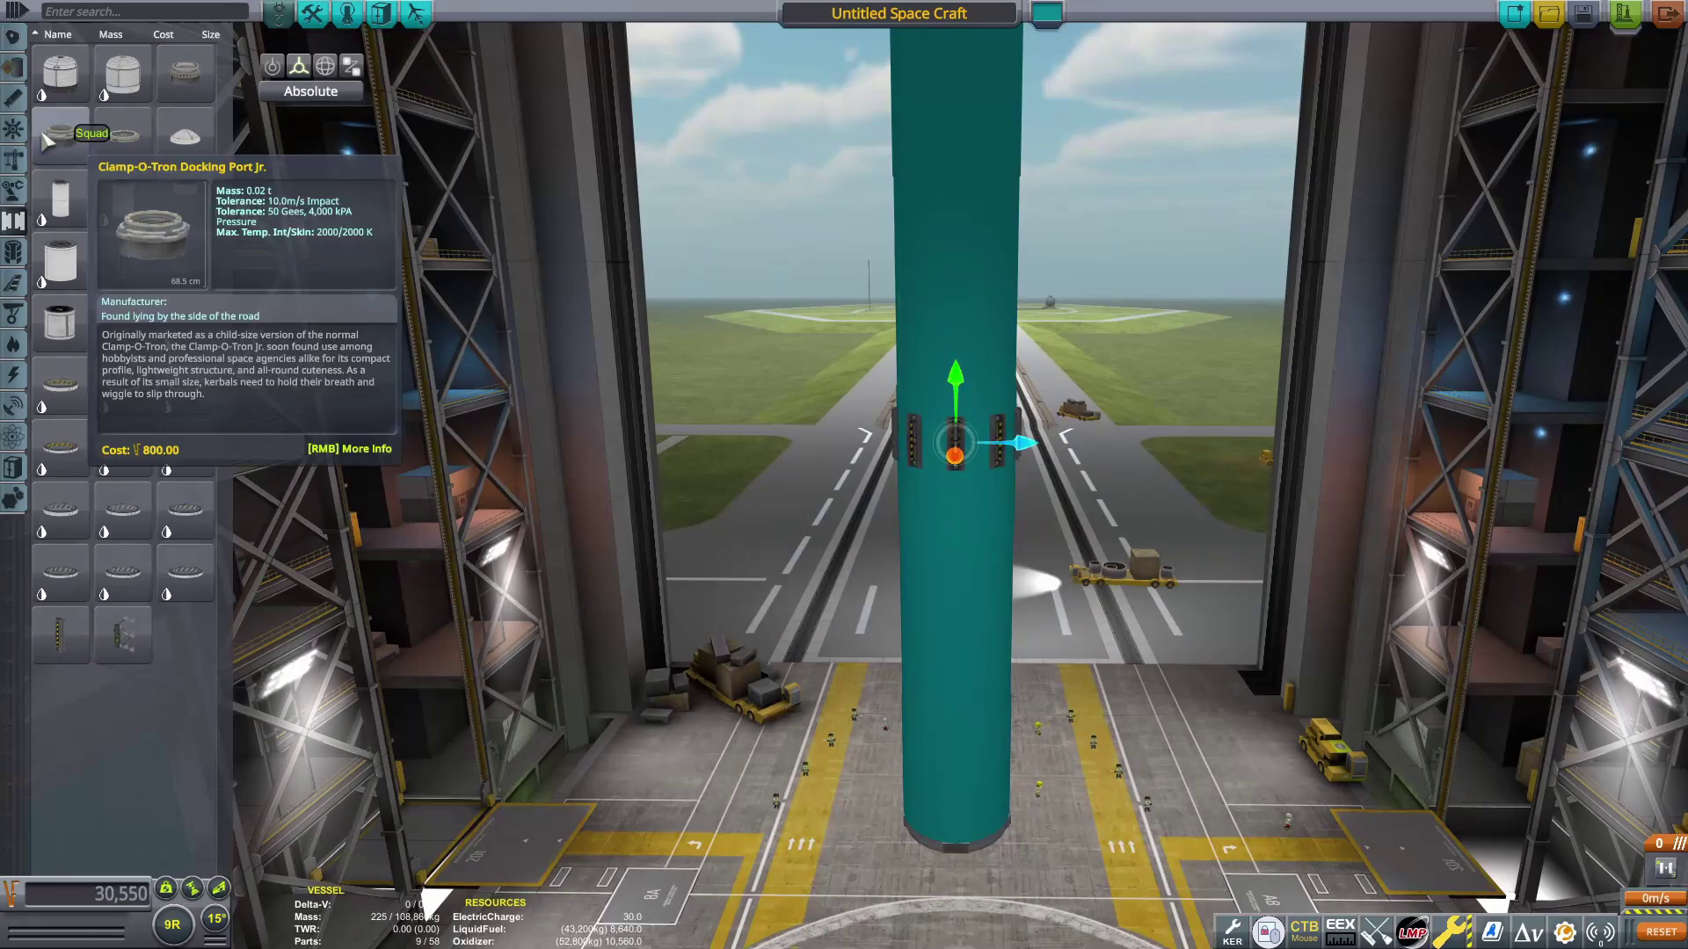
right_click(956, 445)
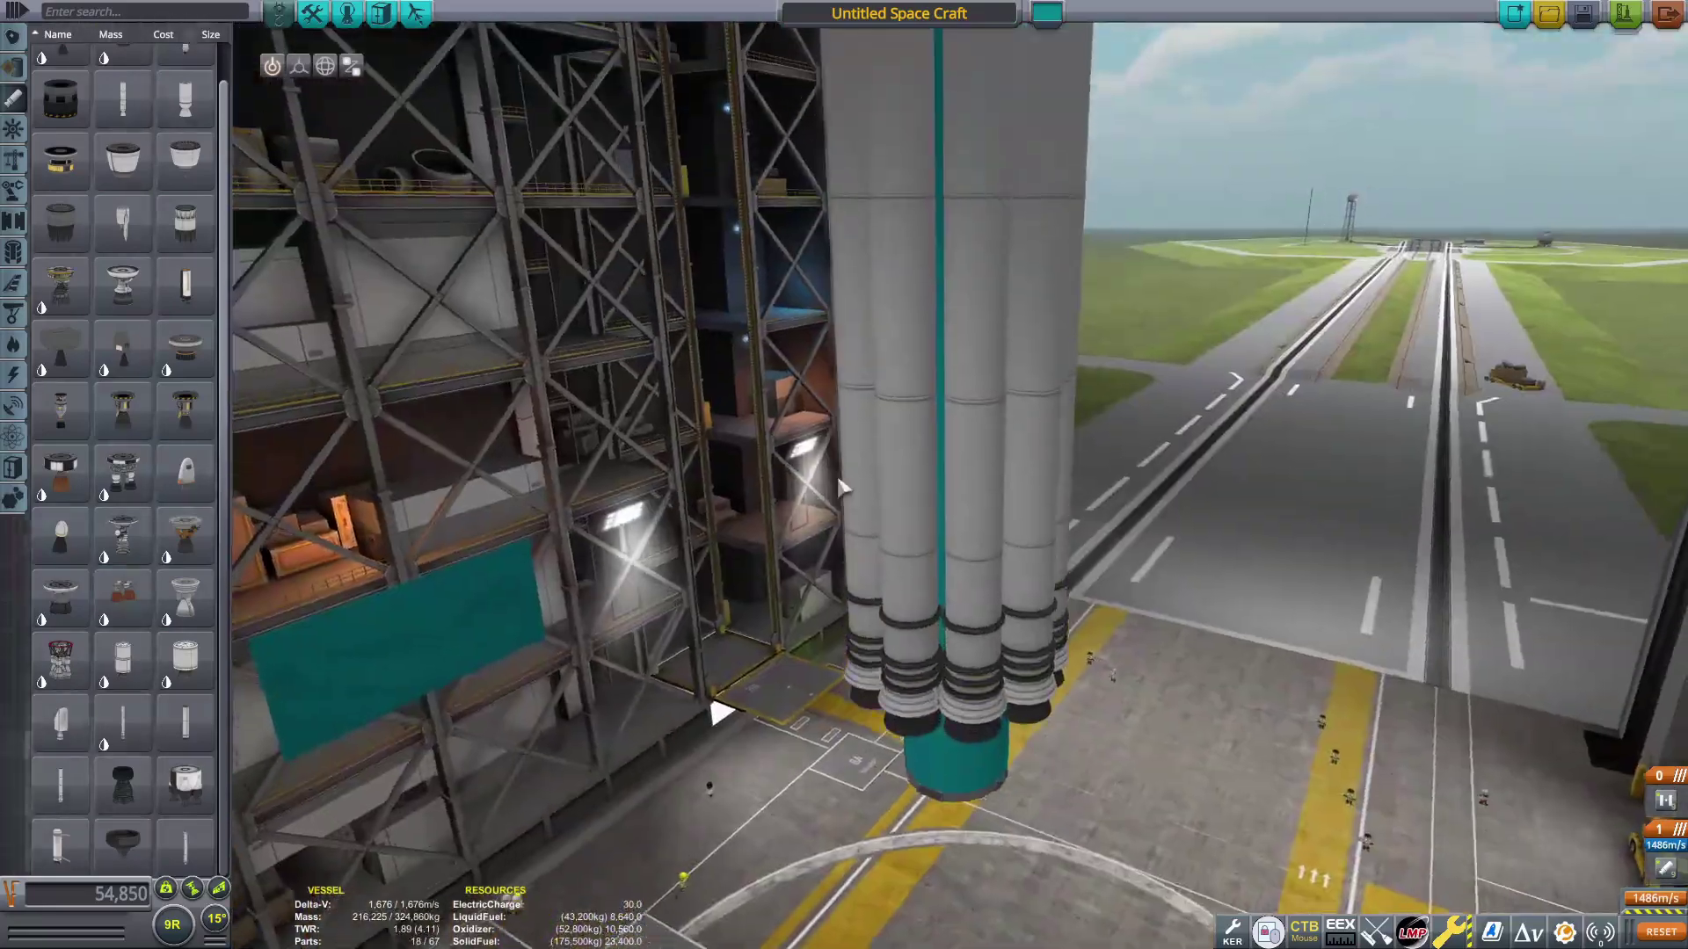
mouse_move(844, 489)
left_mouse_down()
mouse_move(736, 461)
mouse_move(712, 389)
mouse_move(815, 490)
mouse_move(857, 436)
left_mouse_up()
mouse_move(936, 250)
left_mouse_down()
mouse_move(858, 396)
mouse_move(376, 420)
left_mouse_up()
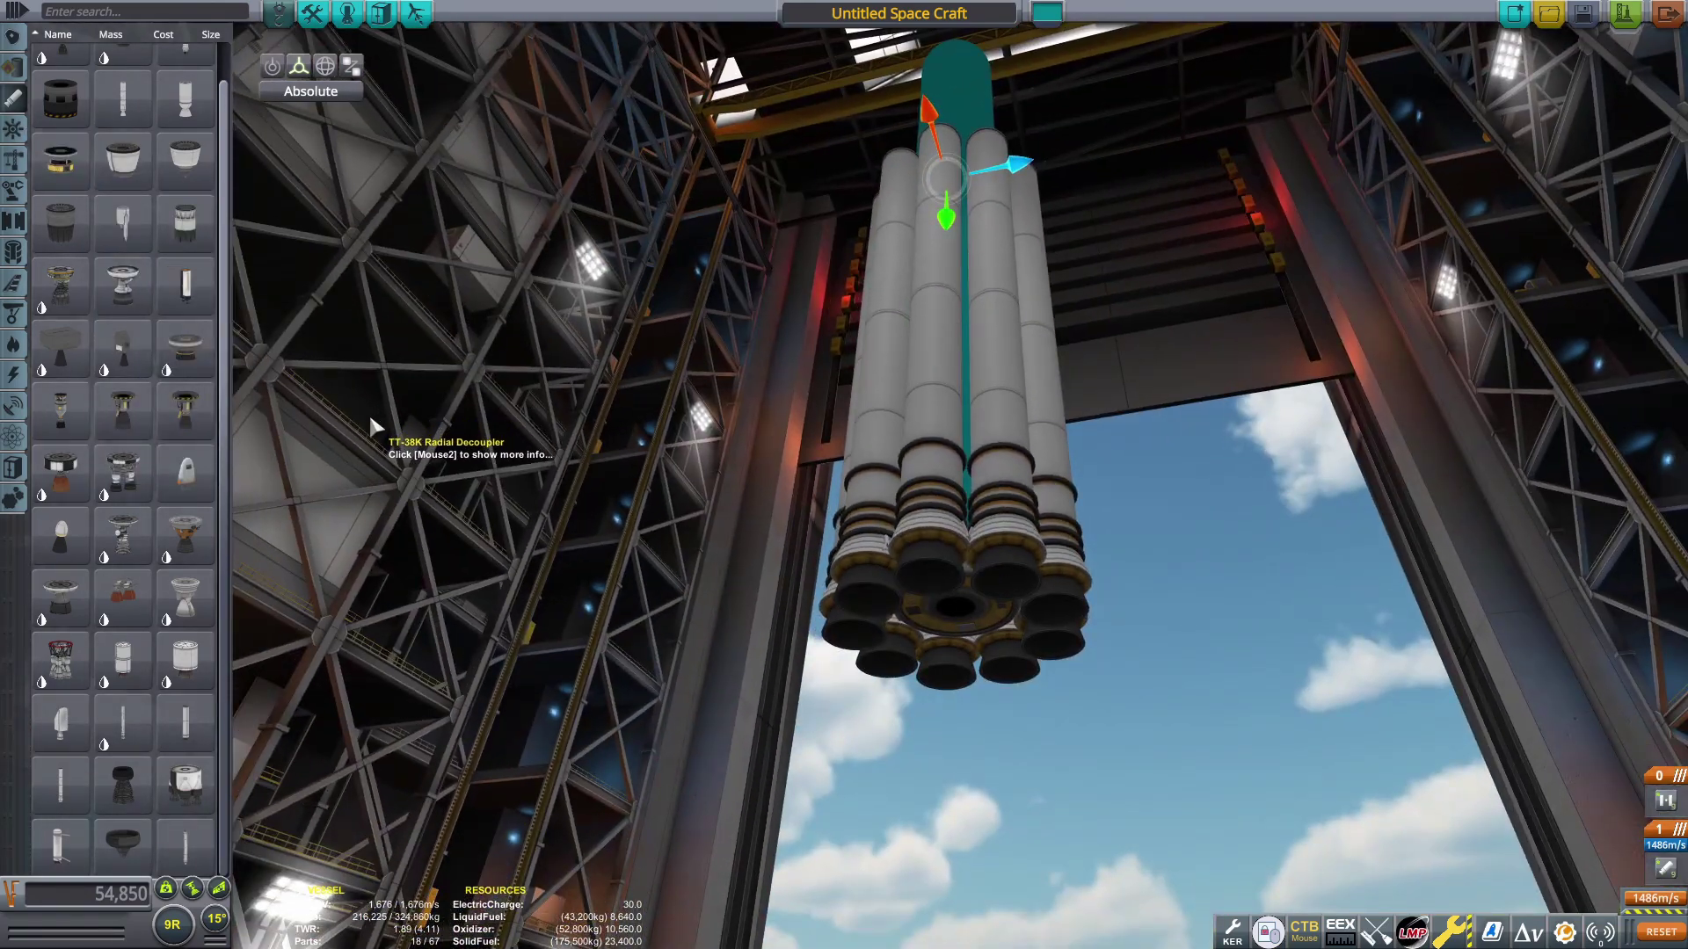
key("ctrl+z")
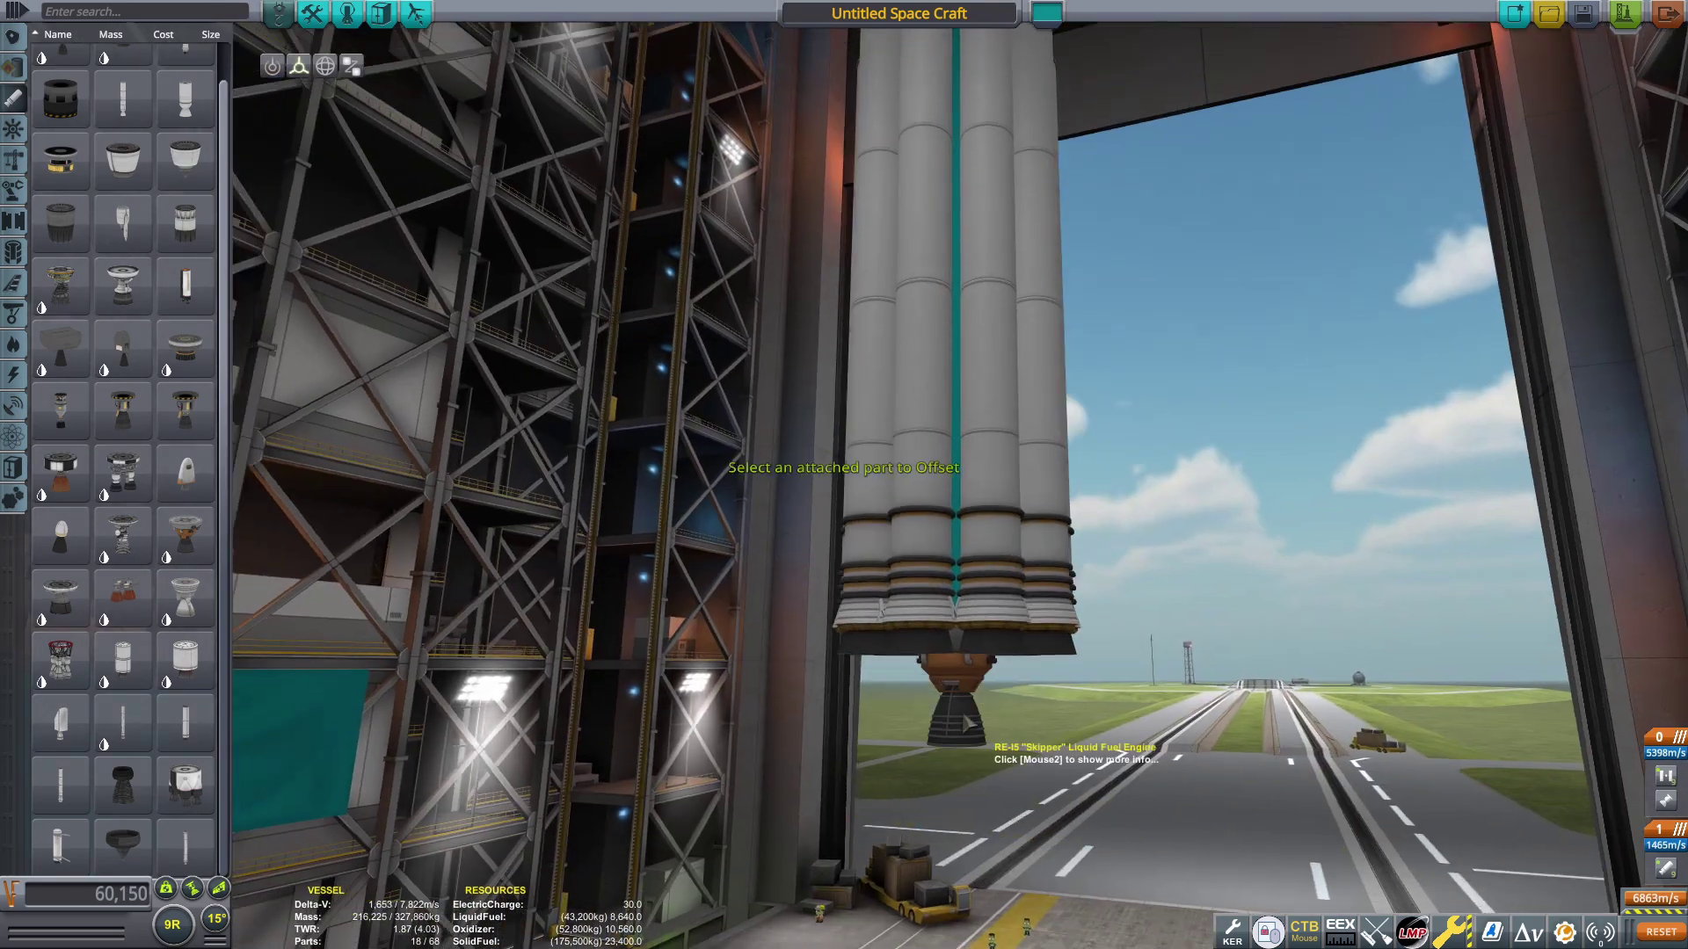
right_click(555, 568)
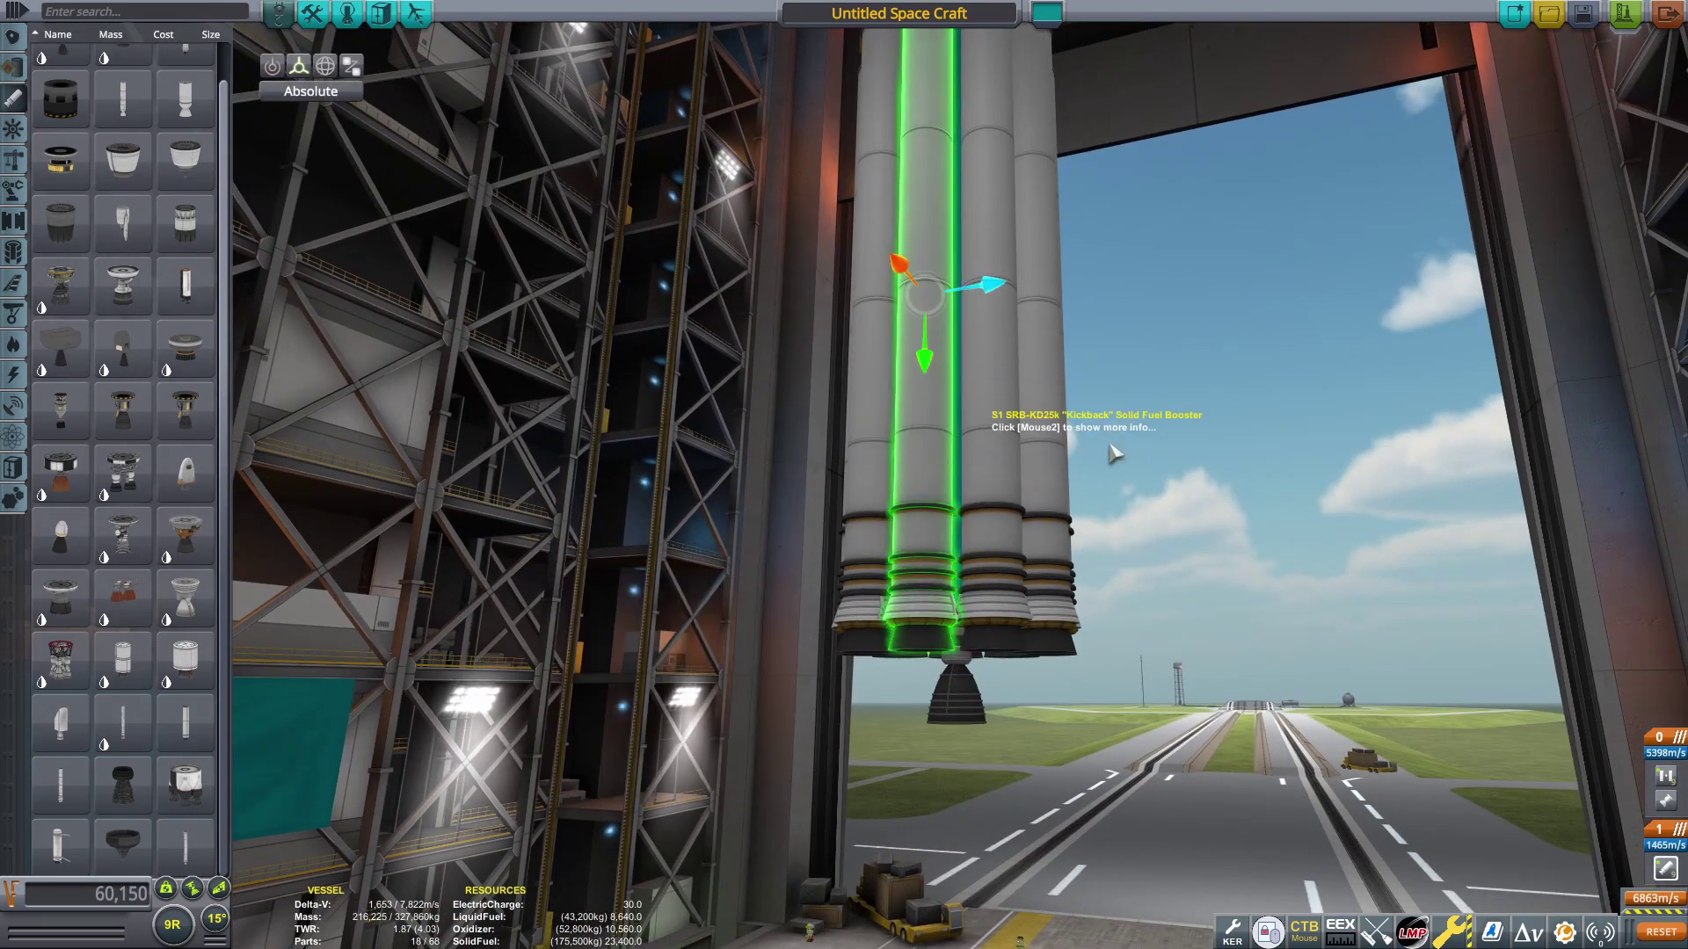
mouse_move(939, 381)
left_mouse_down()
mouse_move(818, 528)
mouse_move(742, 386)
left_mouse_up()
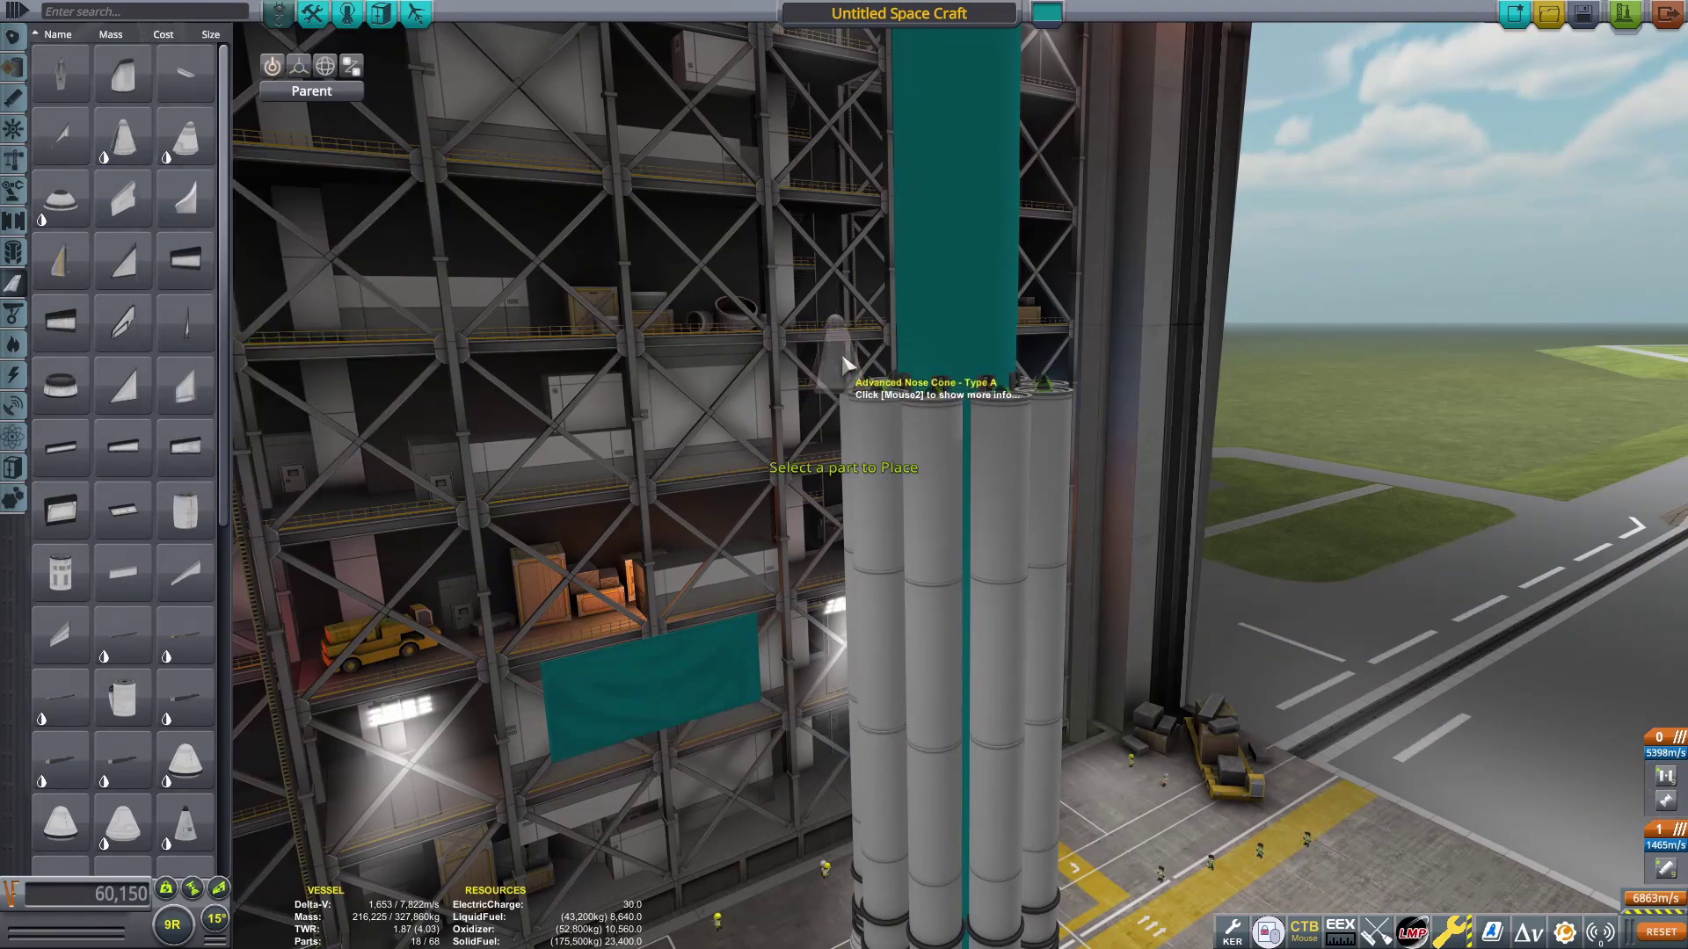
Reposition a side booster and cap every booster with an Advanced Nose Cone Type A
left_click(844, 367)
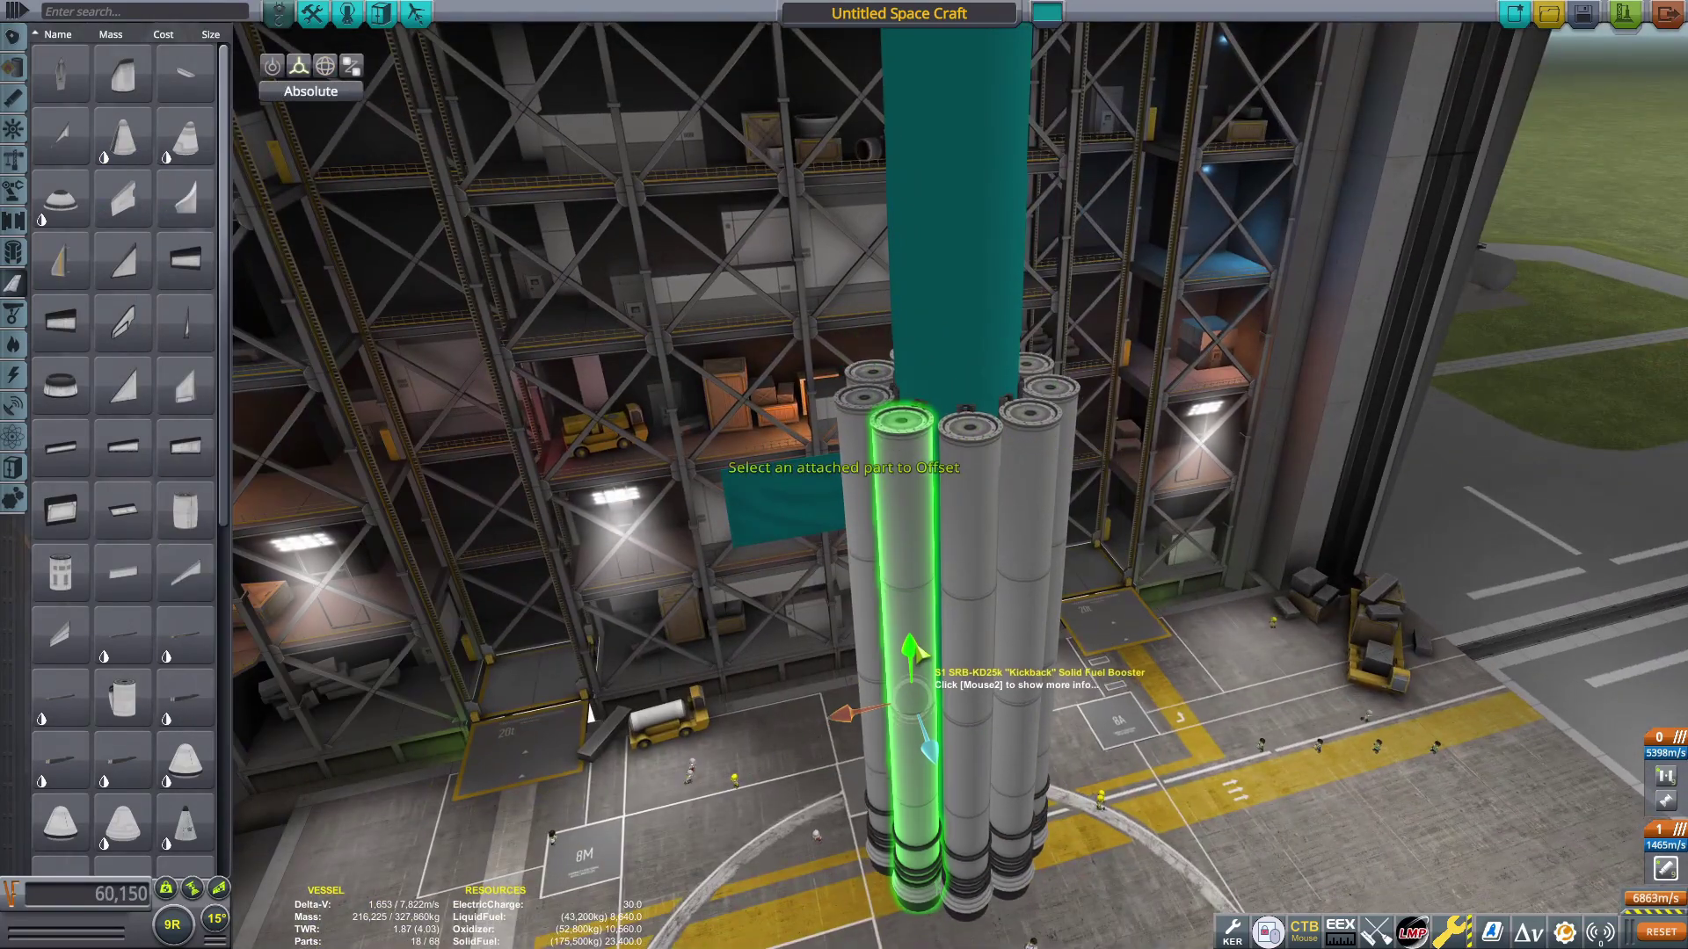
right_click(923, 657)
right_click(910, 409)
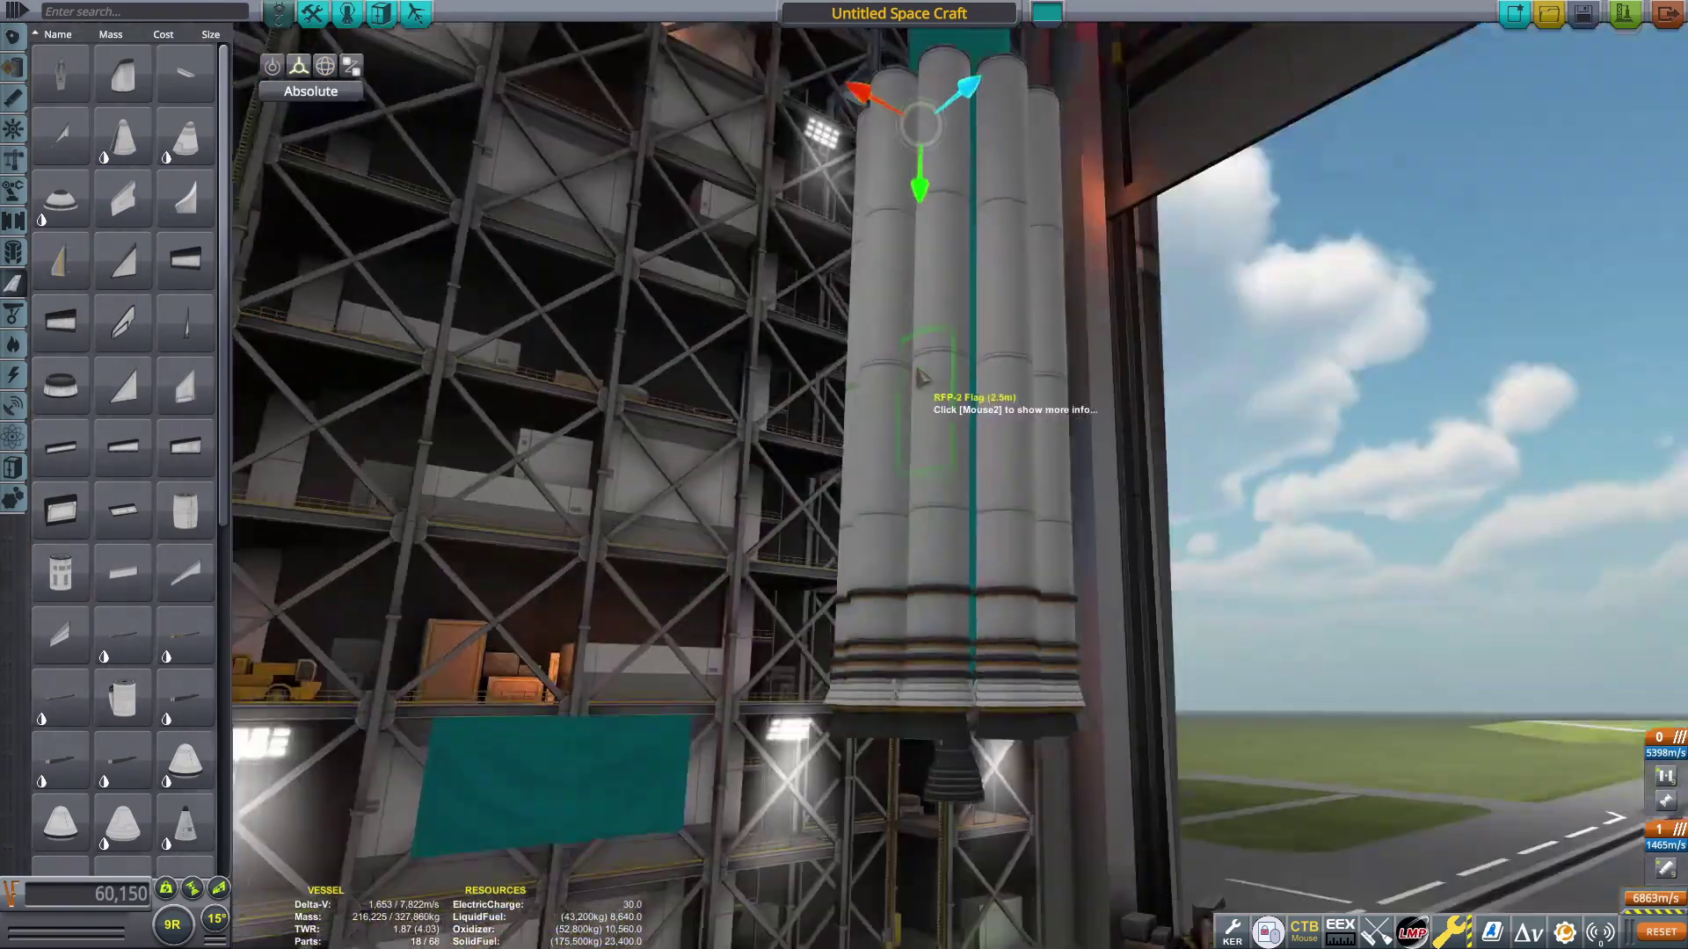
left_click_drag(910, 410, 653, 498)
scroll(653, 498, "down", 3)
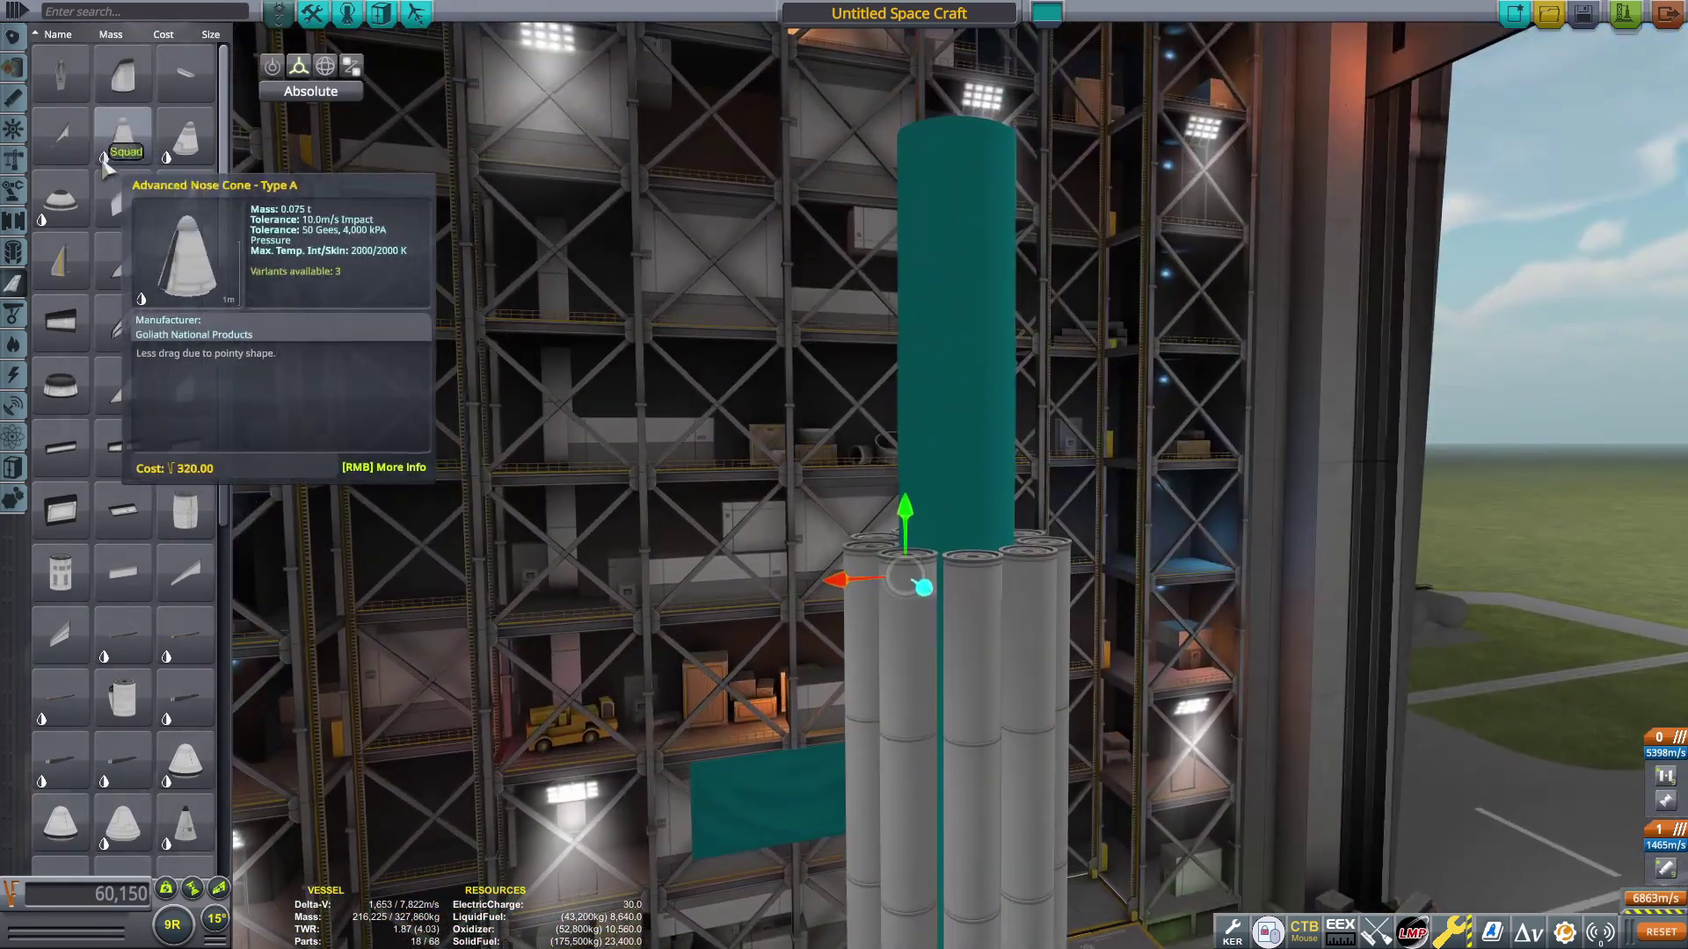
left_click(123, 139)
left_click(870, 517)
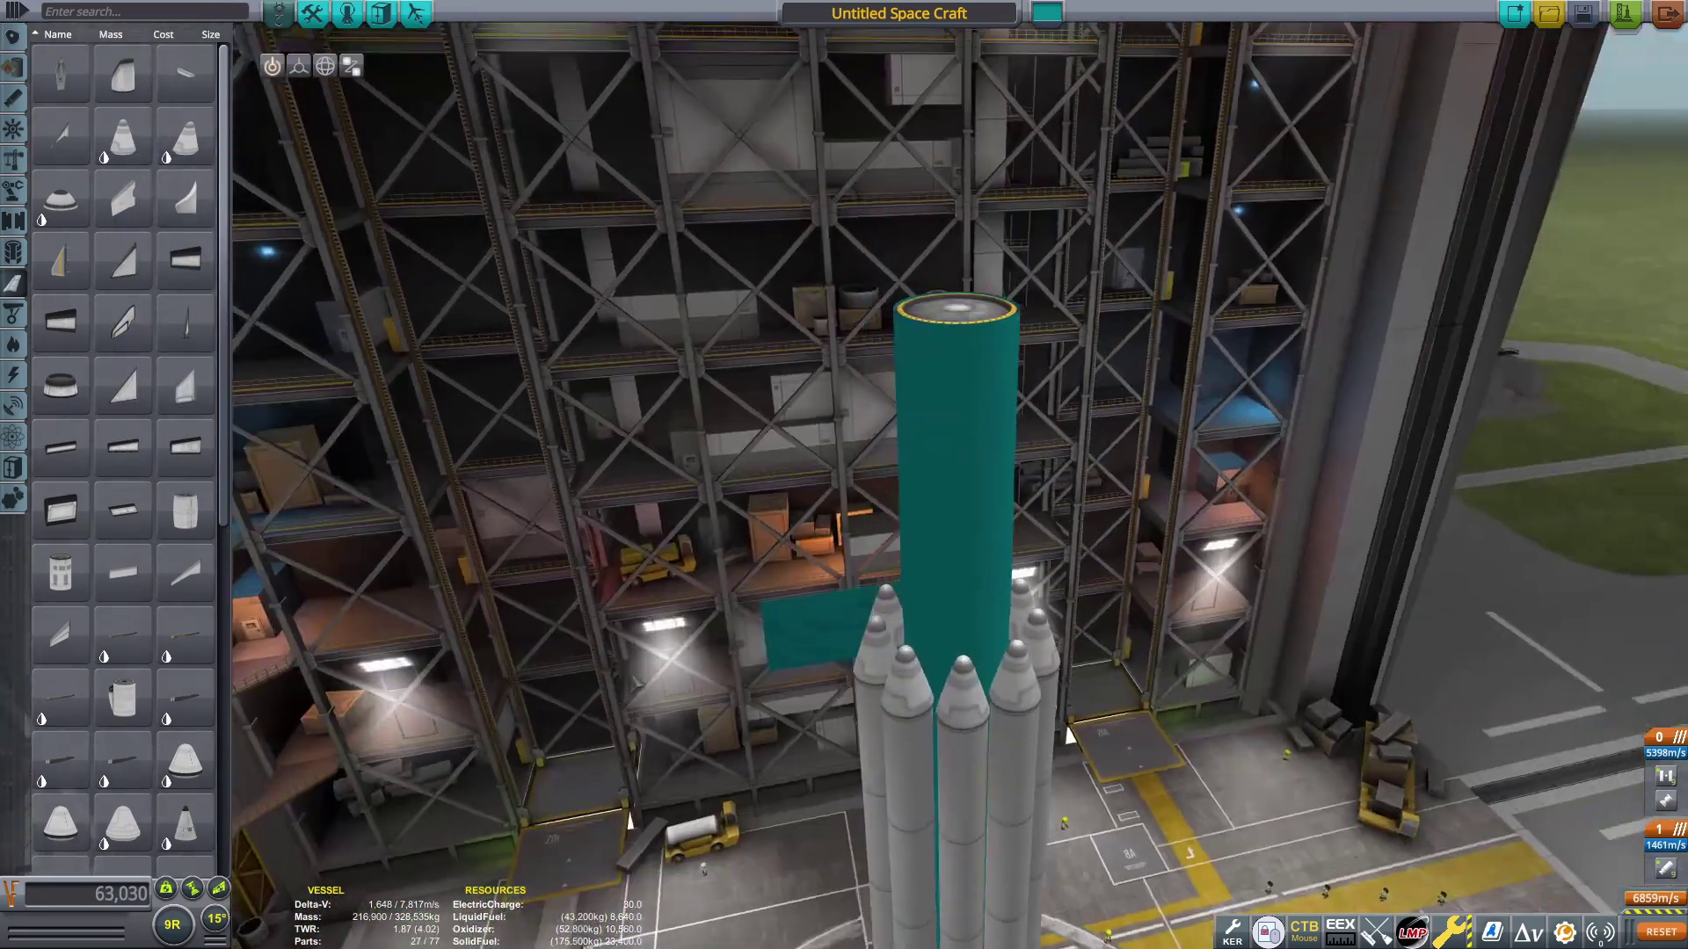
Mount an EP-18 Engine Plate with an engine on top of the core tank
left_click_drag(923, 395, 923, 593)
left_click(15, 98)
left_click(60, 330)
left_click(957, 508)
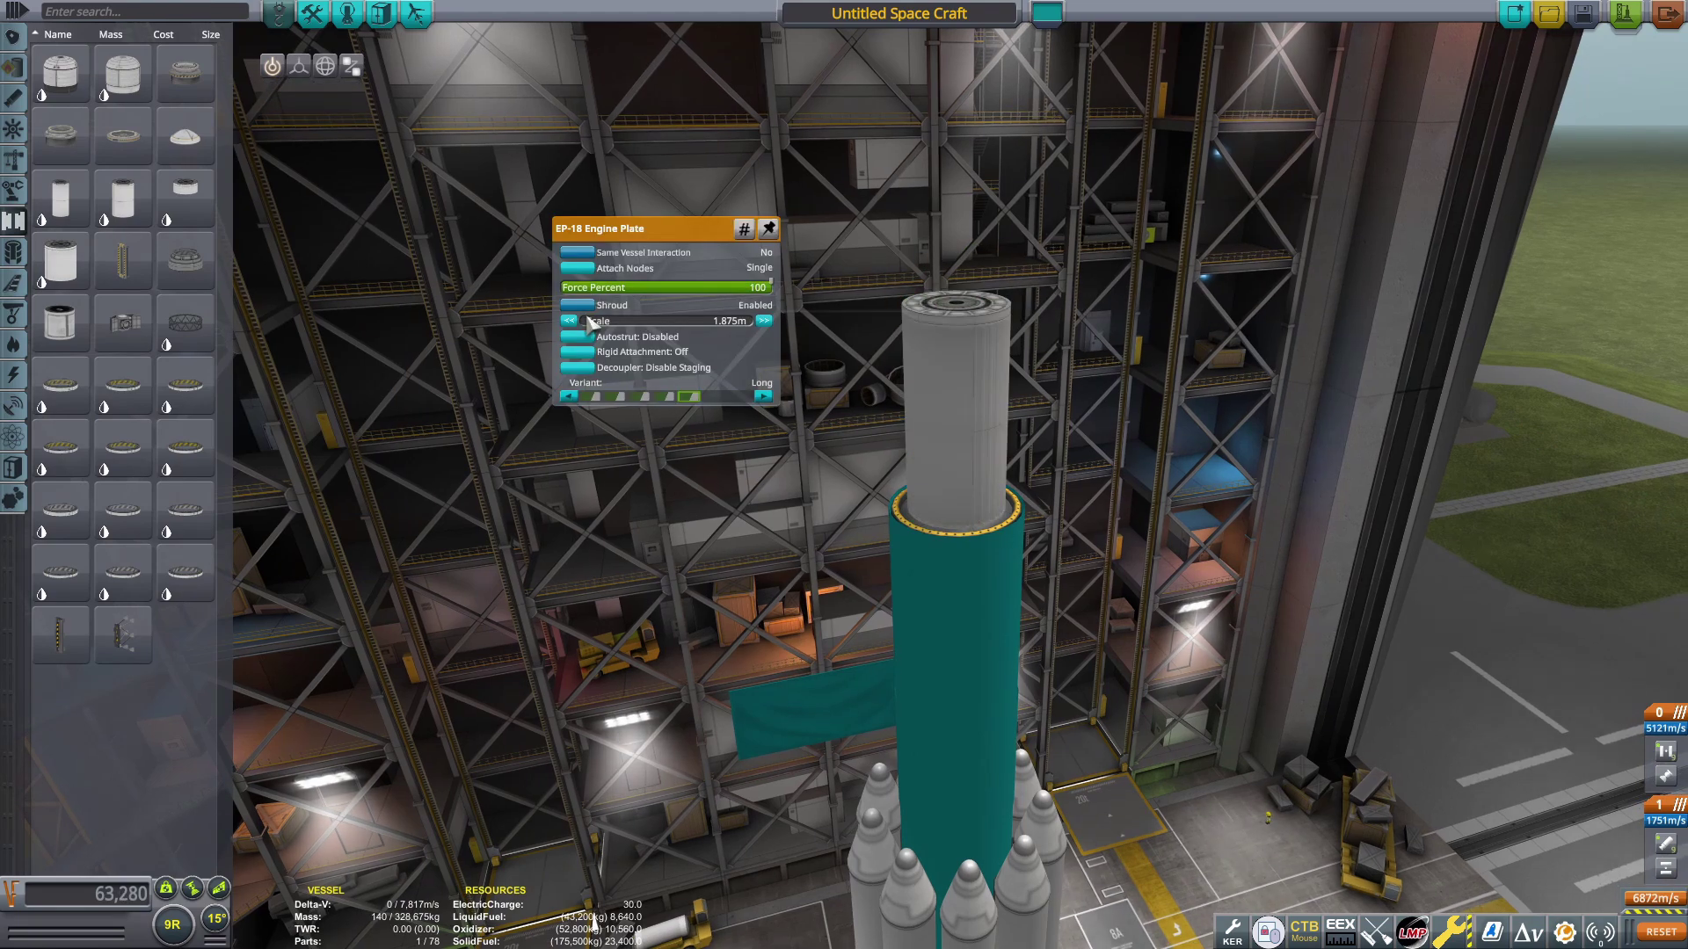
scroll(956, 507, "up", 3)
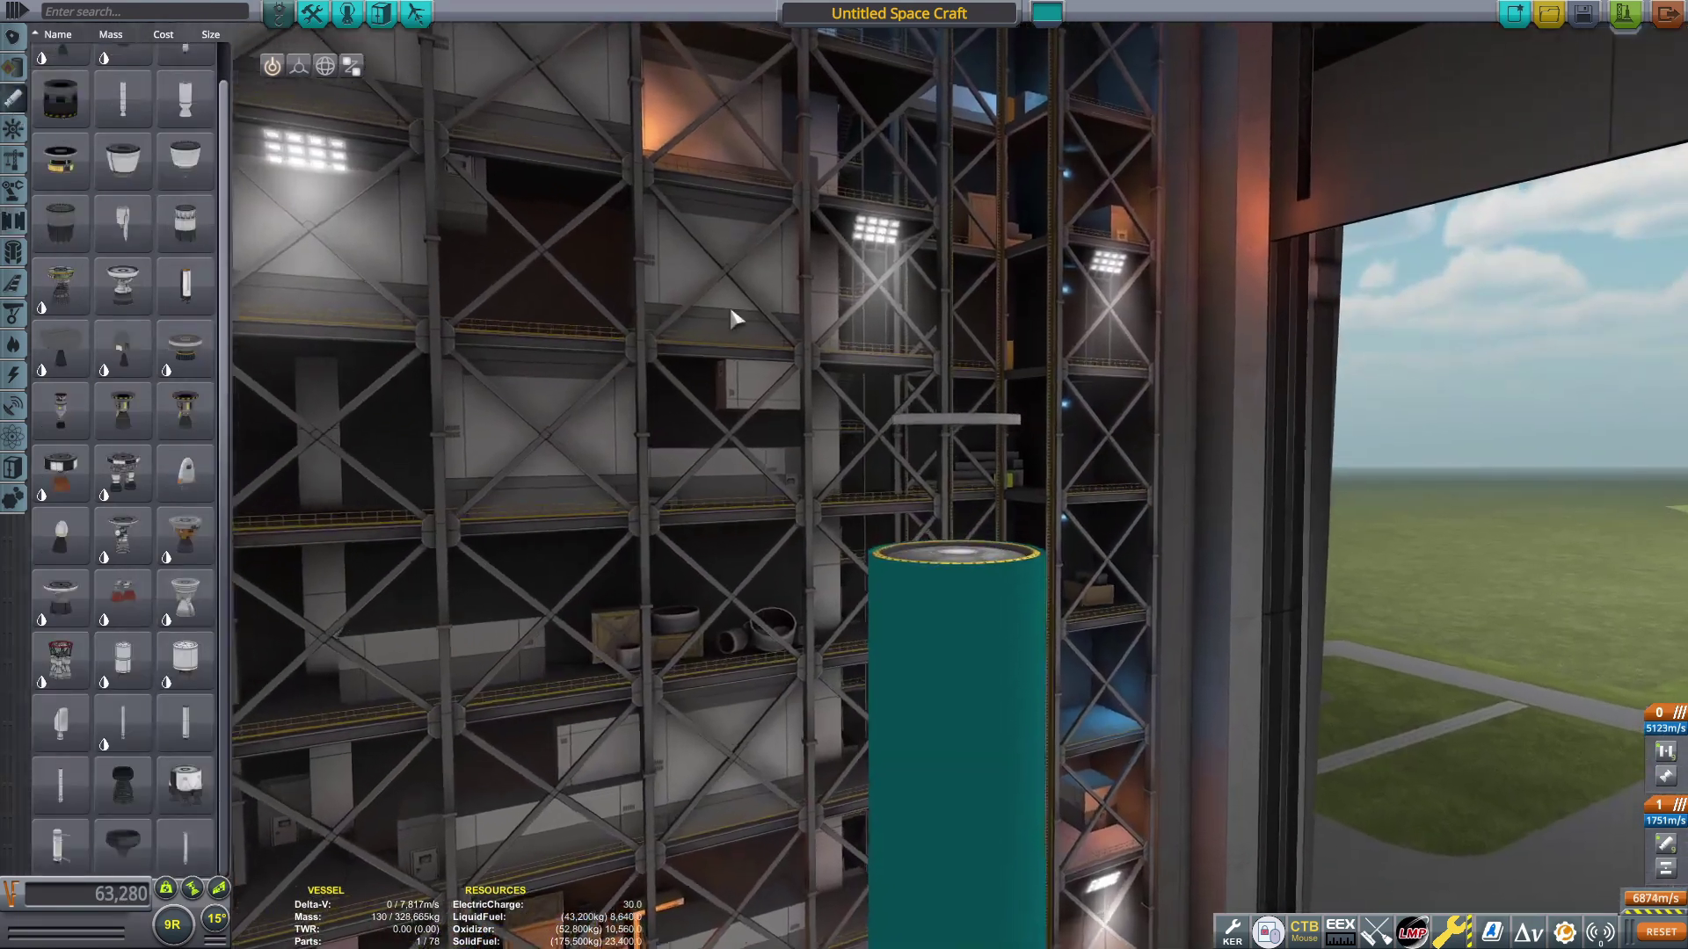
left_click_drag(733, 319, 660, 395)
left_click(59, 469)
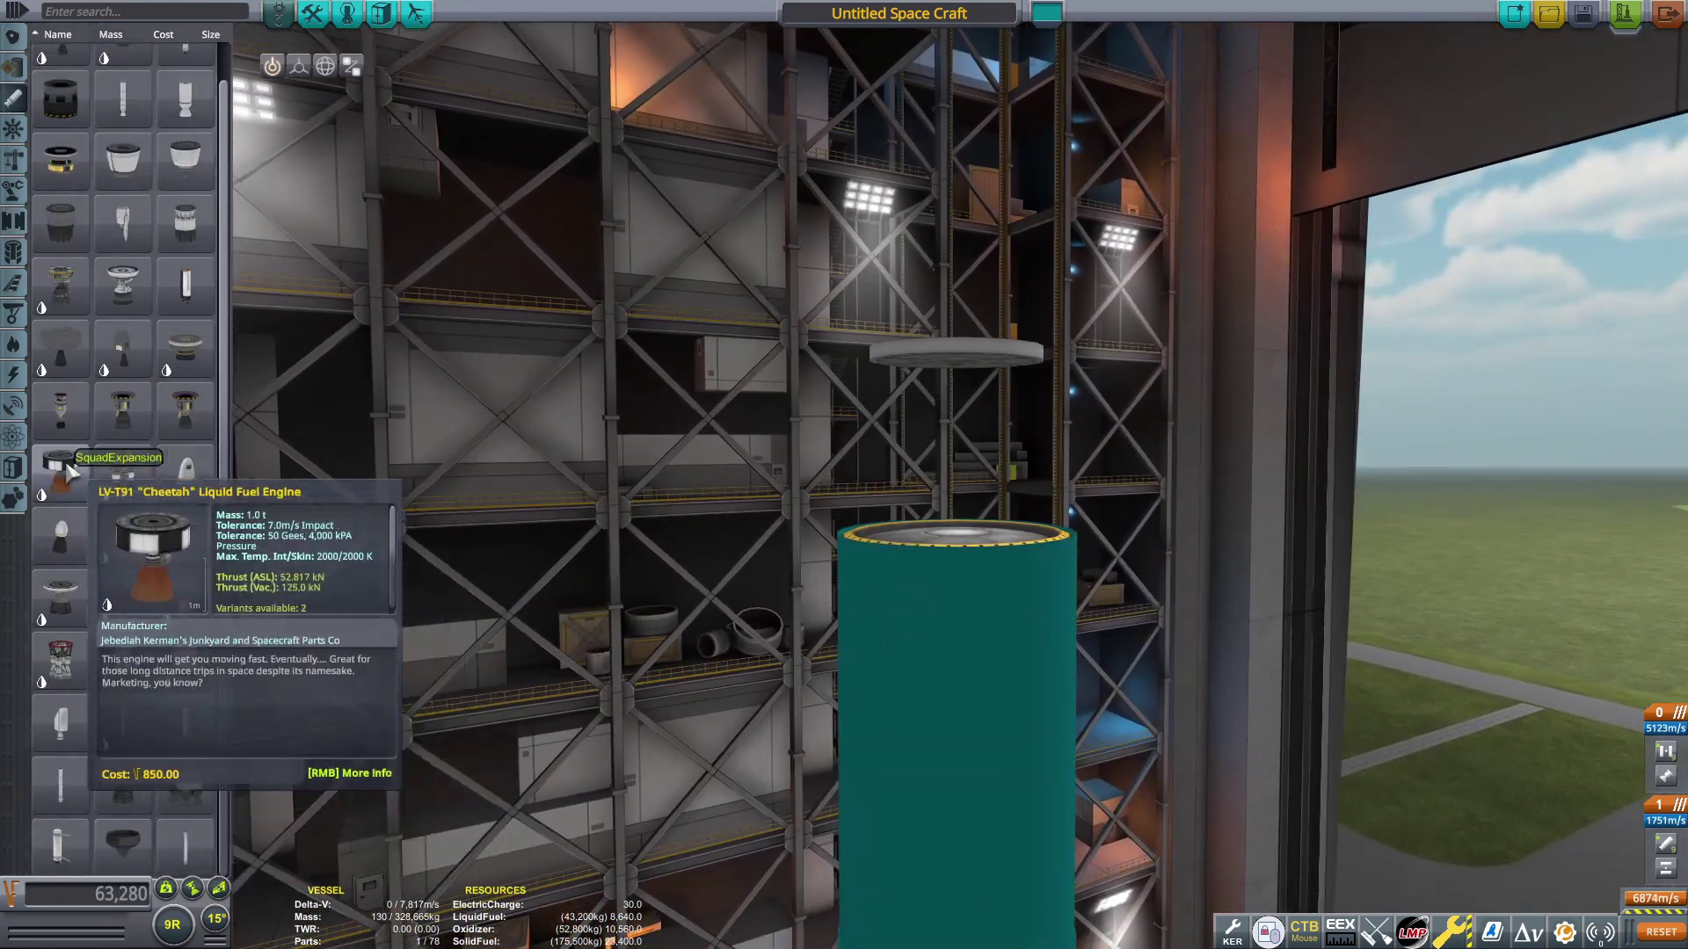
left_click(957, 435)
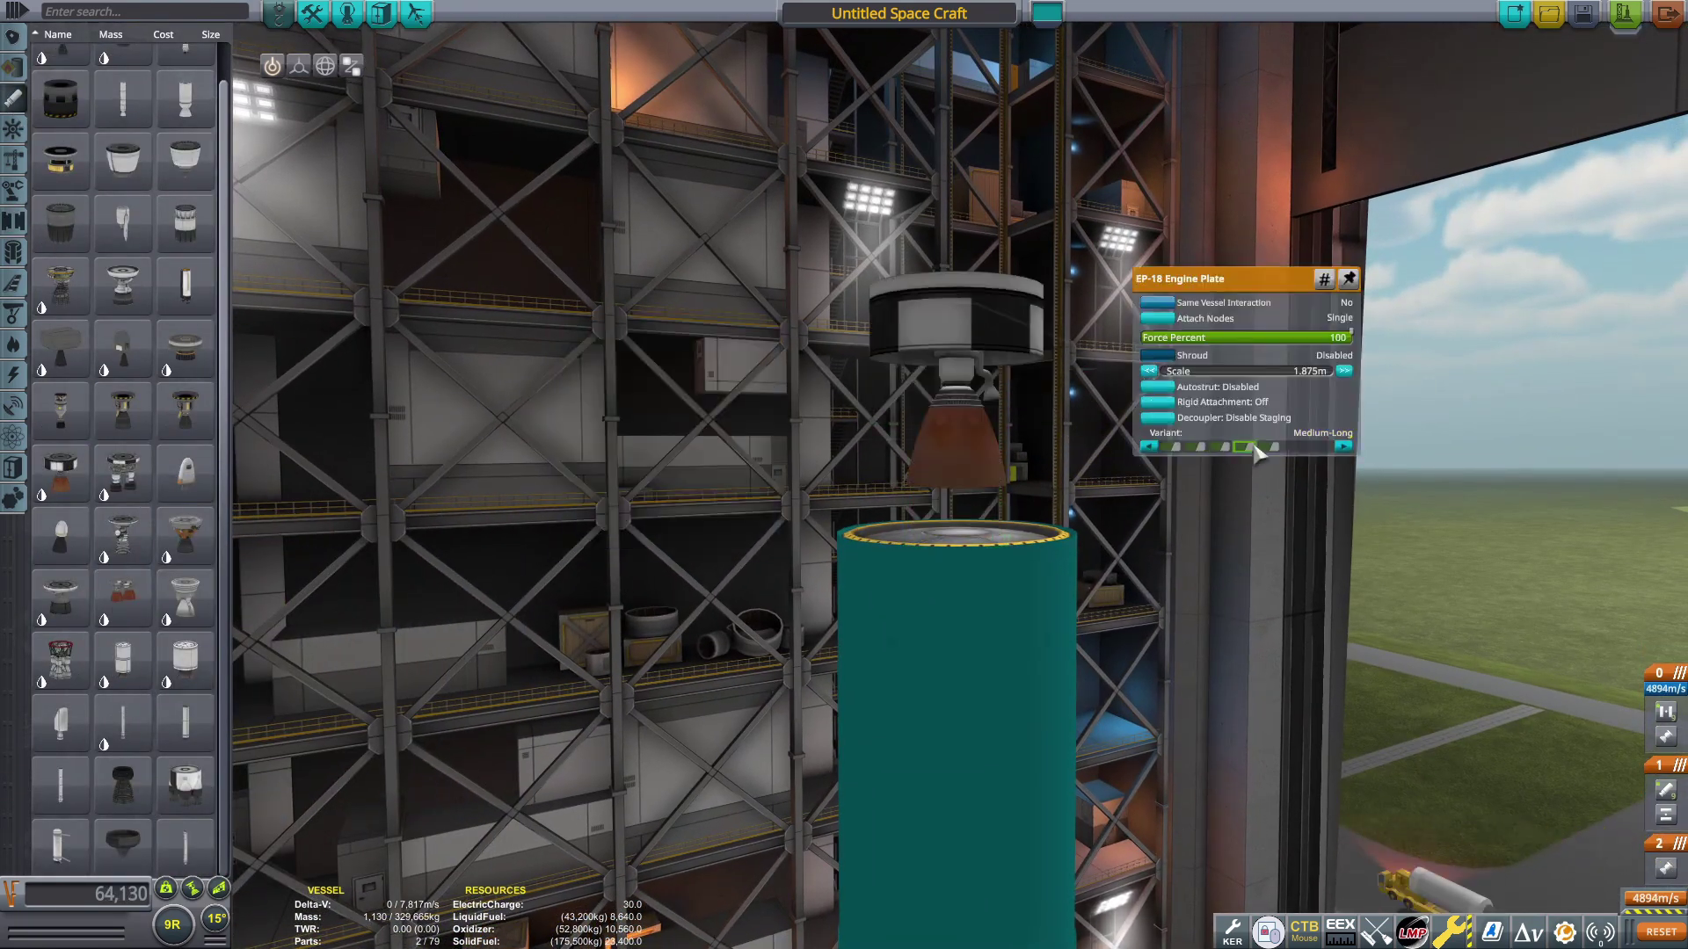
left_click_drag(659, 396, 923, 396)
left_click(14, 251)
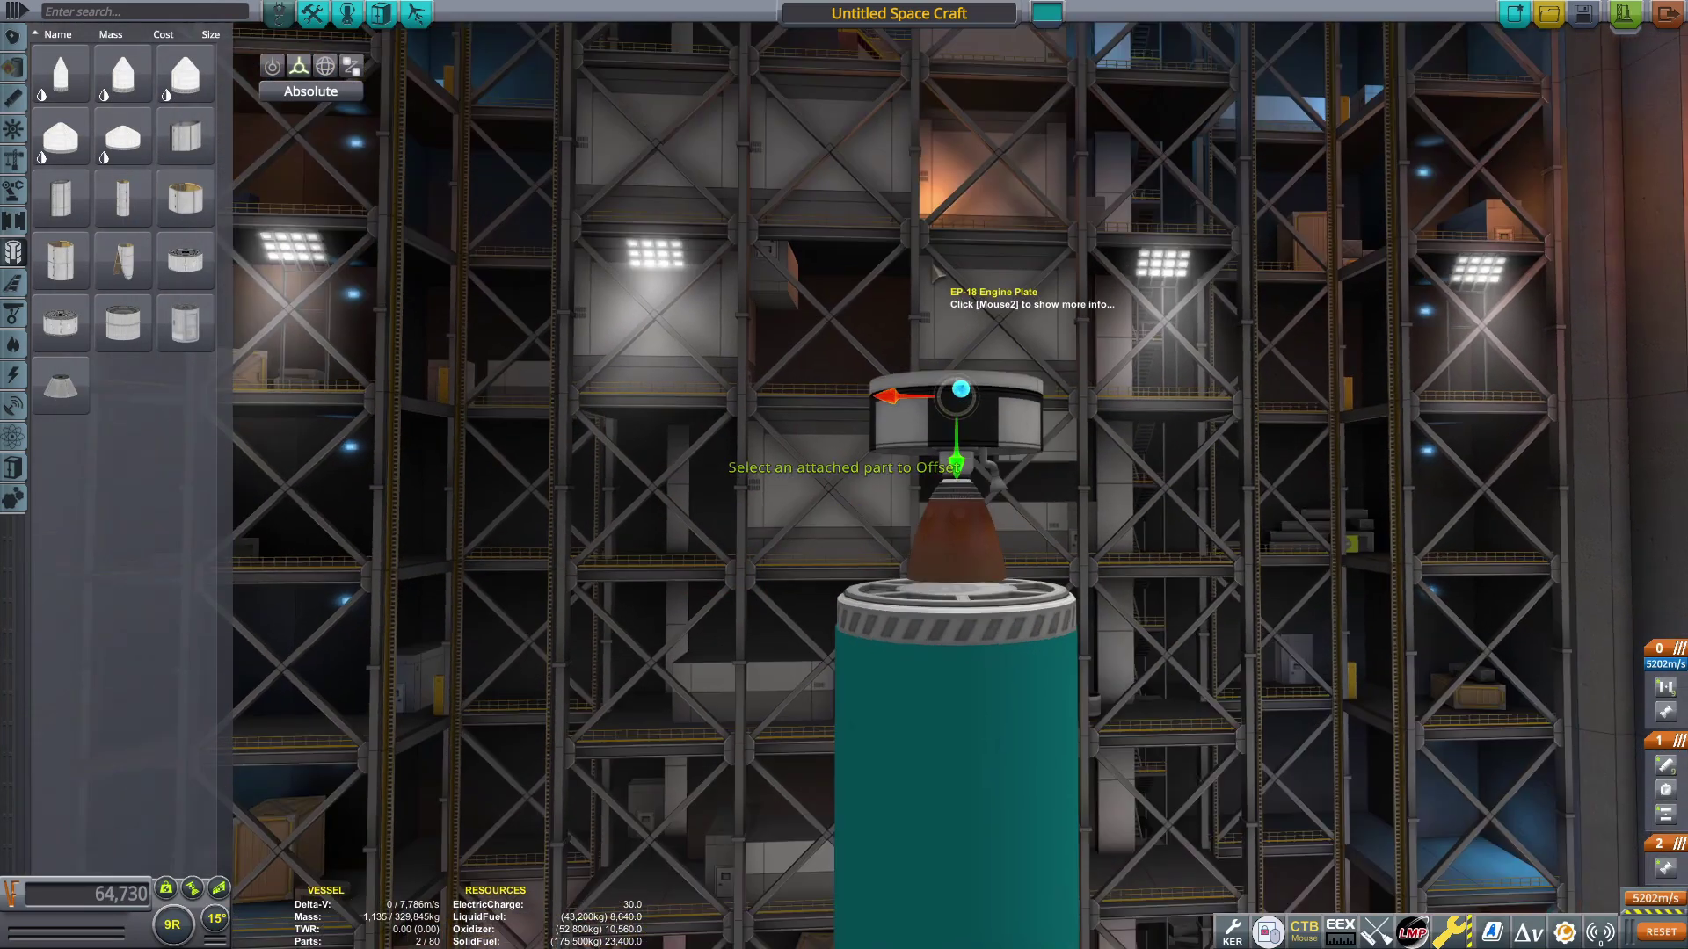
key("1")
scroll(844, 475, "down", 3)
Add an FL-TX440 fuel tank on the engine plate, ringed with Cubic Octagonal Struts
left_click(13, 79)
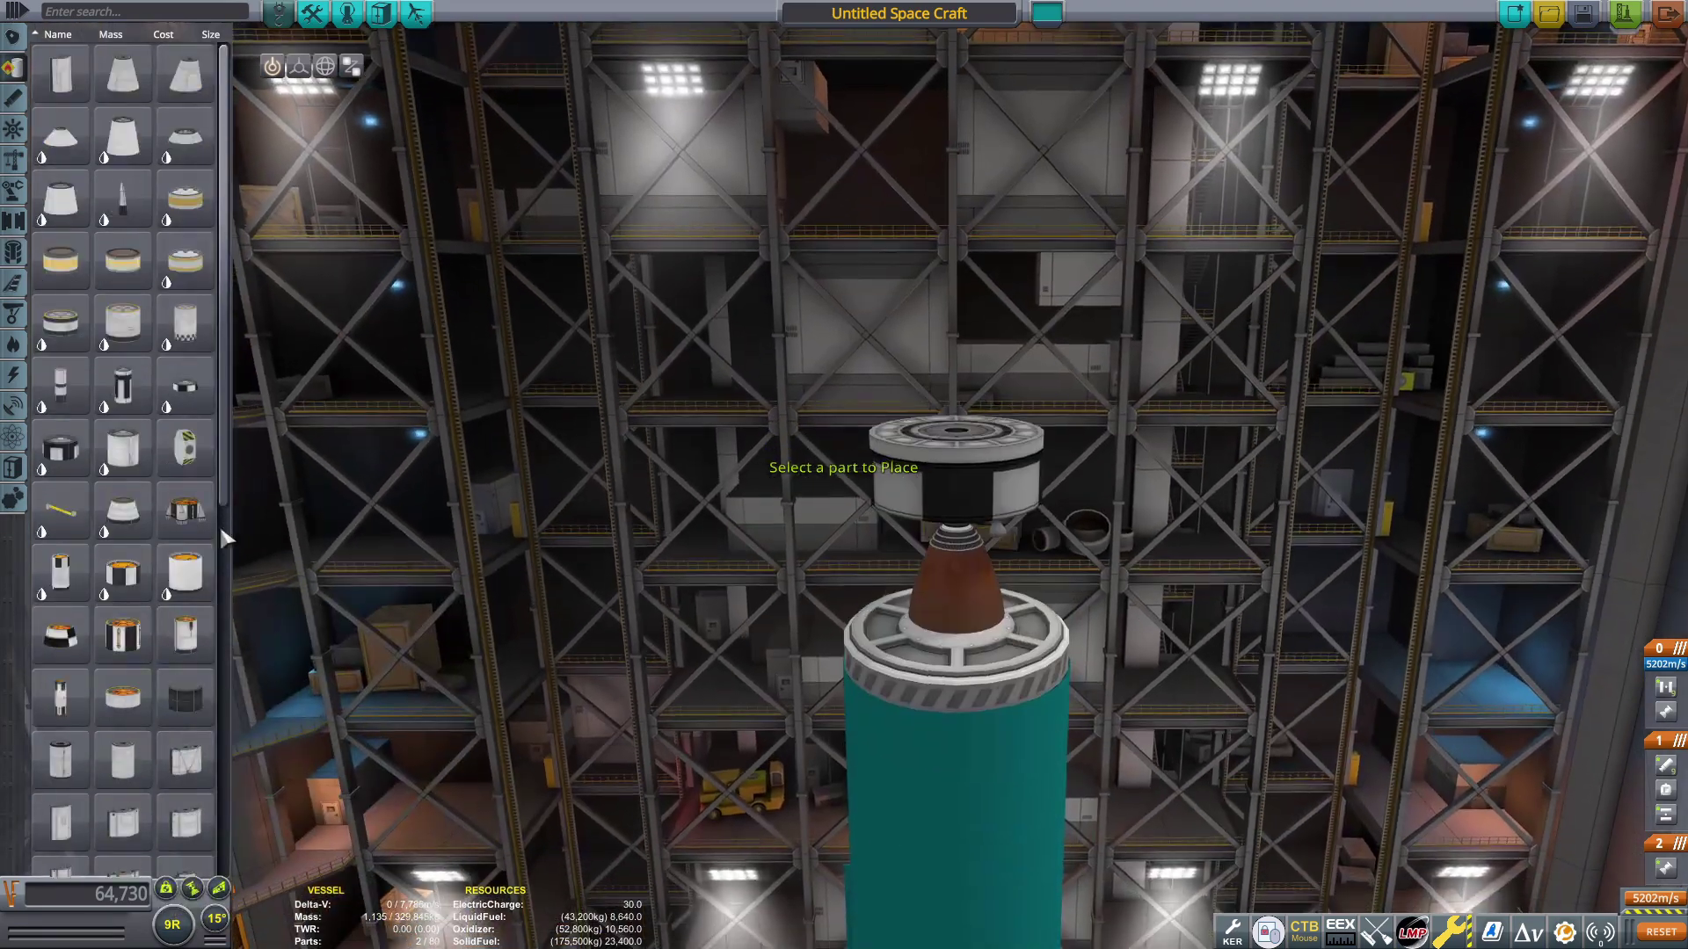
left_click(186, 511)
right_click(844, 528)
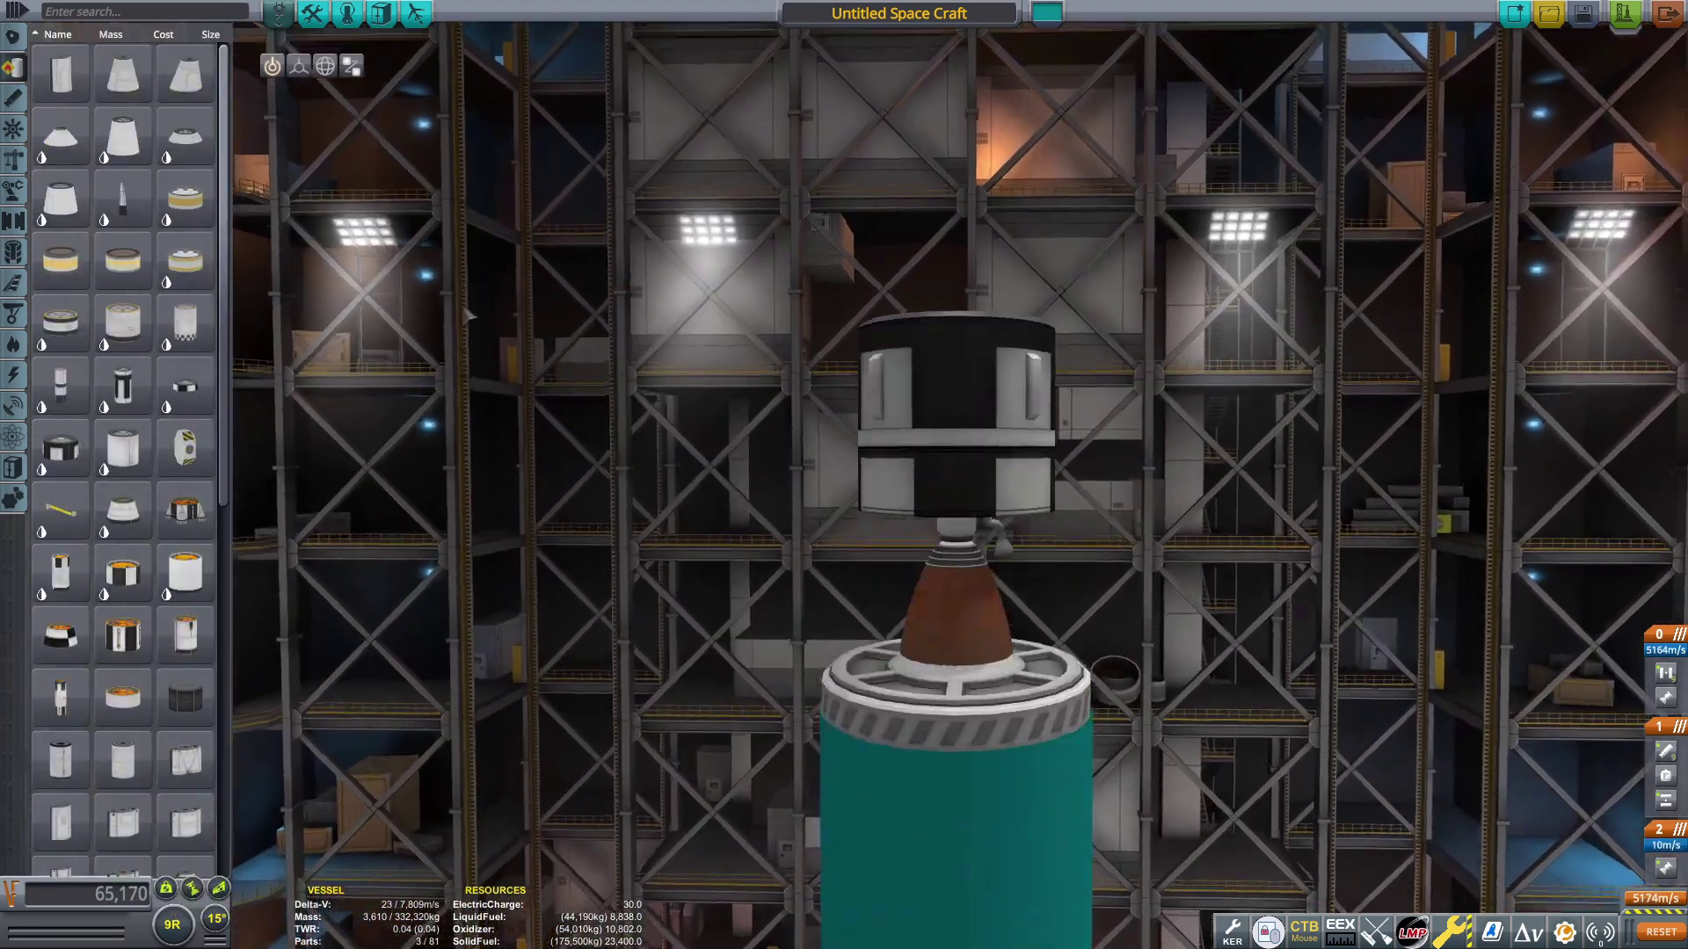
left_click_drag(843, 527, 396, 525)
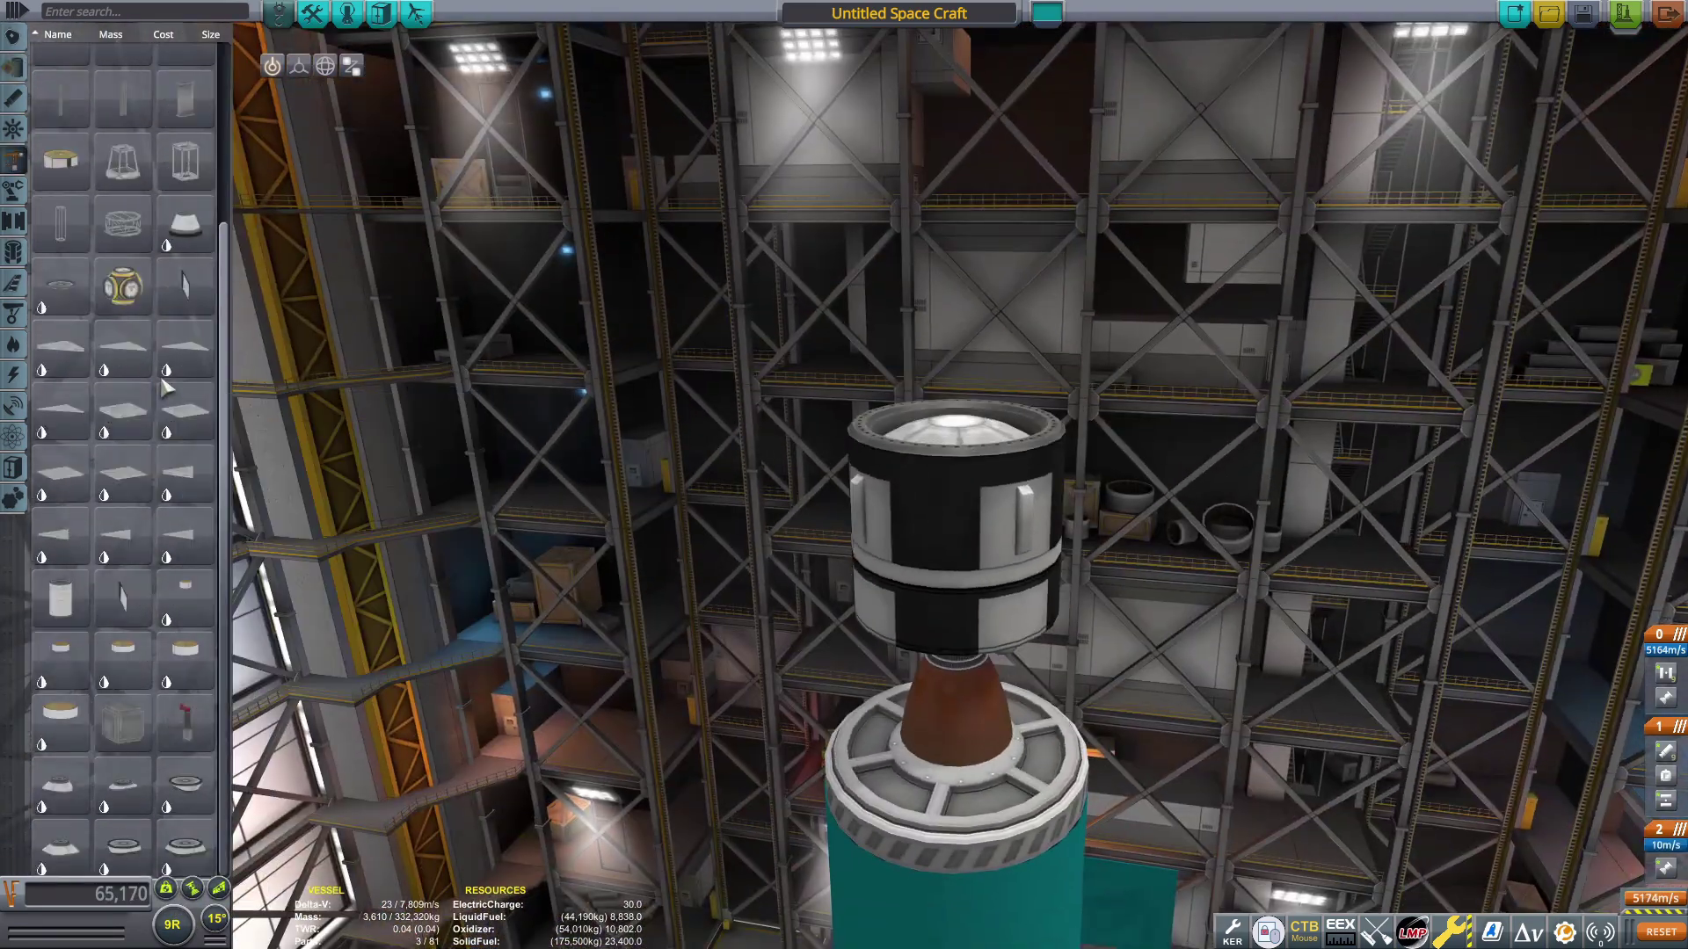
left_click(932, 557)
left_click_drag(932, 557, 953, 581)
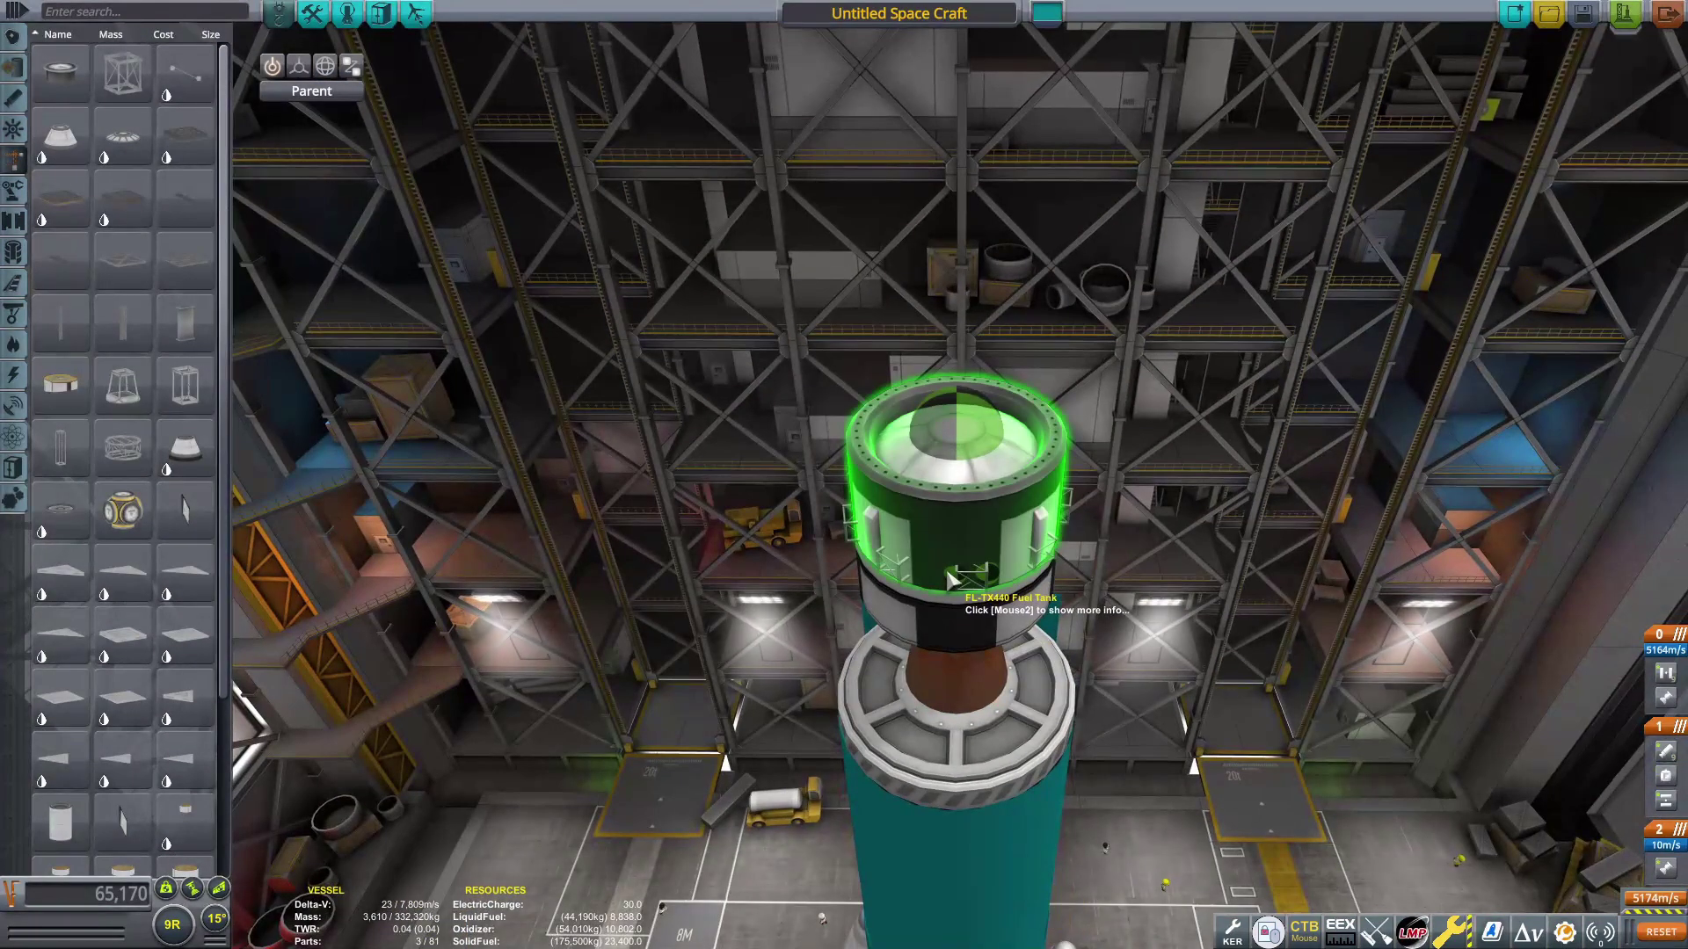
Rotate the strut ring into place and add a decoupler atop the fuel tank
key("2")
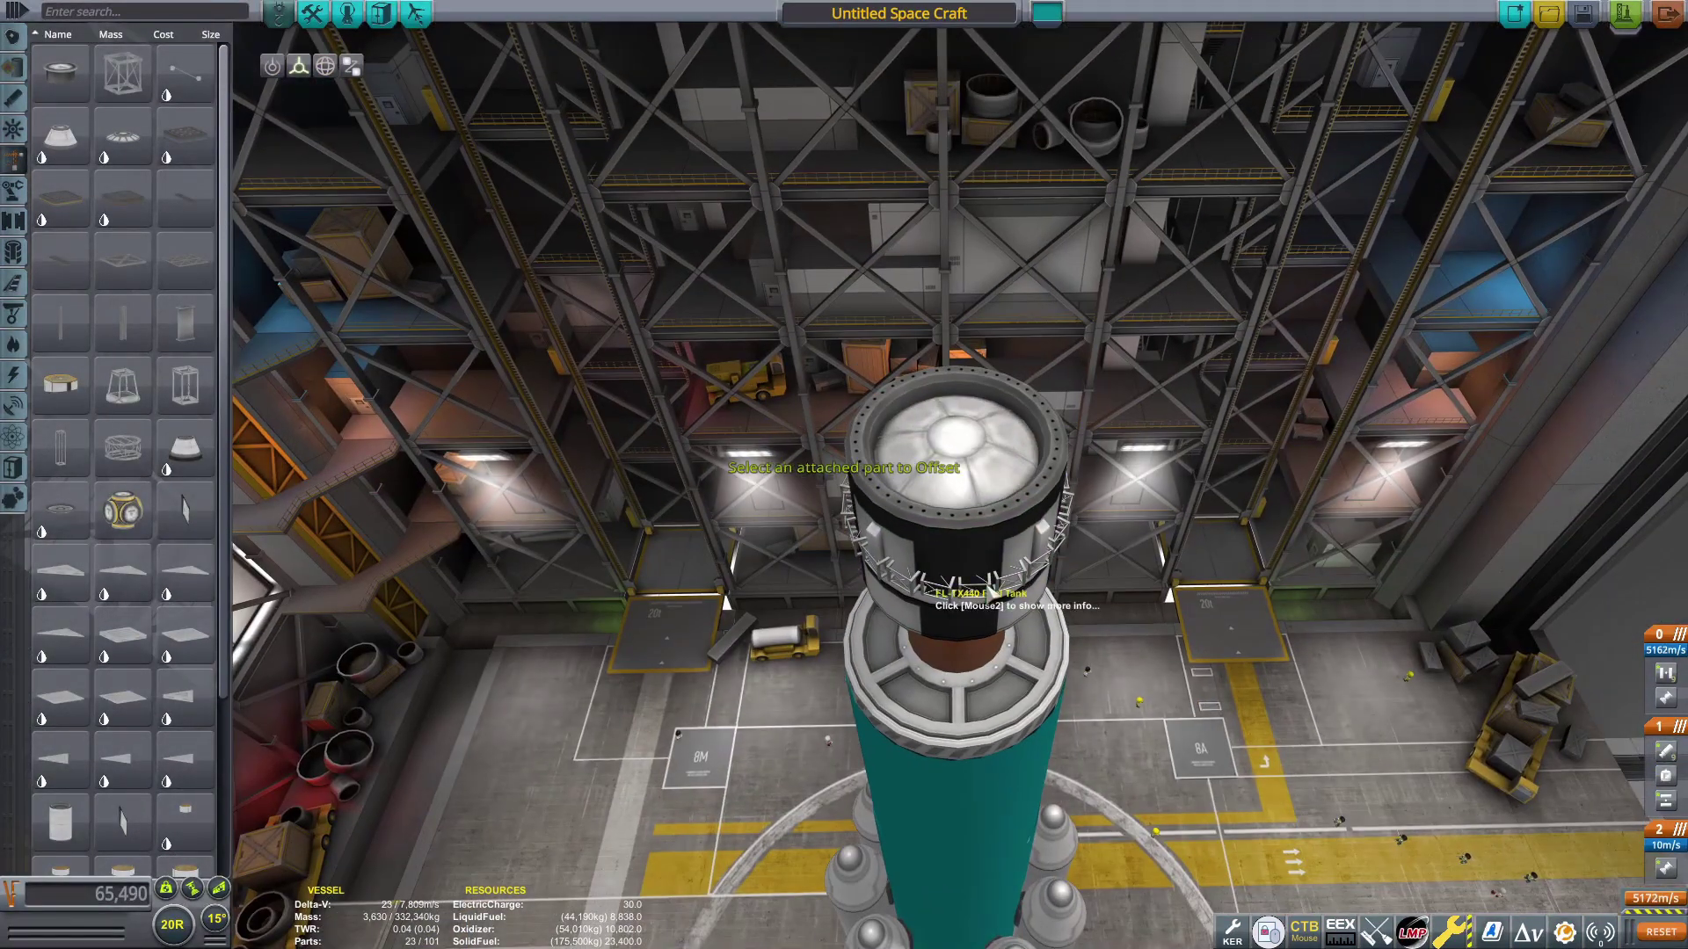
left_click(327, 66)
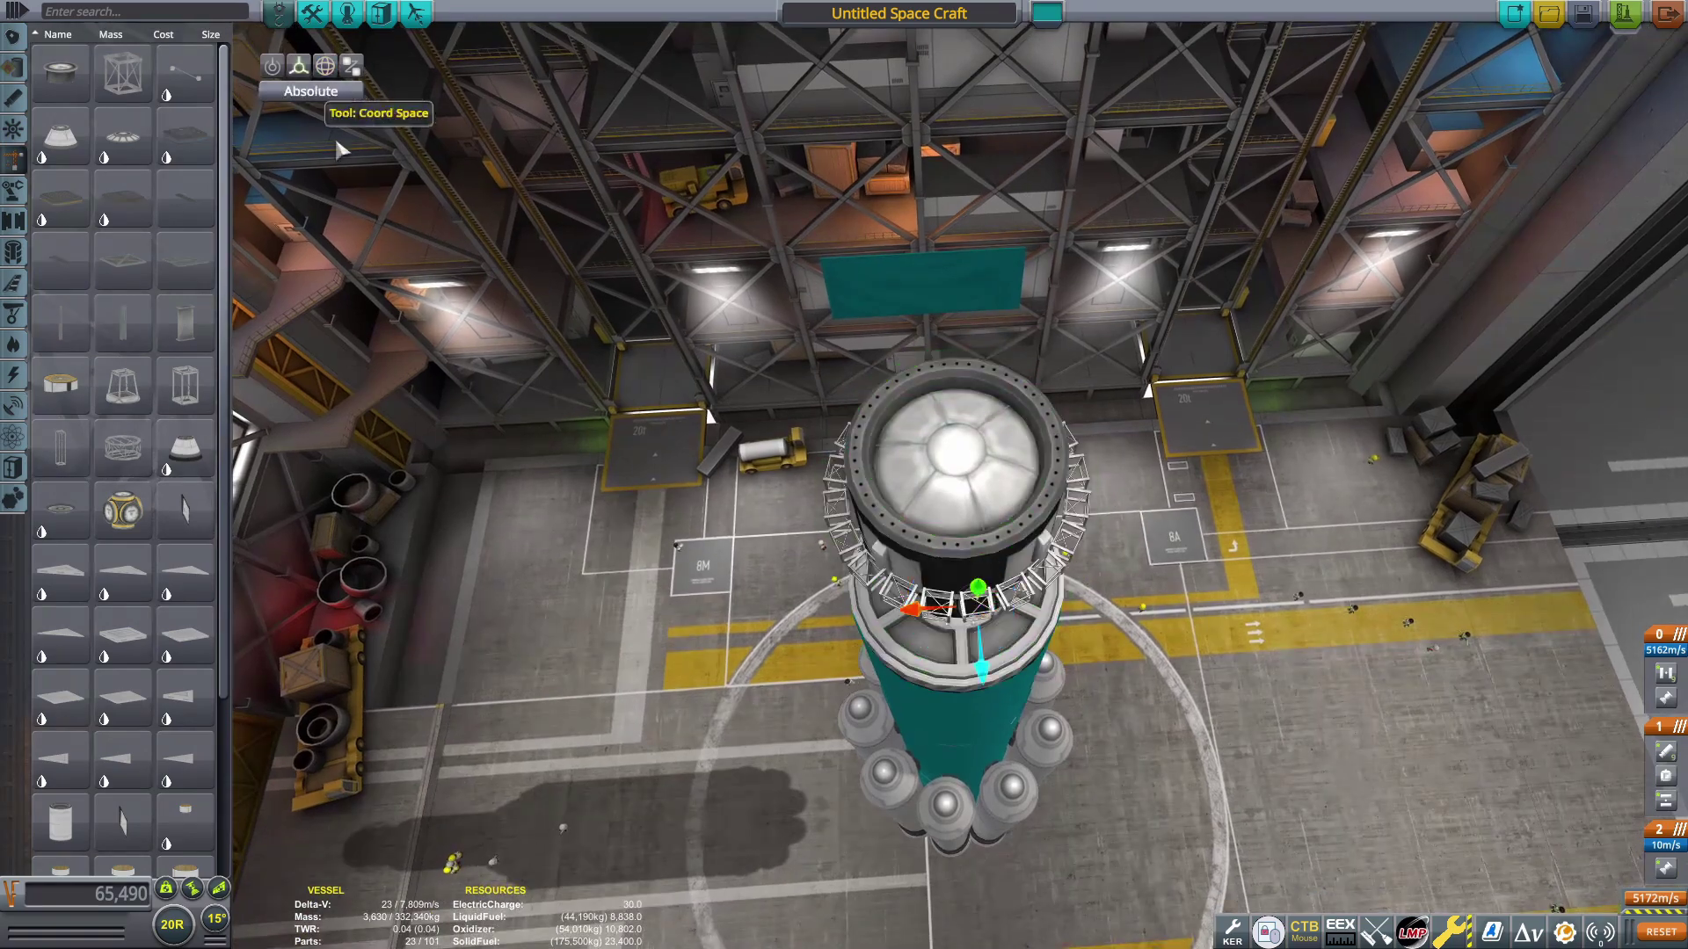
left_click_drag(924, 396, 1028, 617)
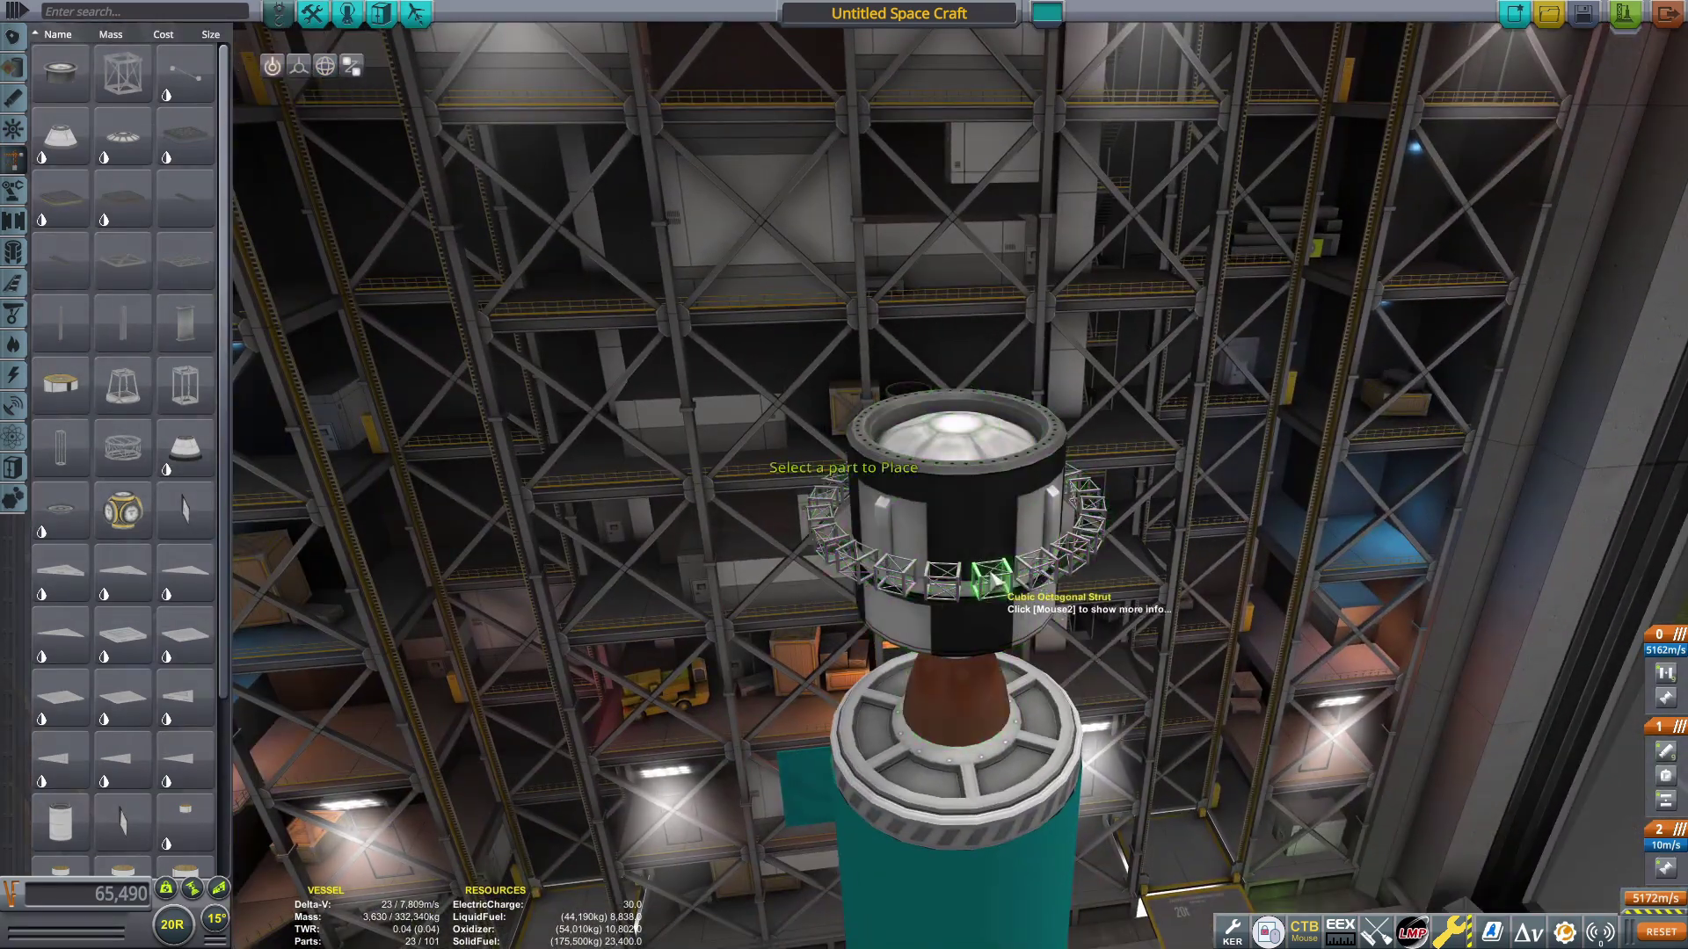
left_click(910, 589)
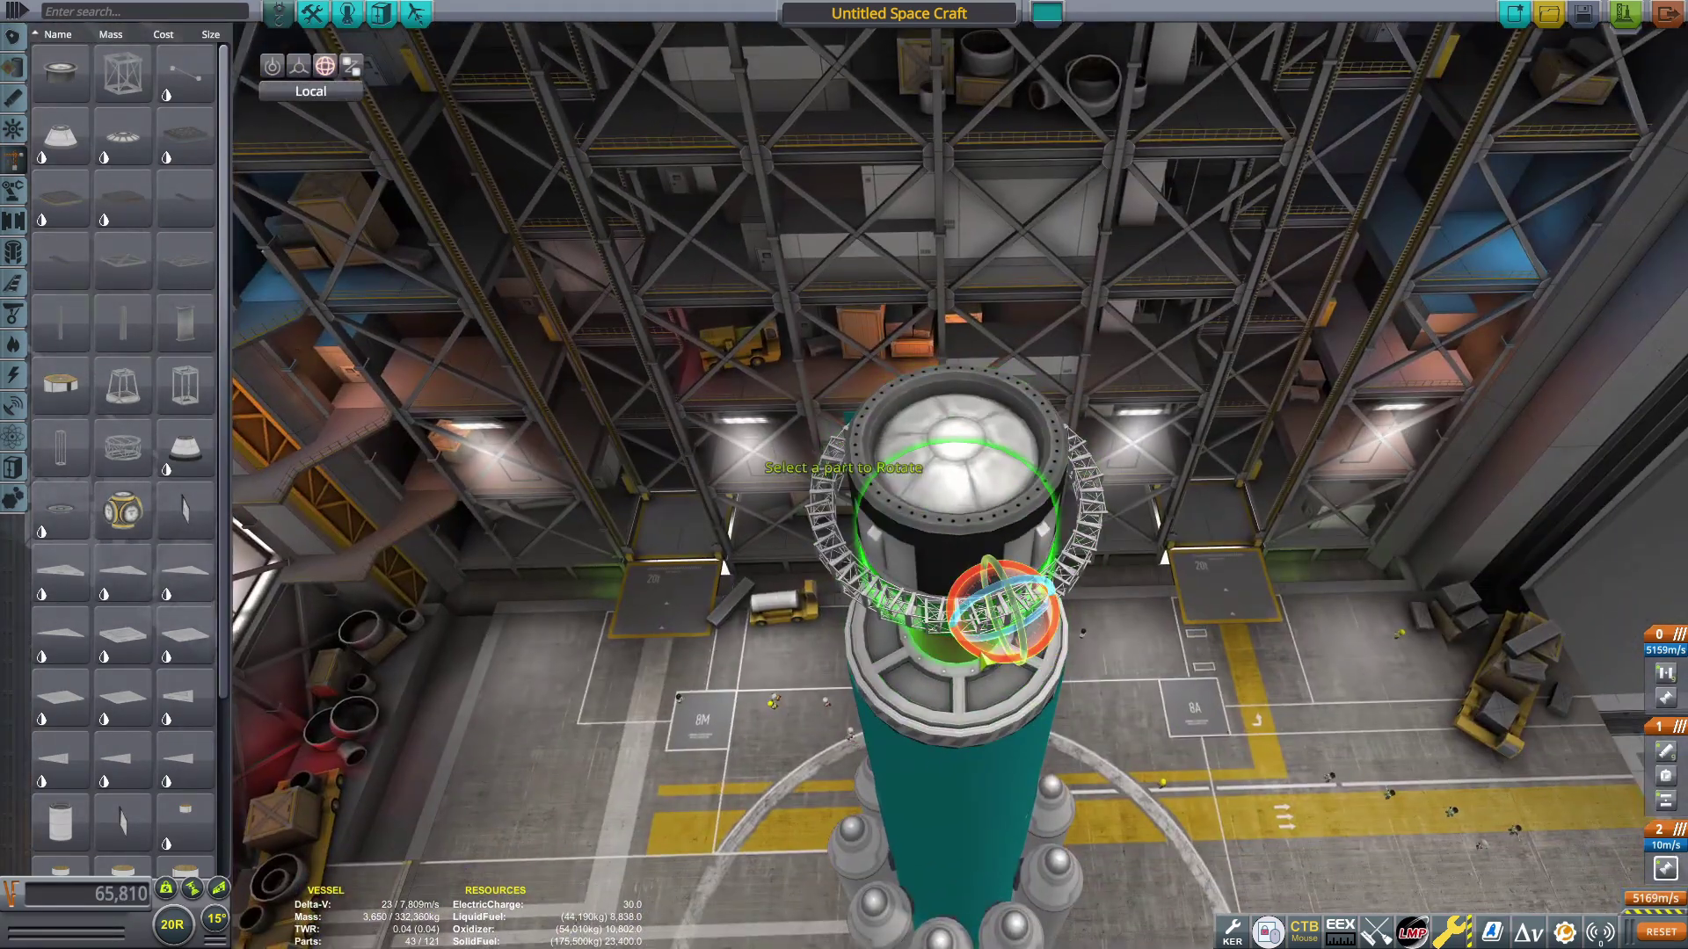
key("1")
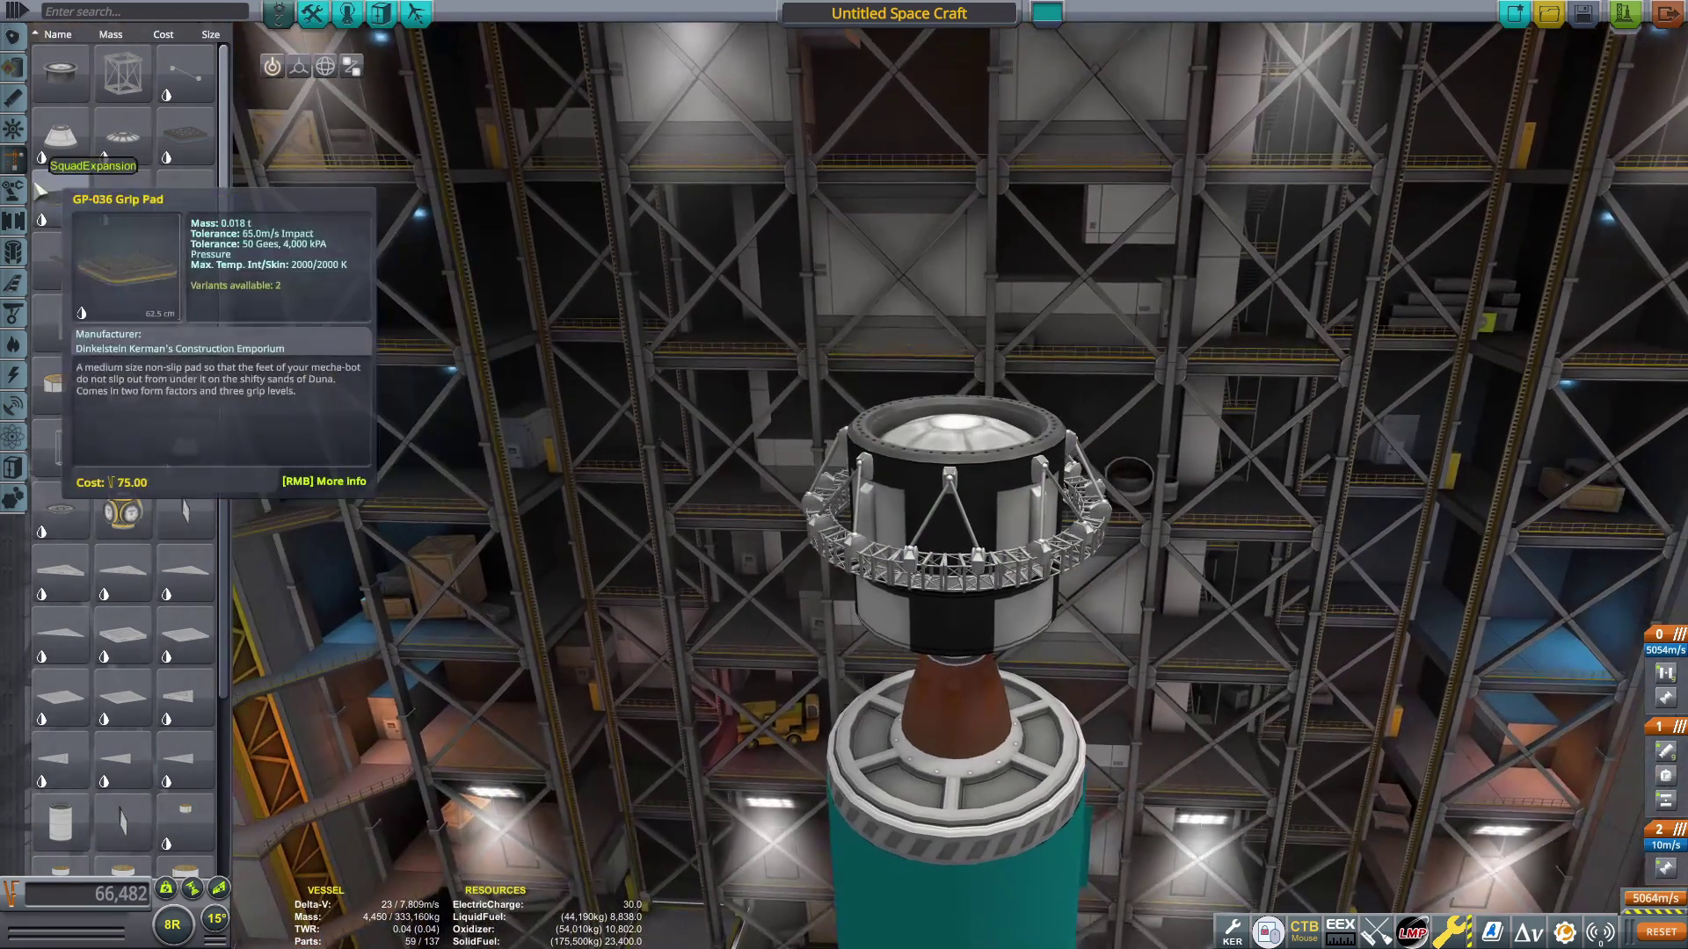
left_click(60, 264)
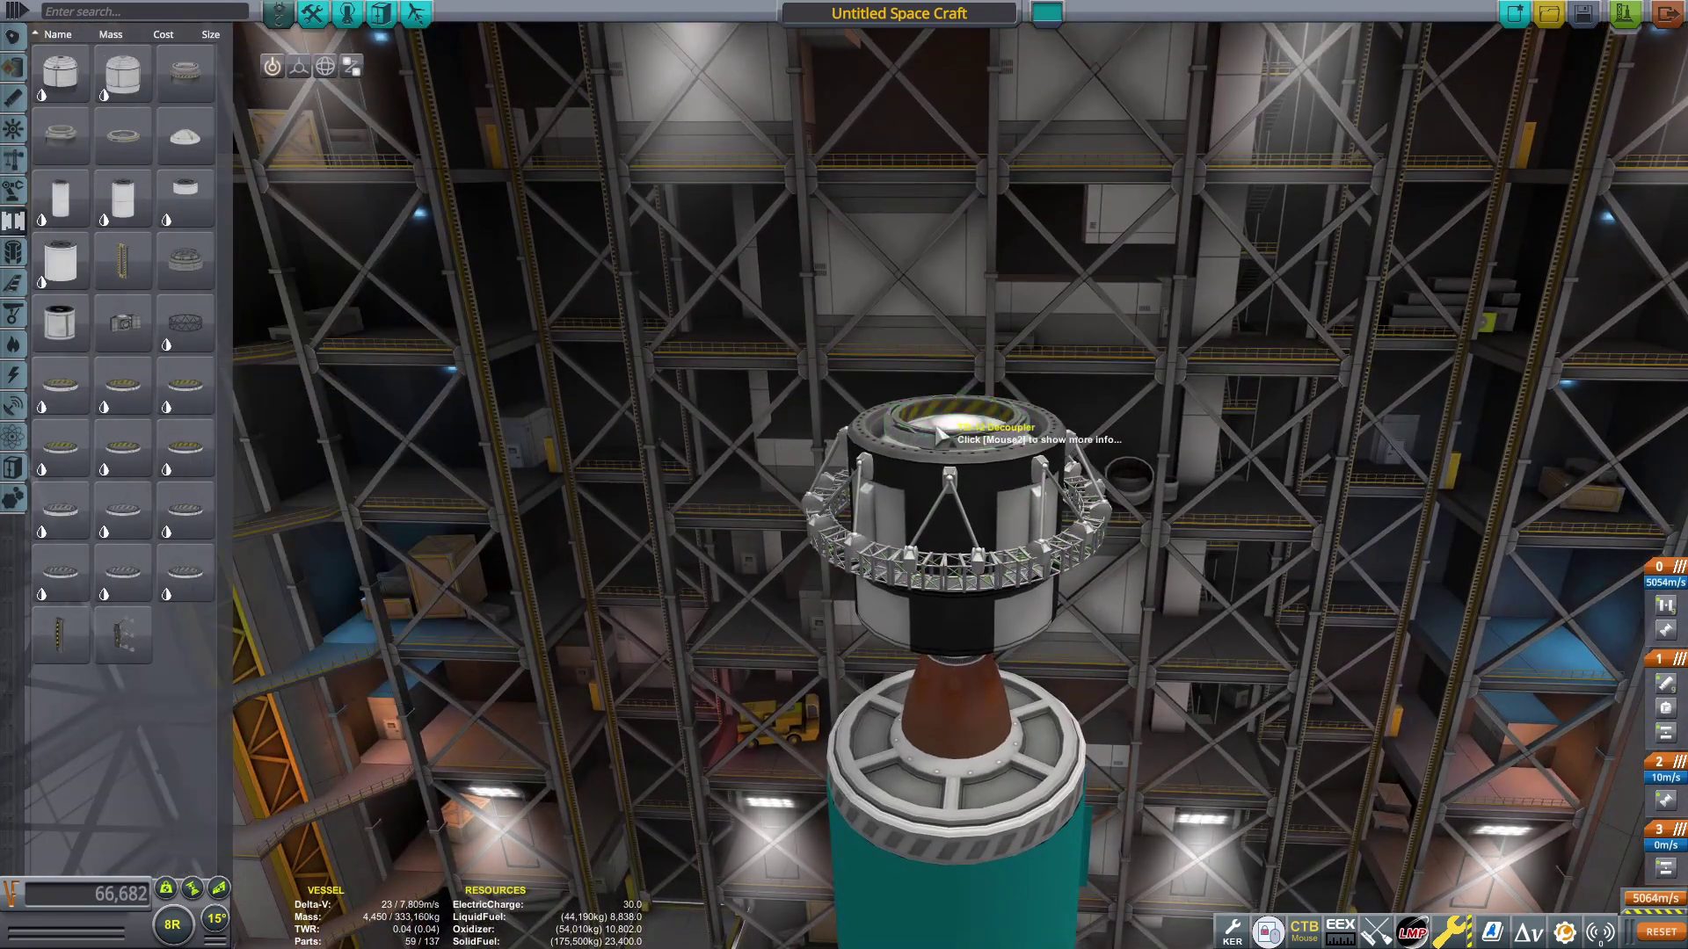
Close the decoupler settings, lift the upper stage off the core, and orbit the rocket
left_click(820, 455)
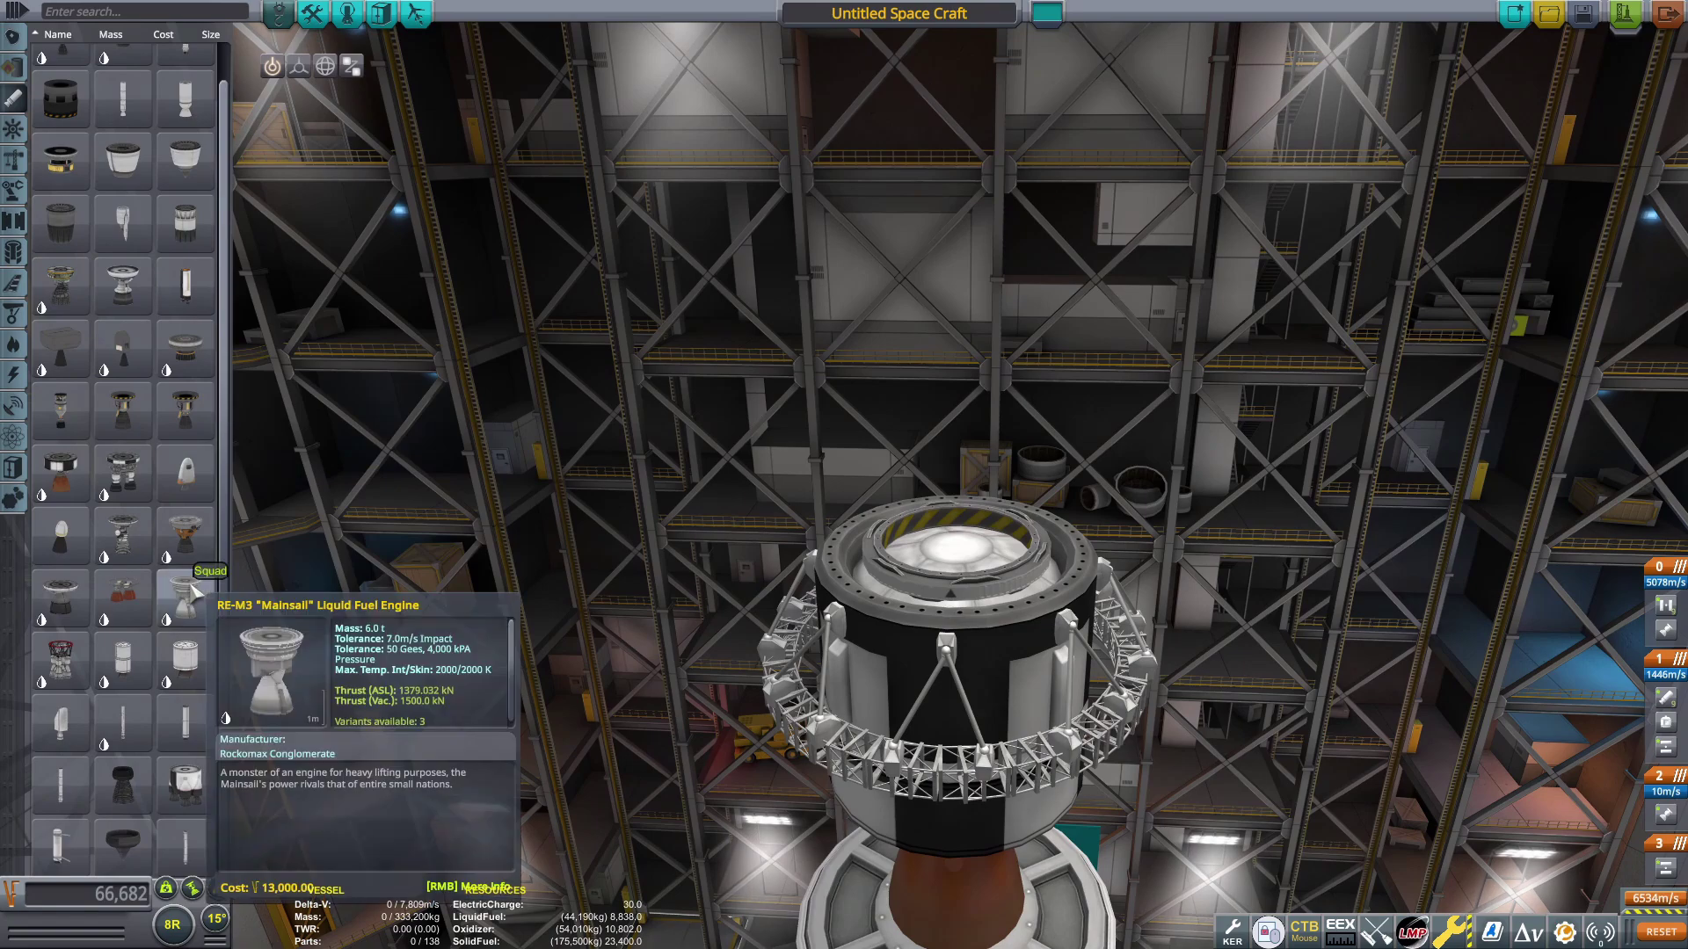
left_click(15, 344)
scroll(923, 527, "down", 5)
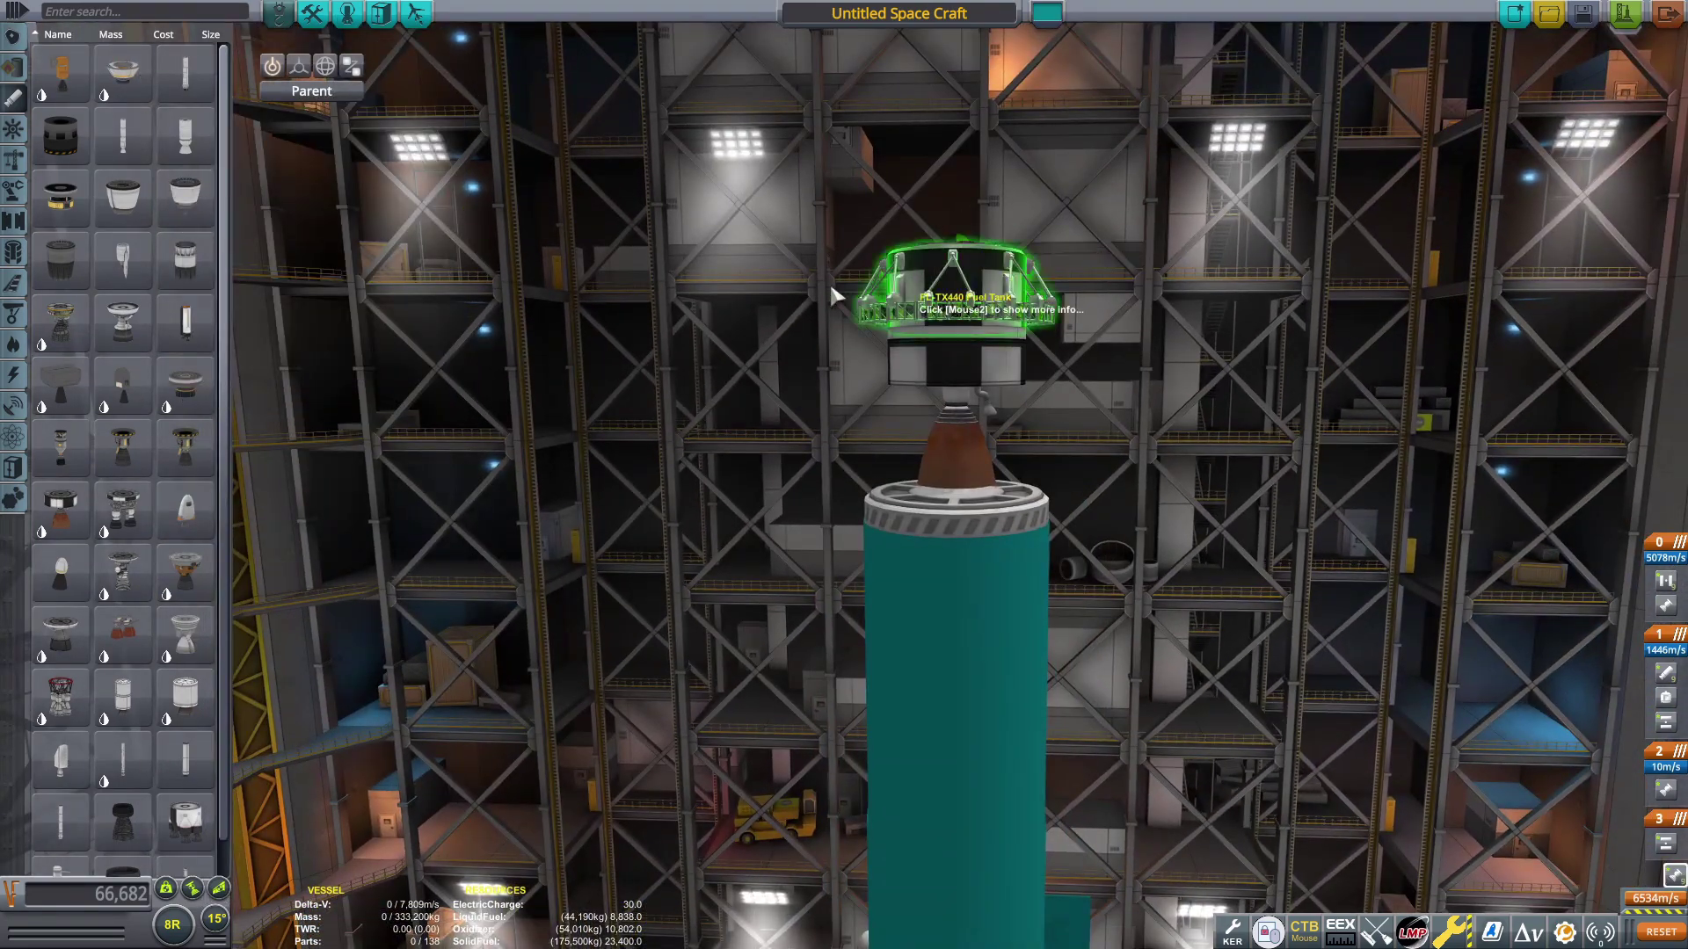
scroll(120, 461, "down", 1)
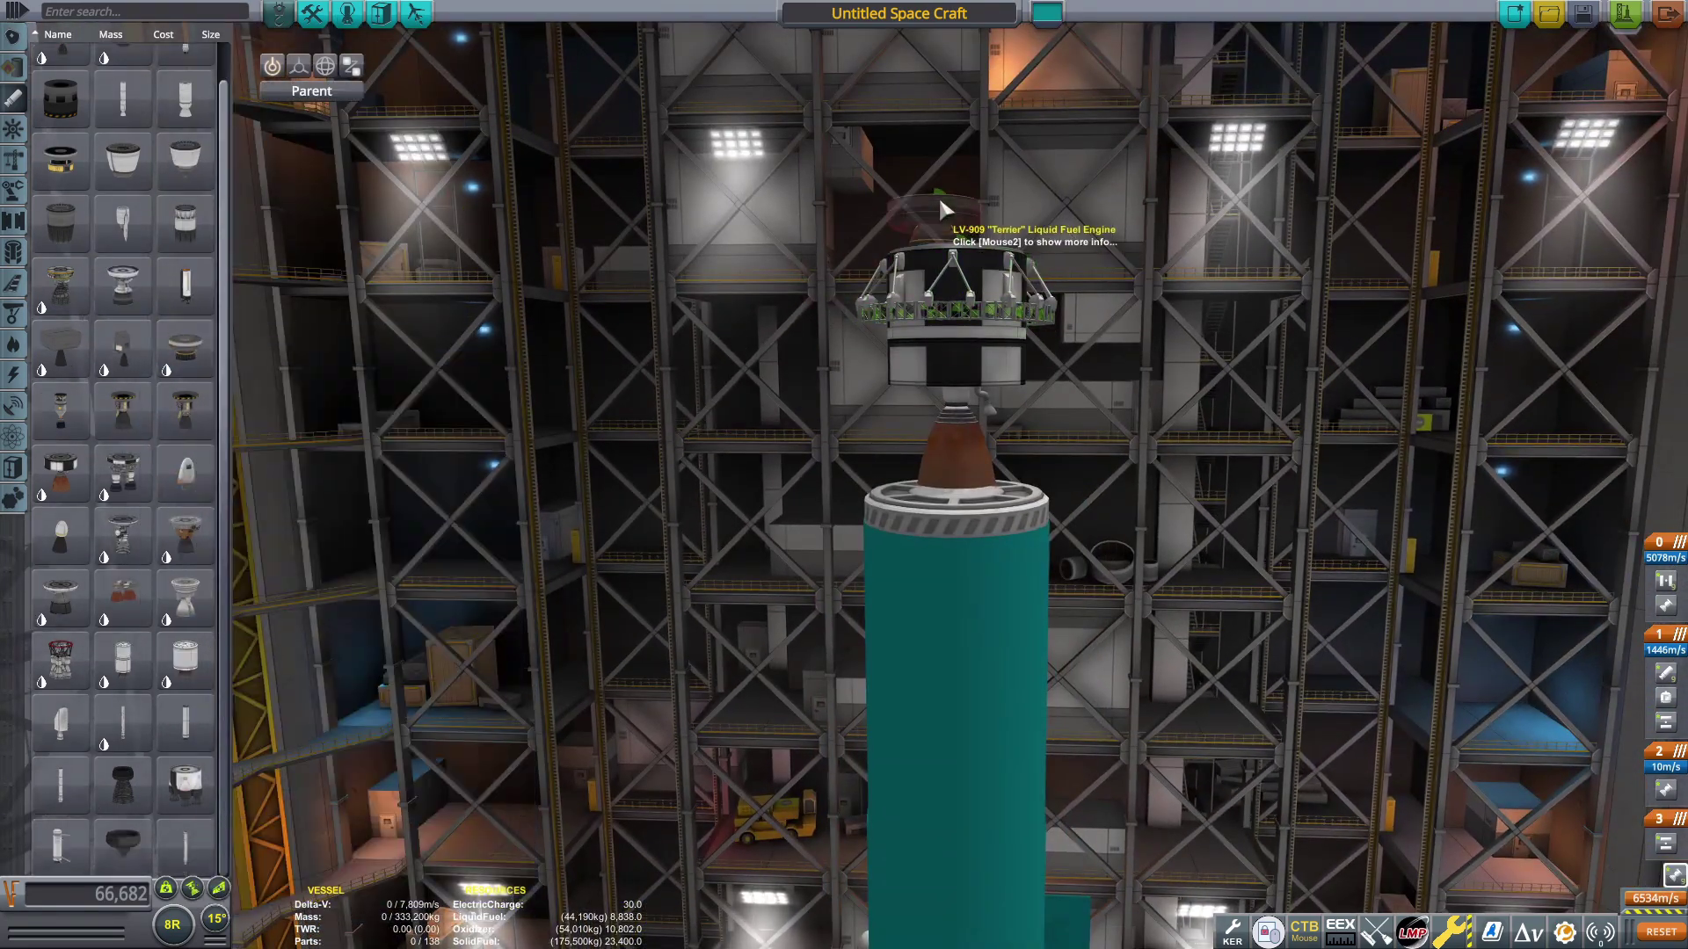
scroll(208, 482, "up", 1)
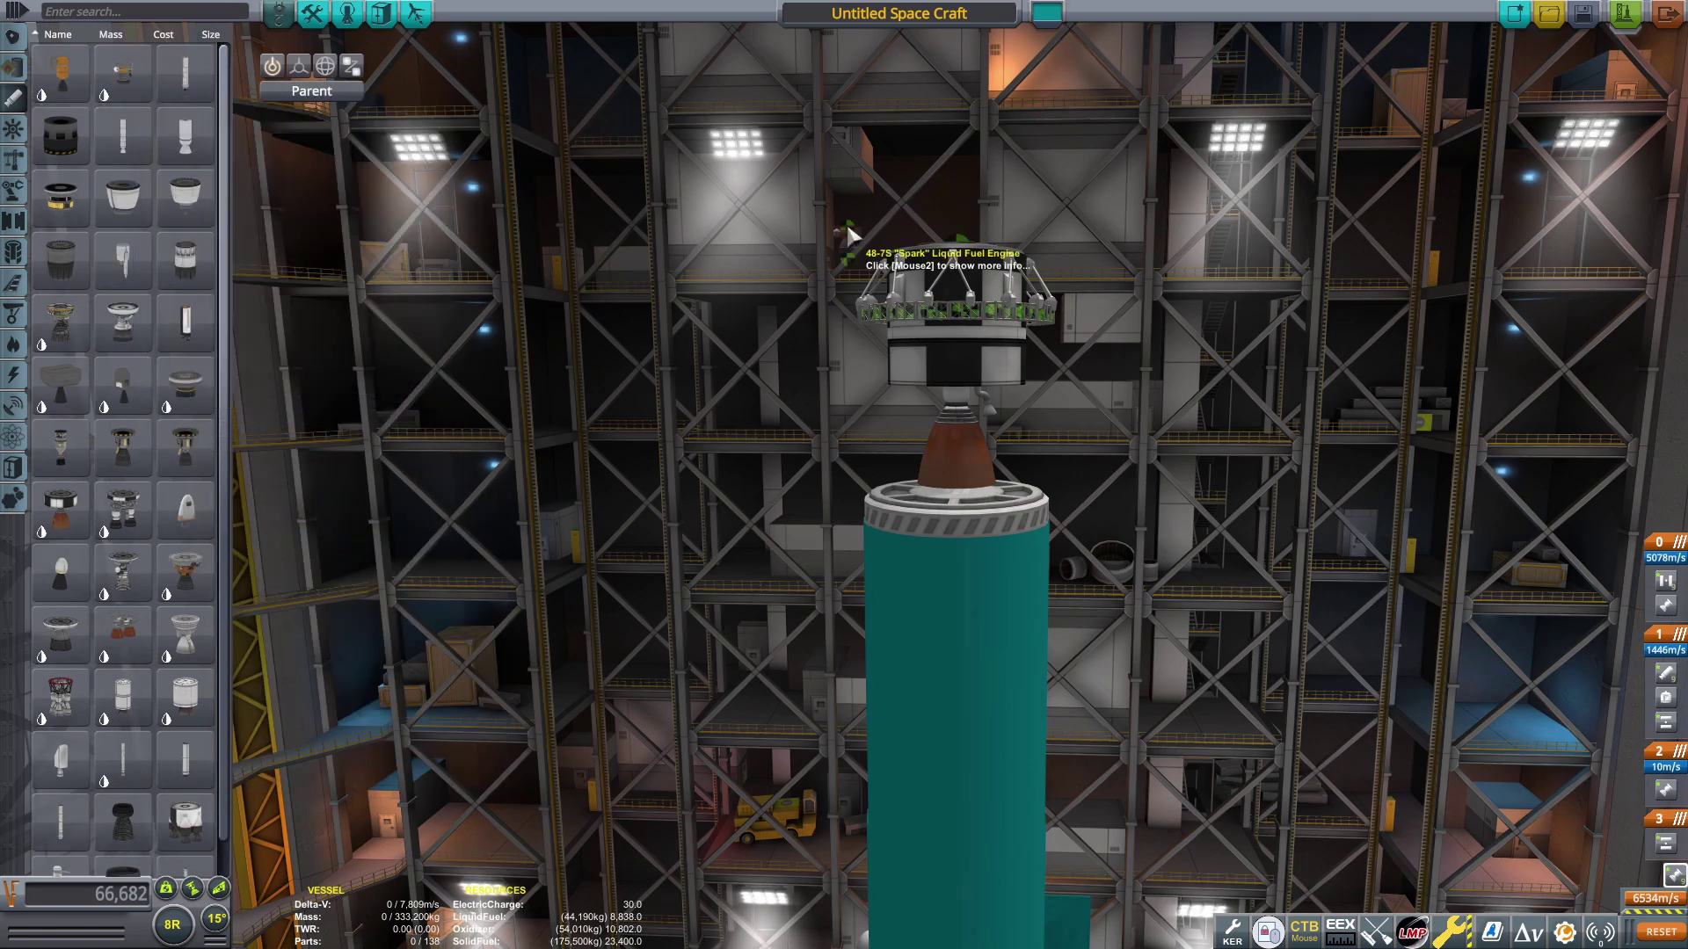
scroll(924, 461, "down", 2)
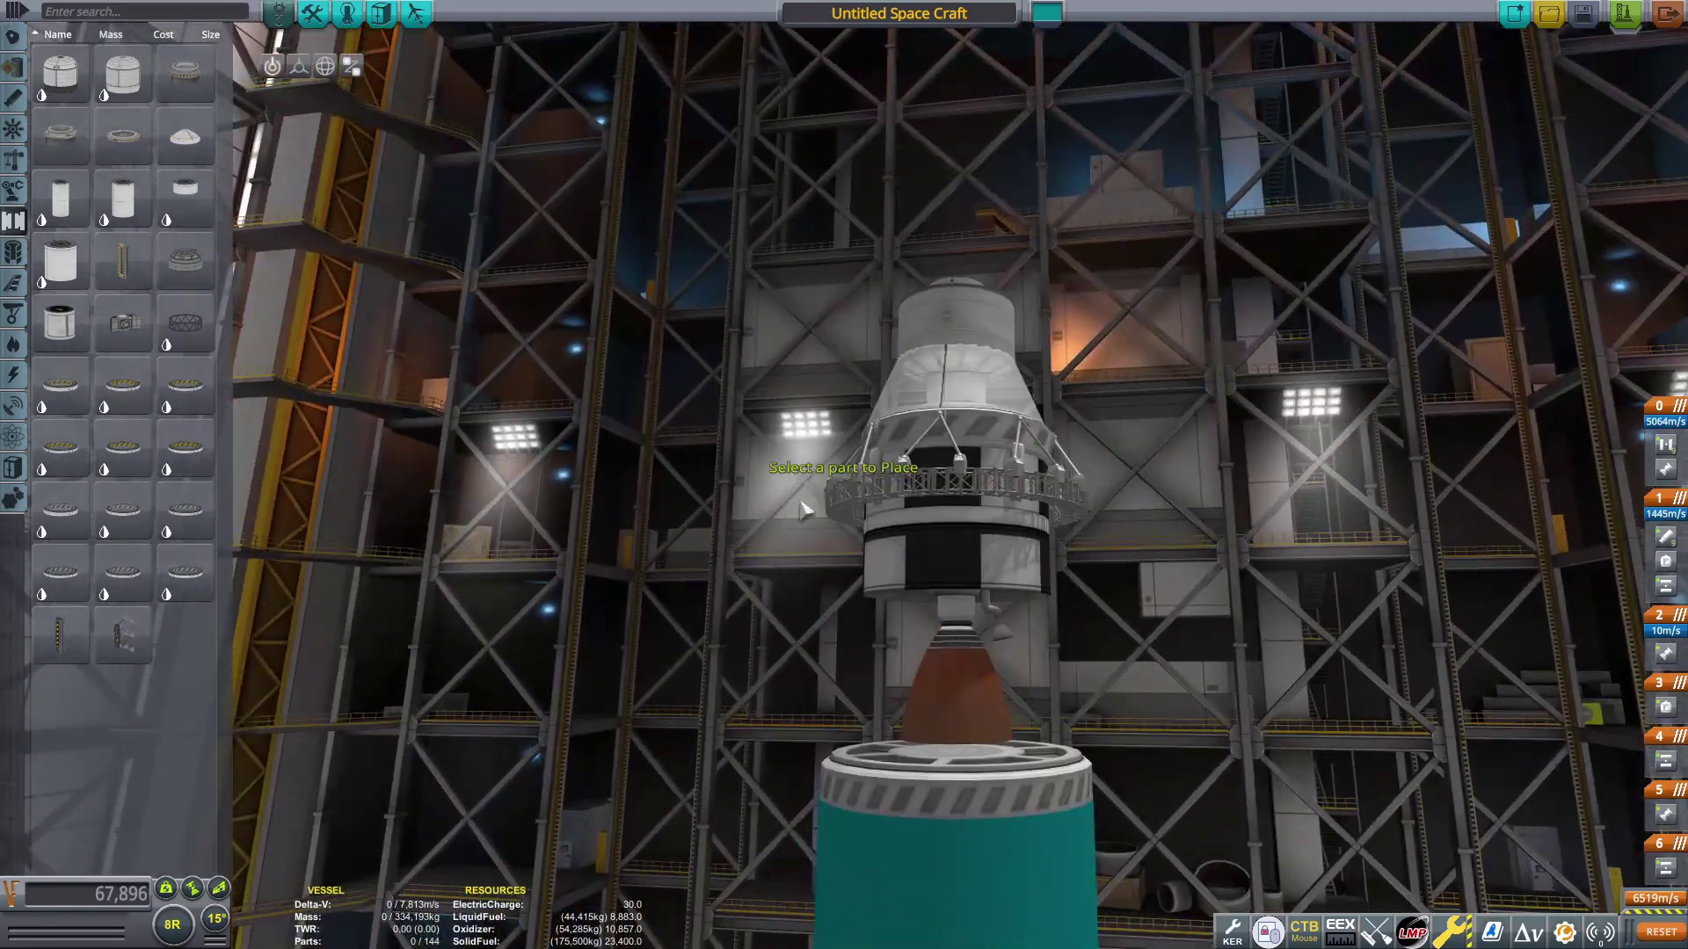
mouse_move(806, 512)
left_mouse_down()
mouse_move(593, 840)
mouse_move(604, 821)
left_mouse_up()
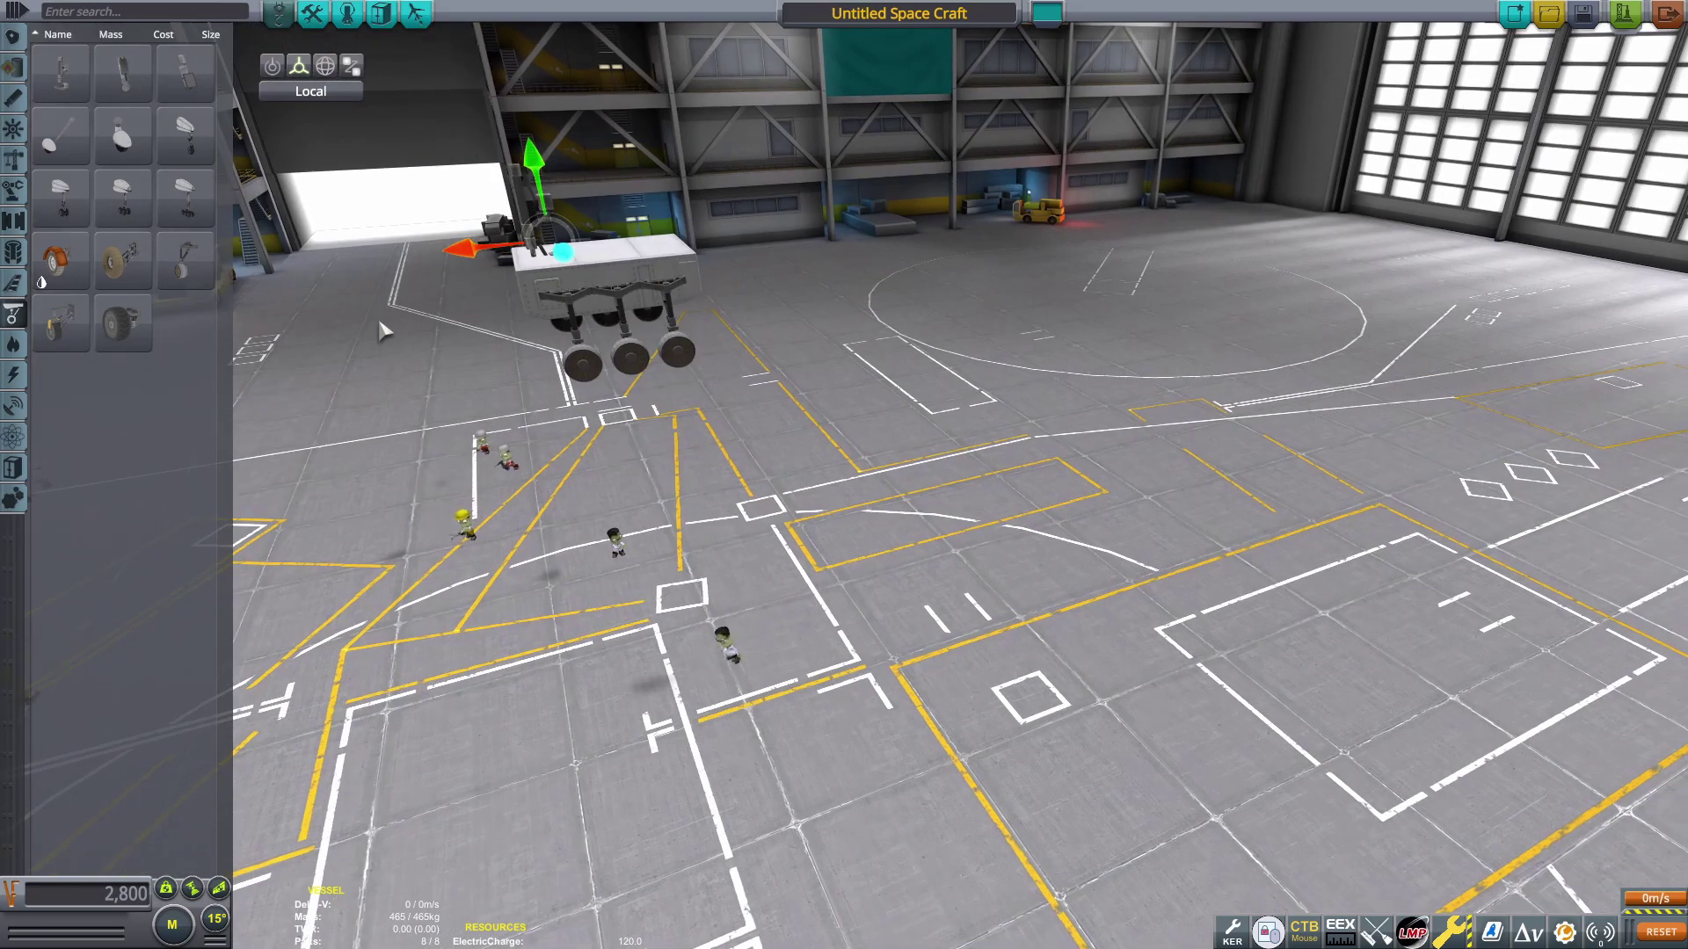
Browse the Utility and Science parts, then view the rover from above
left_click(13, 499)
left_click(16, 435)
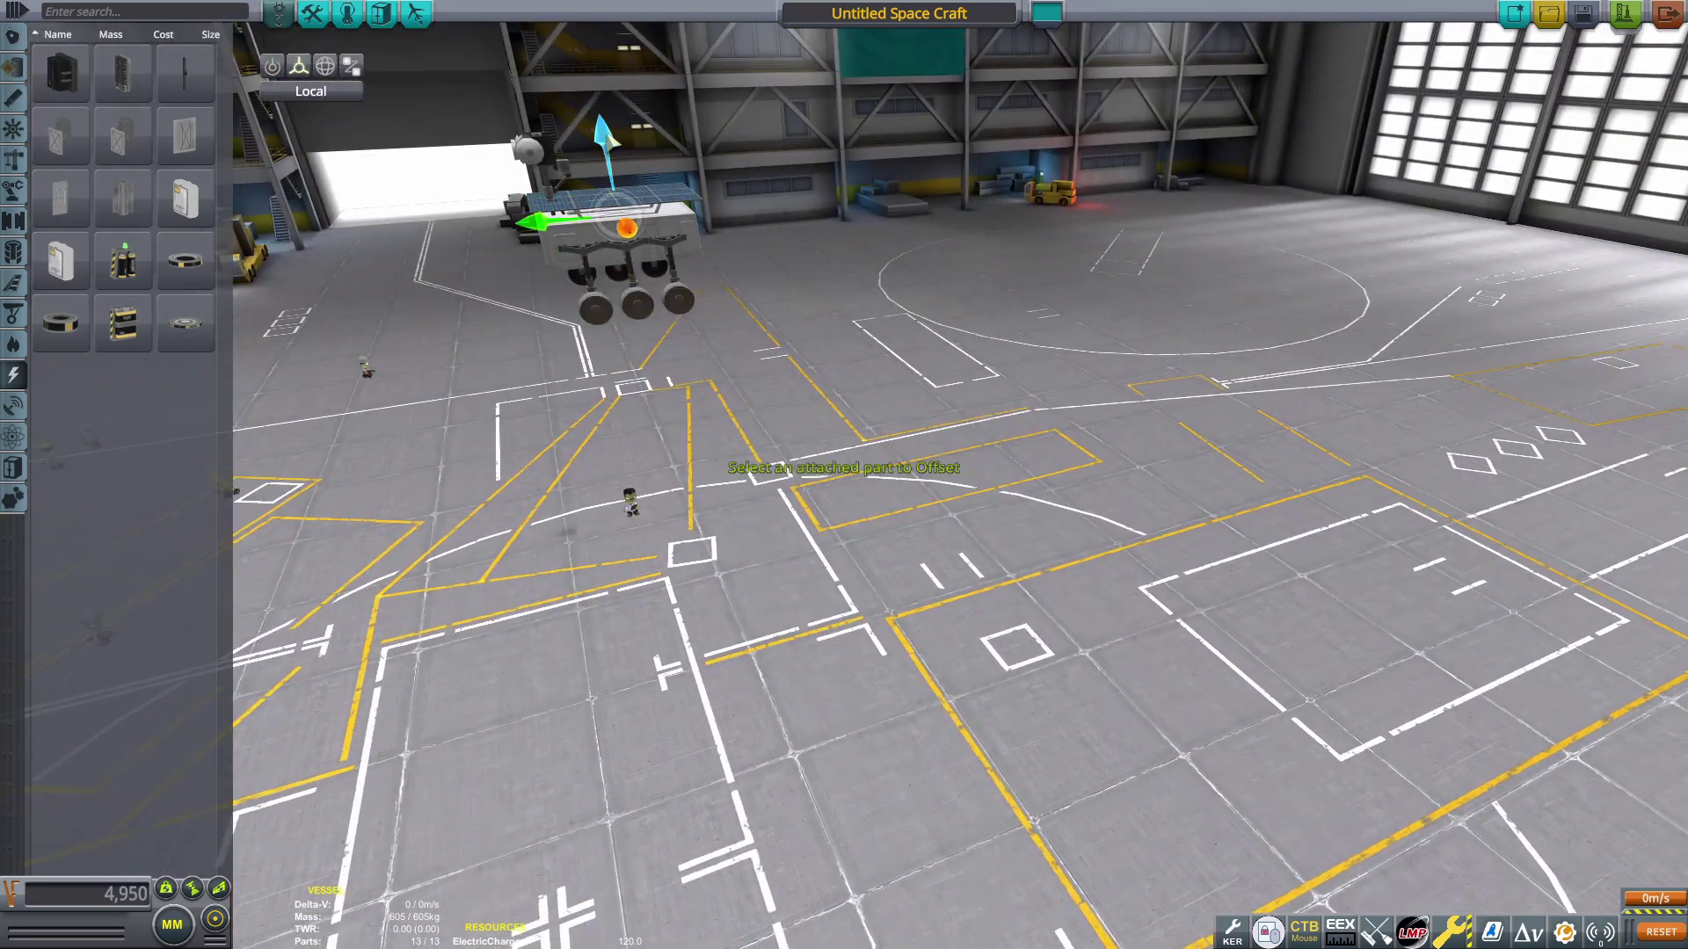
left_click_drag(601, 132, 484, 189)
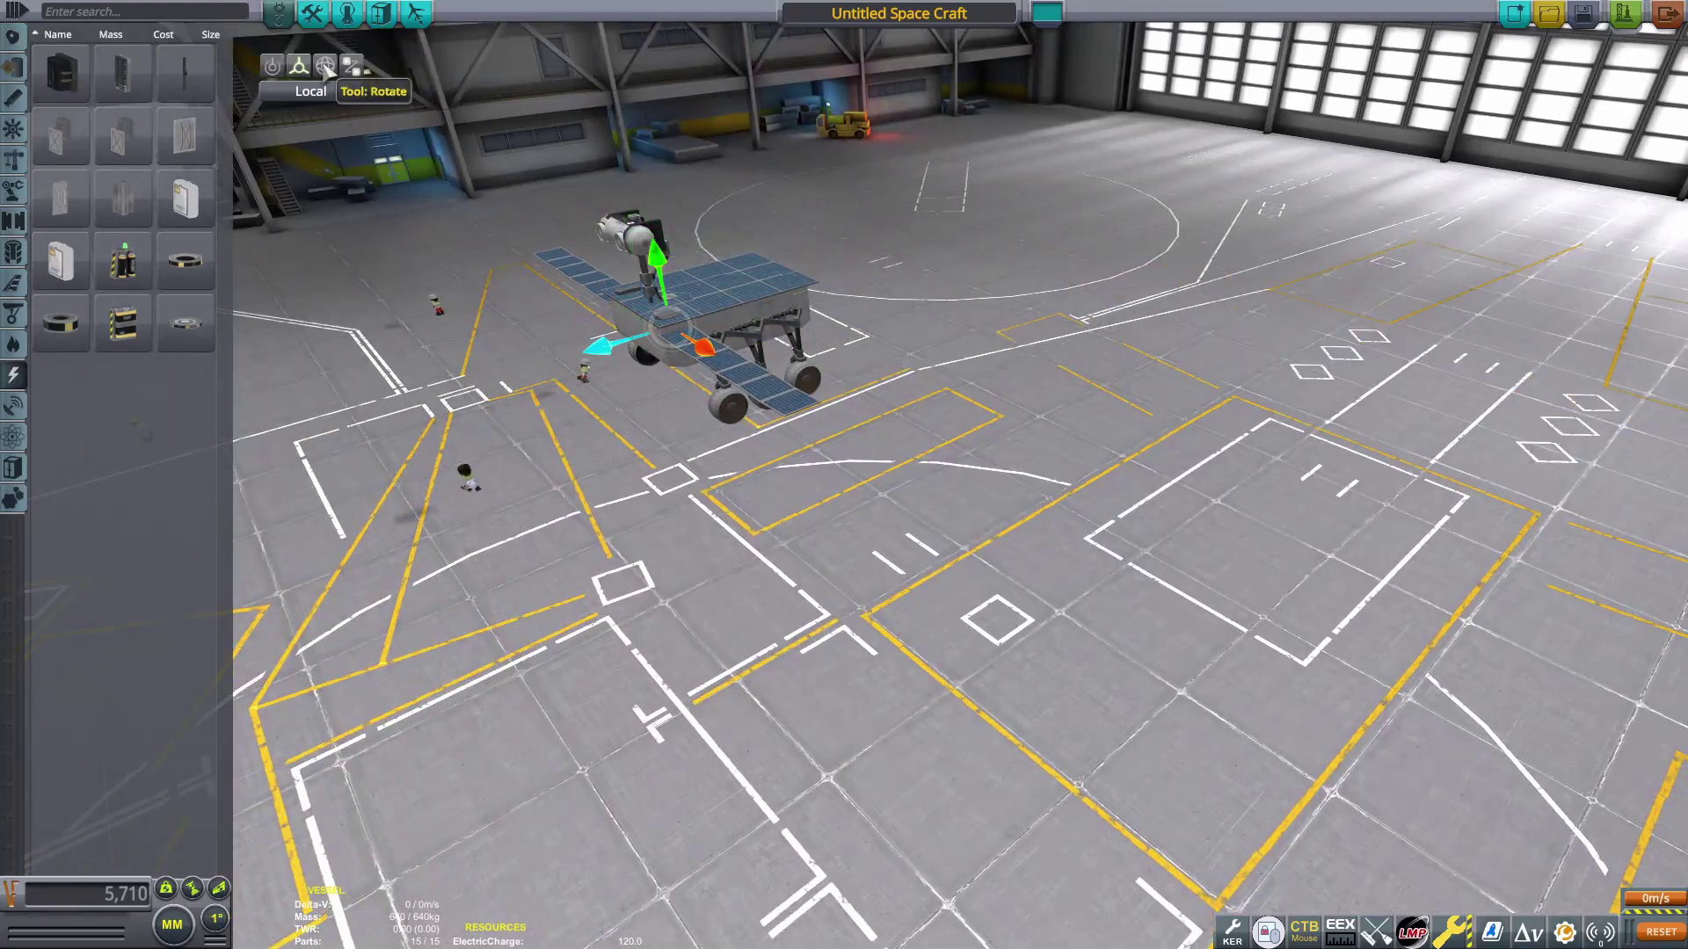
Rotate the solar panels and pick an RTG power part from the parts list
left_click(324, 65)
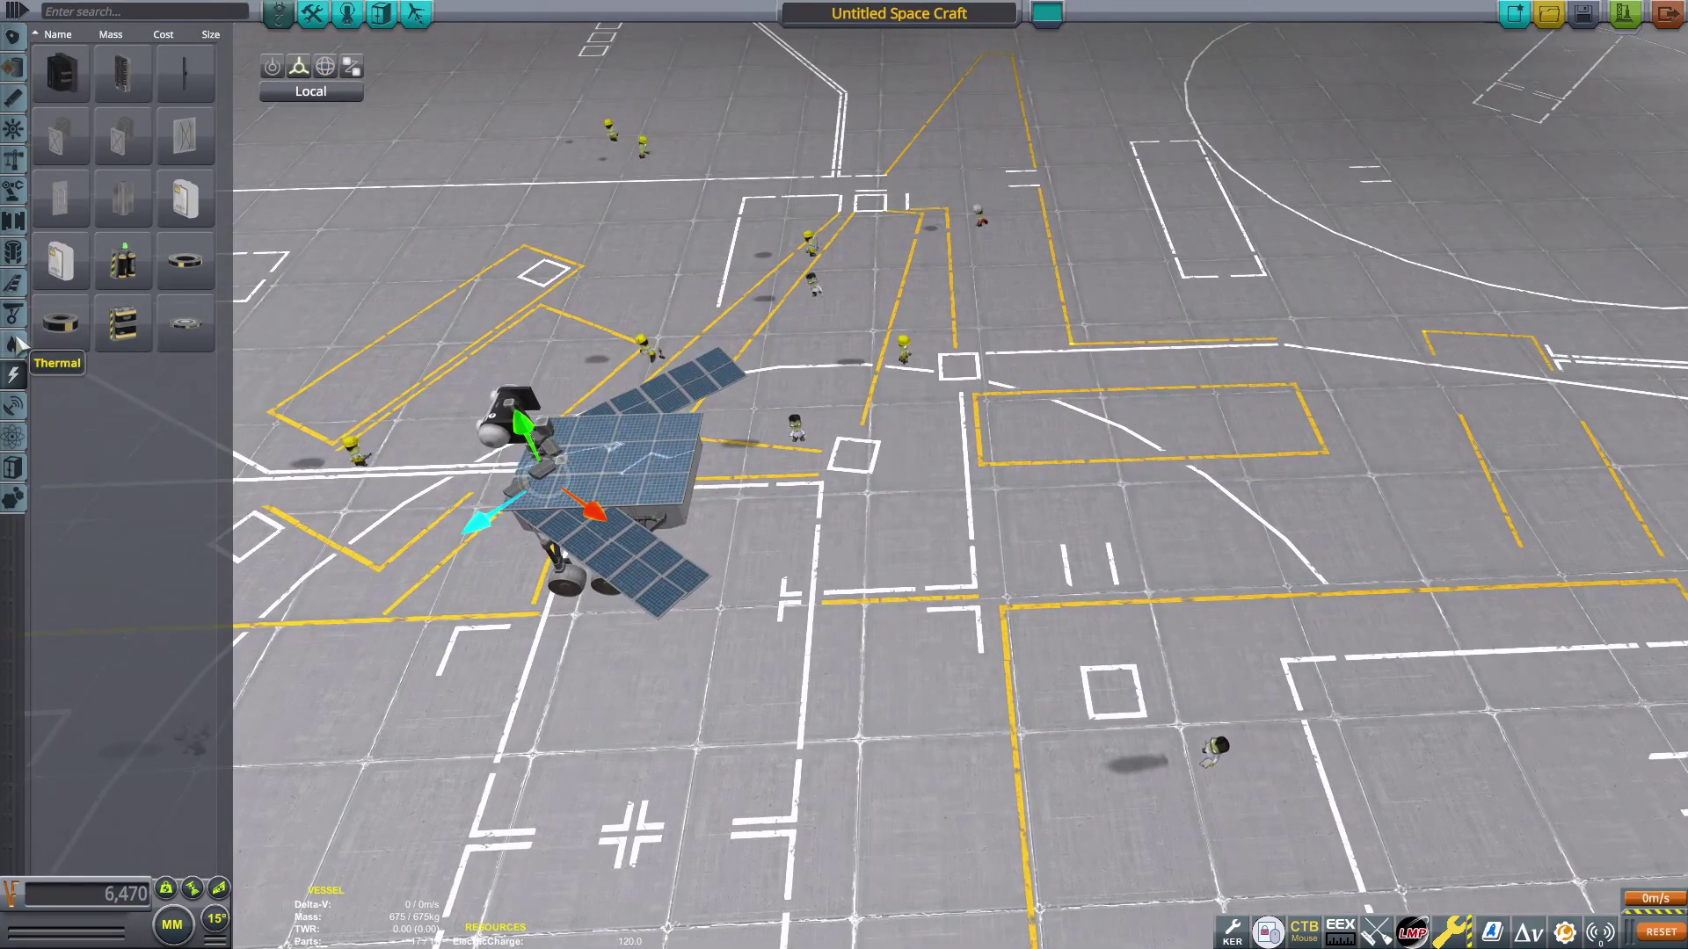
left_click(122, 262)
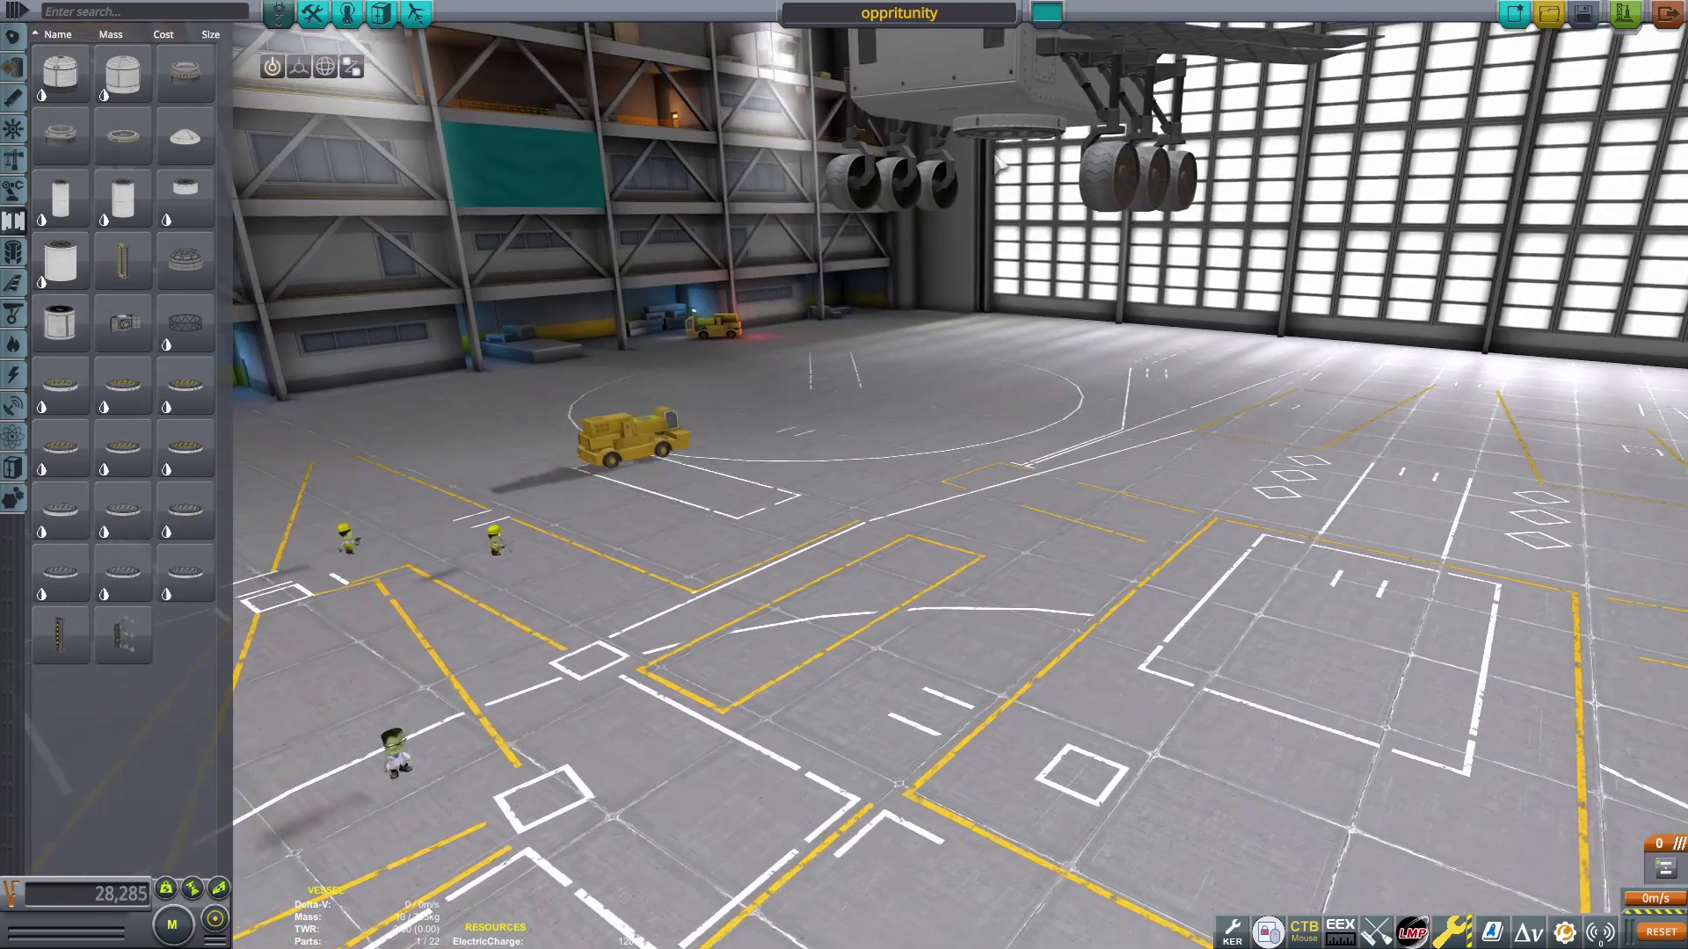
Select the AE-FF2 Airstream Protective Shell beneath the rover and browse another part category
left_click(945, 246)
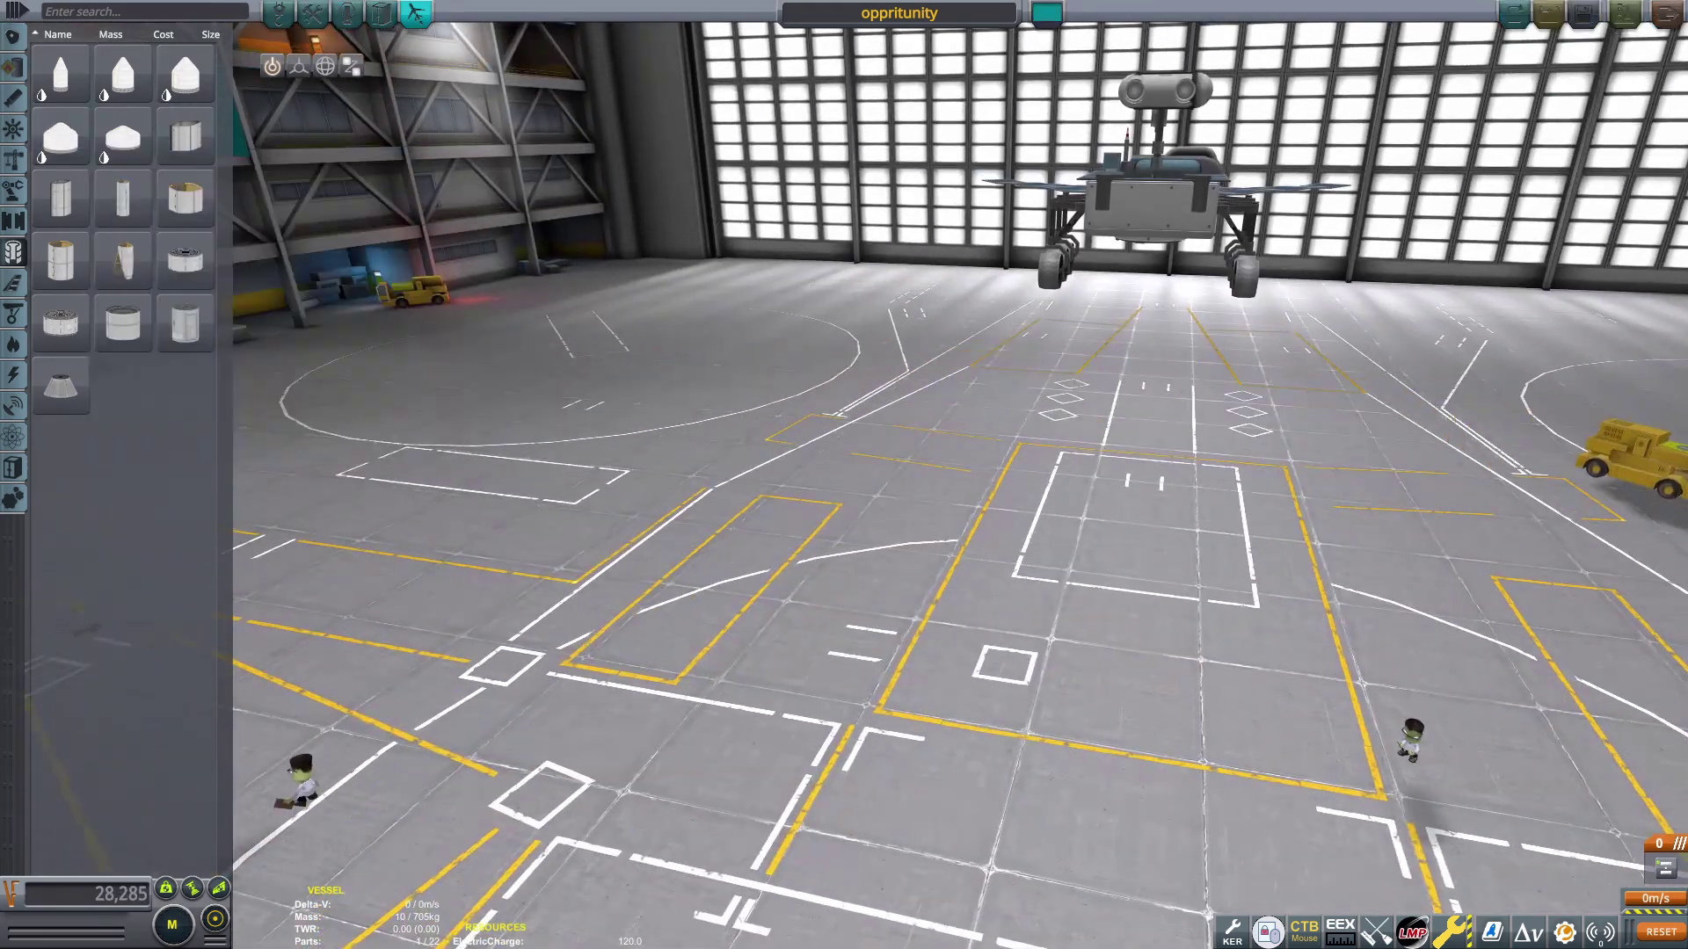
scroll(844, 474, "up", 5)
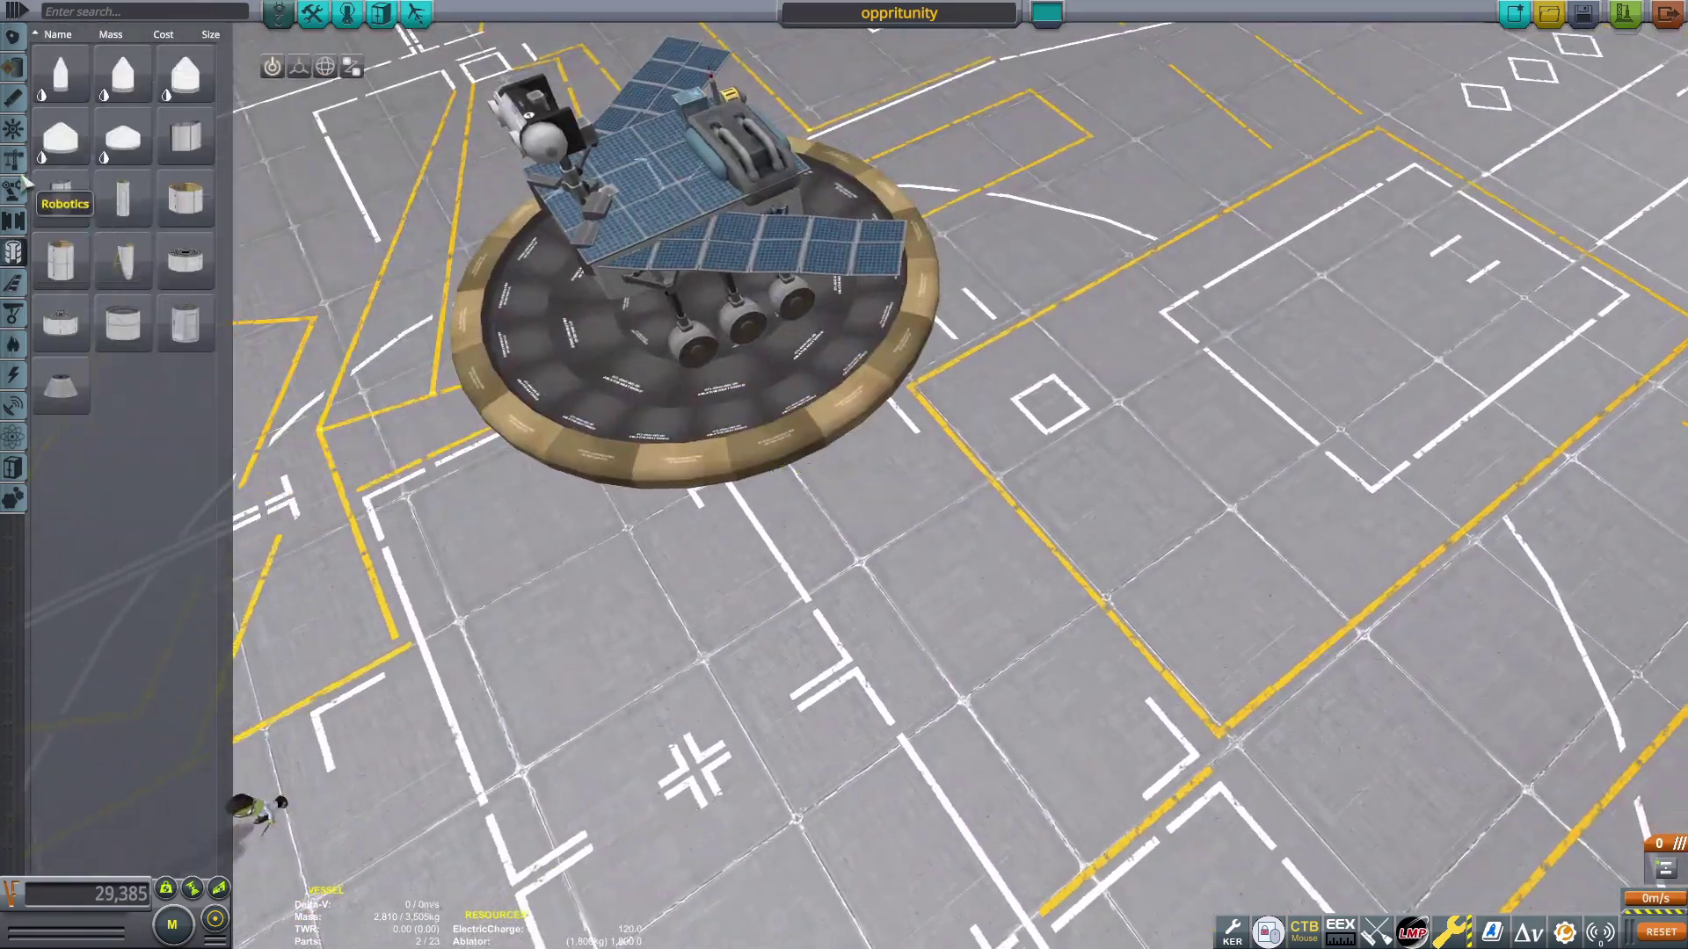
left_click(17, 188)
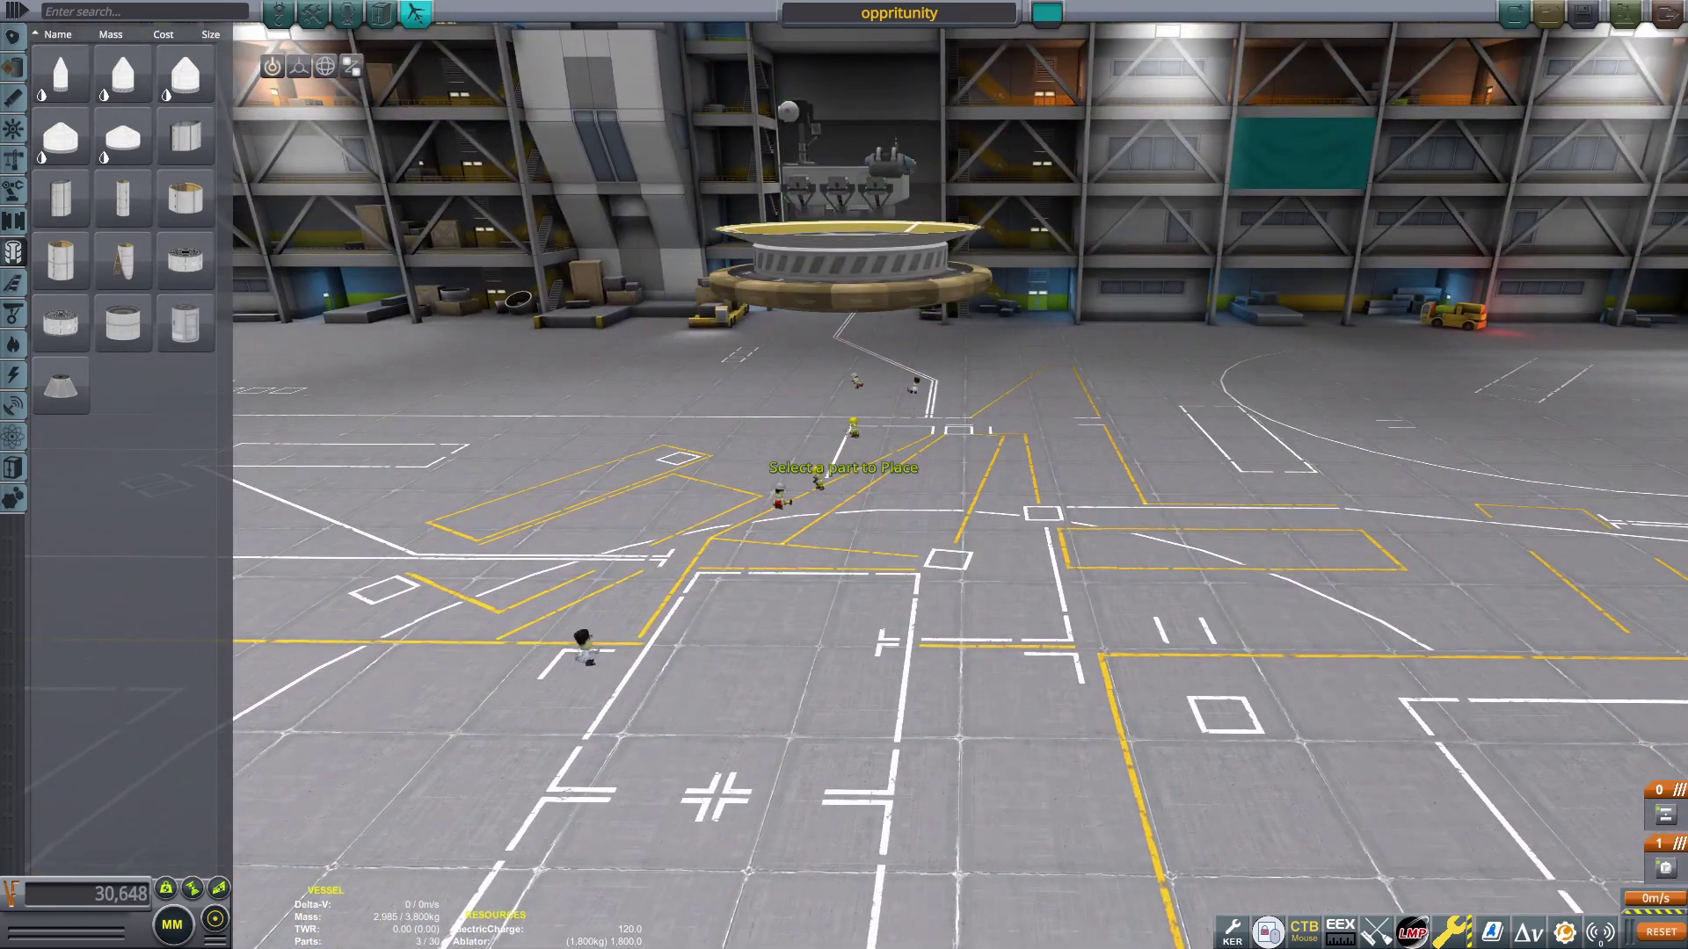
scroll(911, 736, "up", 5)
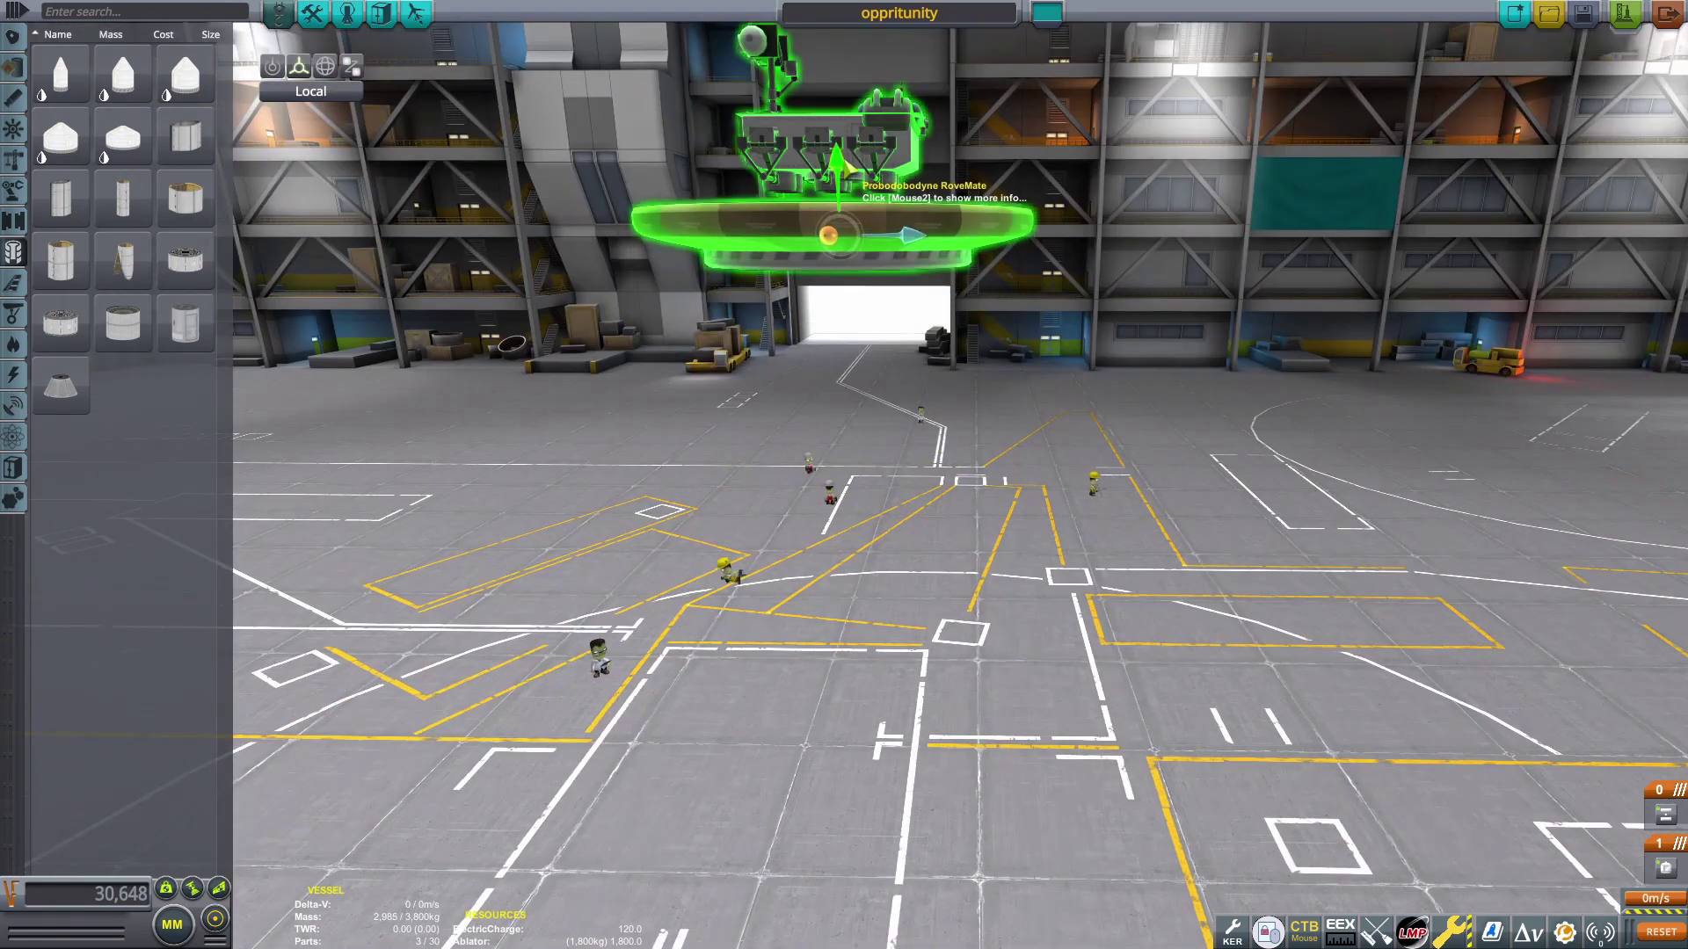
Attach a 3.75m Heat Shield from the Thermal parts beneath the shell base
left_click_drag(850, 185, 692, 199)
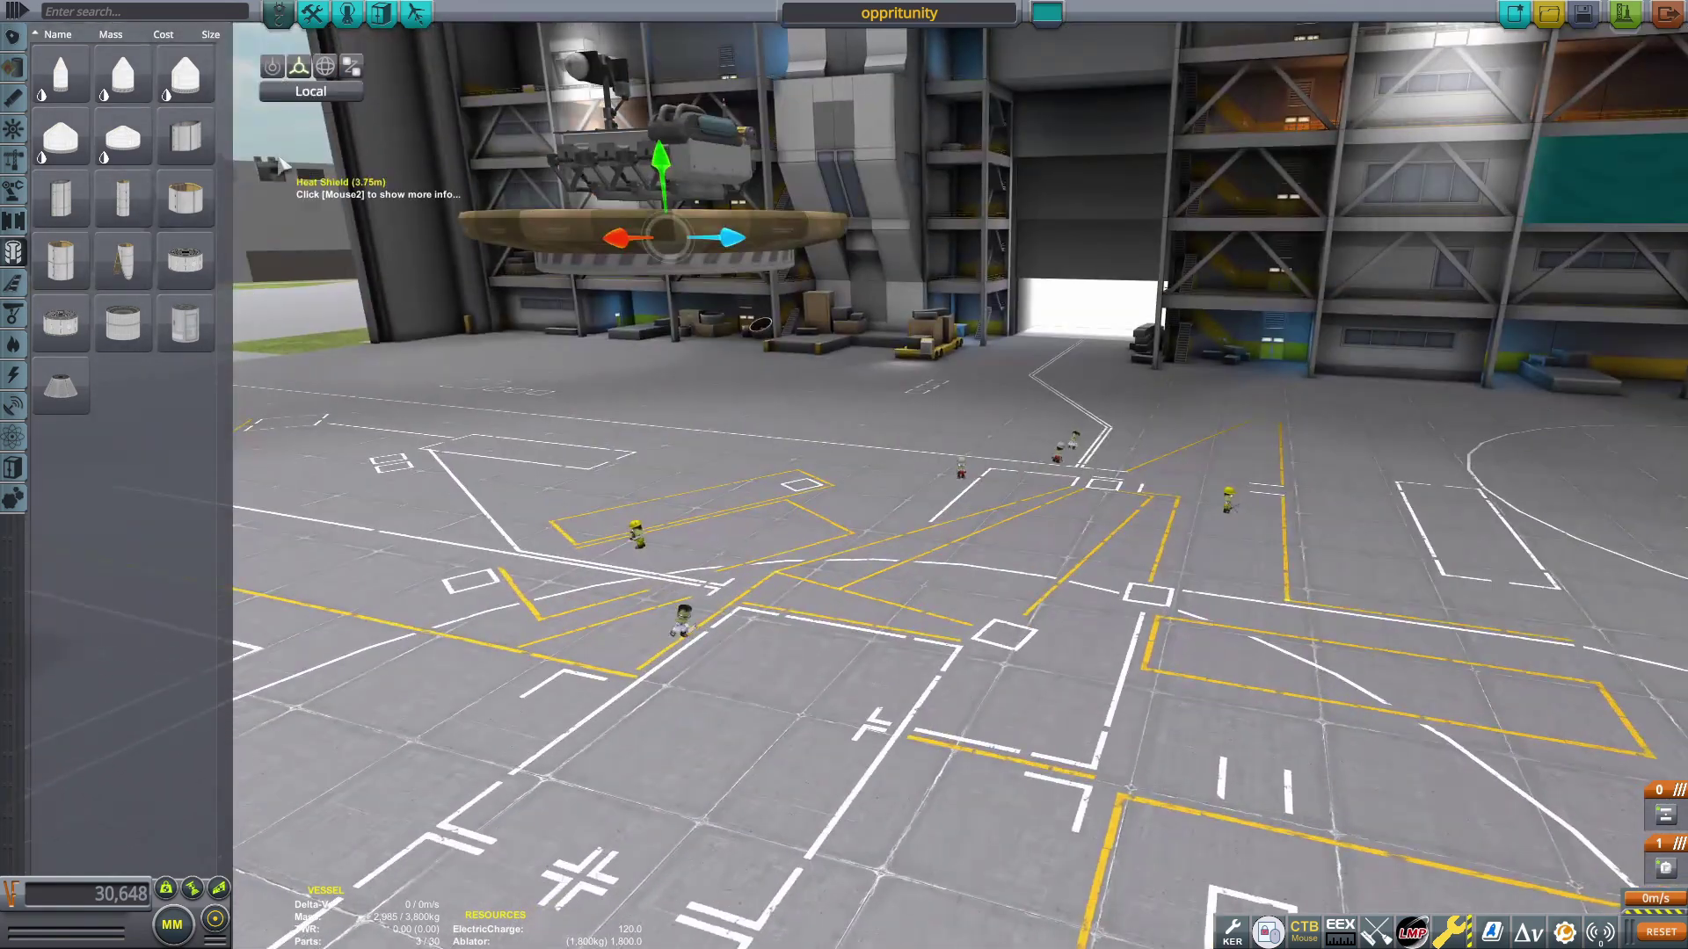
left_click(15, 343)
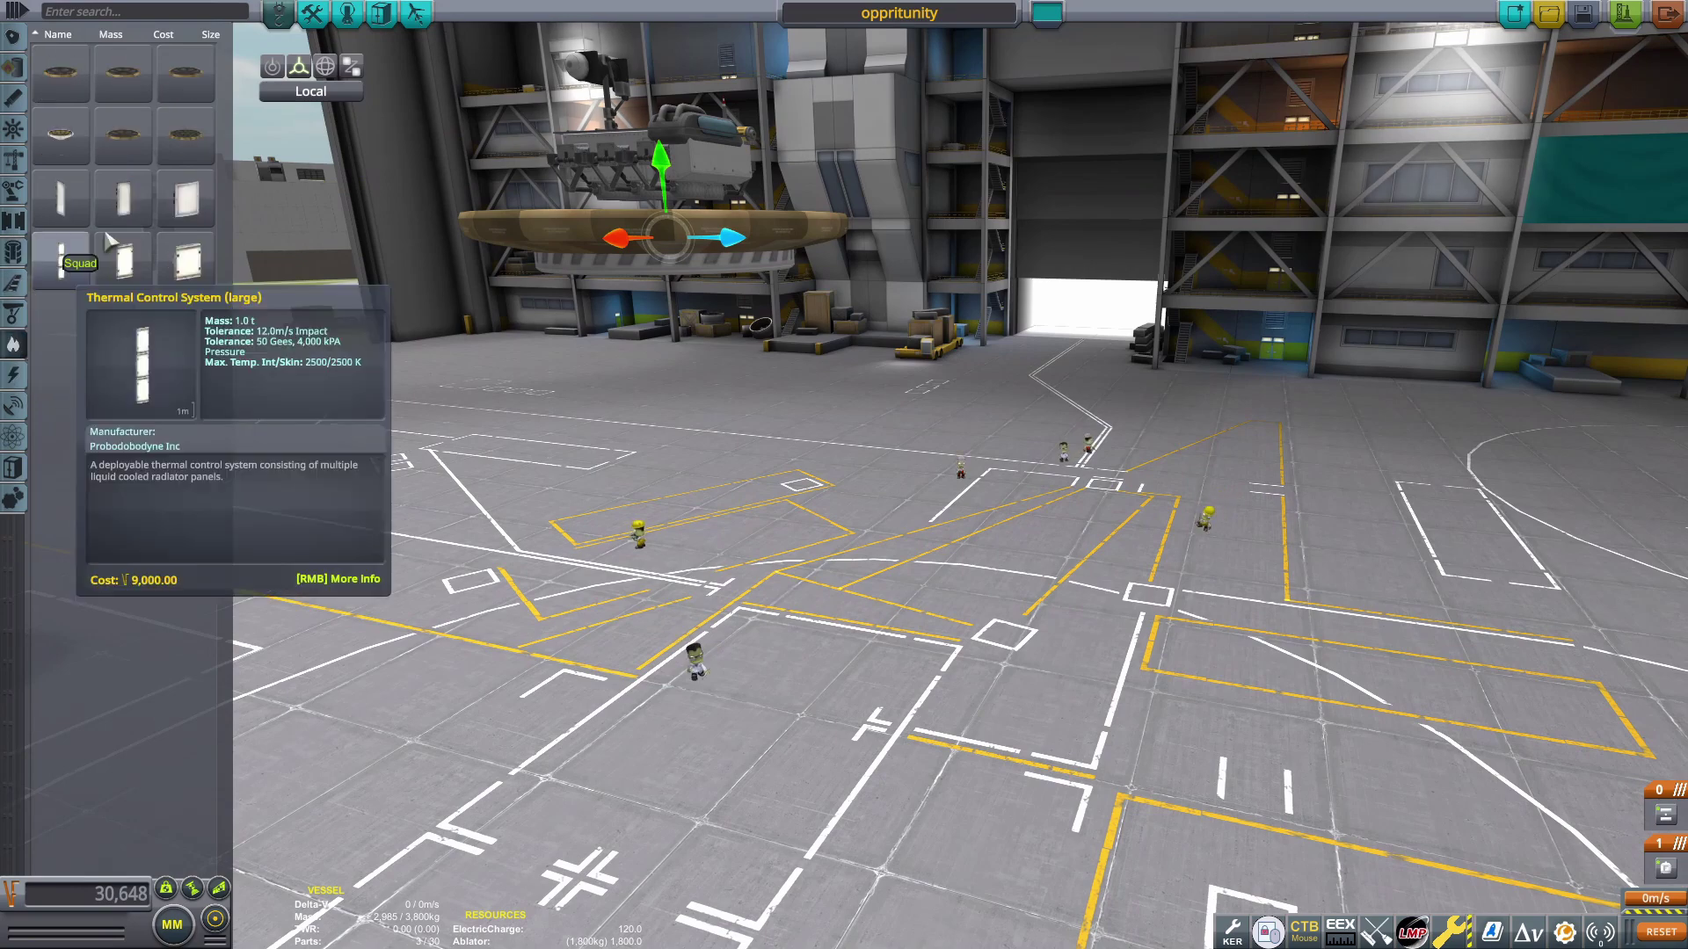
left_click(62, 77)
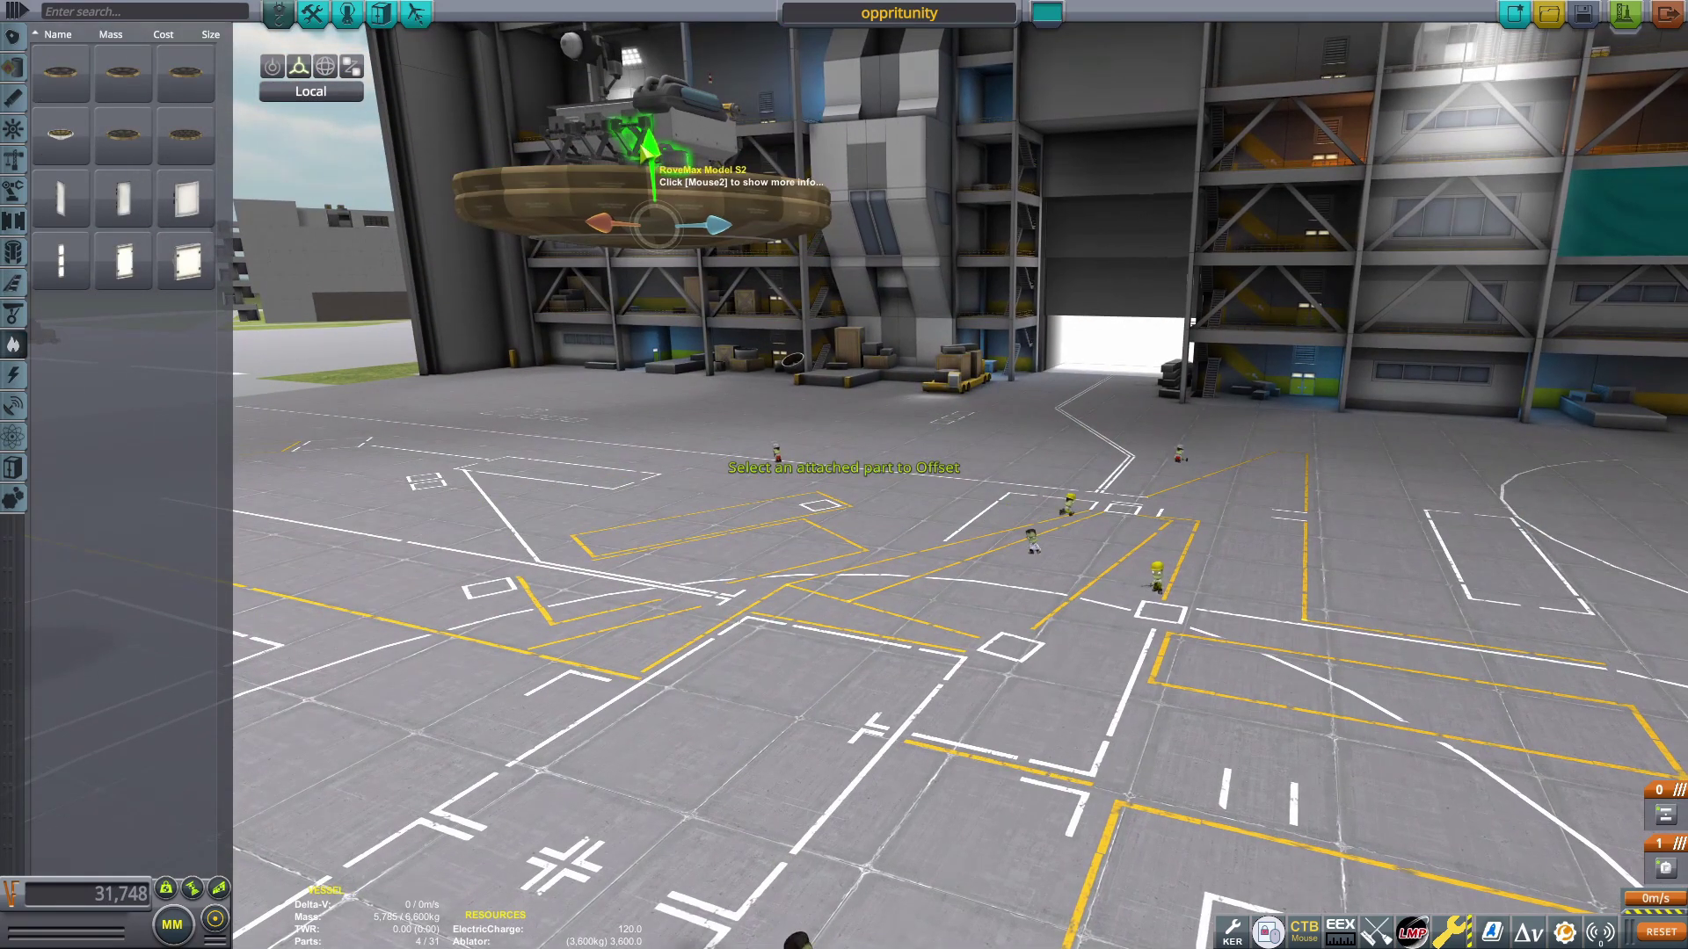
left_click(527, 324)
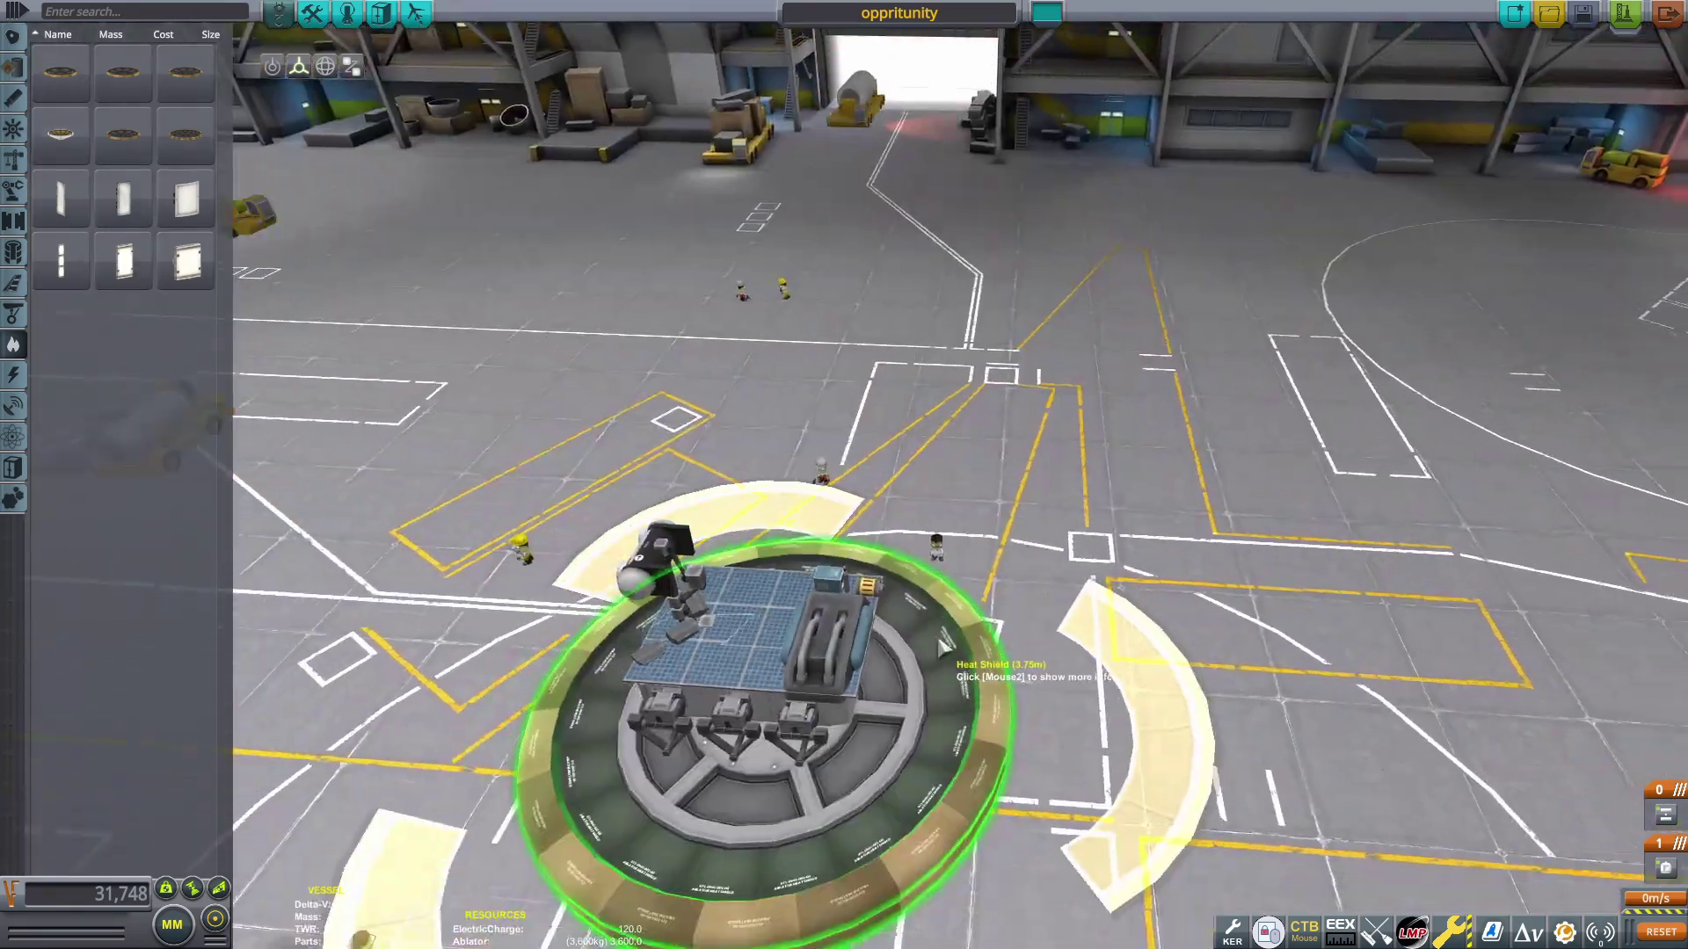
scroll(982, 507, "up", 5)
scroll(982, 506, "down", 8)
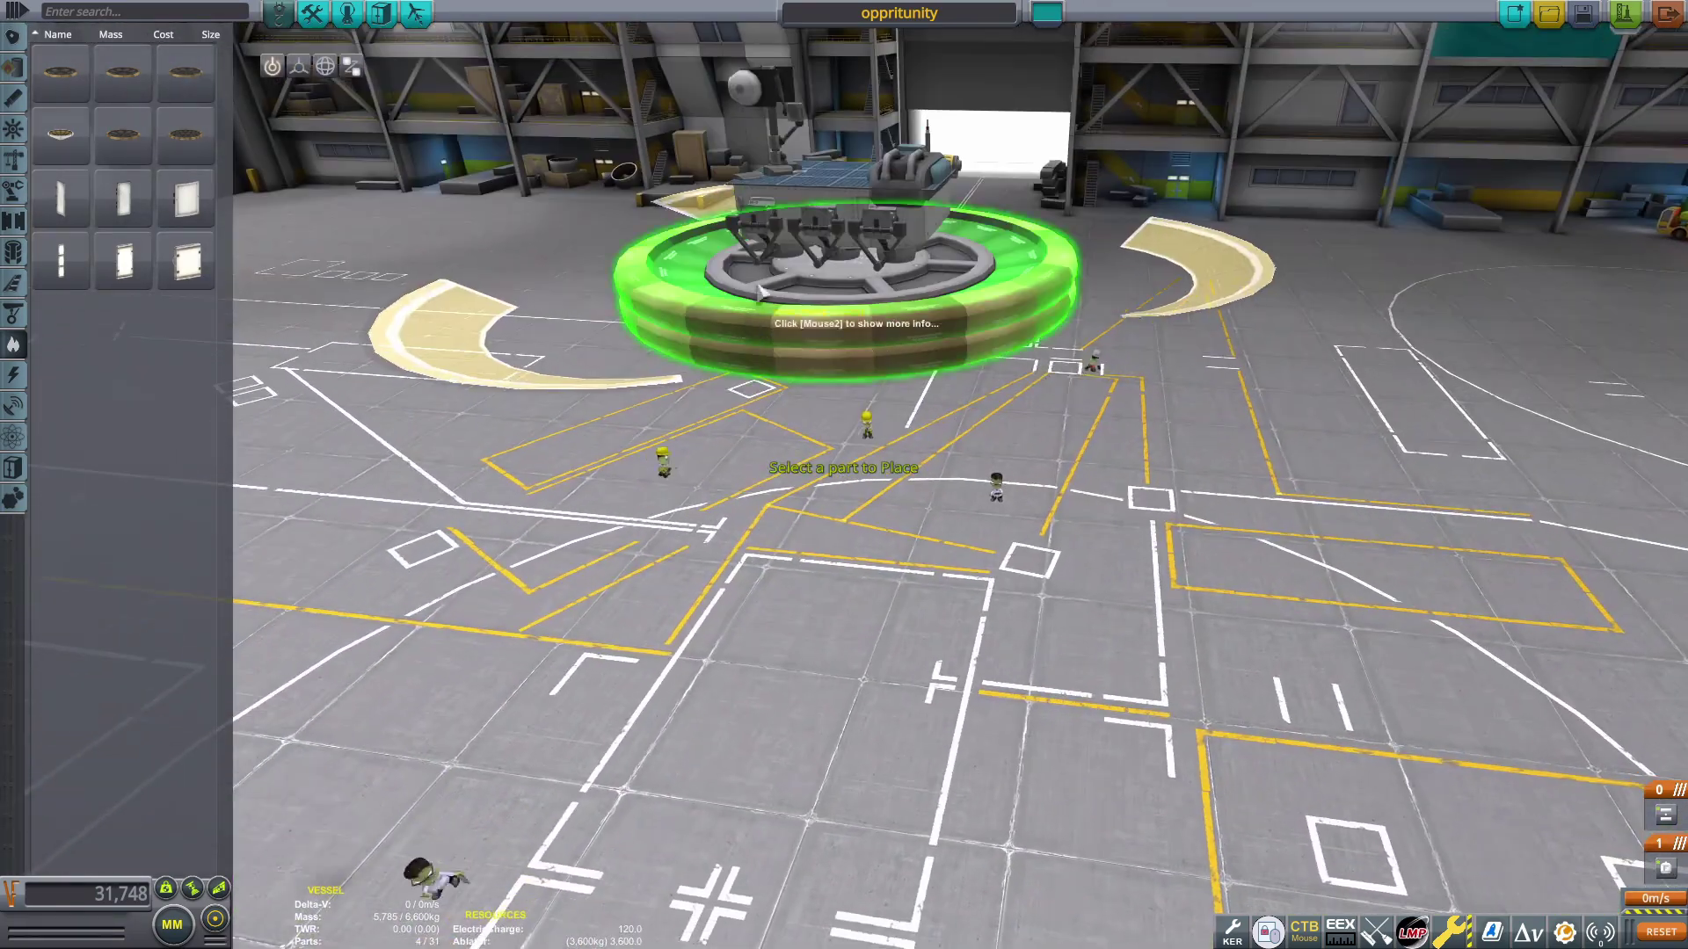
Open the heat shield and protective shell settings to begin building the fairing
right_click(761, 293)
scroll(845, 475, "up", 8)
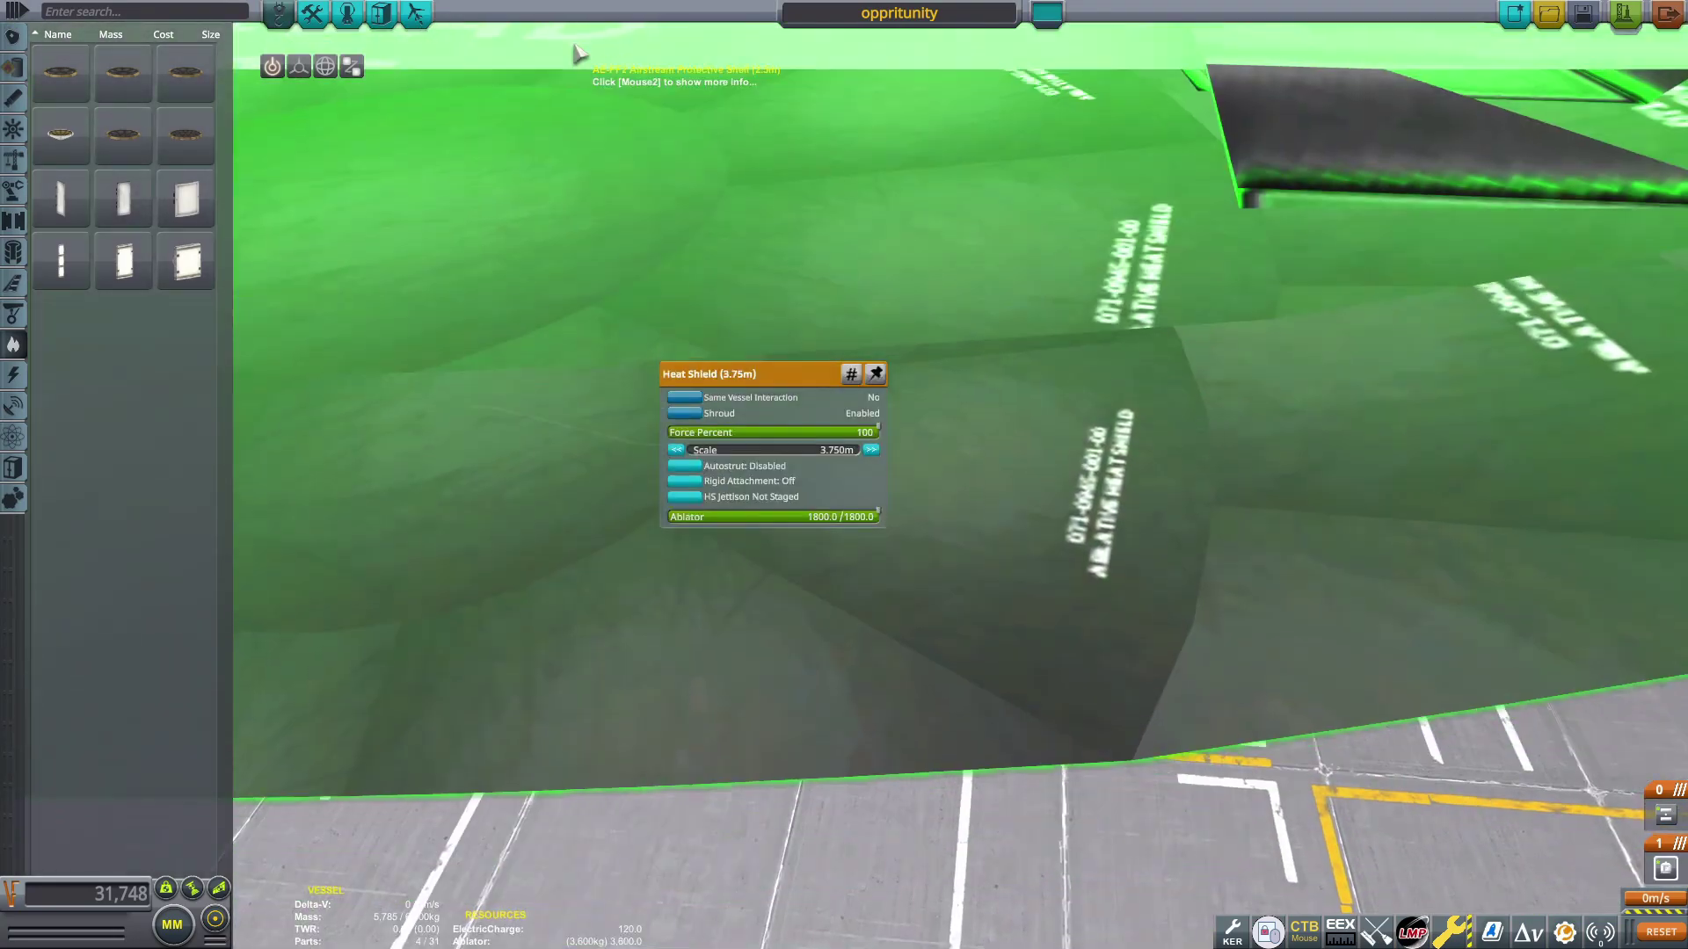
scroll(844, 475, "down", 8)
right_click(1016, 264)
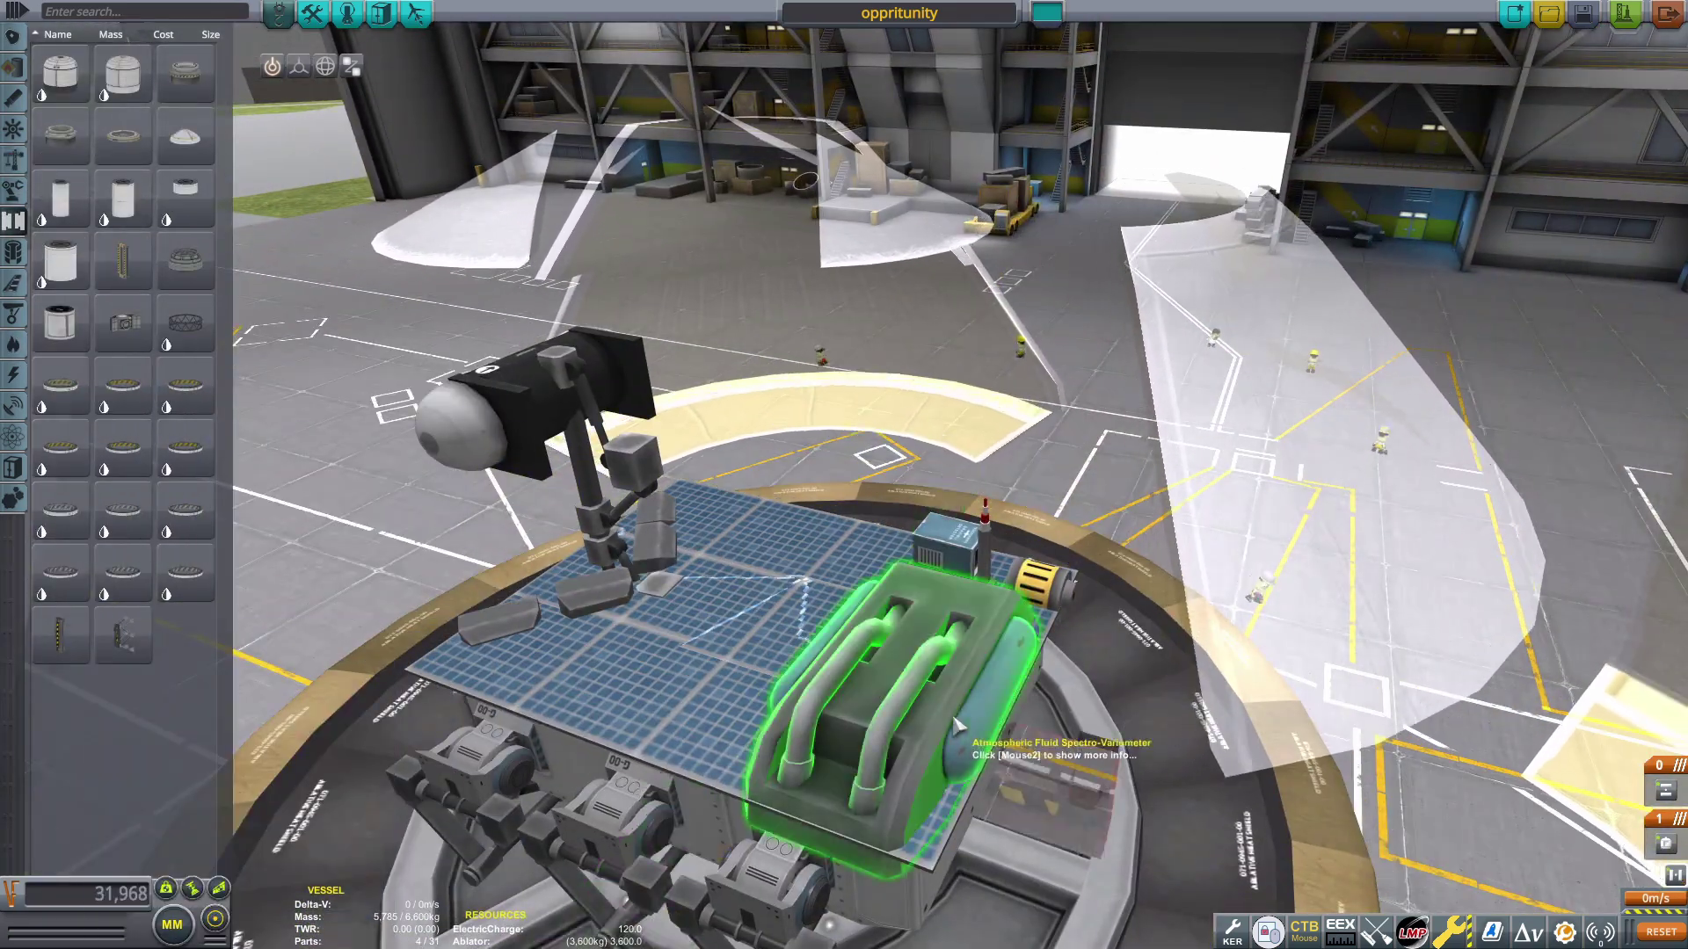
right_click(960, 728)
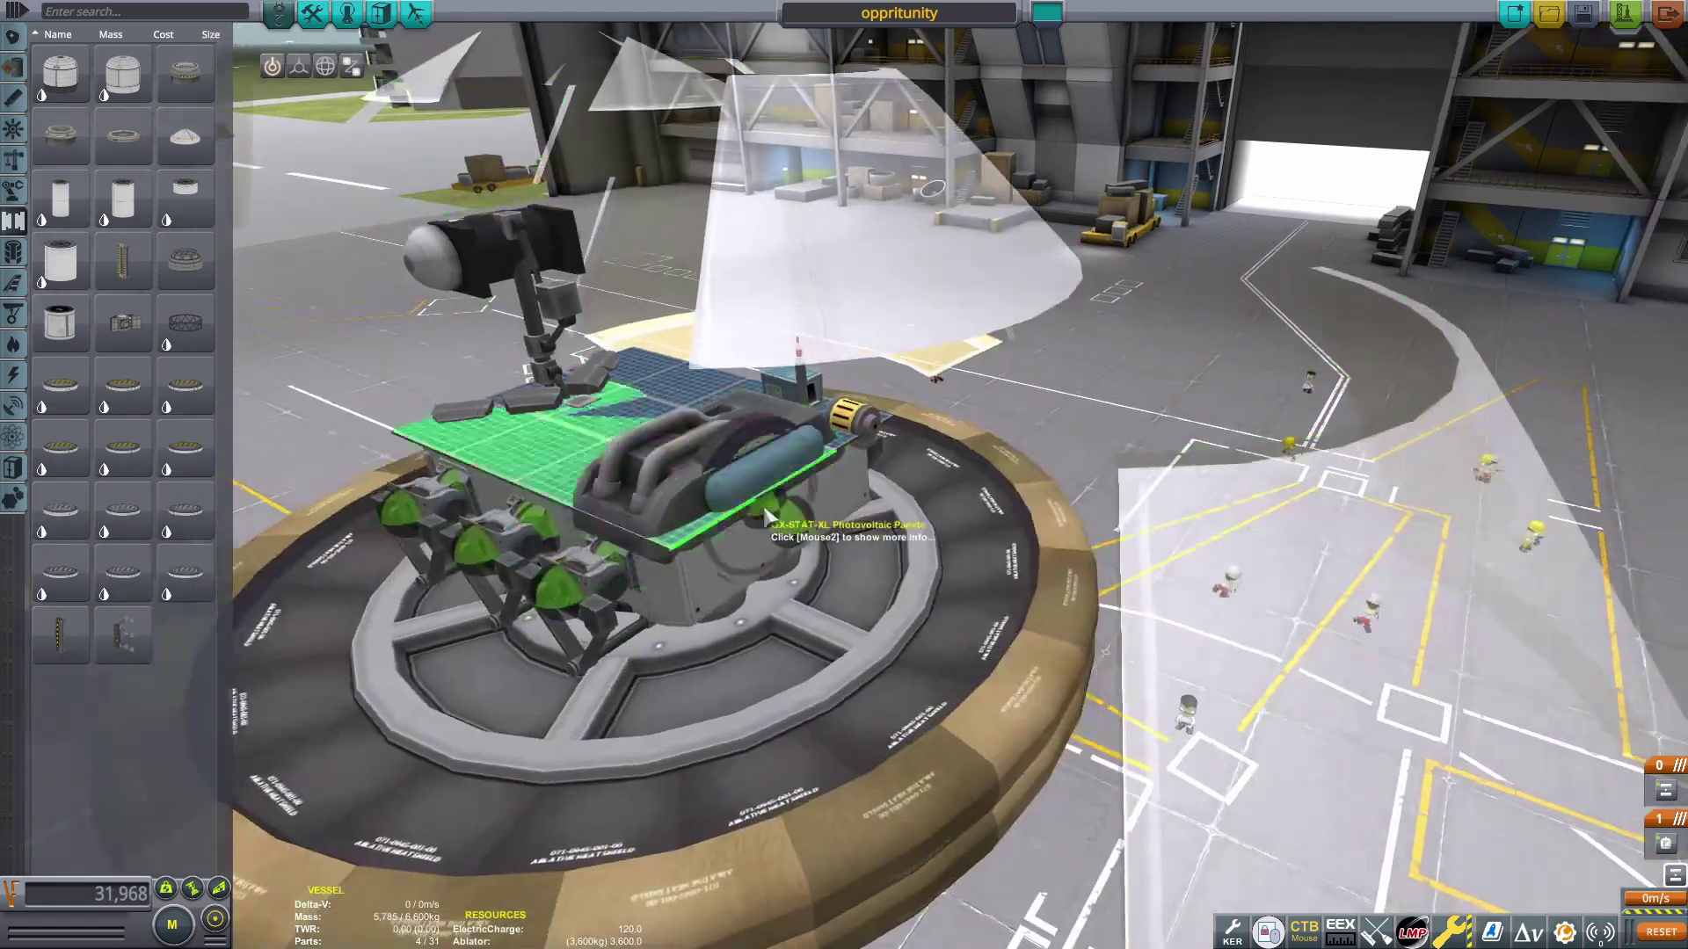
key("3")
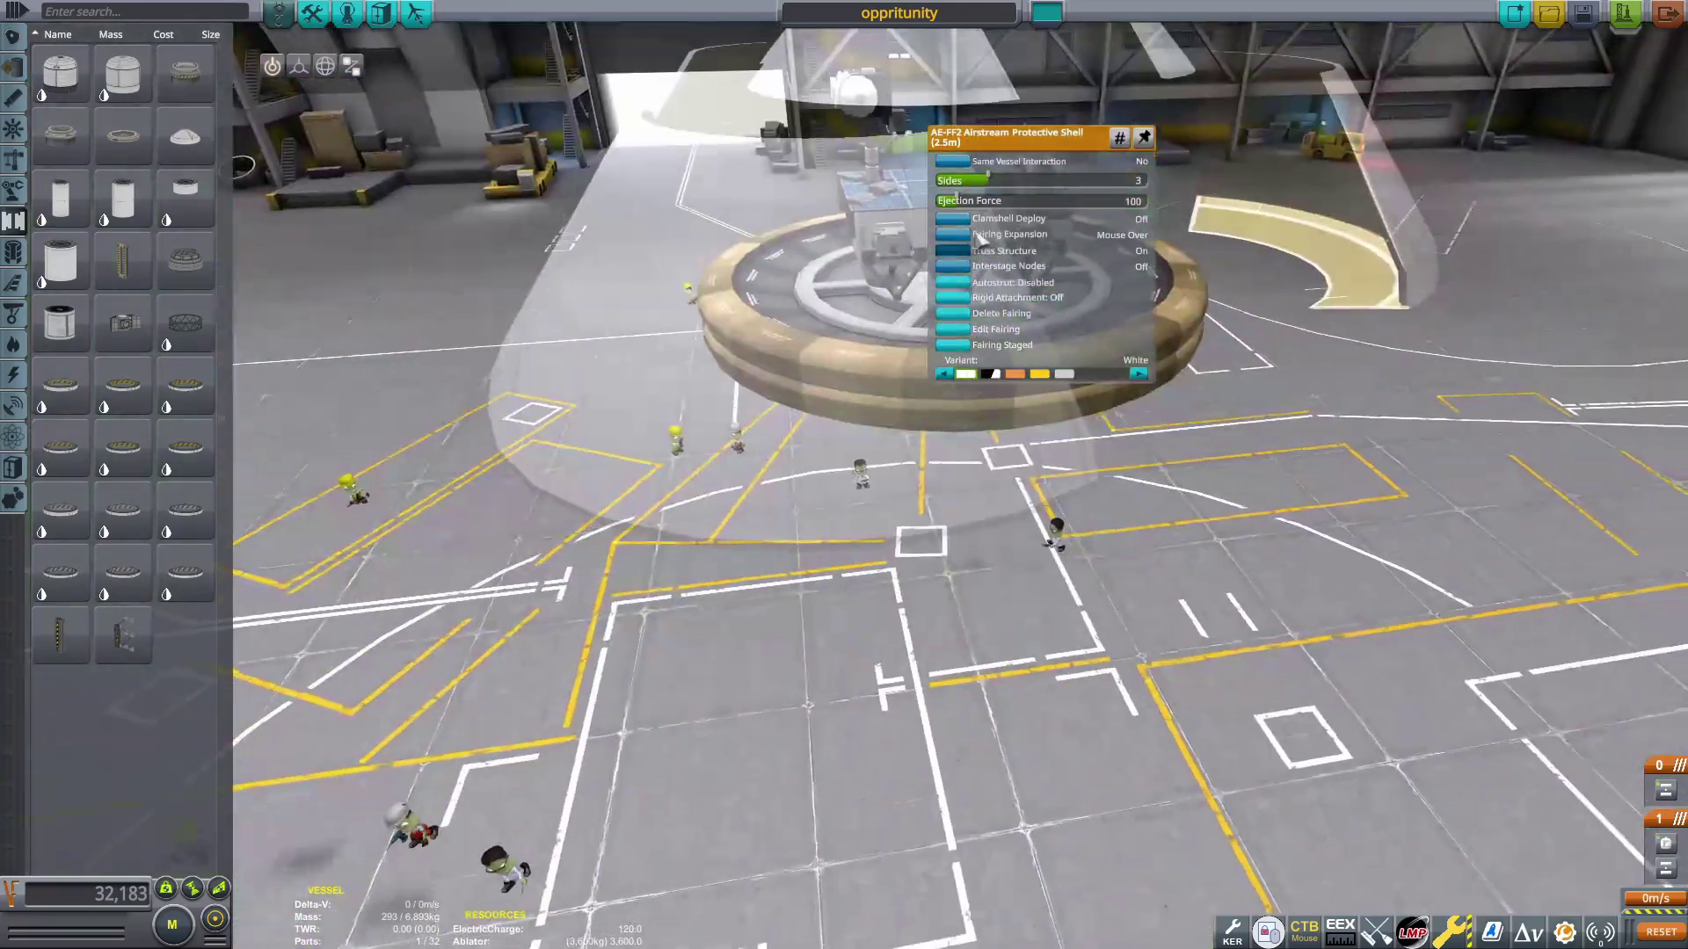
Adjust the shell's position over the rover with the Offset tool
key("2")
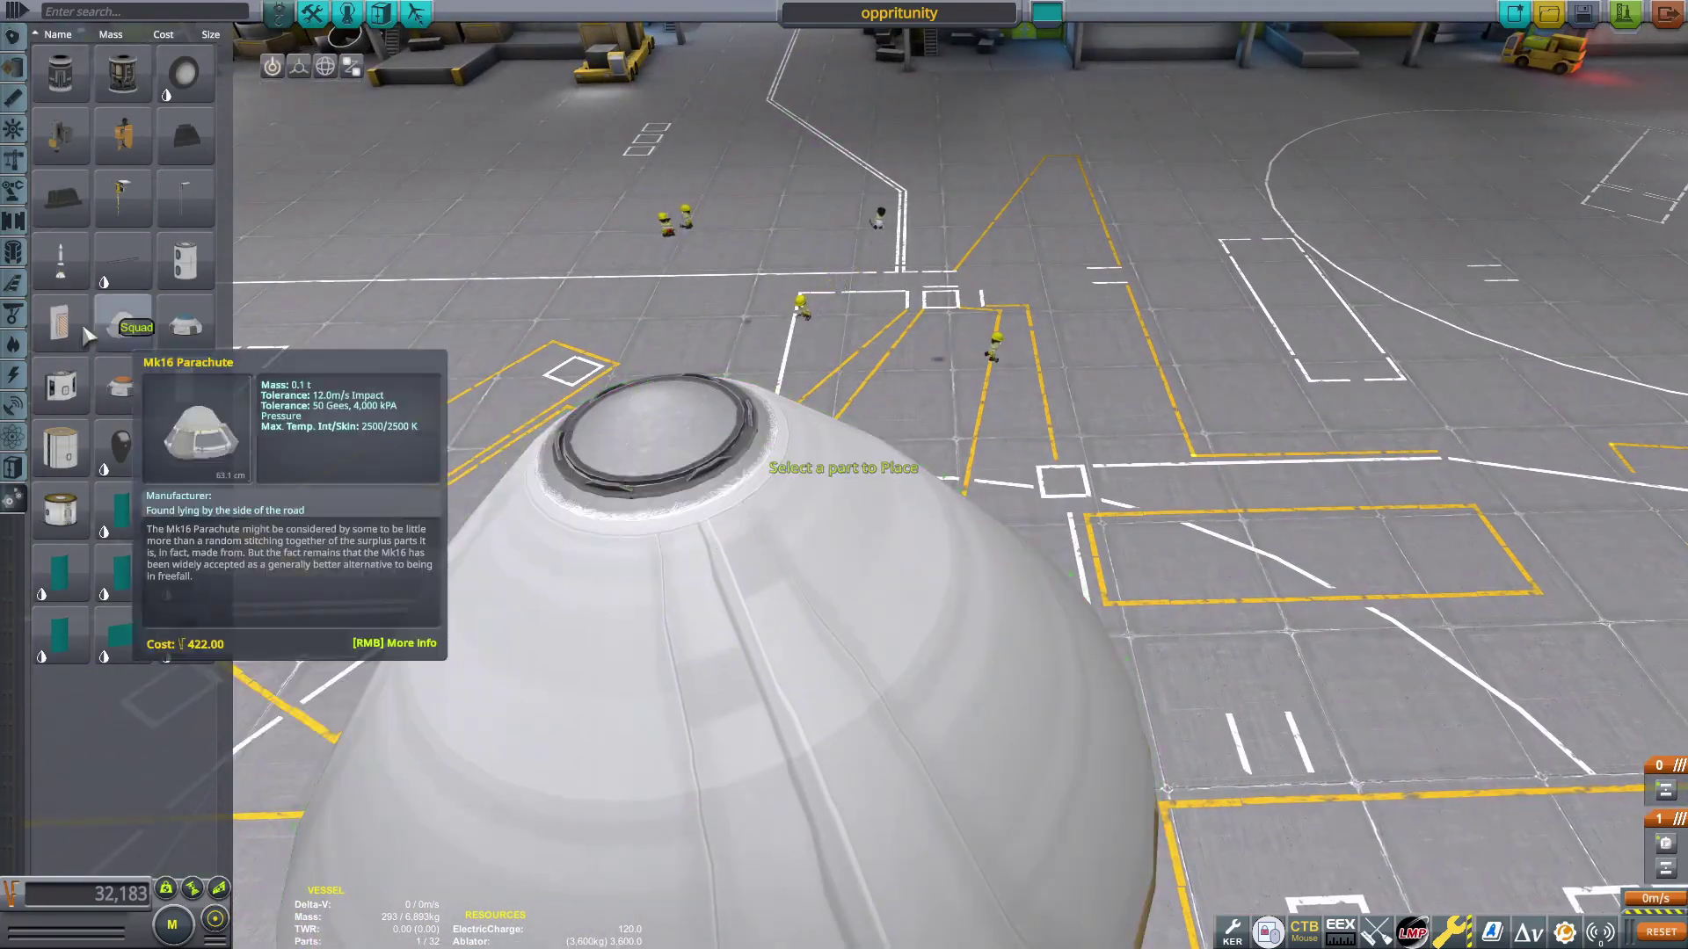
scroll(687, 347, "down", 5)
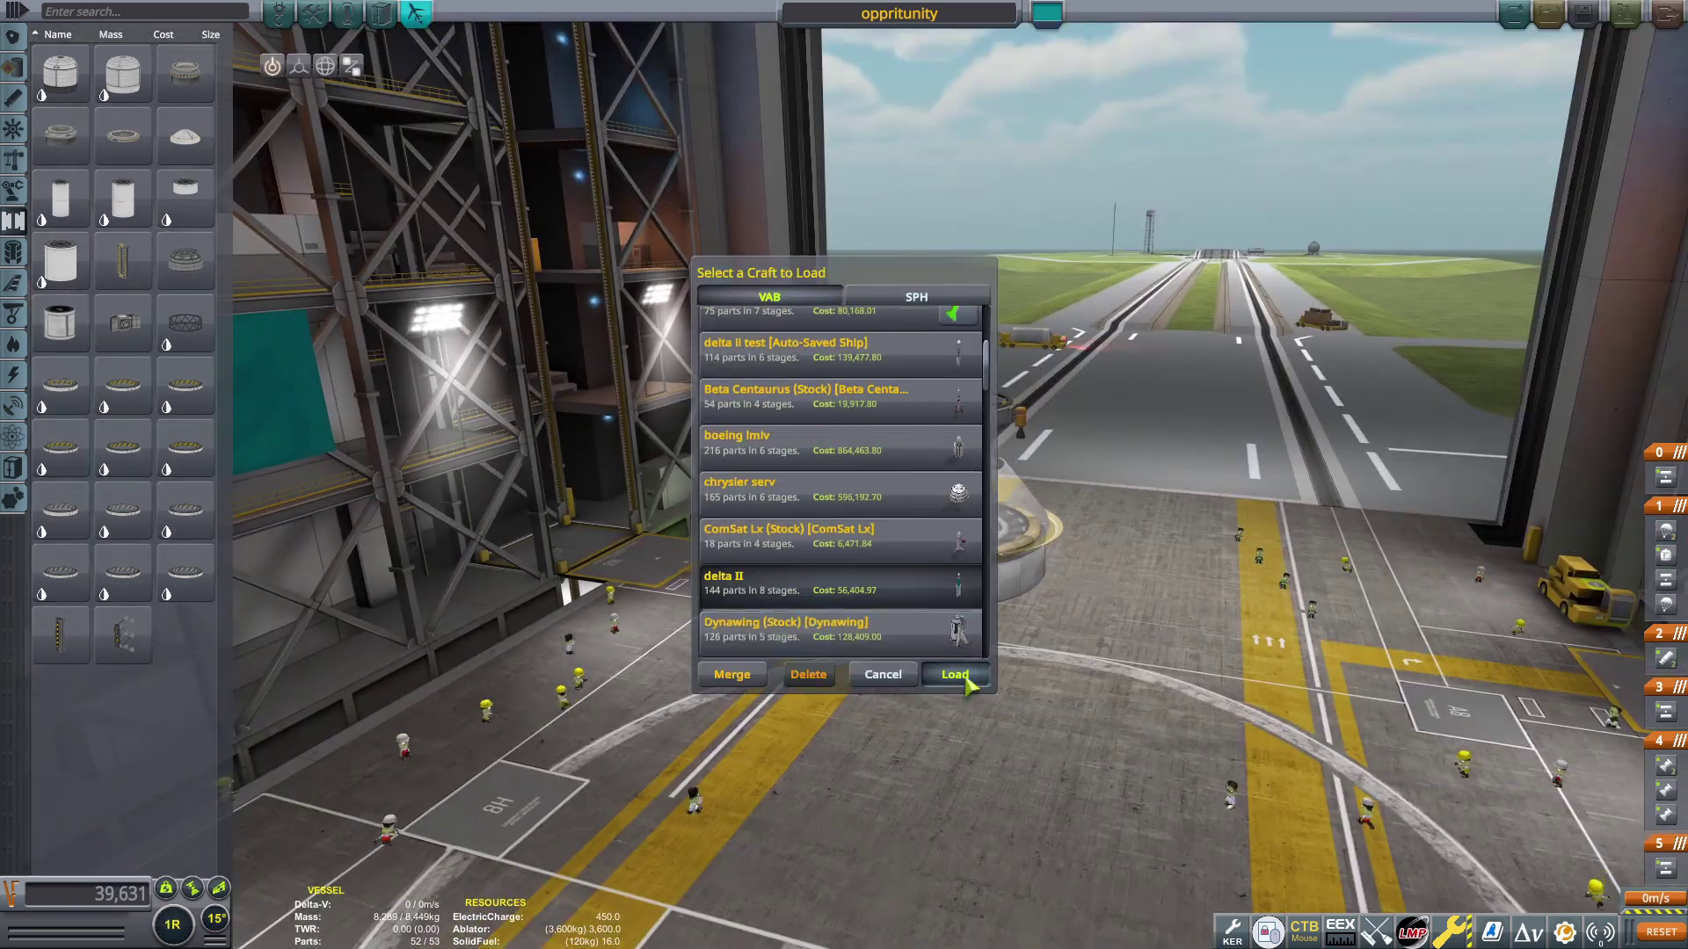
Load delta II, offset the decoupler, and replace the old fairing with a 1.875 m shell
left_click(955, 674)
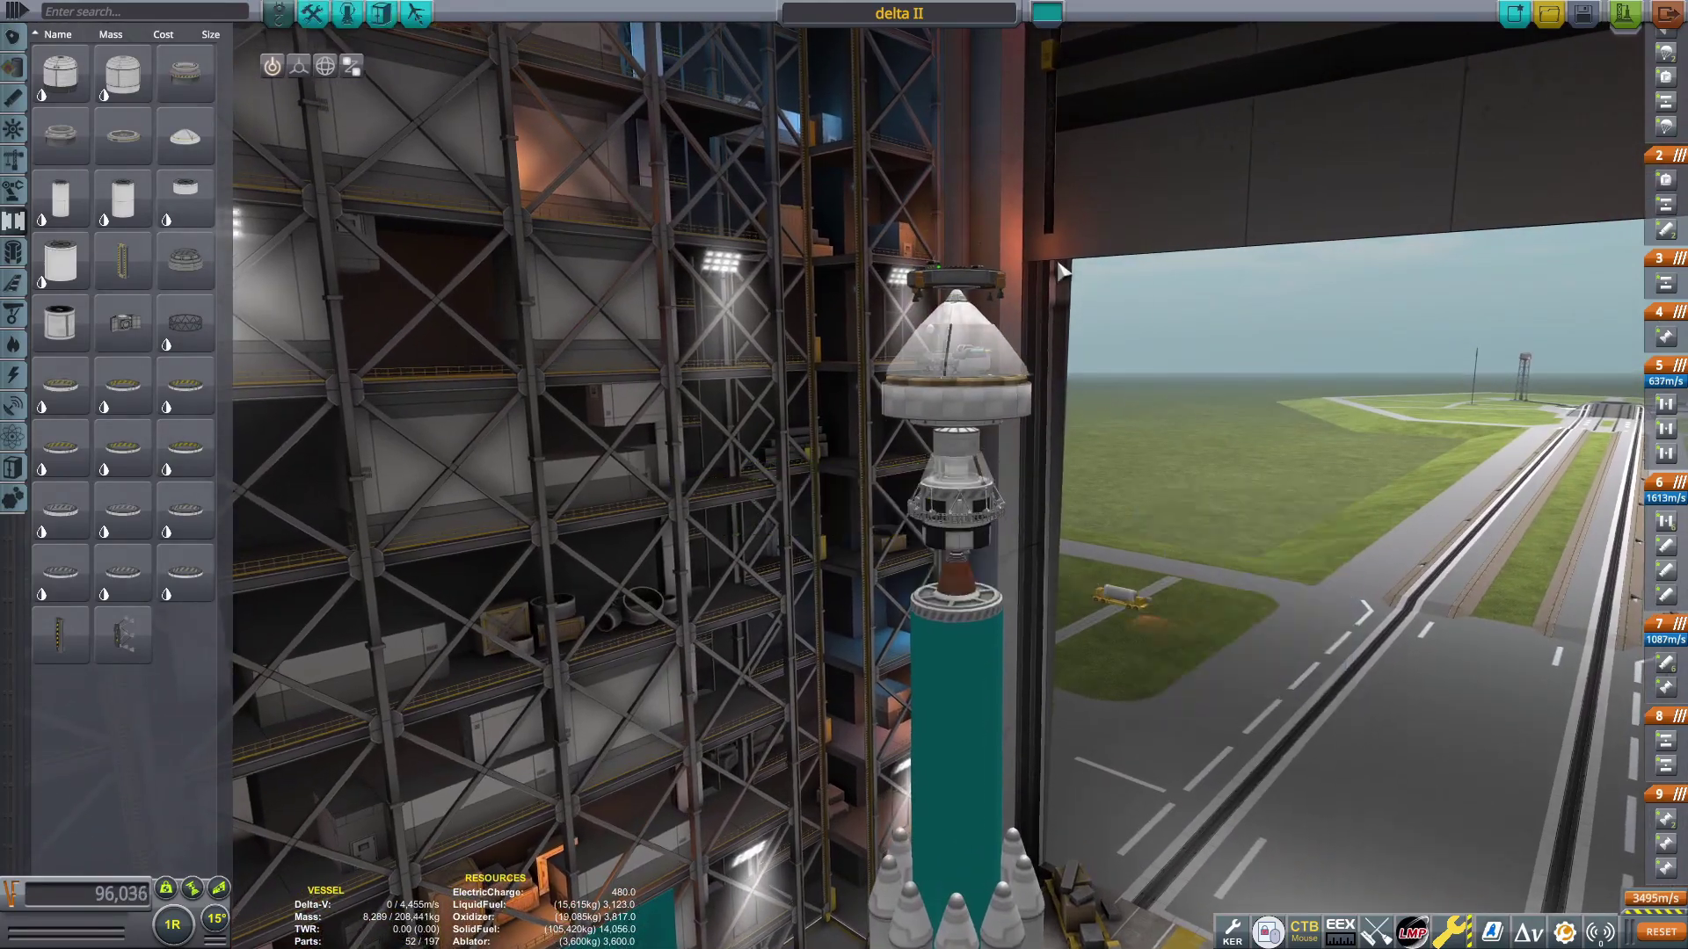
scroll(474, 226, "up", 5)
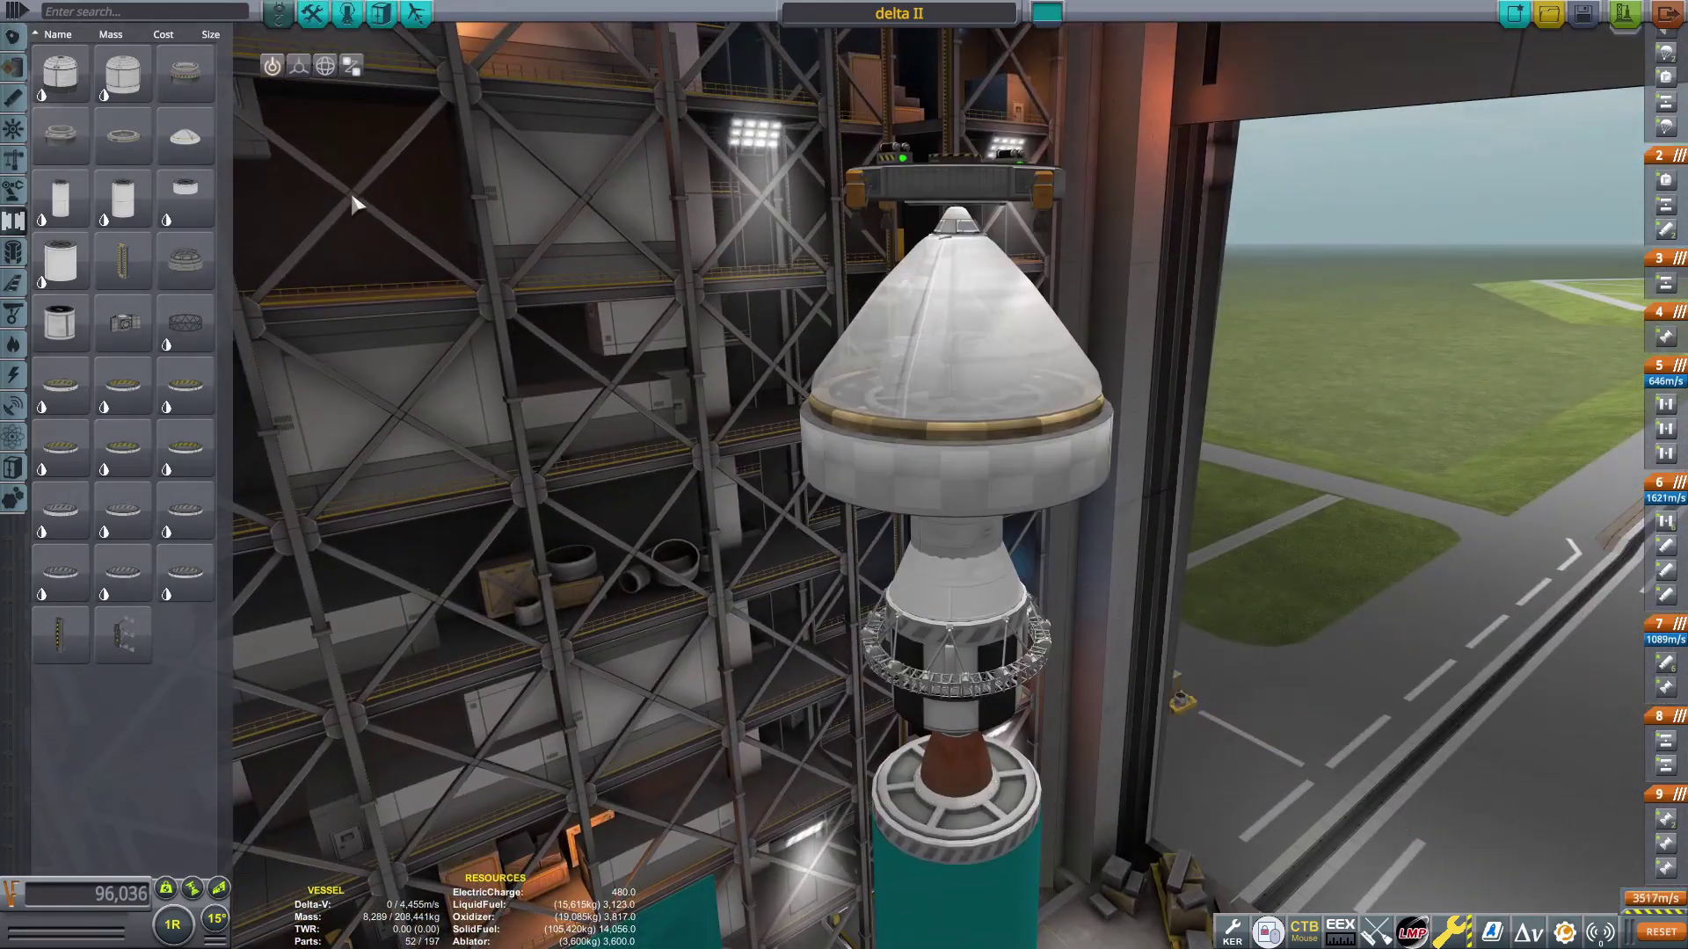
left_click_drag(349, 189, 791, 461)
left_click(963, 521)
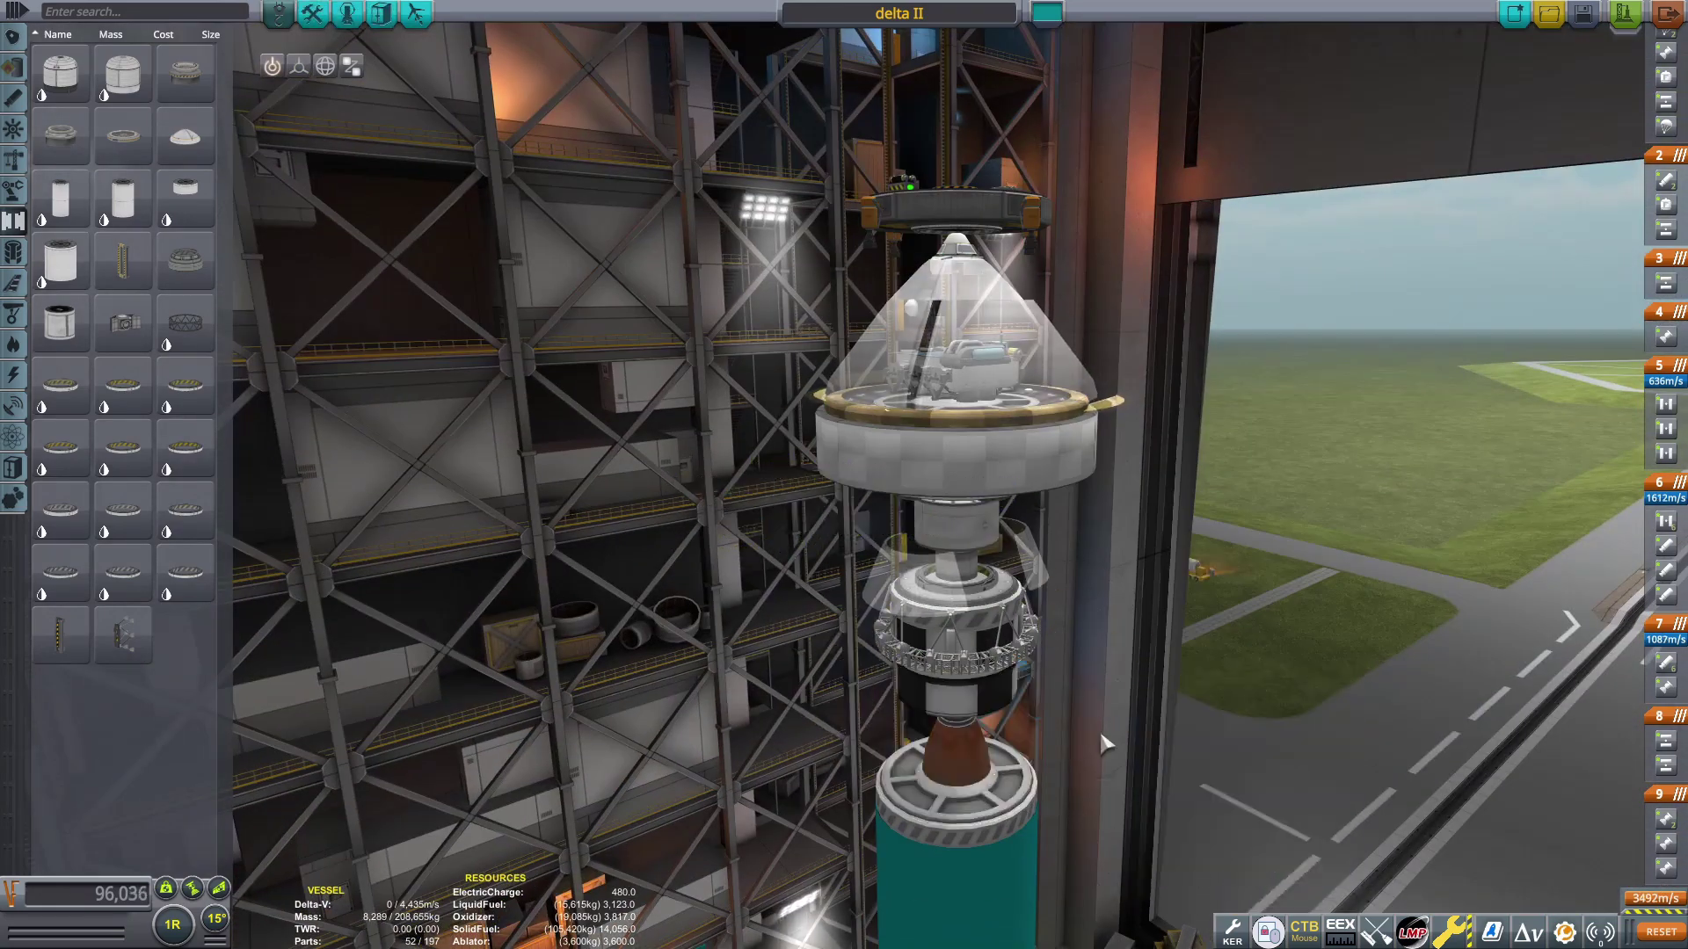
left_click_drag(1105, 743, 791, 527)
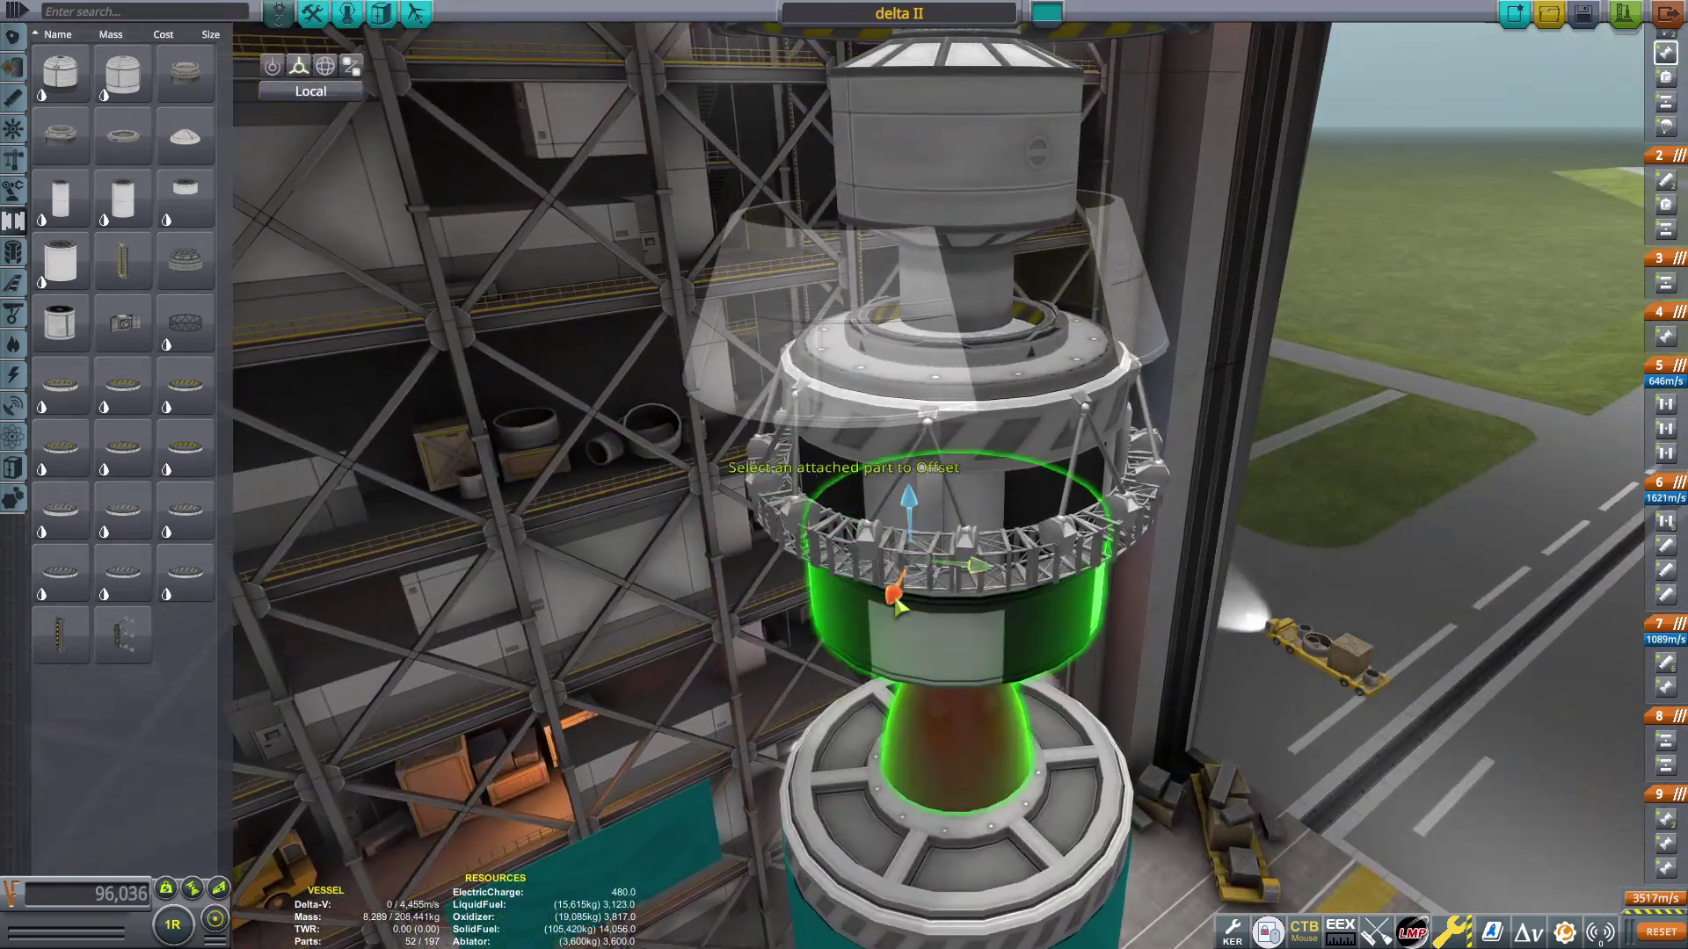
left_click(910, 560)
scroll(1072, 497, "up", 5)
left_click(923, 527)
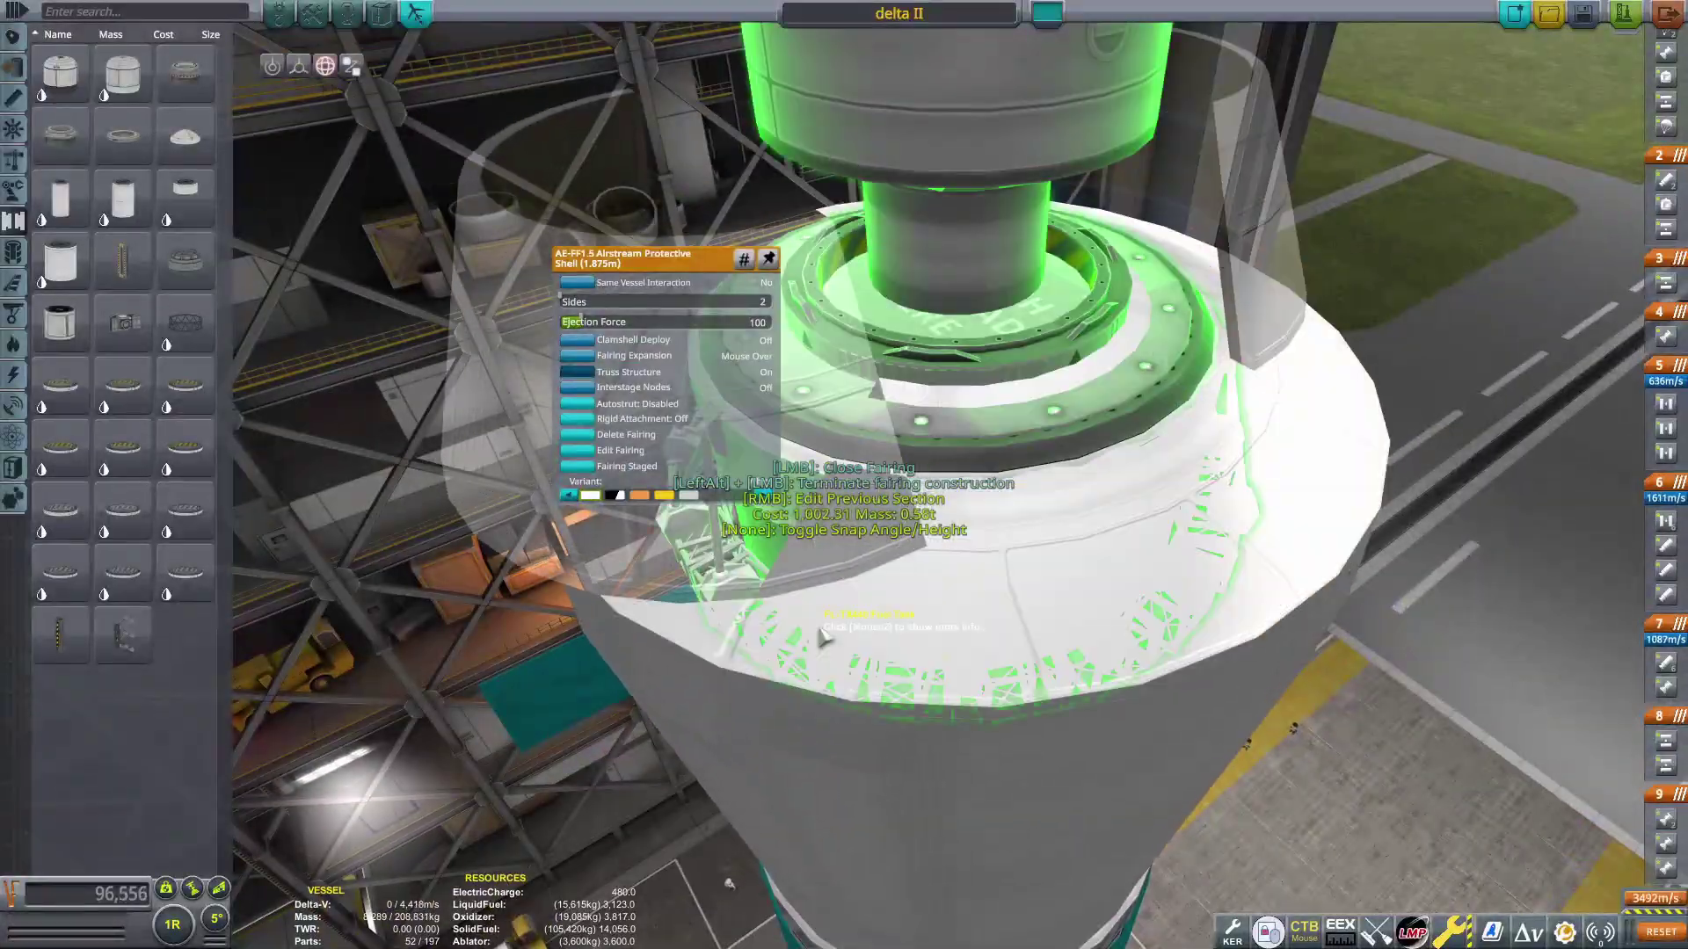
scroll(792, 462, "down", 5)
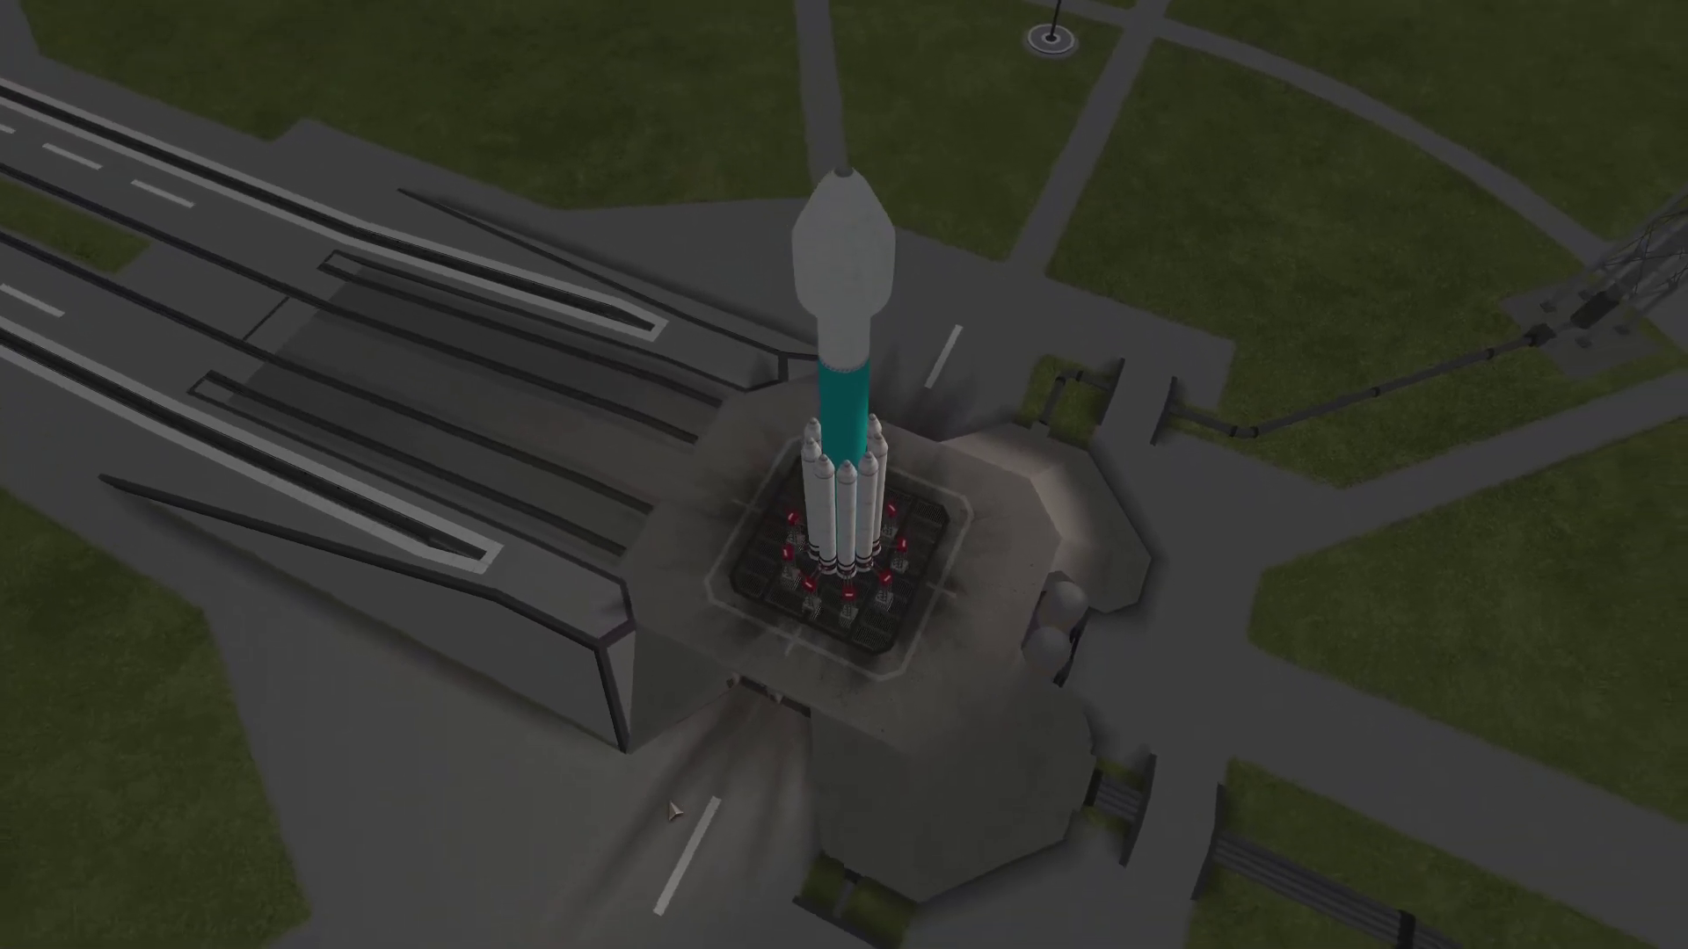
Restore the HUD with F2 and stage with Space to lift off
key("F2")
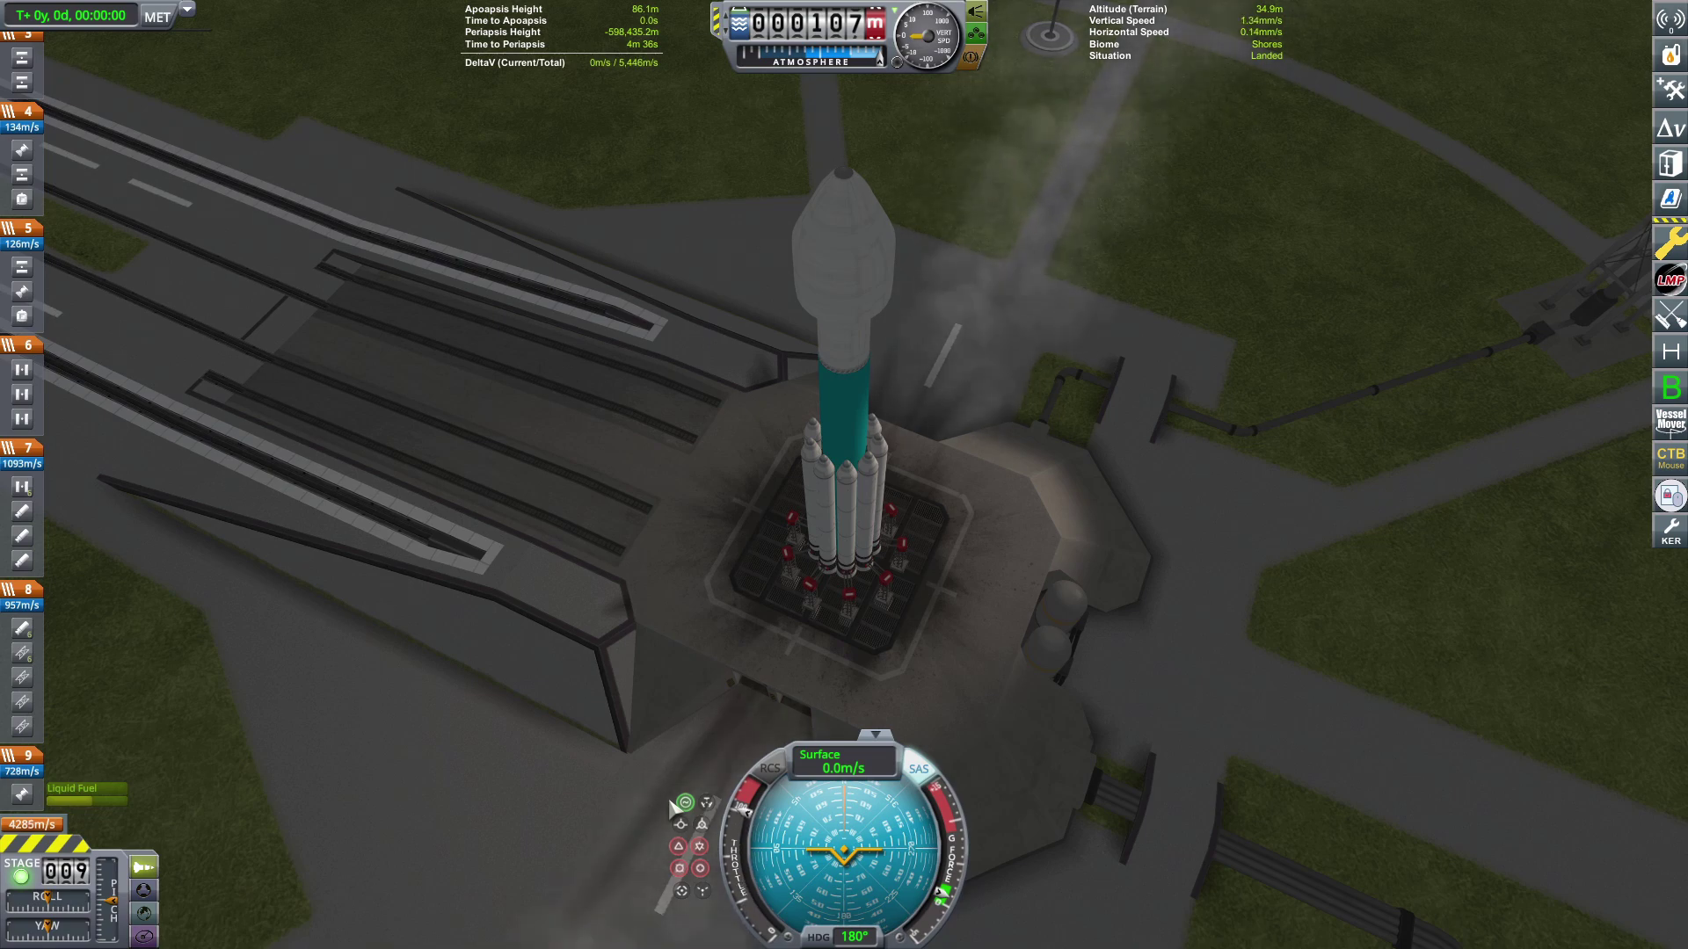
key("space")
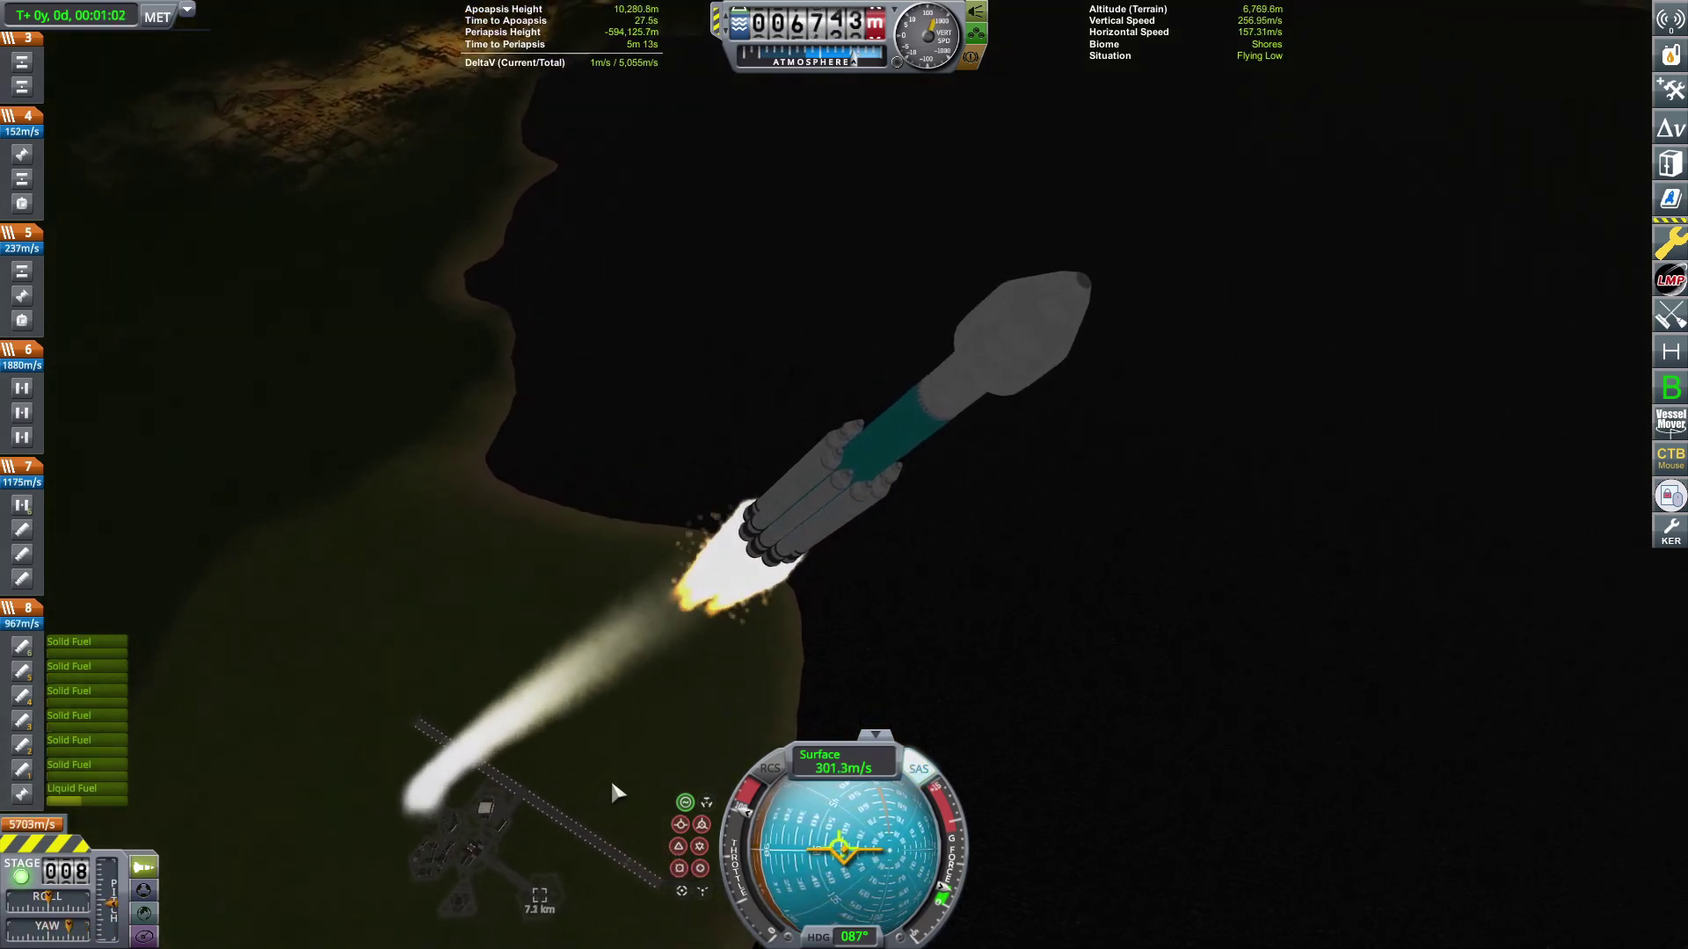
Jettison the spent solid boosters and keep climbing on the core stage past 74 km
key("space")
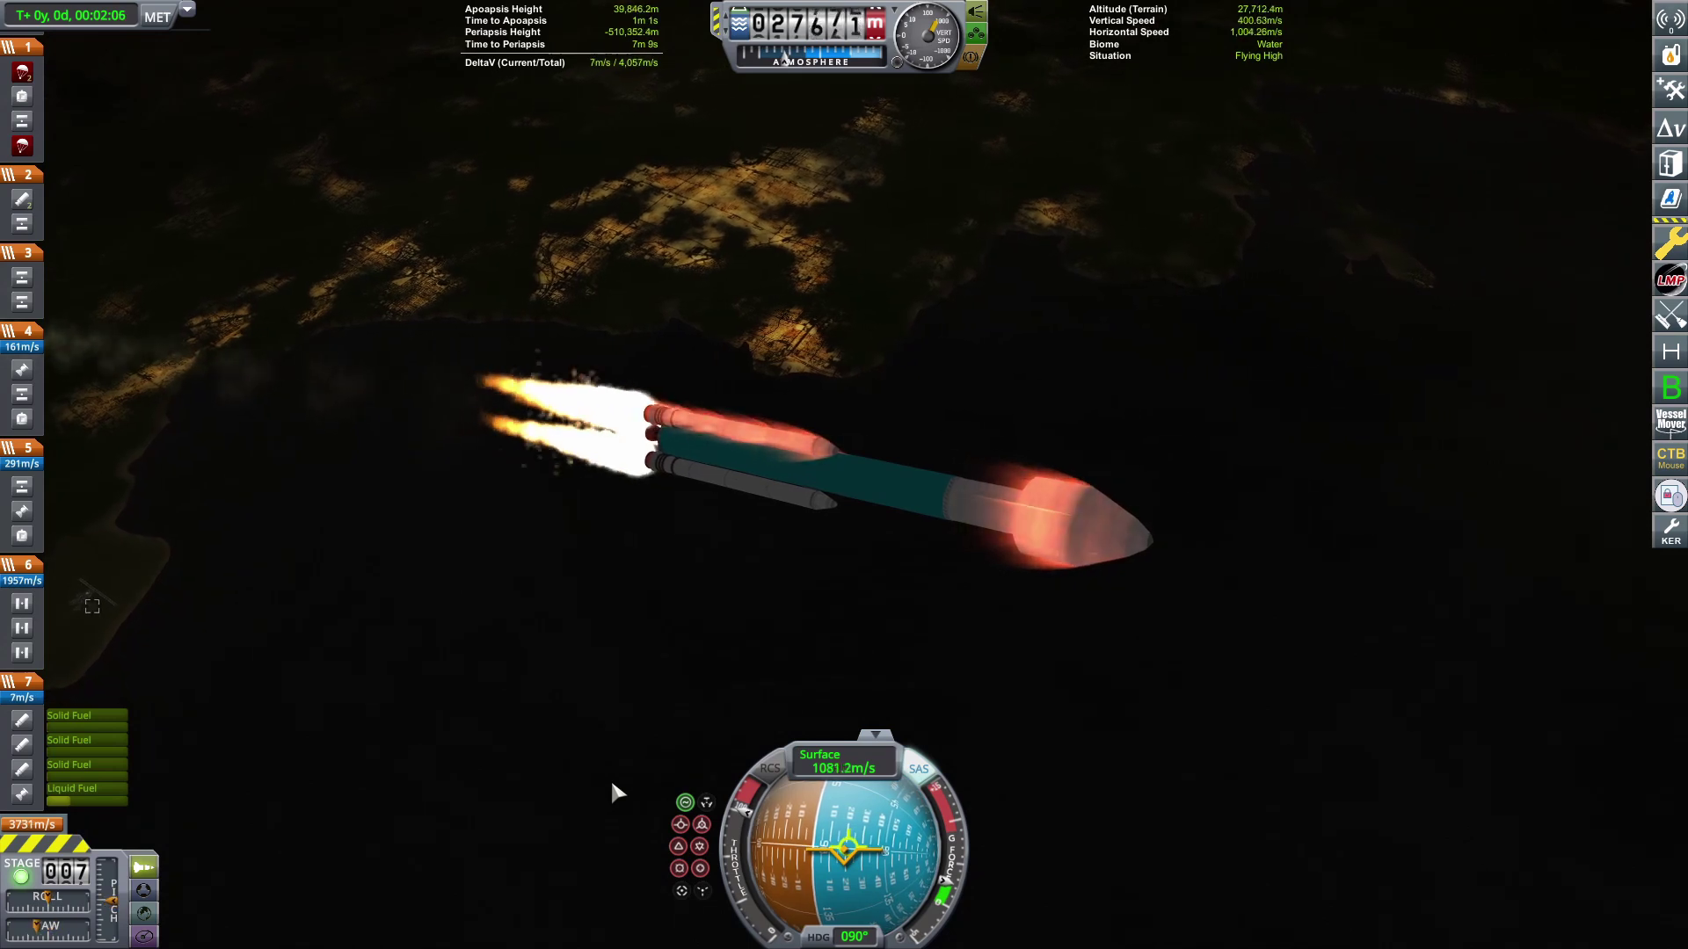
key("space")
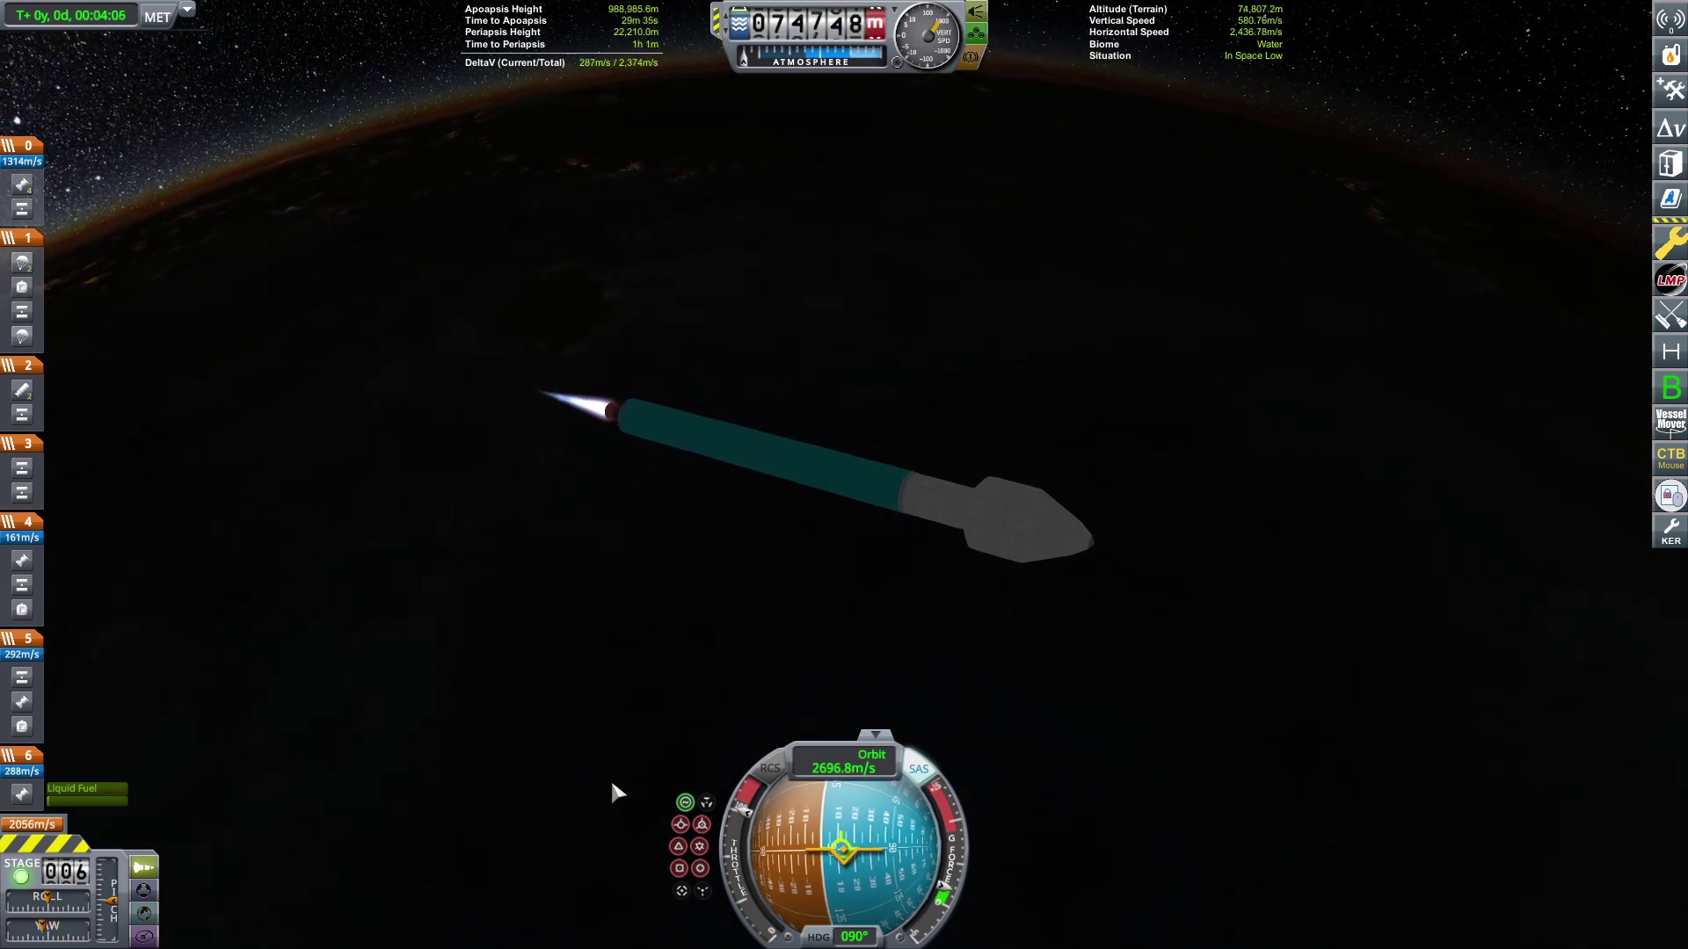
Drop the fairing and teal booster, and light the upper stage to push apoapsis past 2,300 km
key("Left")
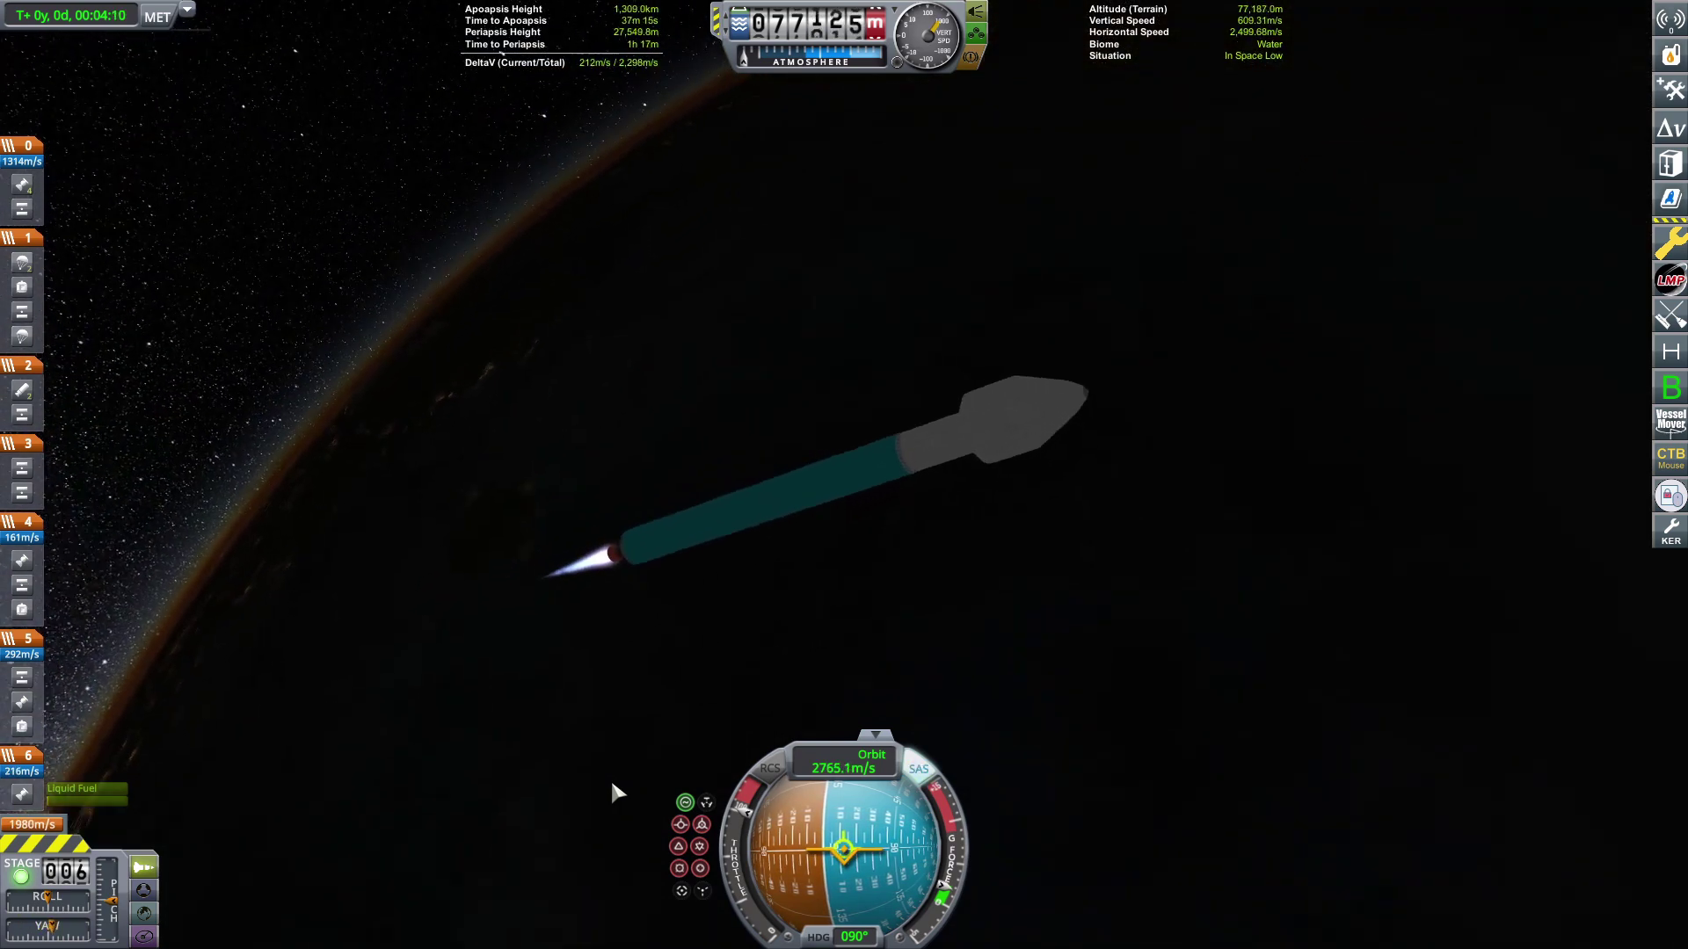
key("x")
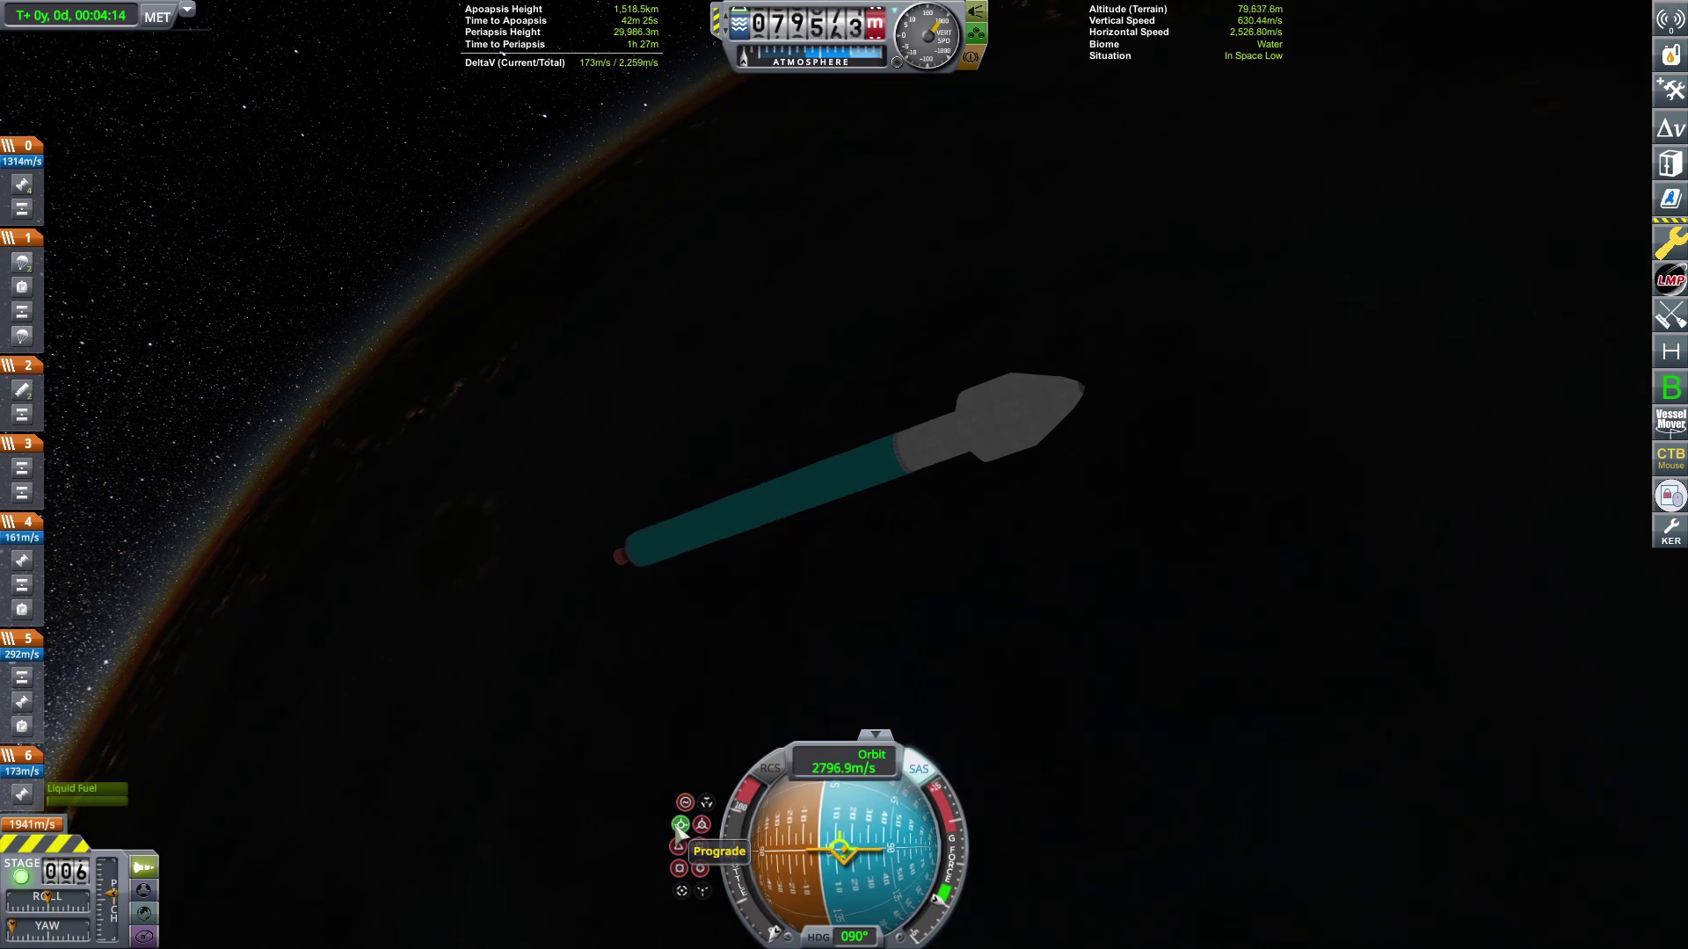
scroll(578, 726, "up", 3)
key("space")
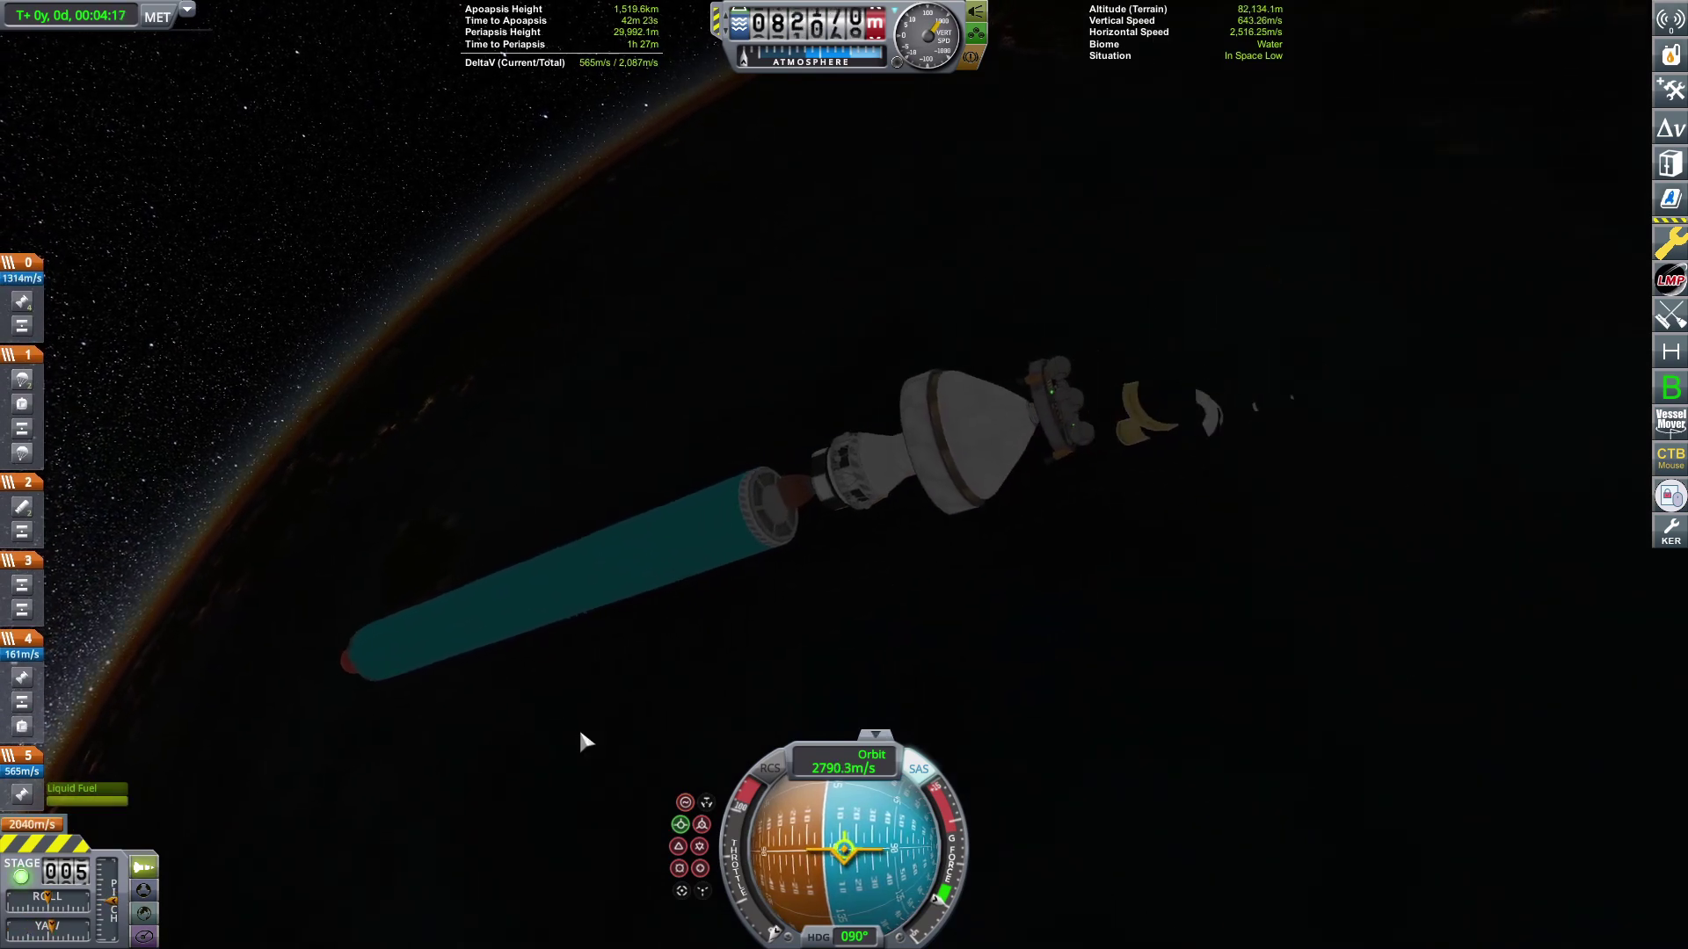
key("z")
scroll(579, 726, "up", 3)
left_click_drag(579, 726, 657, 602)
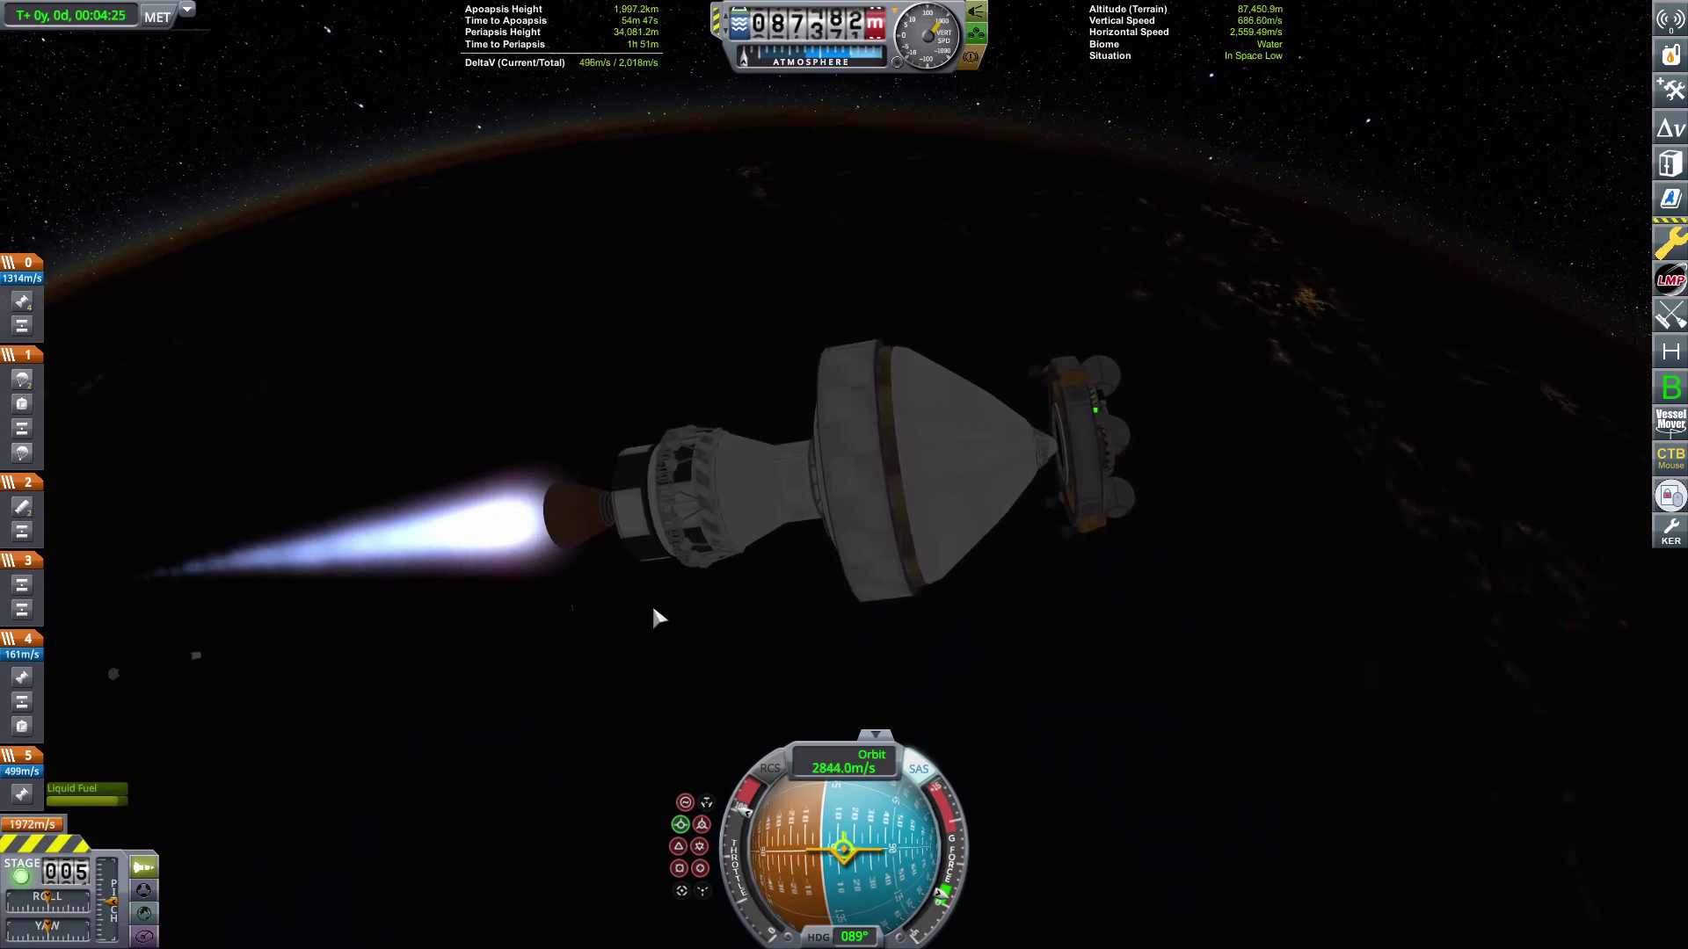
key("m")
scroll(651, 603, "down", 5)
scroll(576, 652, "down", 5)
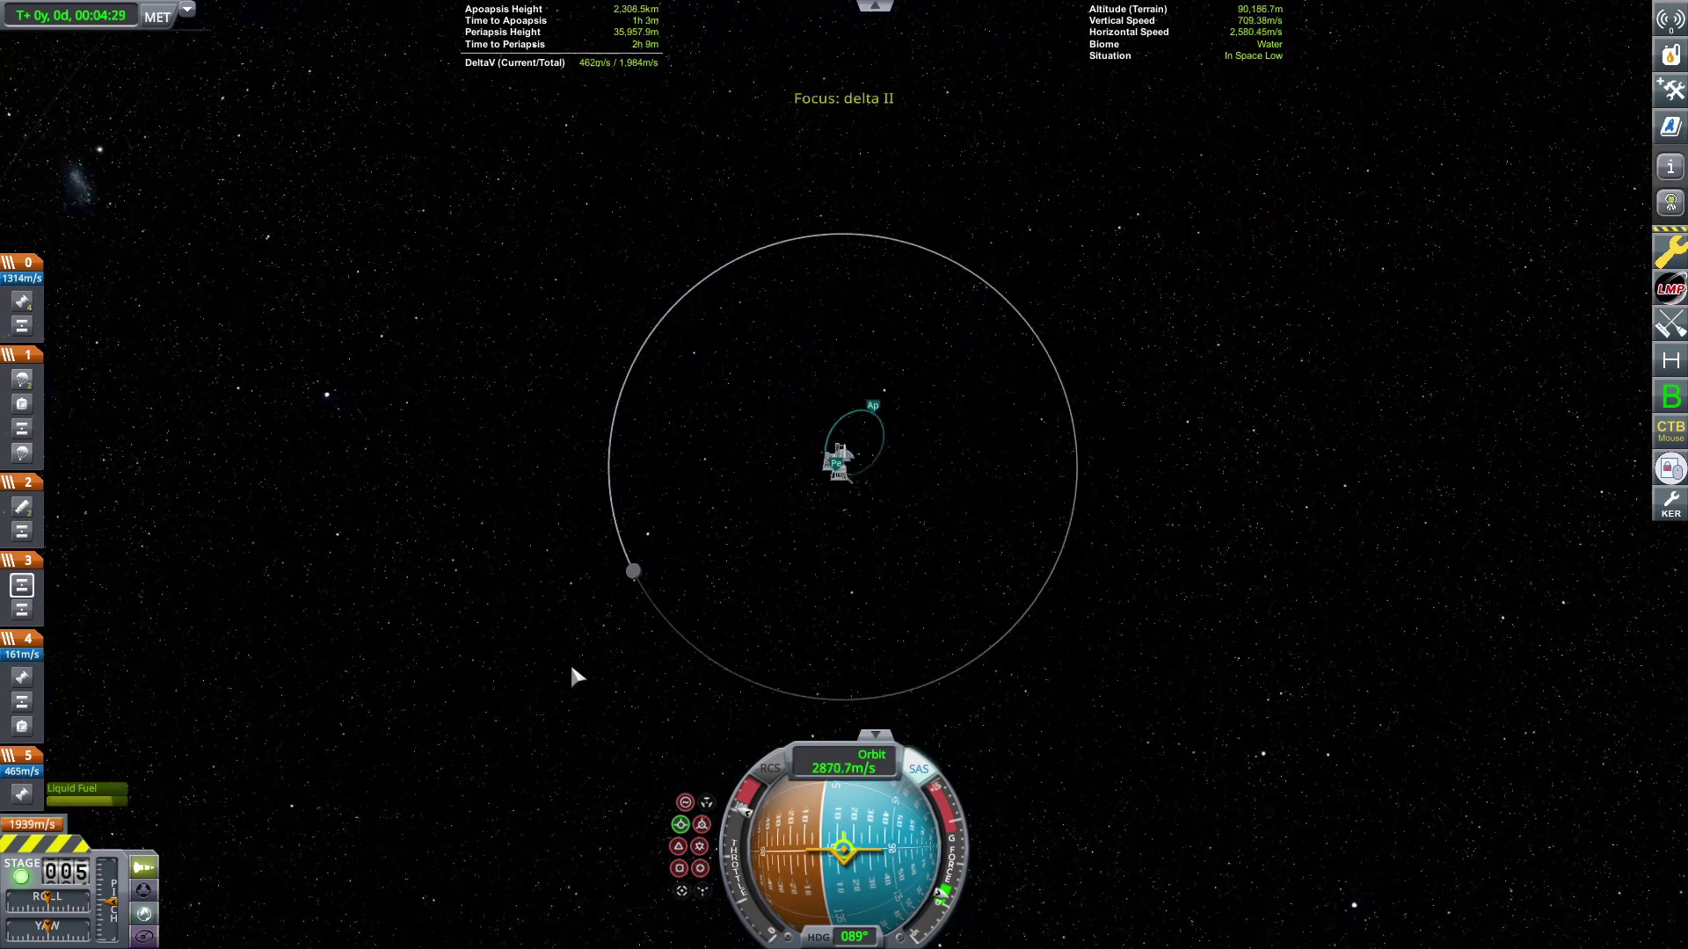
scroll(570, 660, "down", 3)
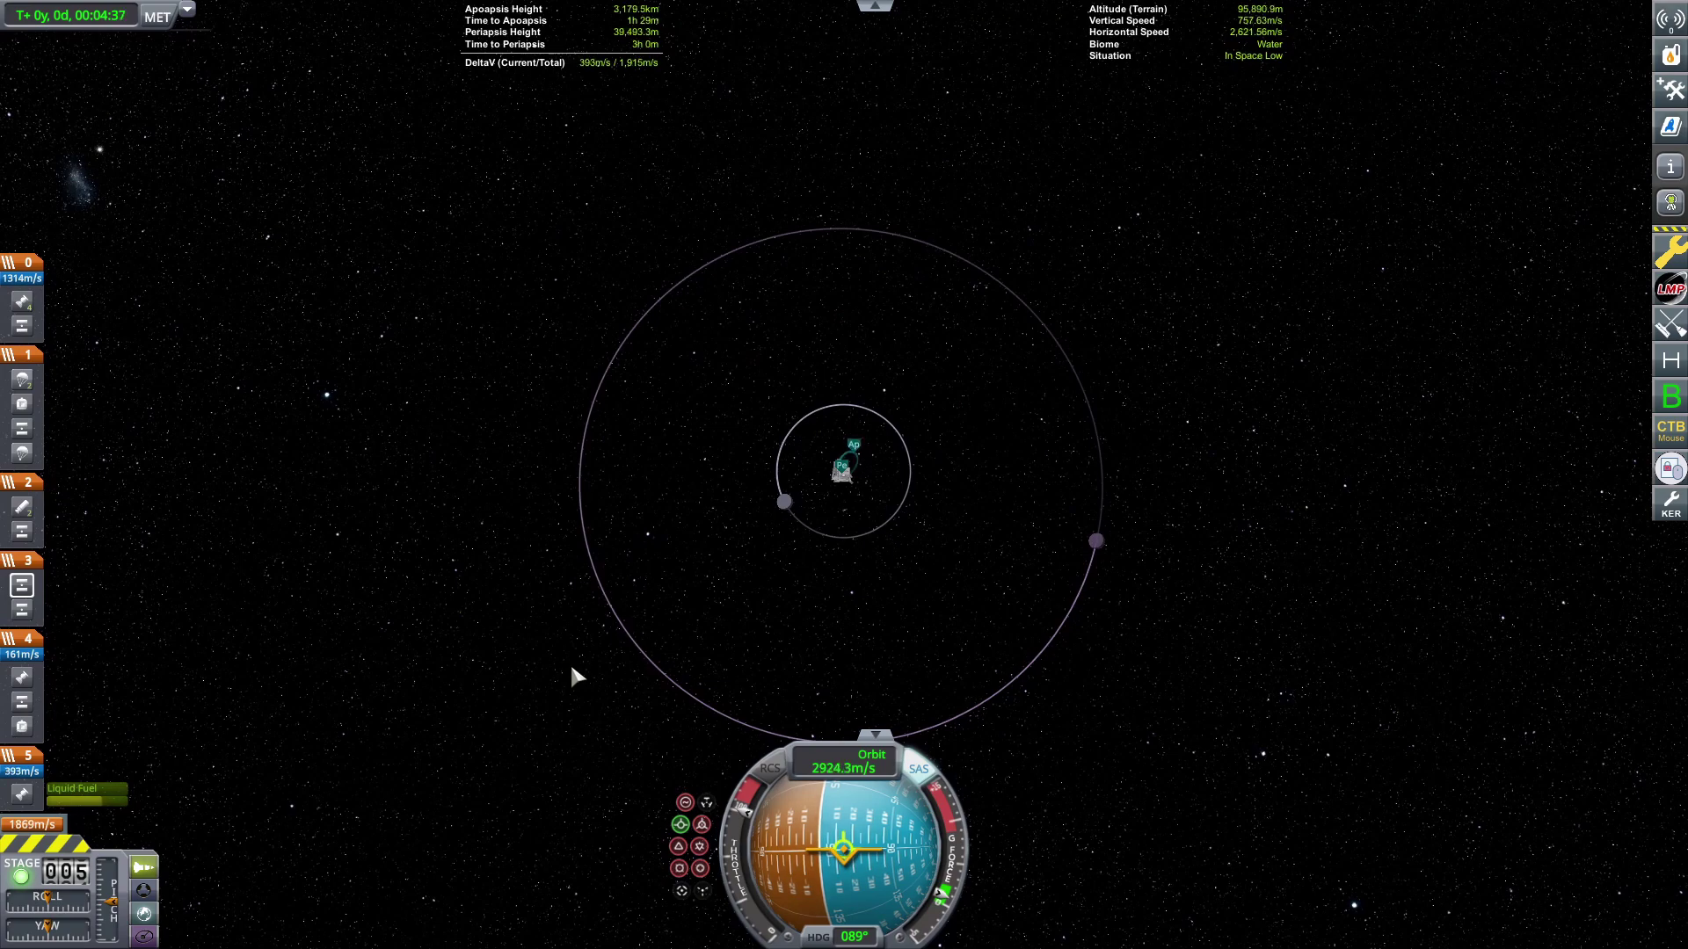
scroll(569, 661, "up", 4)
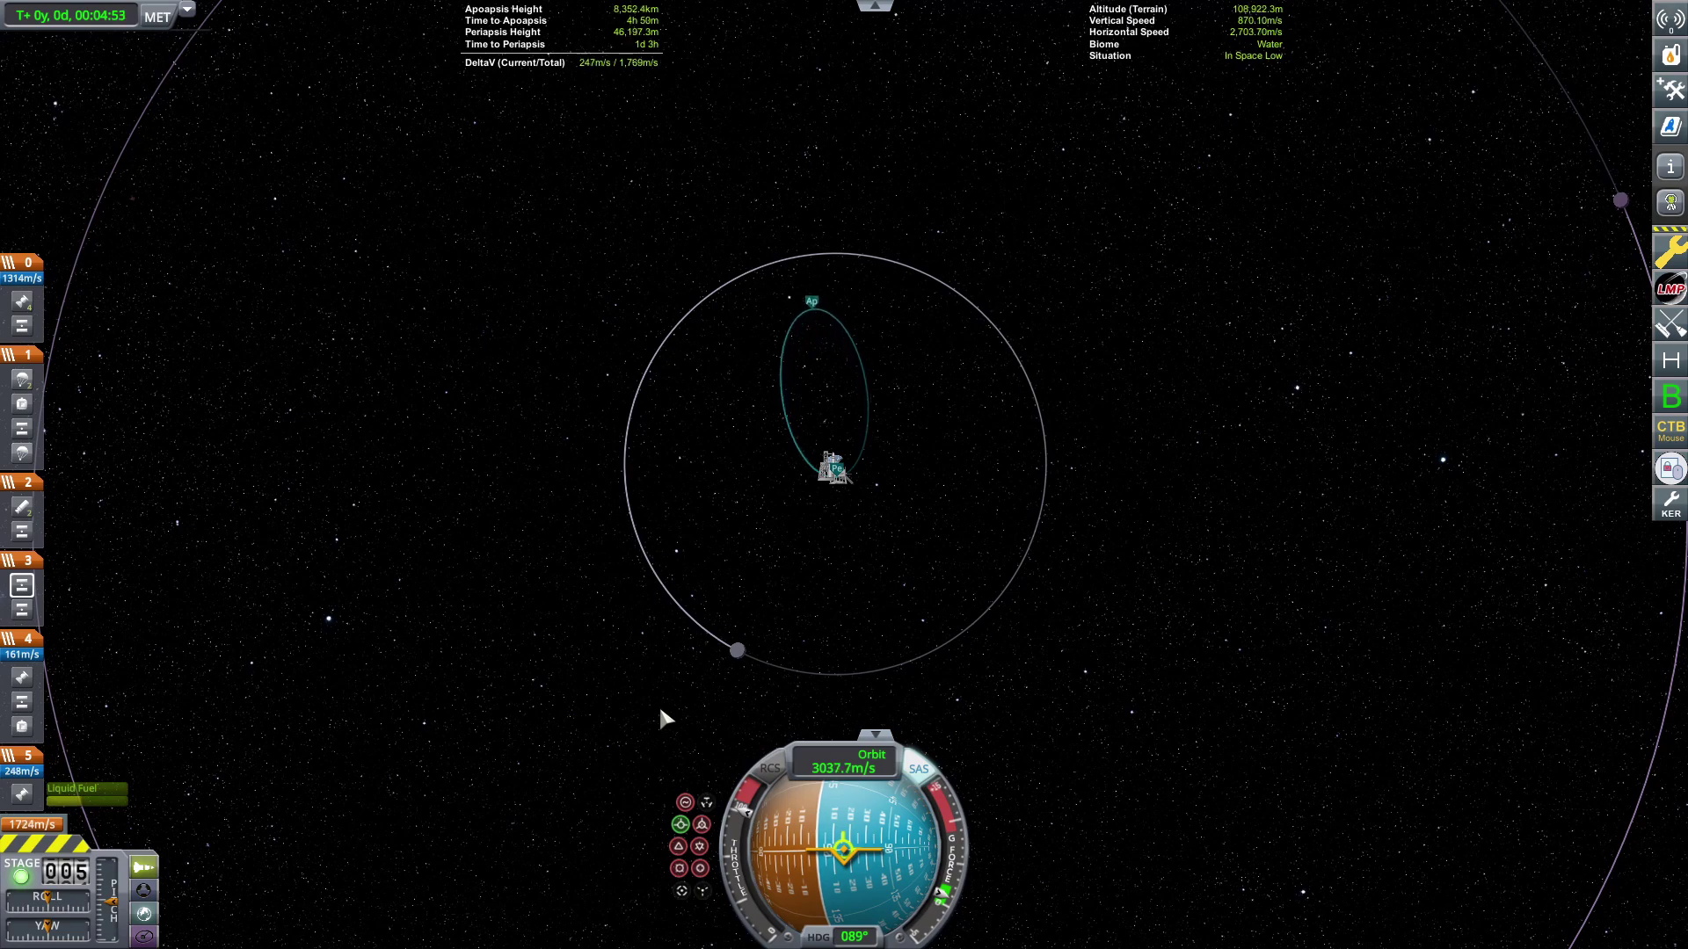
scroll(657, 703, "down", 3)
scroll(698, 699, "down", 2)
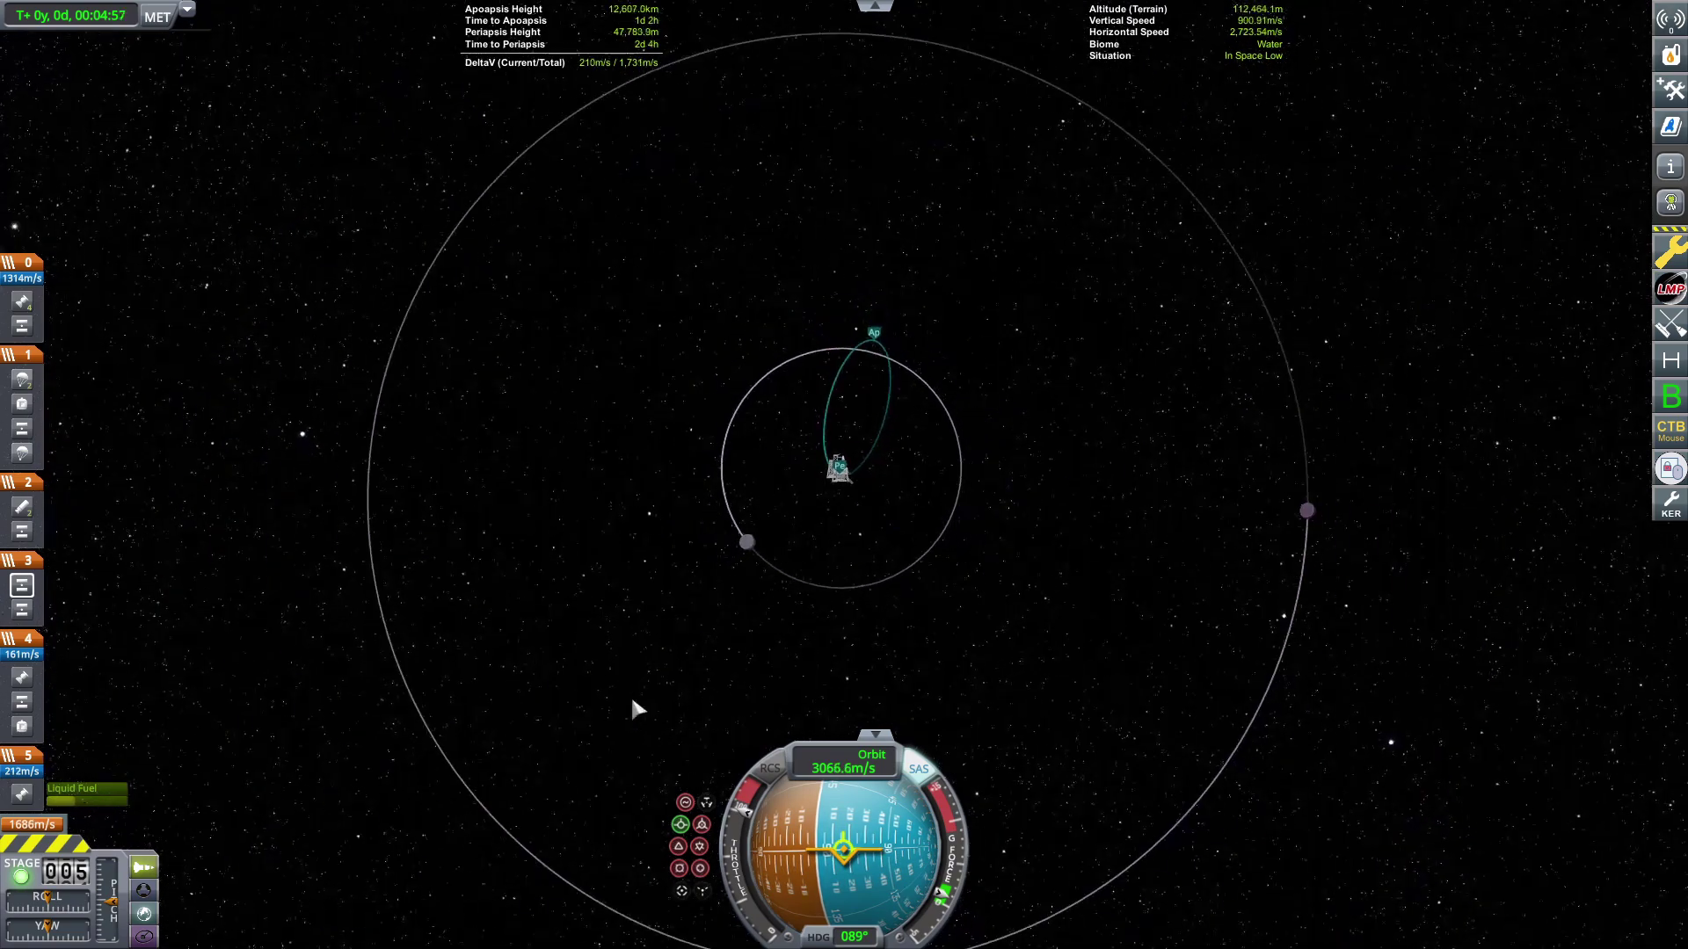
scroll(631, 693, "down", 2)
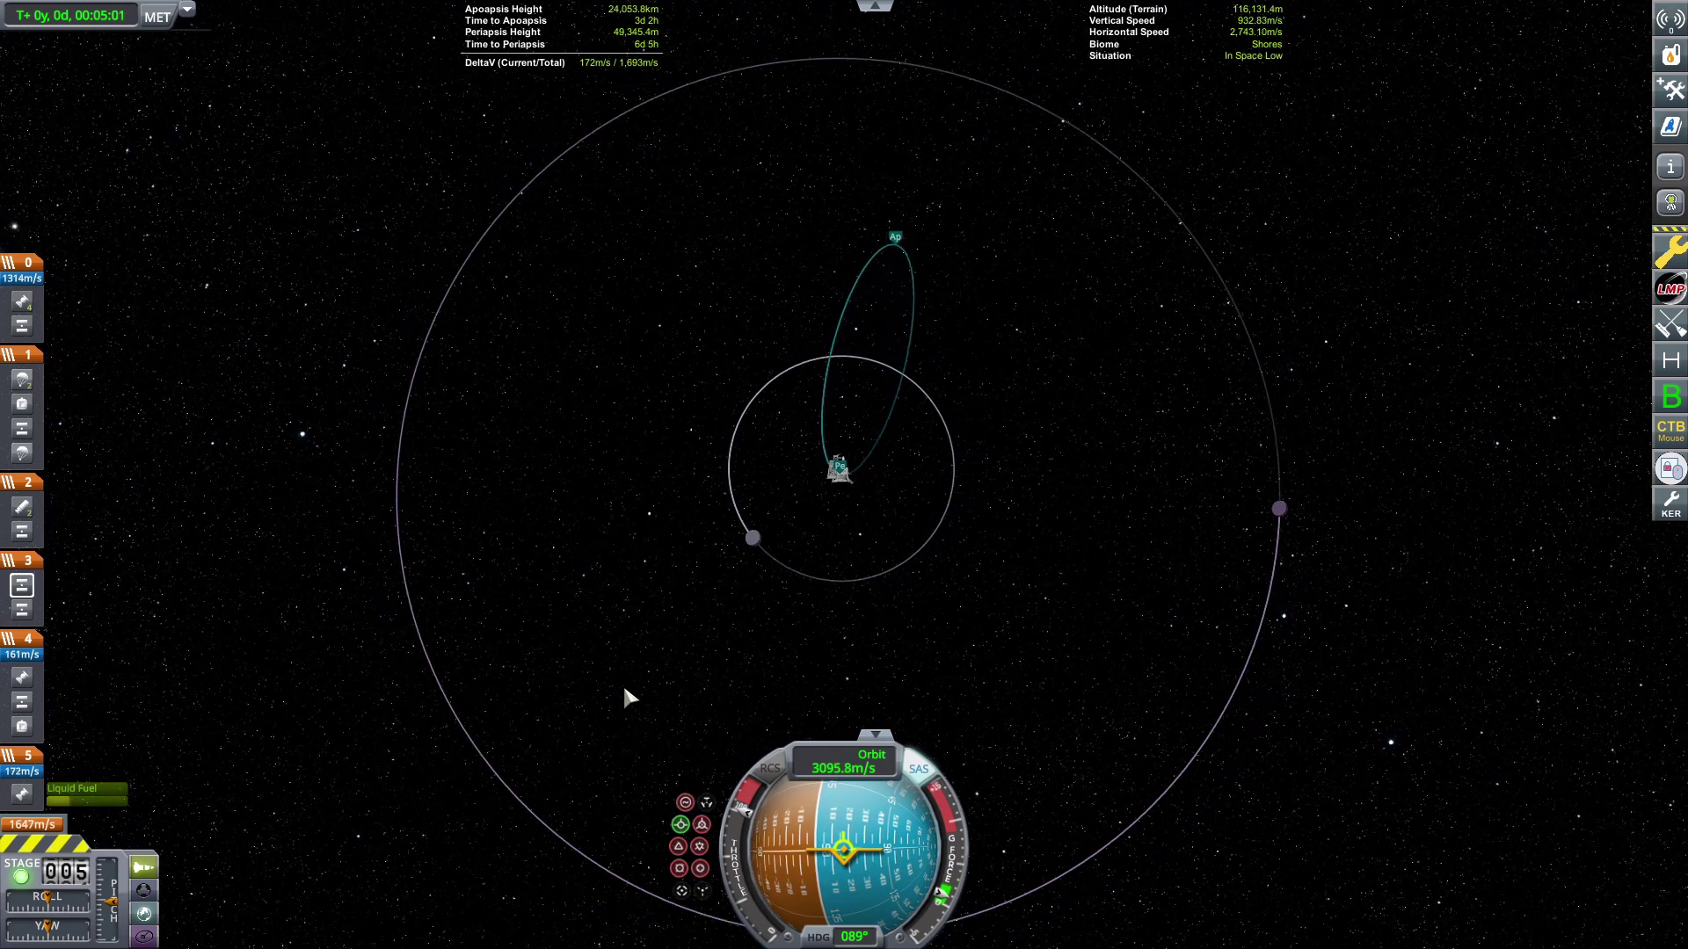
scroll(631, 694, "down", 1)
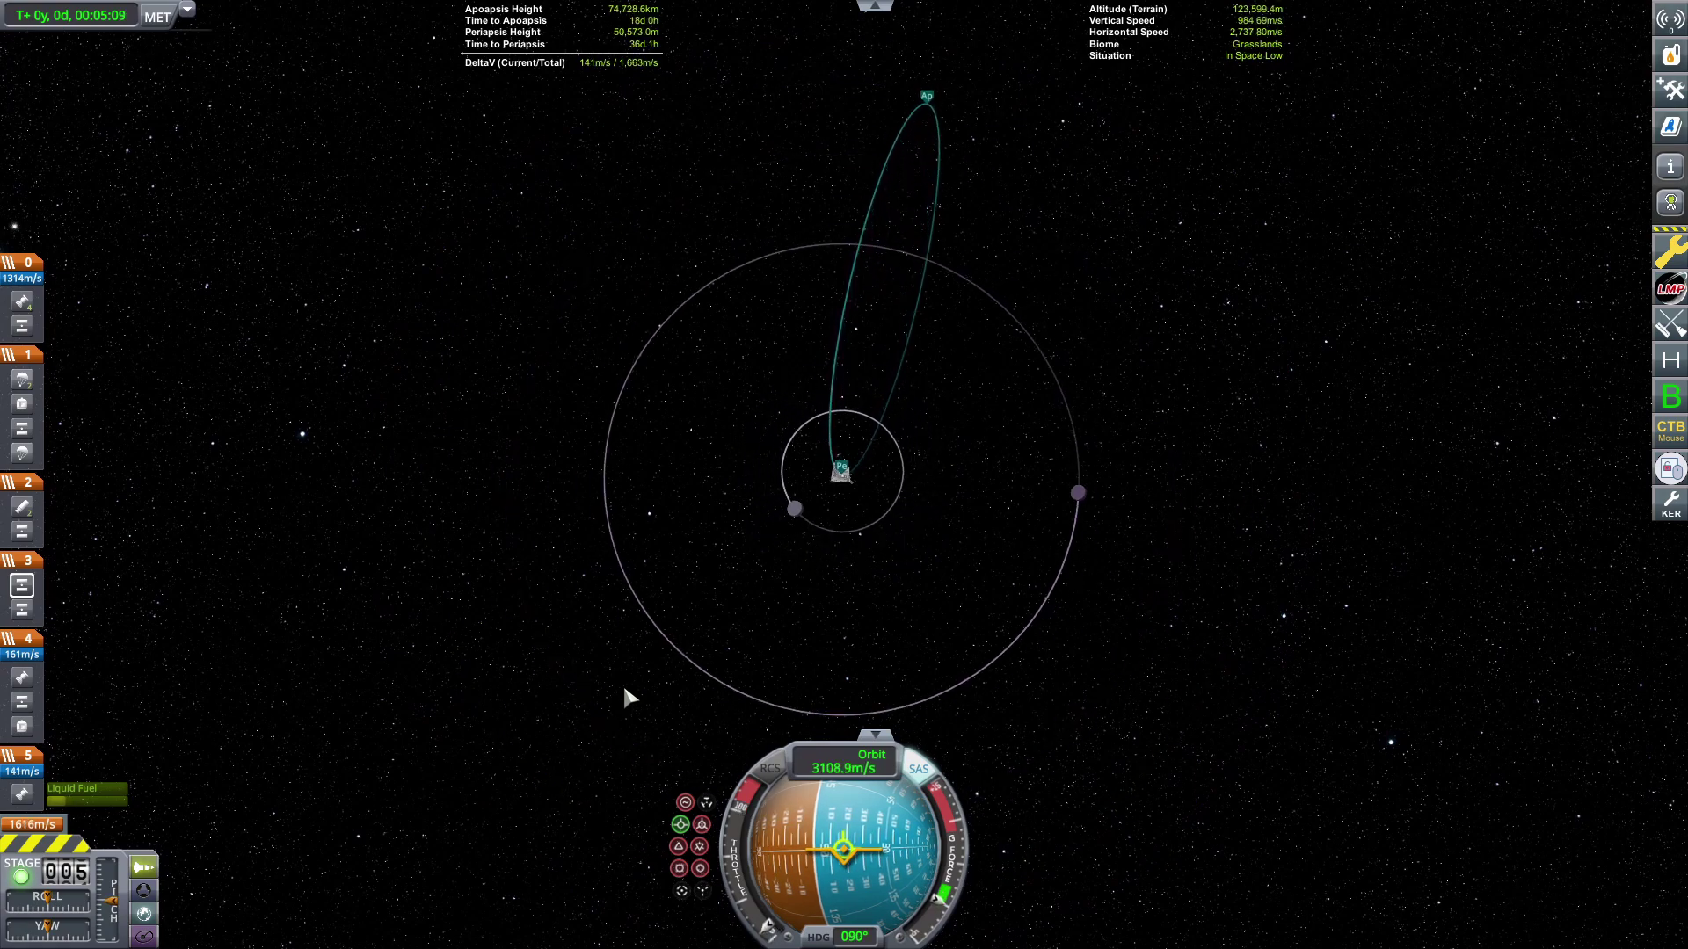
Warp ahead to the probe's apoapsis near 79,570 km using the Ap marker's Warp Here
left_click_drag(622, 683, 906, 662)
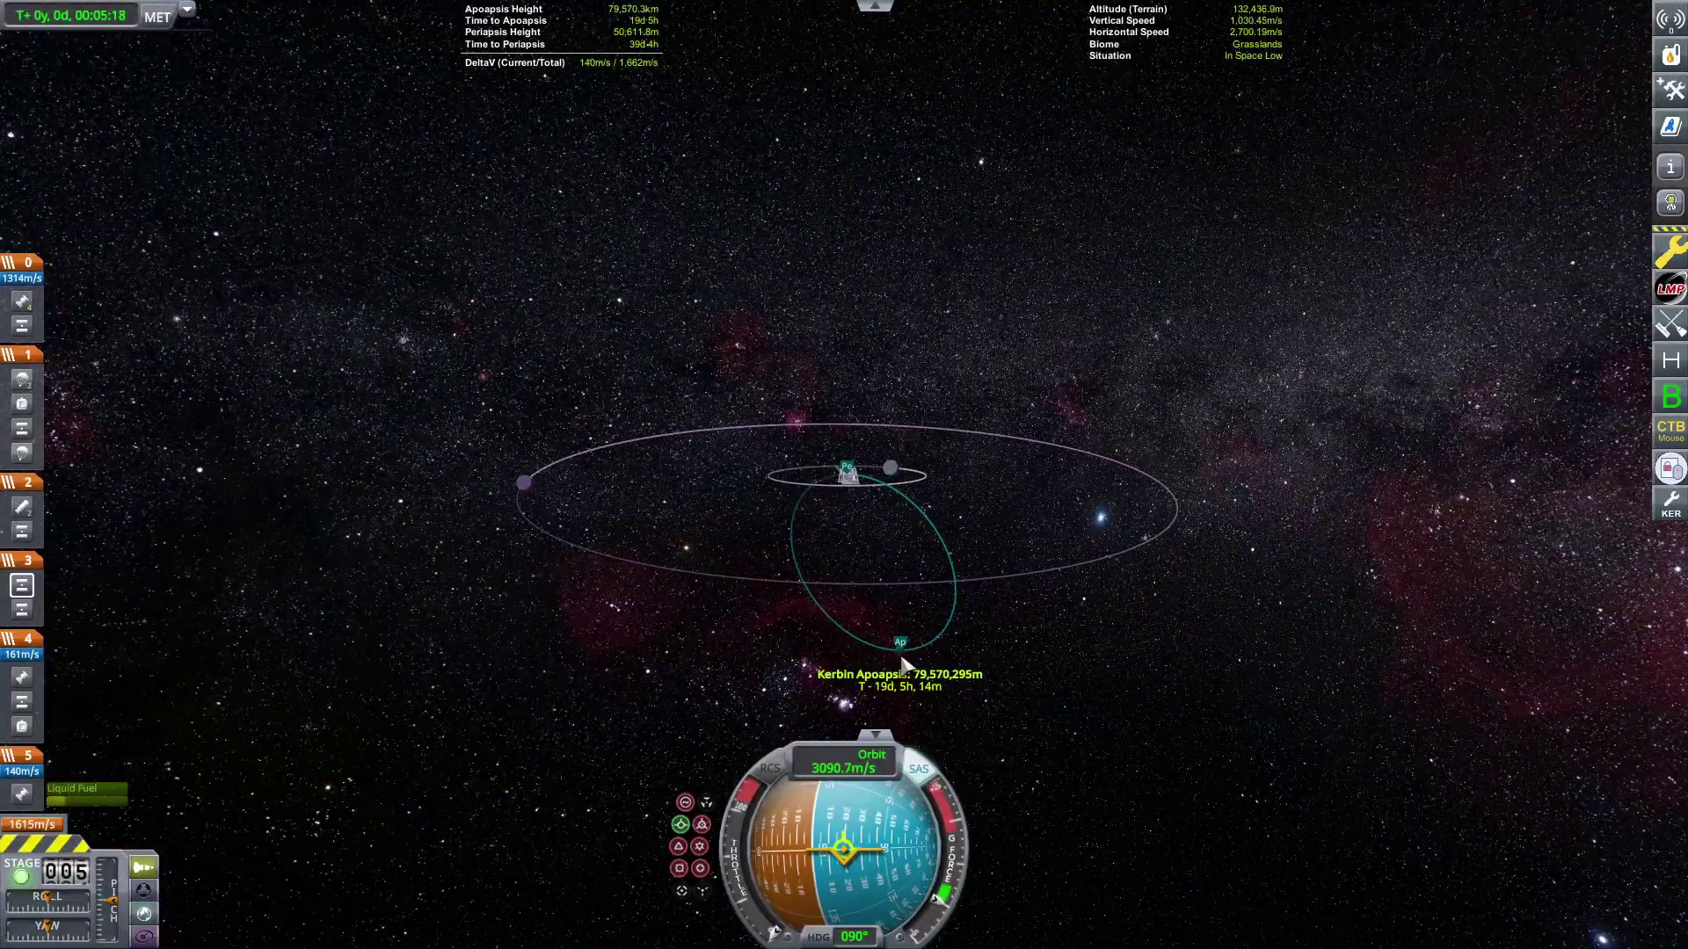
key("m")
key("m")
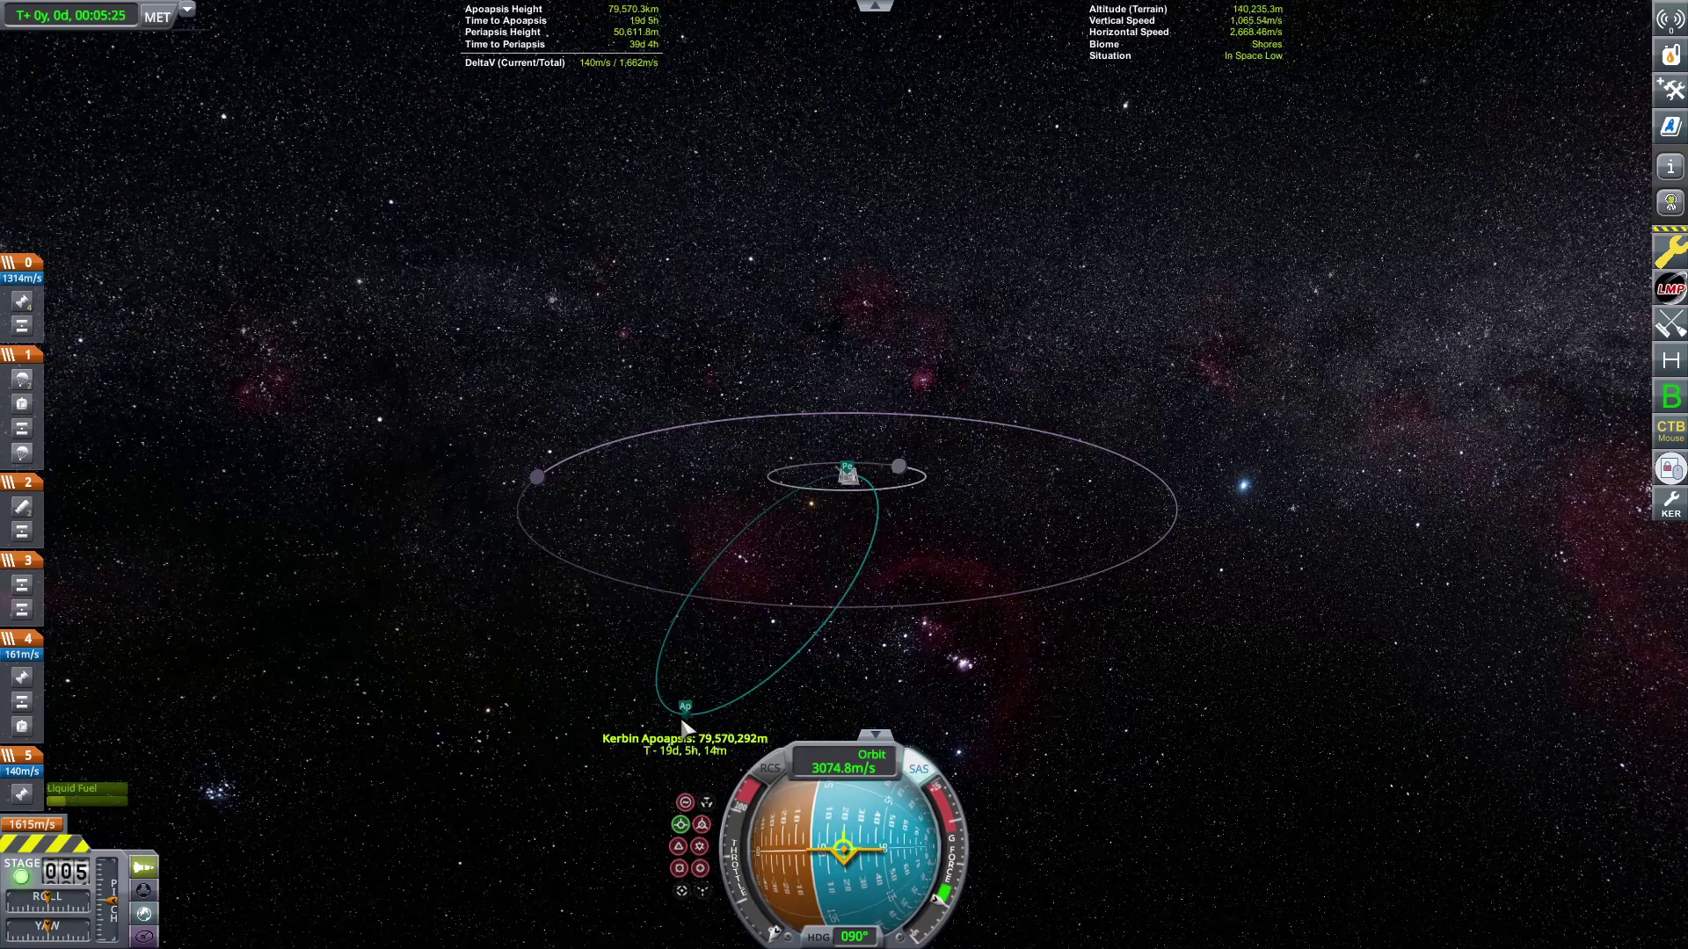
left_click(685, 710)
left_click_drag(844, 568, 1084, 774)
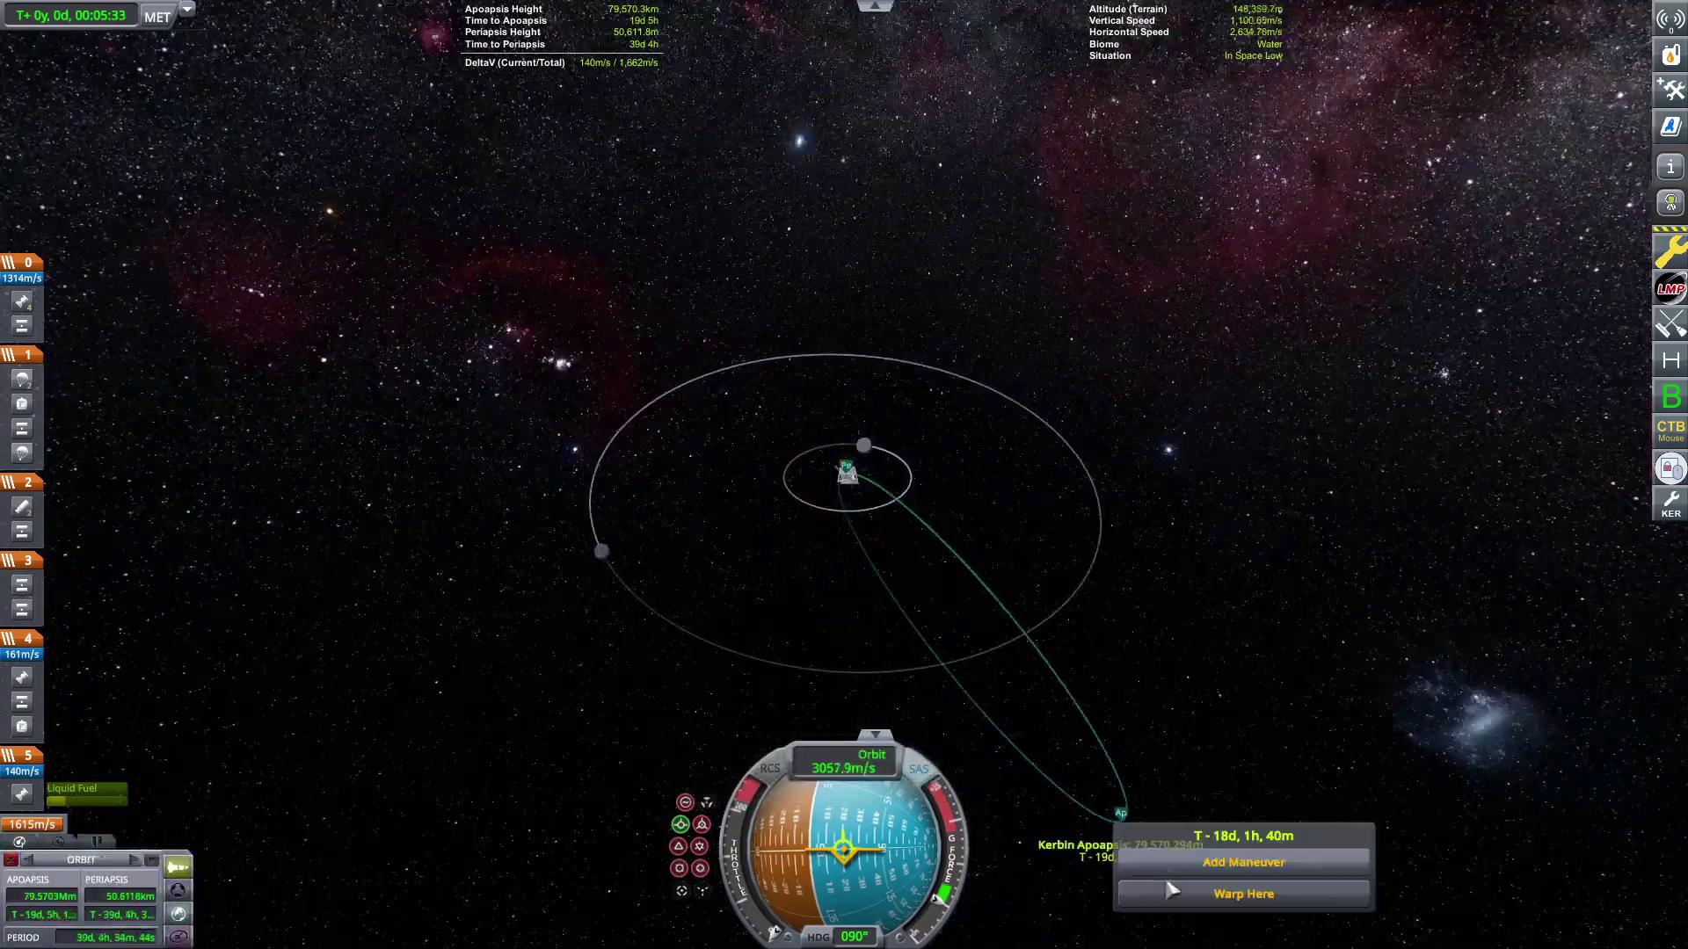
left_click(1170, 891)
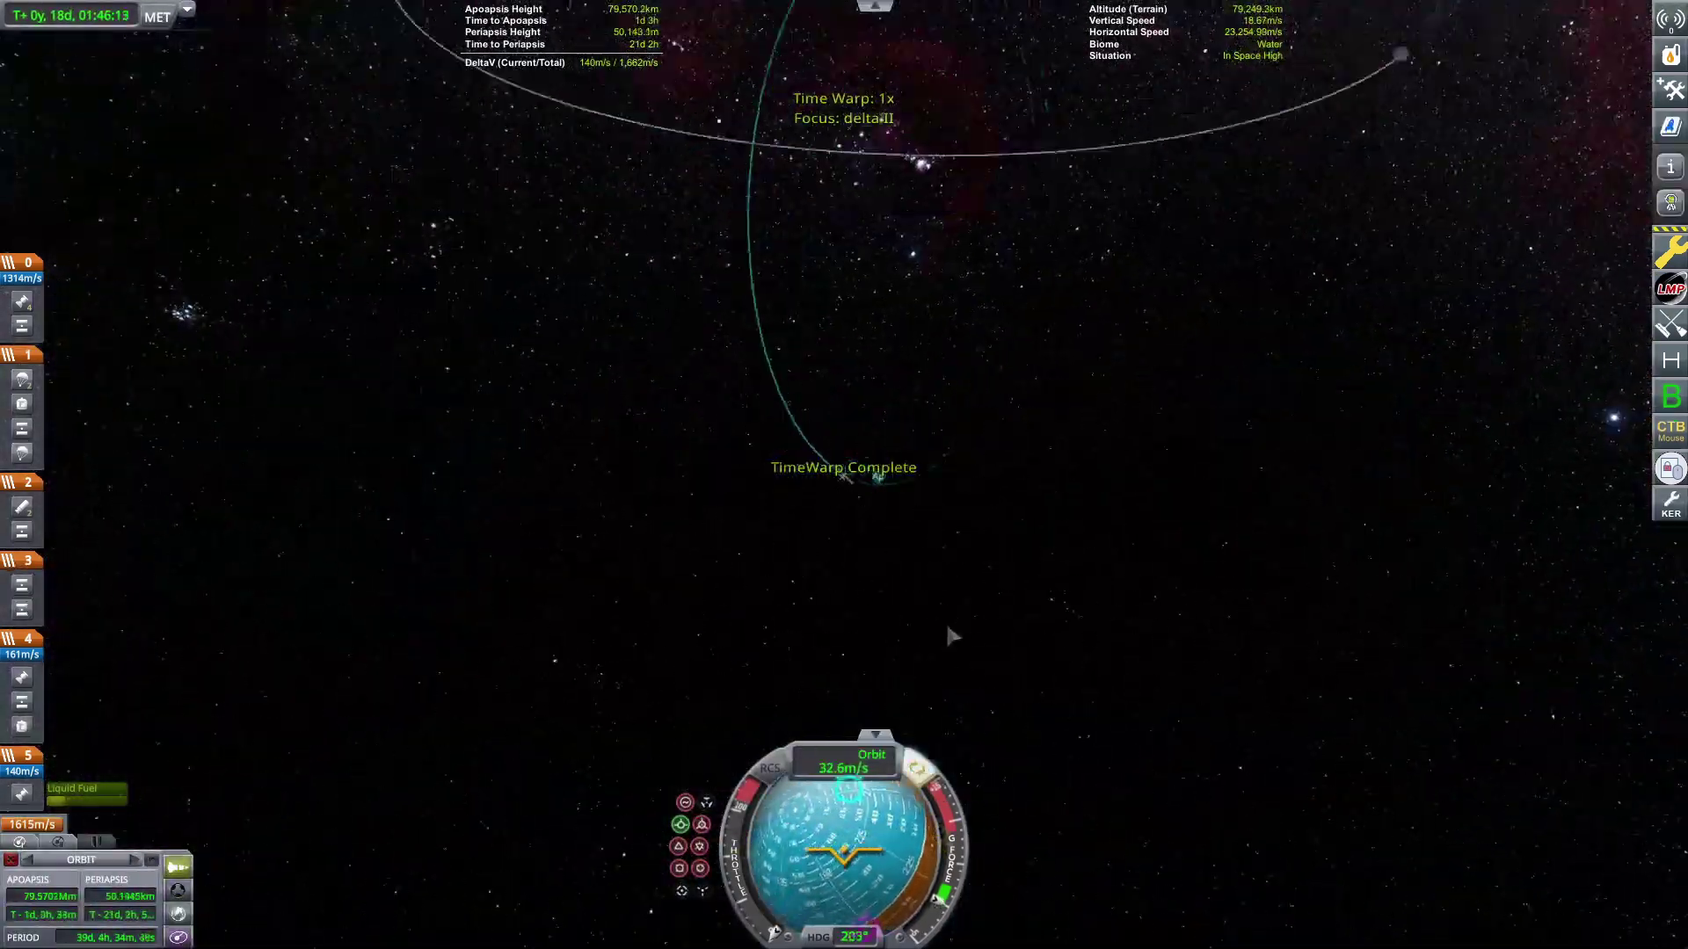
key("period")
key("period")
key("period")
key("period")
key("period")
key("period")
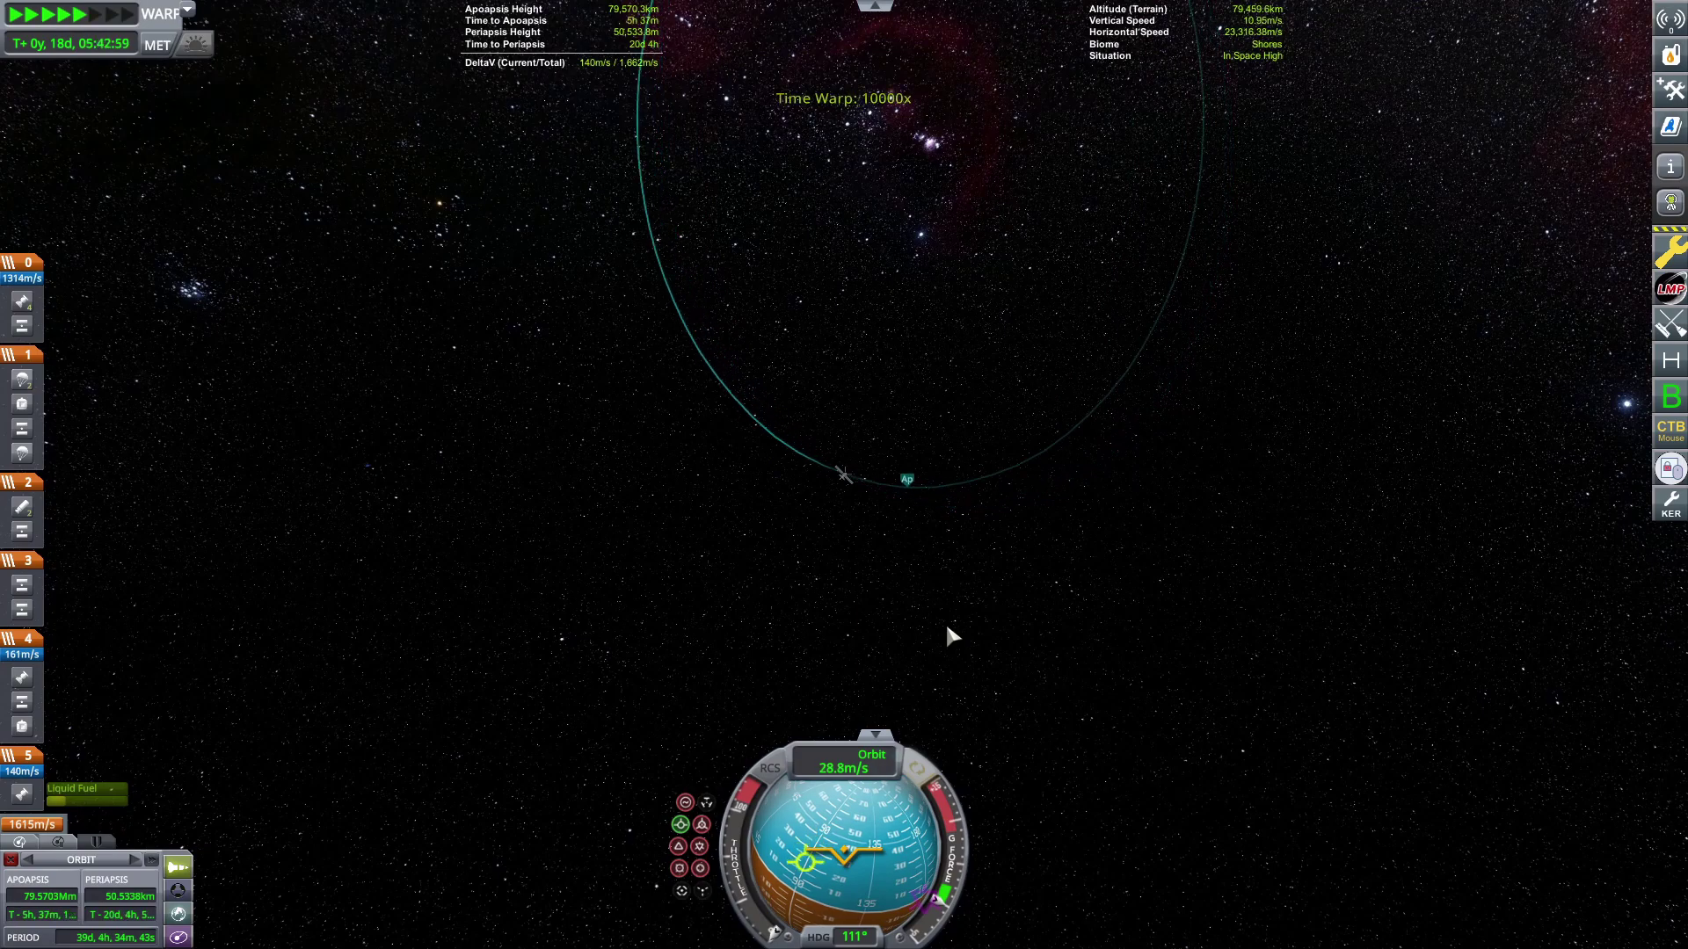
key("slash")
scroll(857, 619, "down", 8)
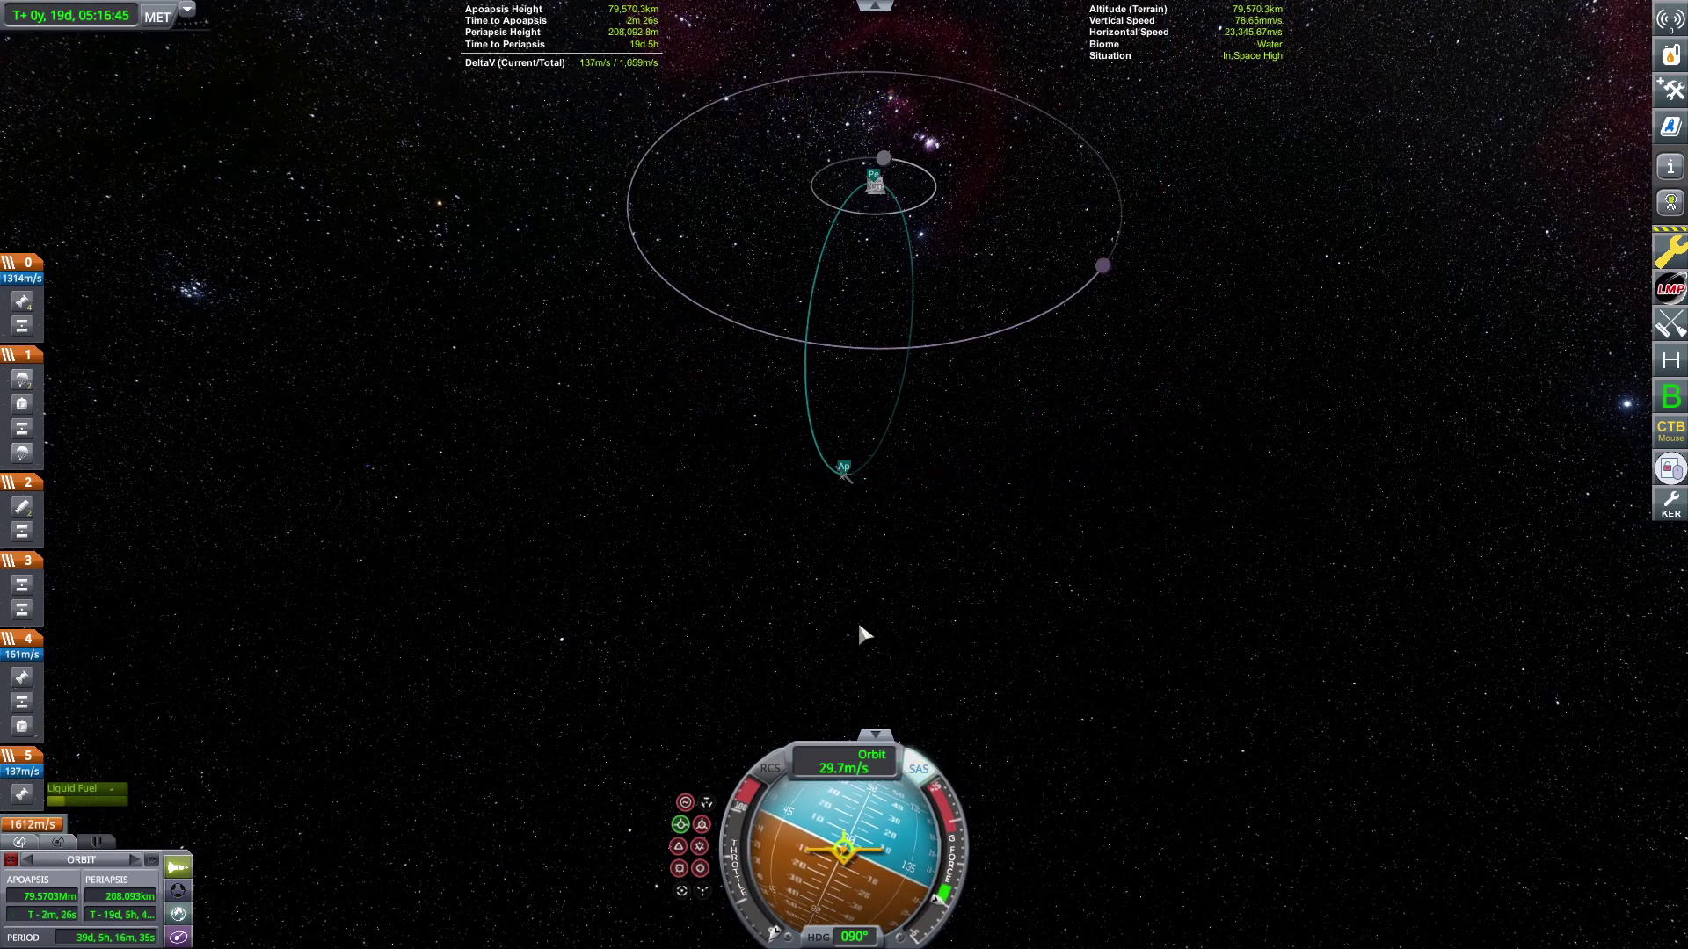
scroll(858, 619, "up", 5)
Drop the spent stage and bring up the map showing the 47 m/s maneuver node
key("m")
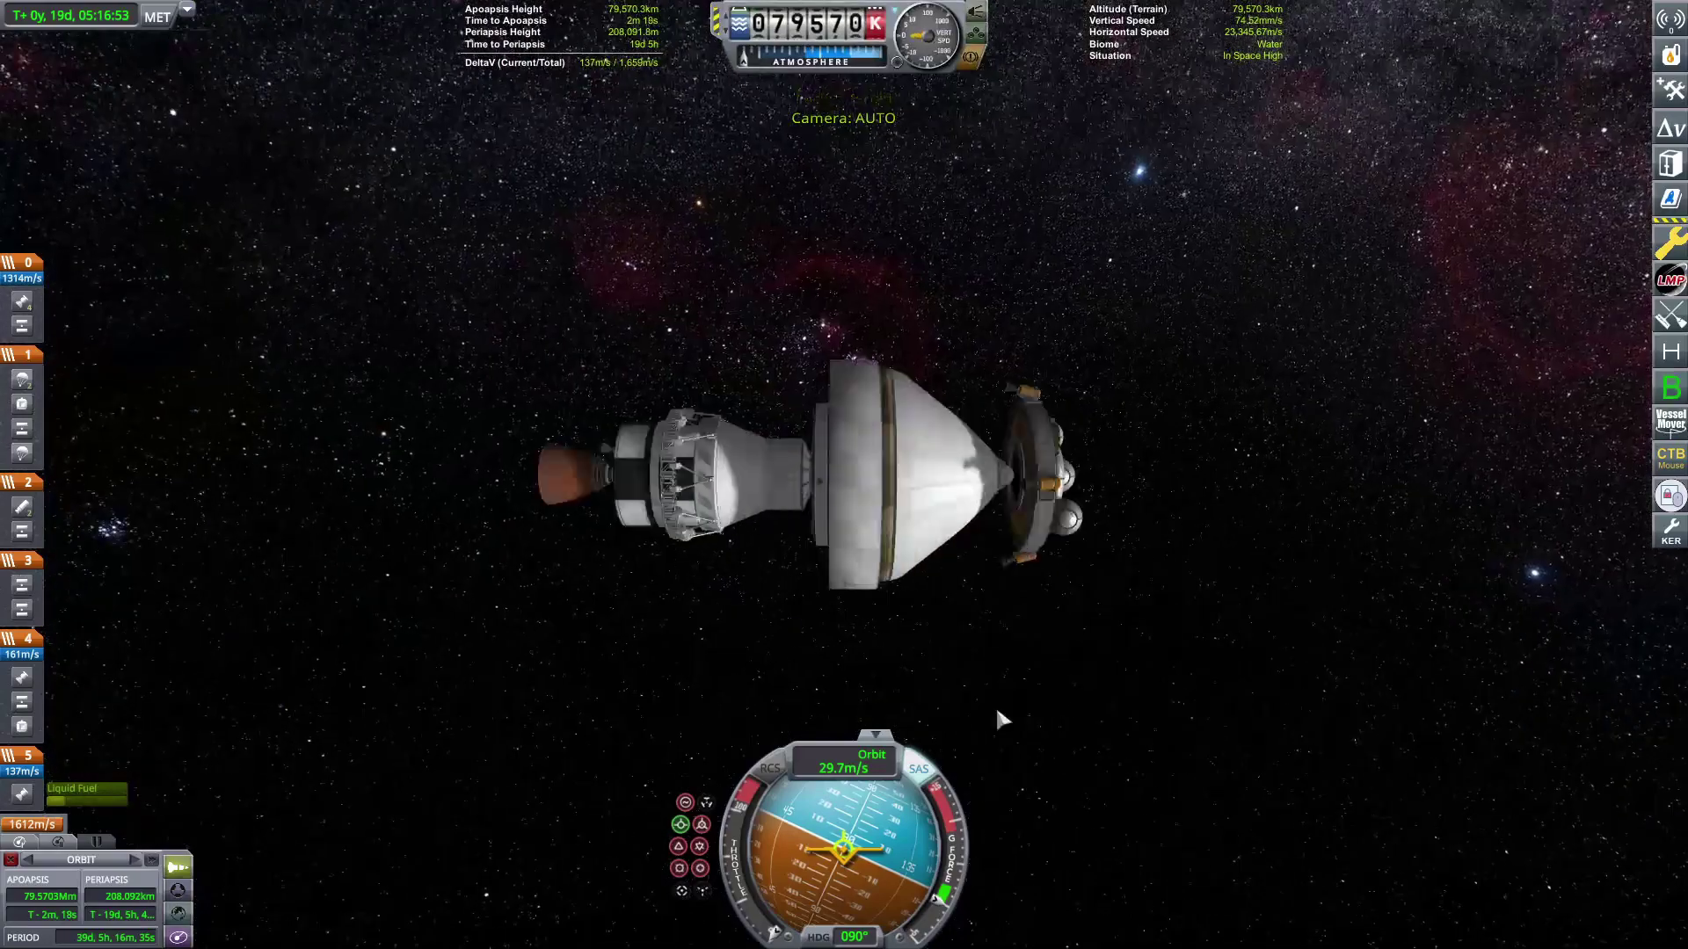
scroll(995, 705, "up", 5)
key("space")
key("m")
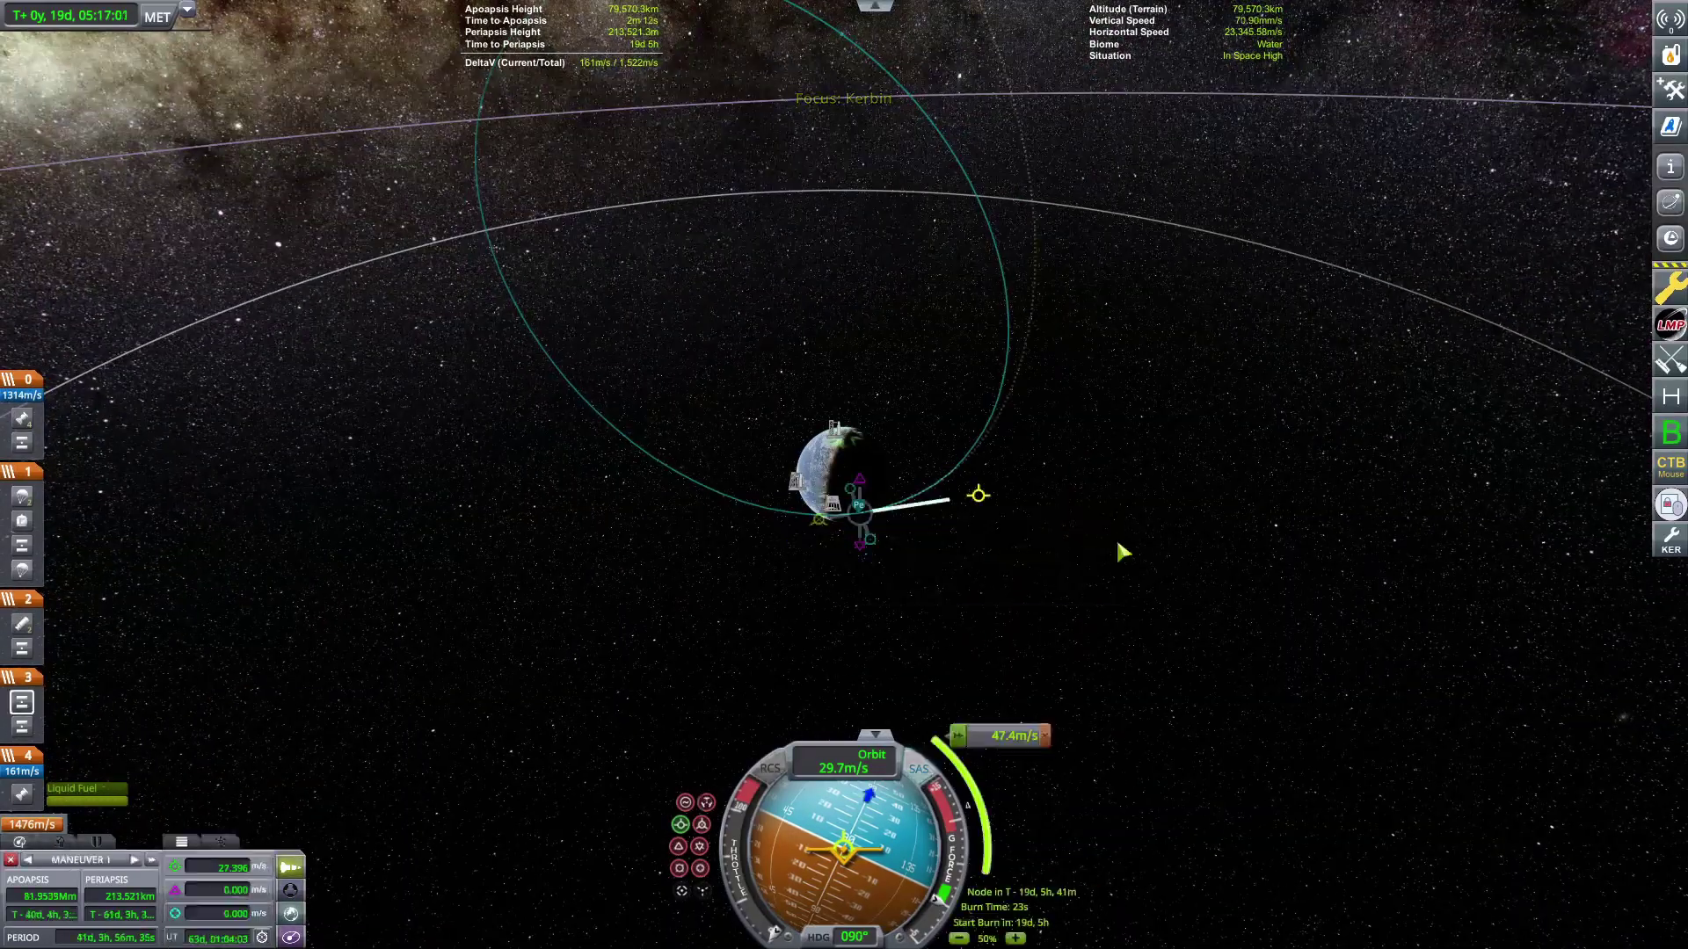
scroll(1145, 558, "down", 10)
Target Duna, drag the maneuver node out to about 246 m/s, and return to flight
right_click(989, 435)
left_click(1113, 478)
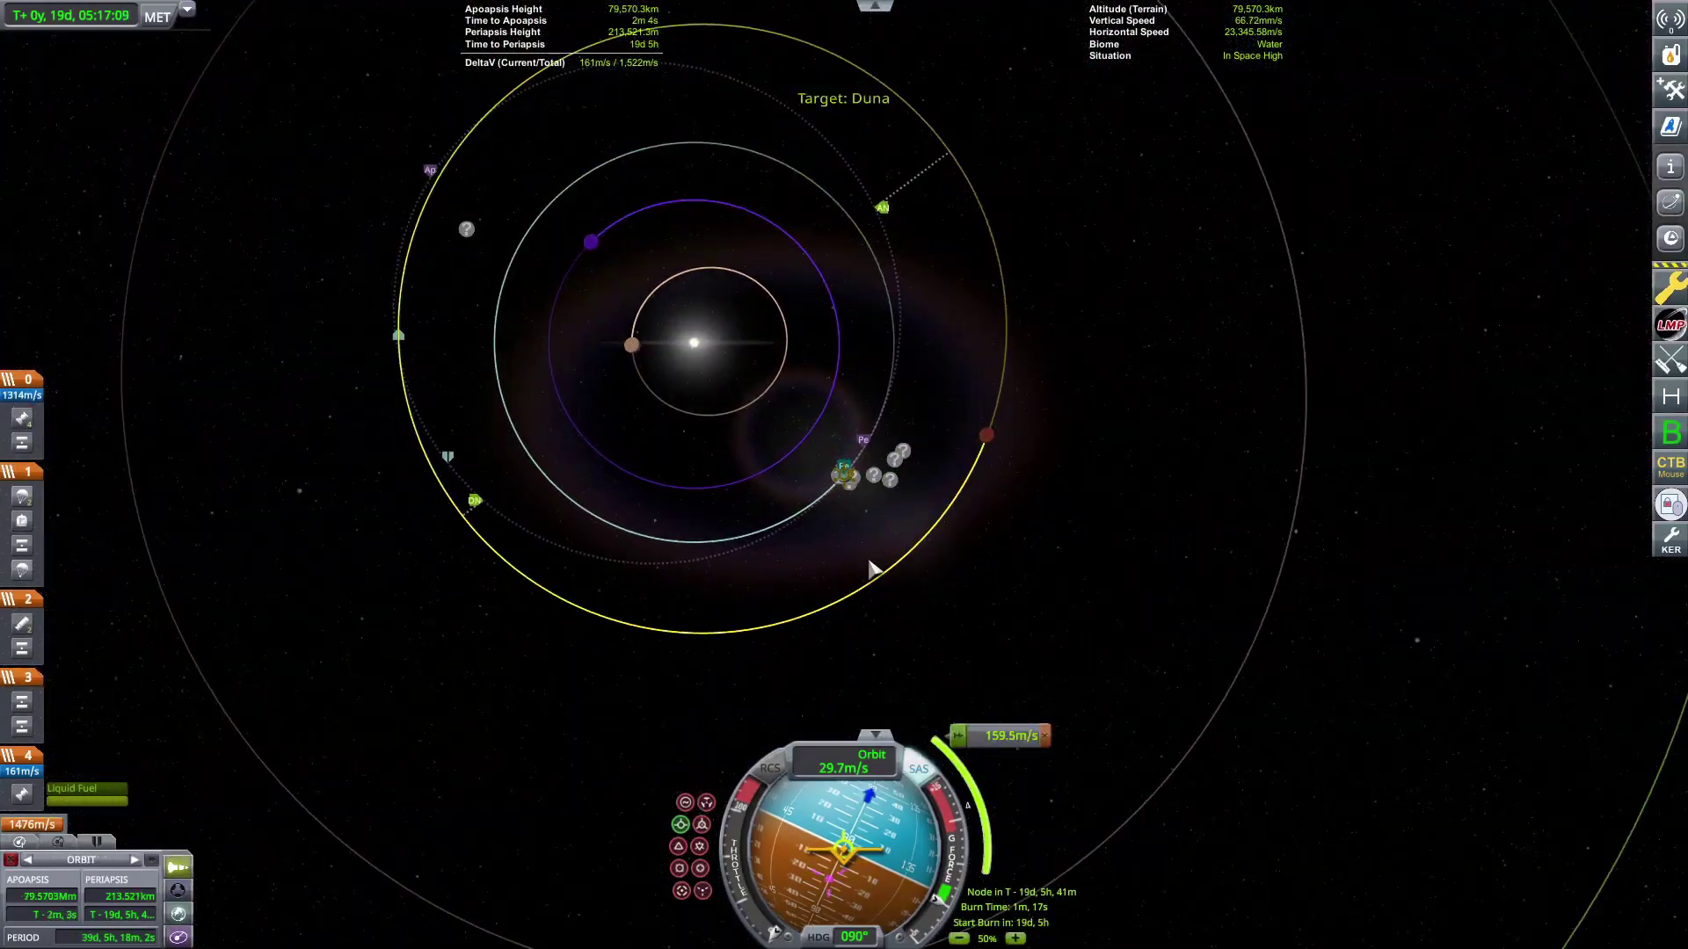
left_click(802, 470)
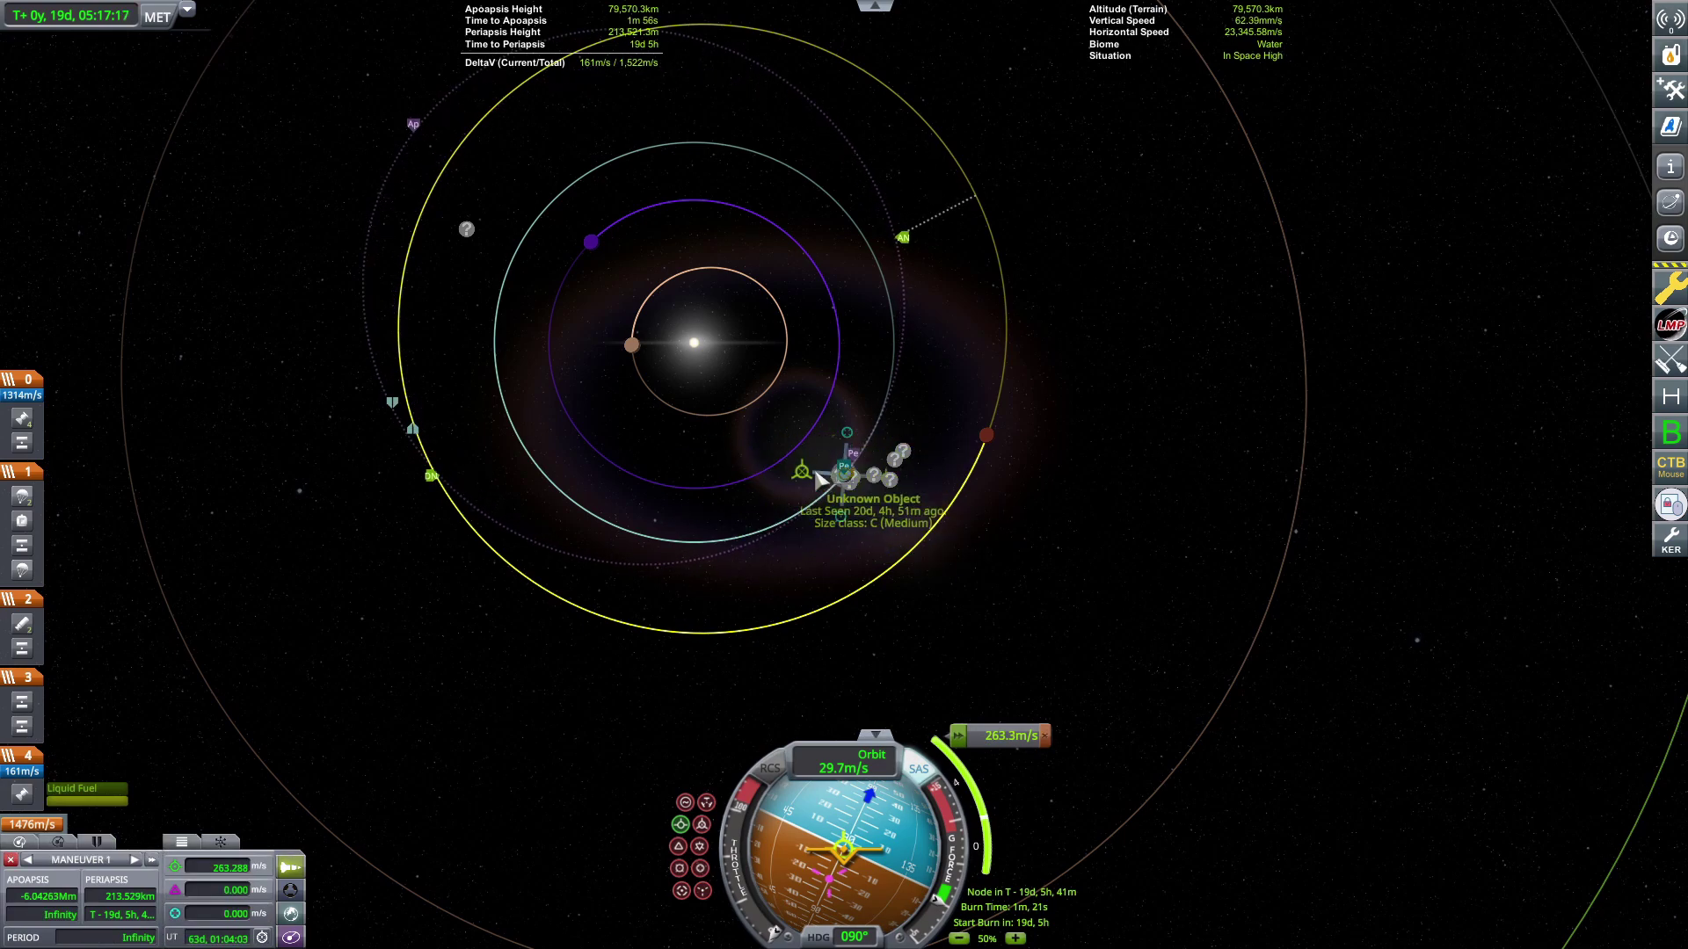
left_click_drag(812, 475, 717, 606)
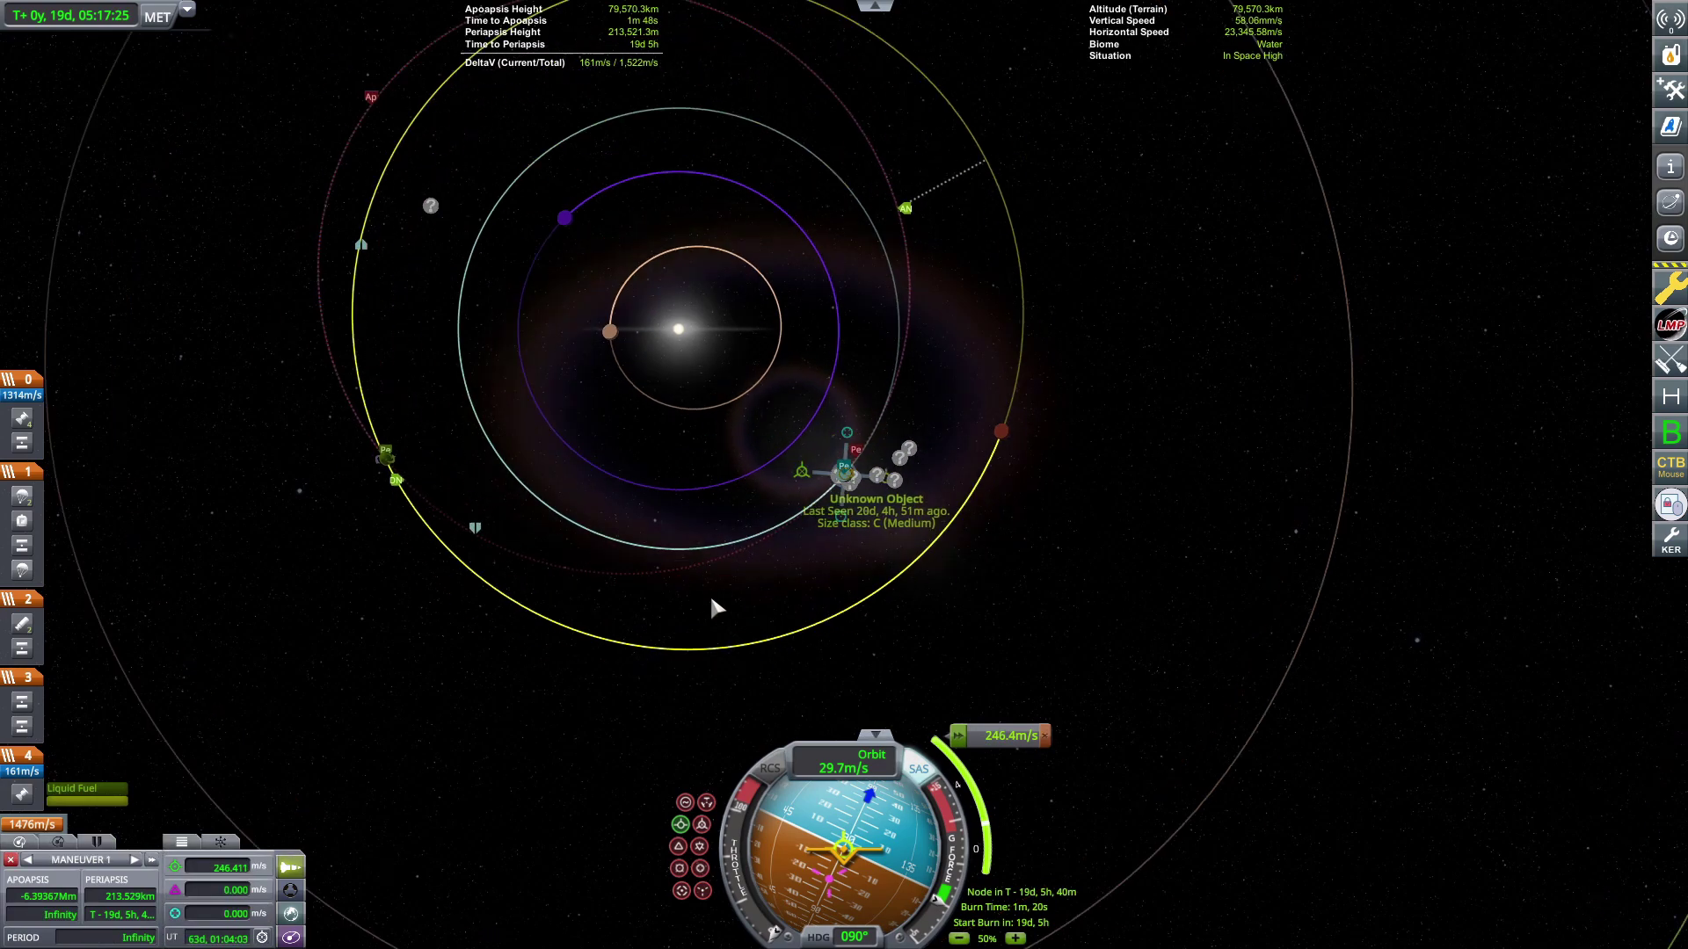
key("m")
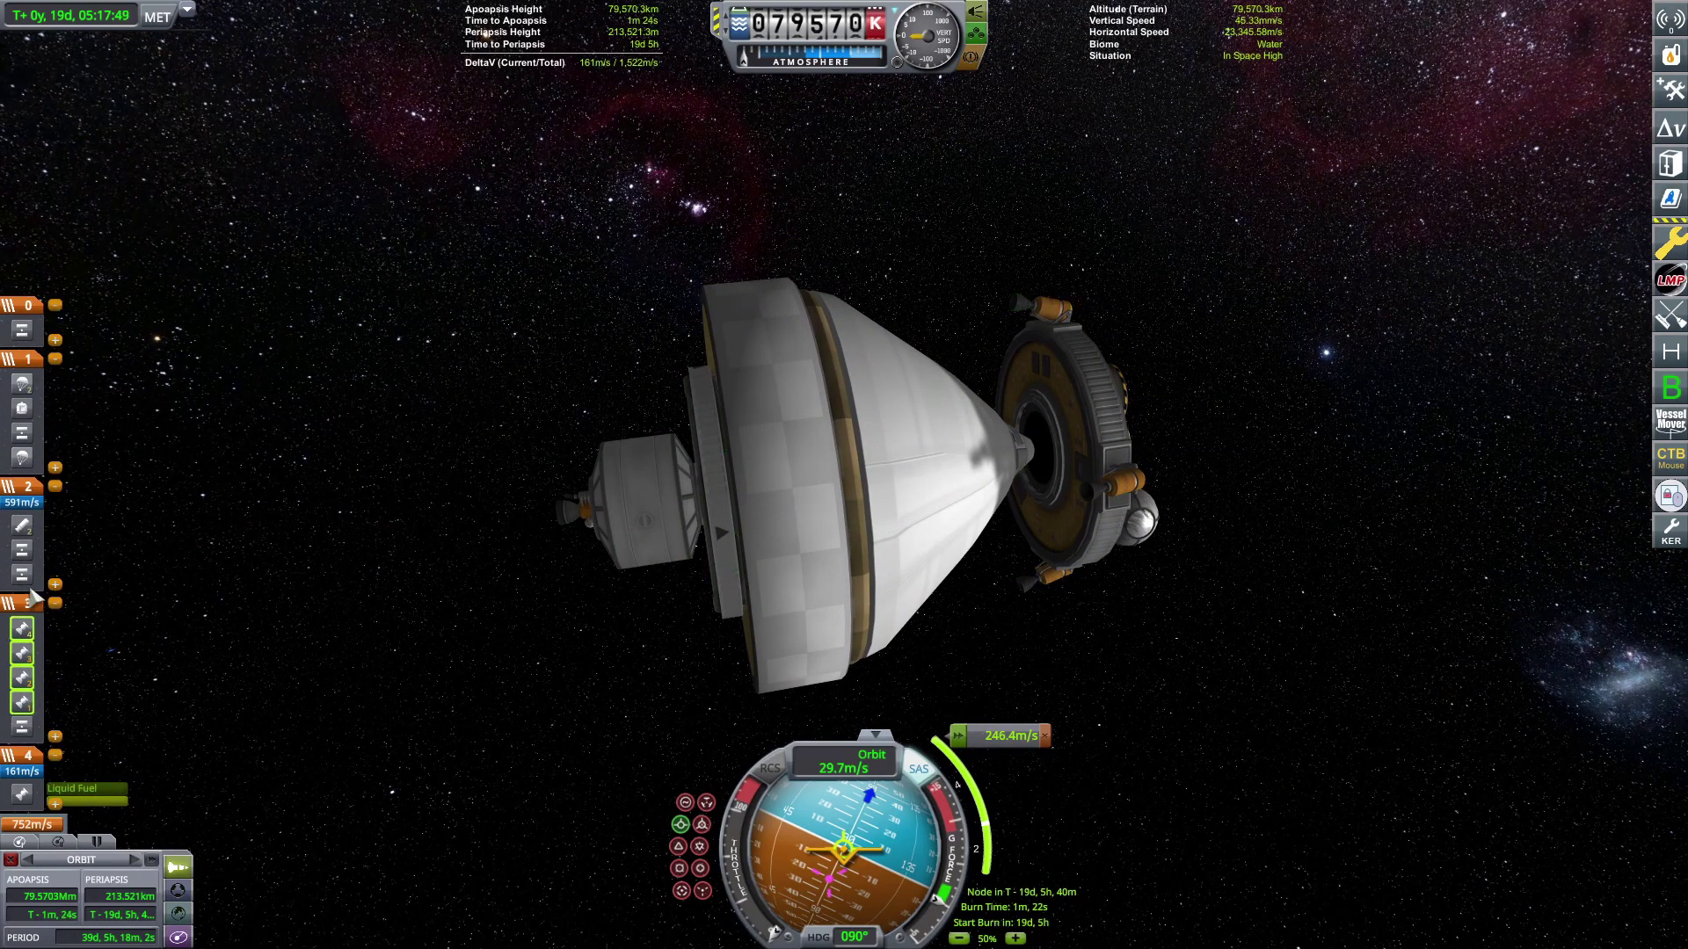
Warp to the maneuver node and start the transfer burn with time sped up
key("m")
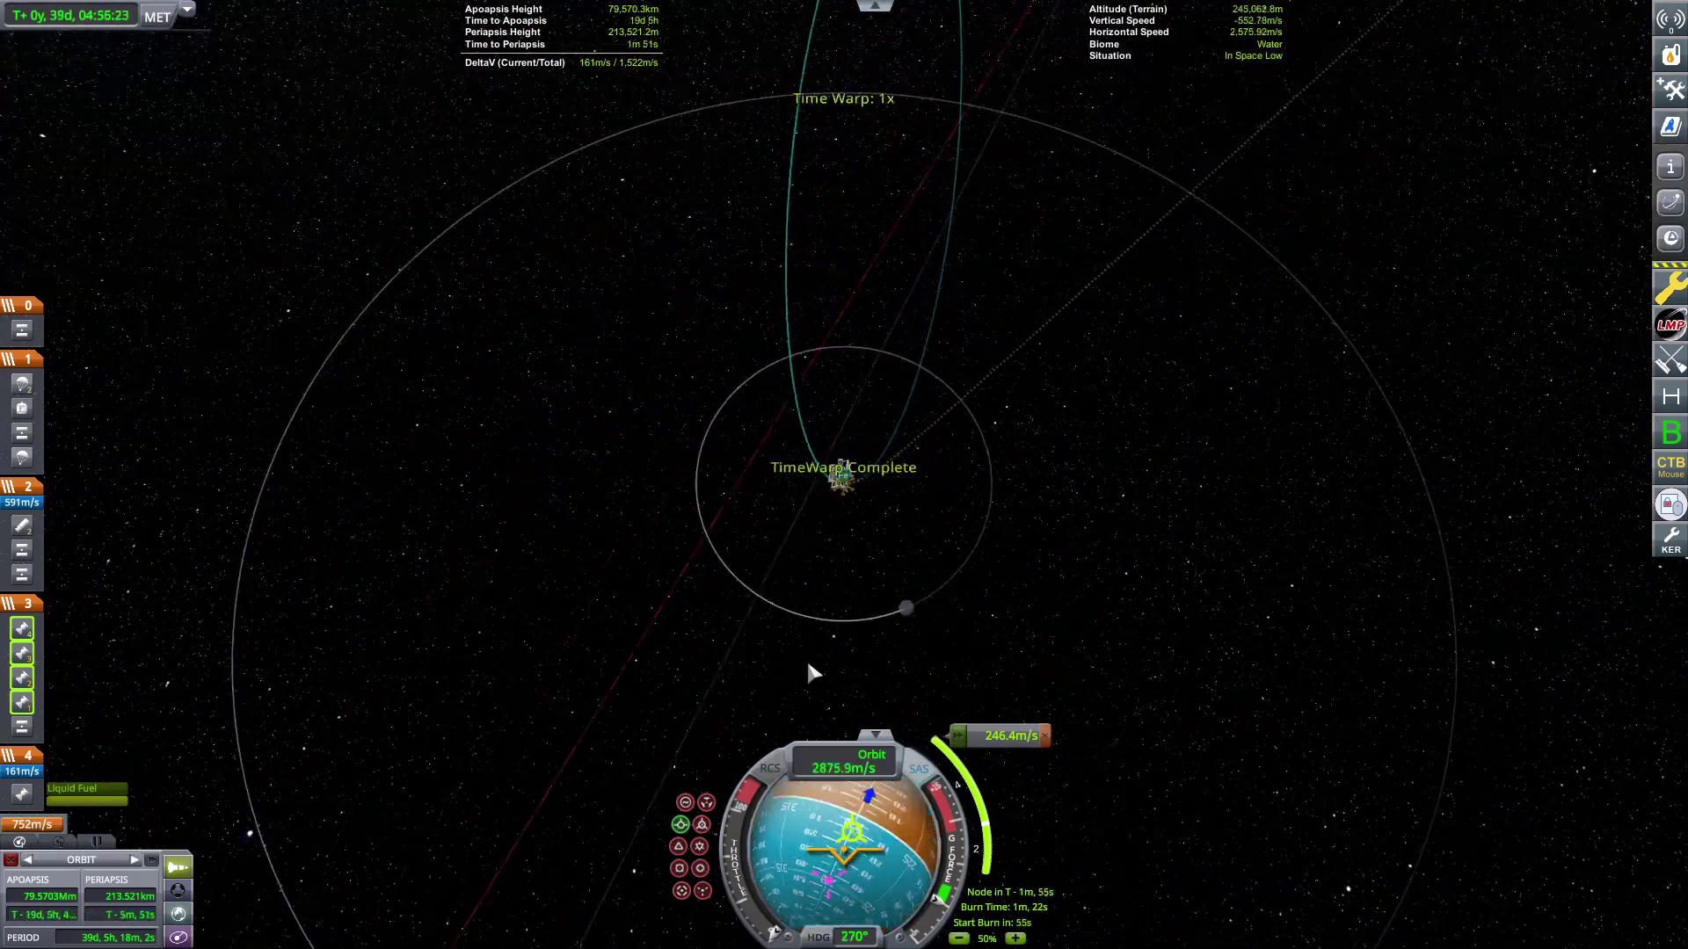
key("m")
key("period")
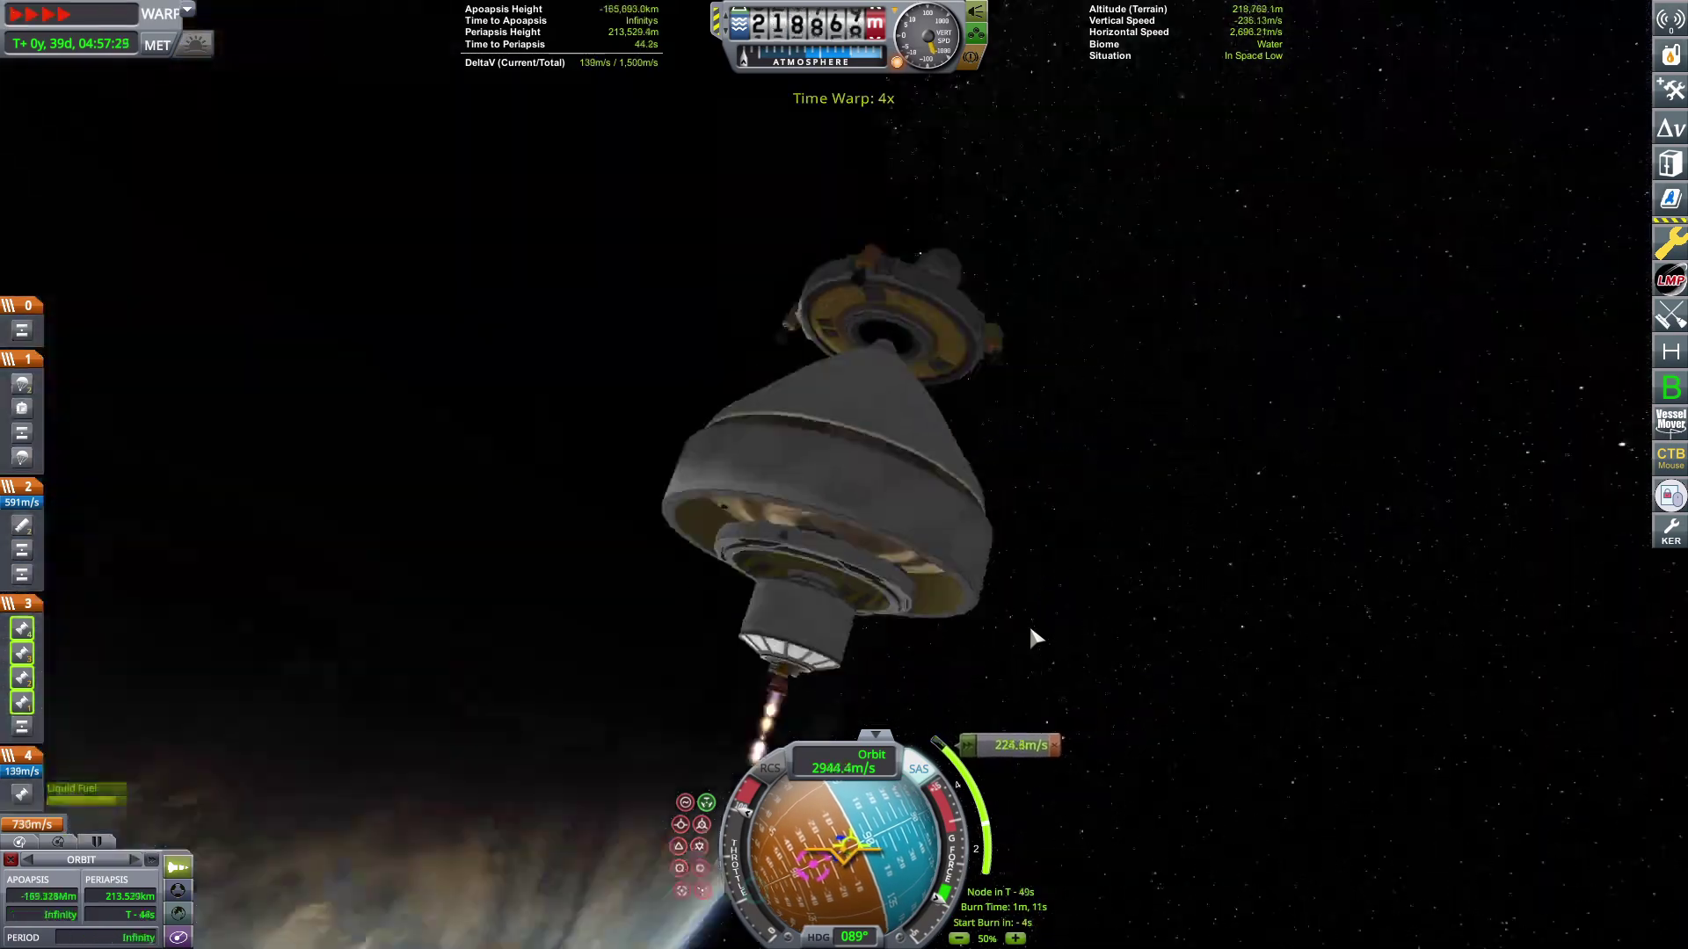
left_click_drag(1029, 622, 1143, 710)
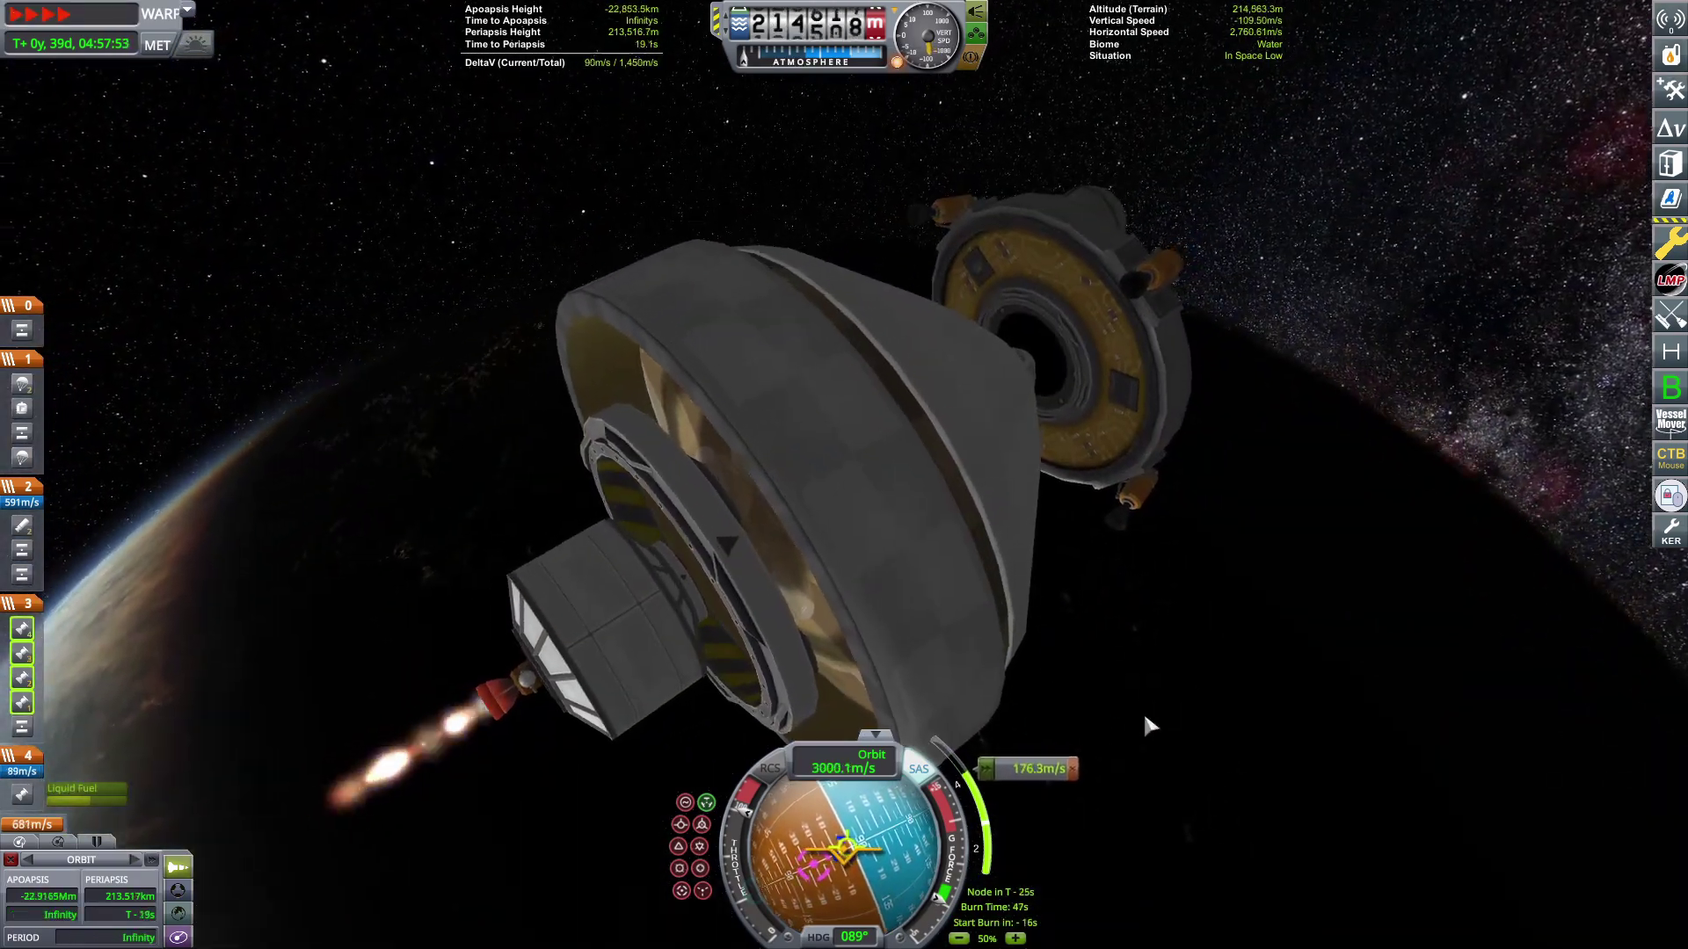
scroll(1160, 725, "down", 3)
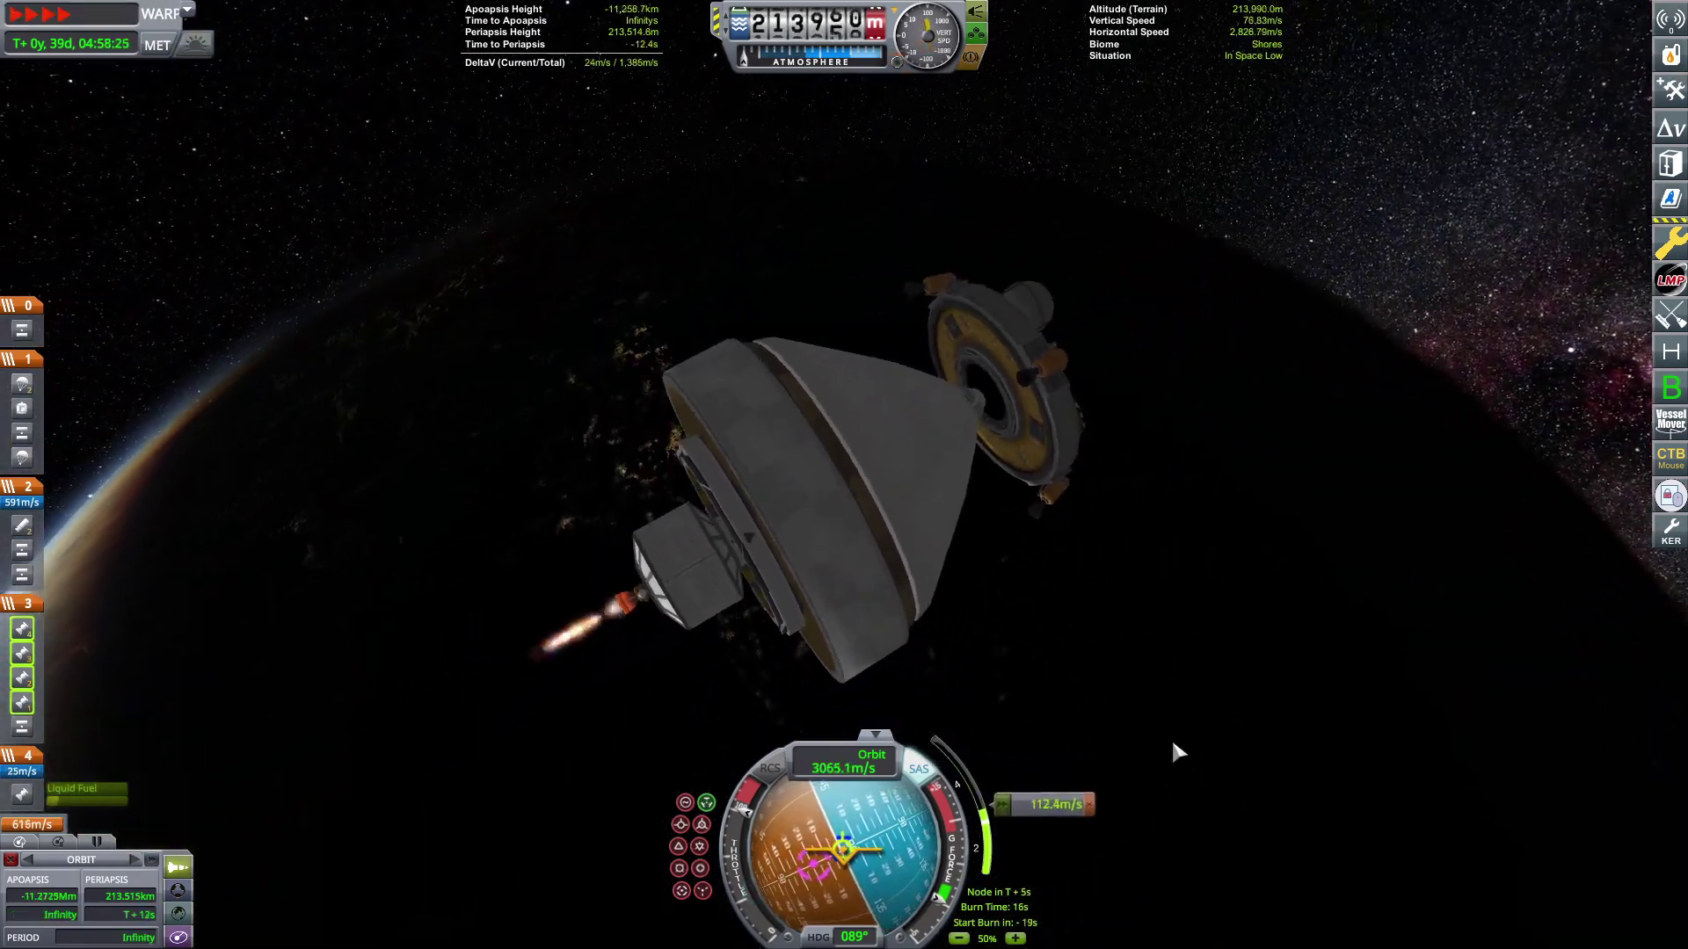
Drop the empty lower stage, ignite the next stage's engines, and show the orbital map
key("space")
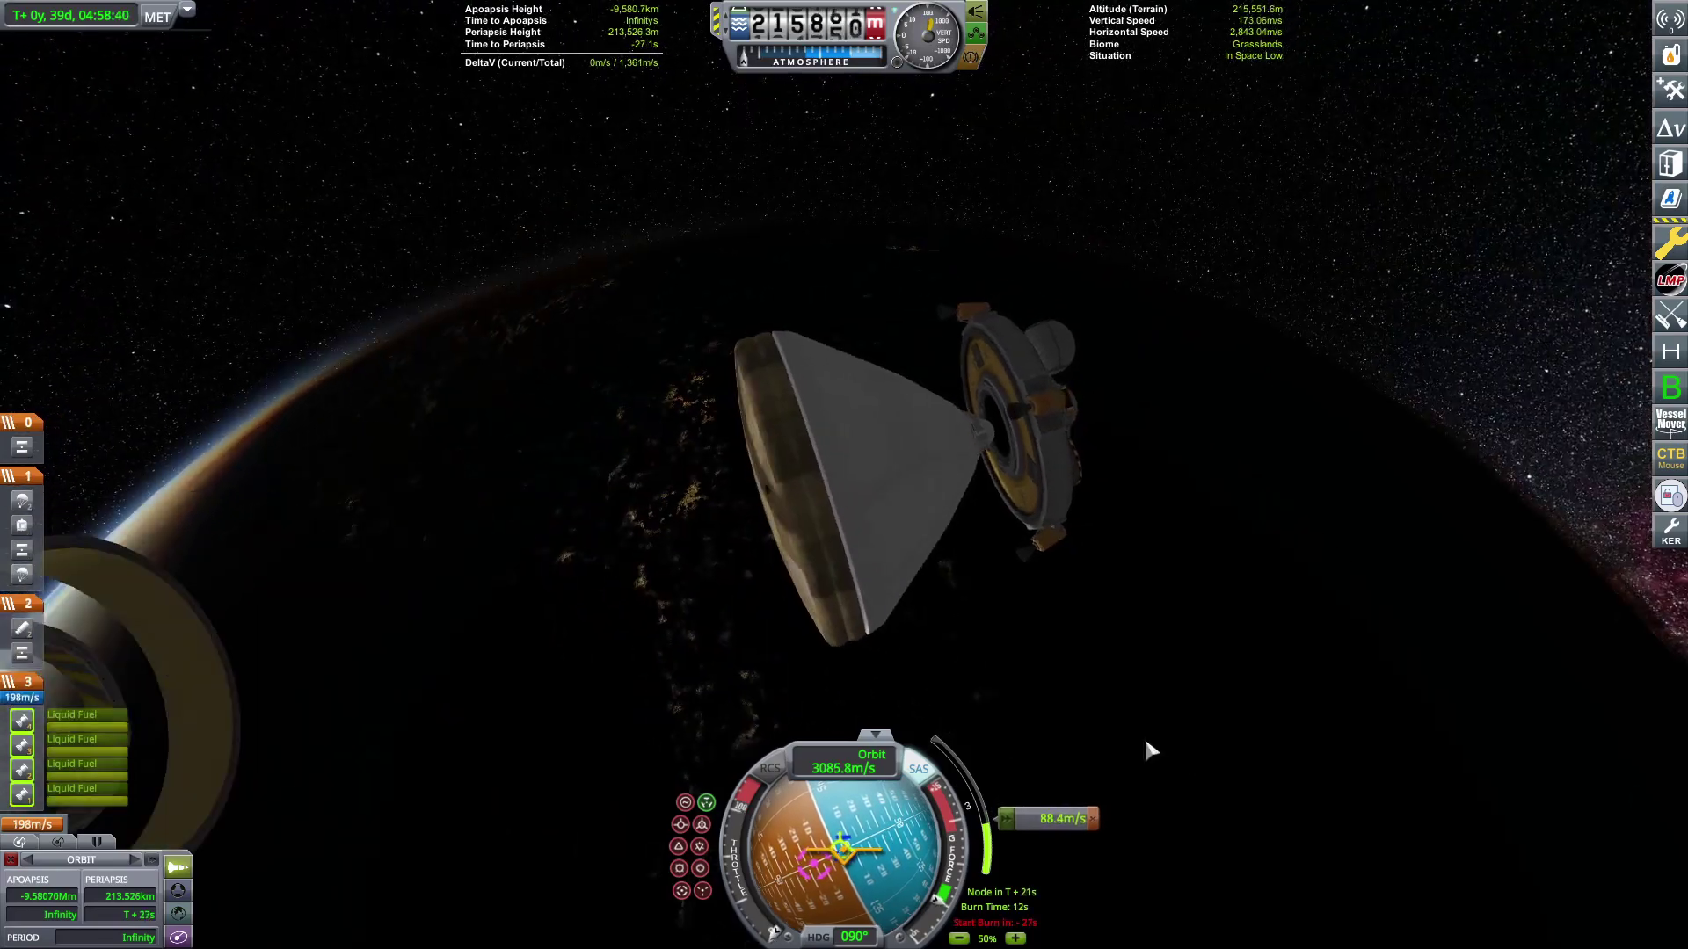
key("space")
left_click_drag(1184, 714, 889, 459)
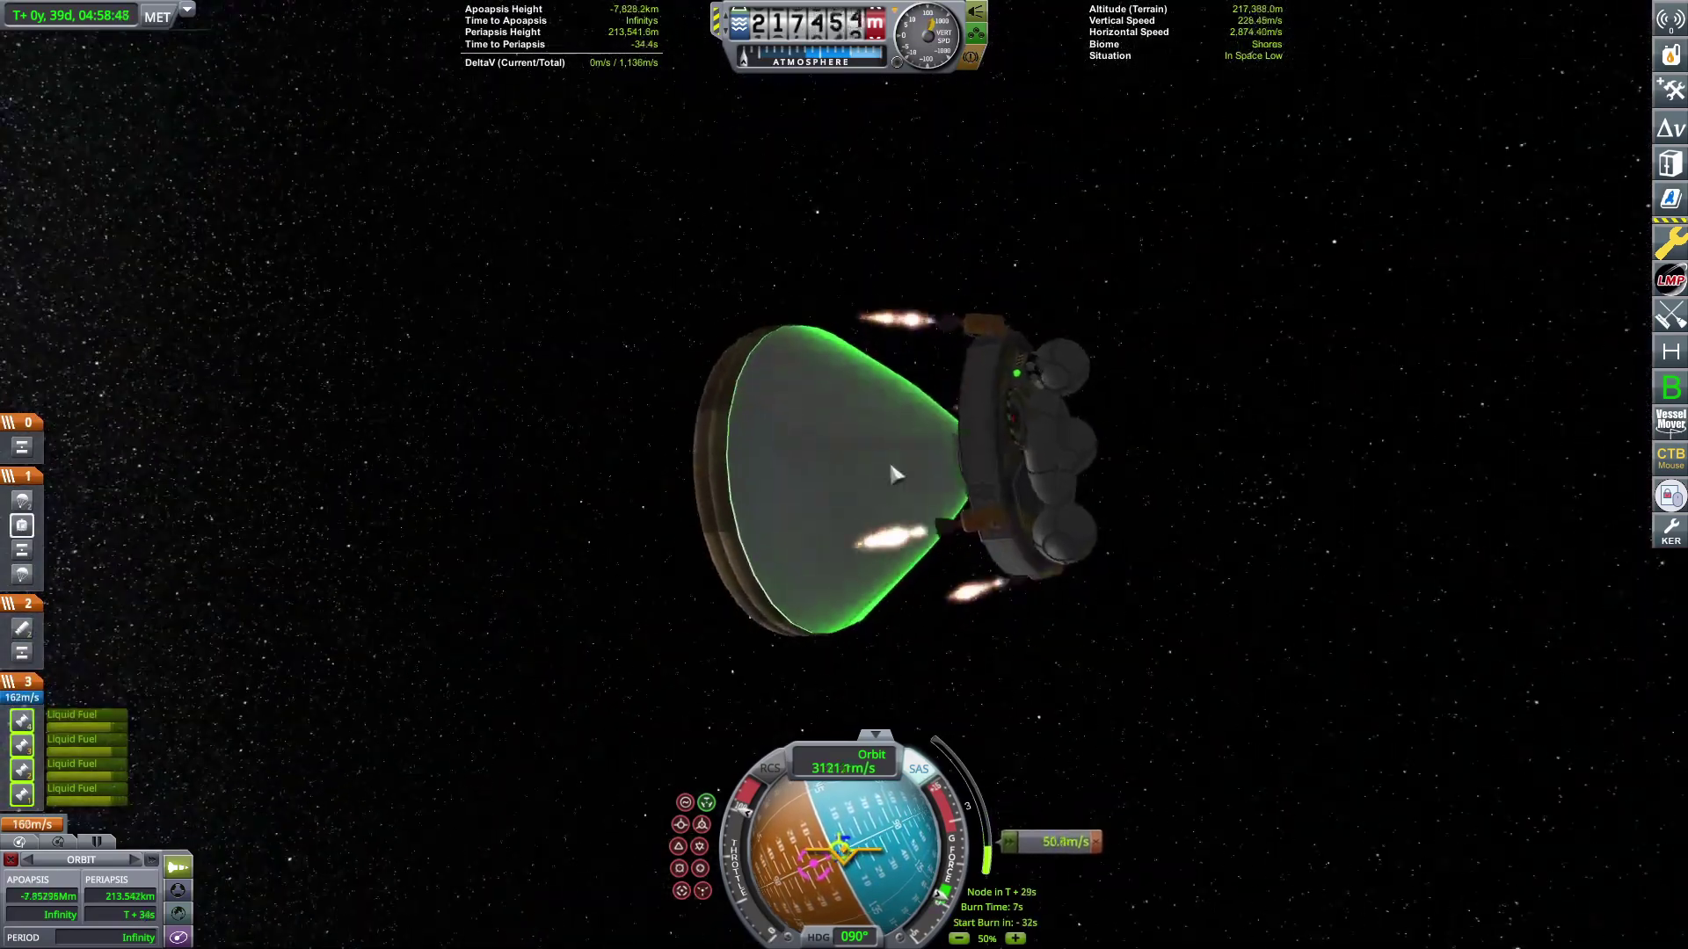
key("m")
scroll(923, 527, "down", 5)
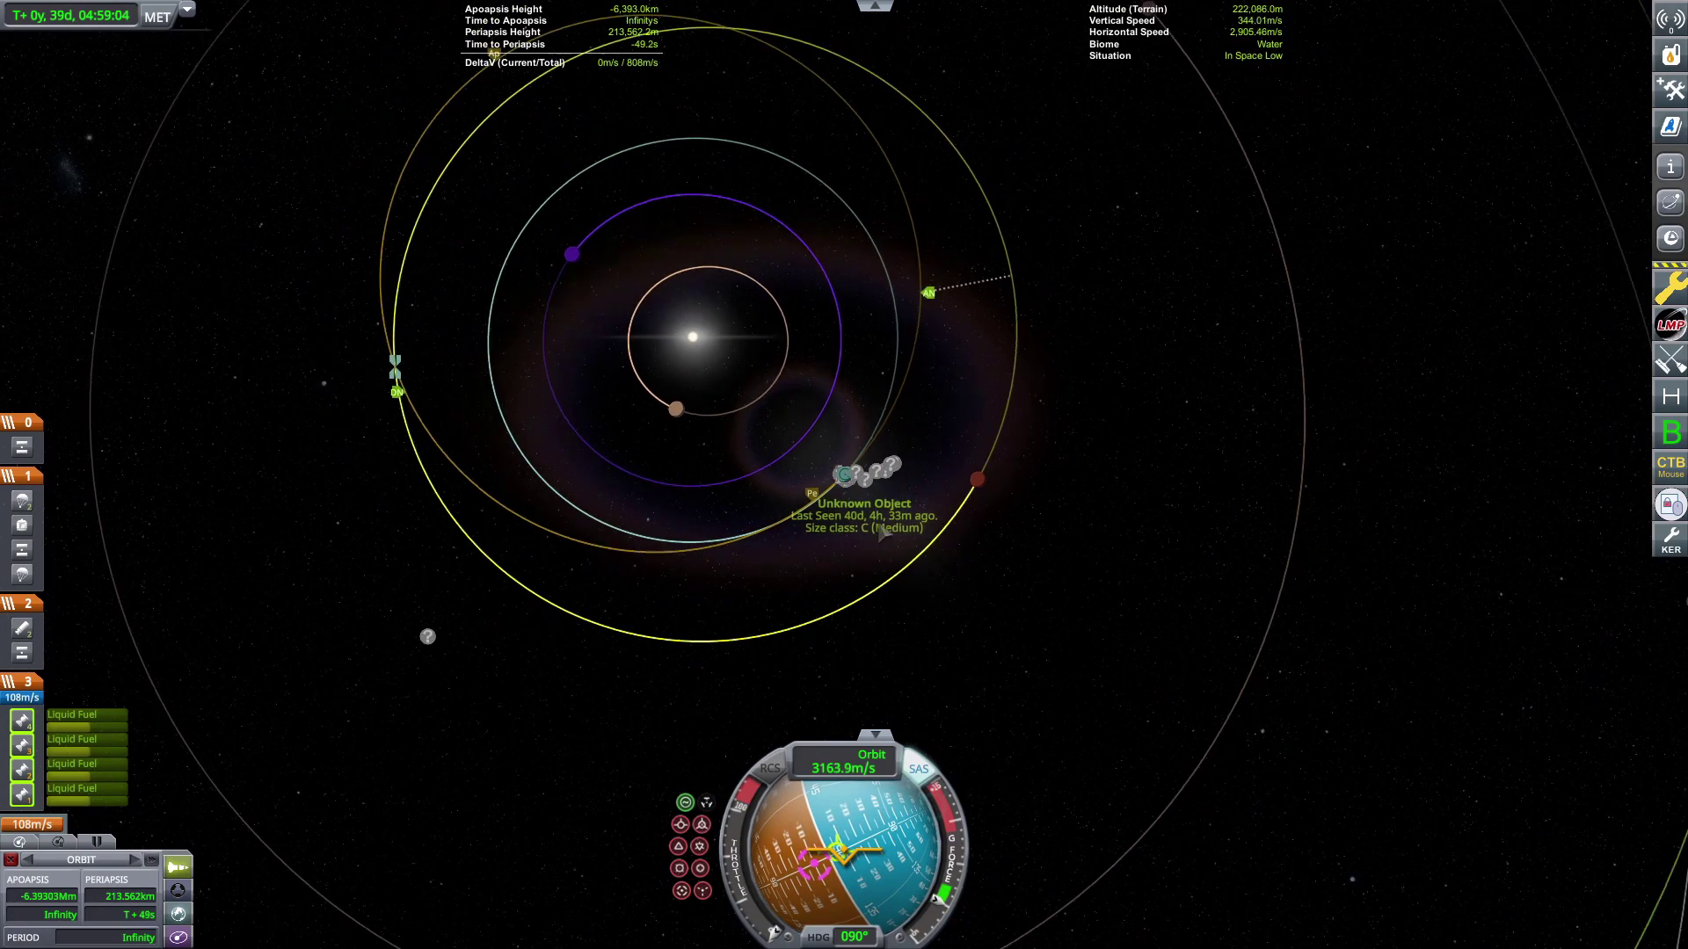
Set up the 14.4 m/s correction node near Duna and warp about 64 days ahead to it
left_click_drag(738, 396, 1002, 501)
left_click(952, 612)
right_click(893, 644)
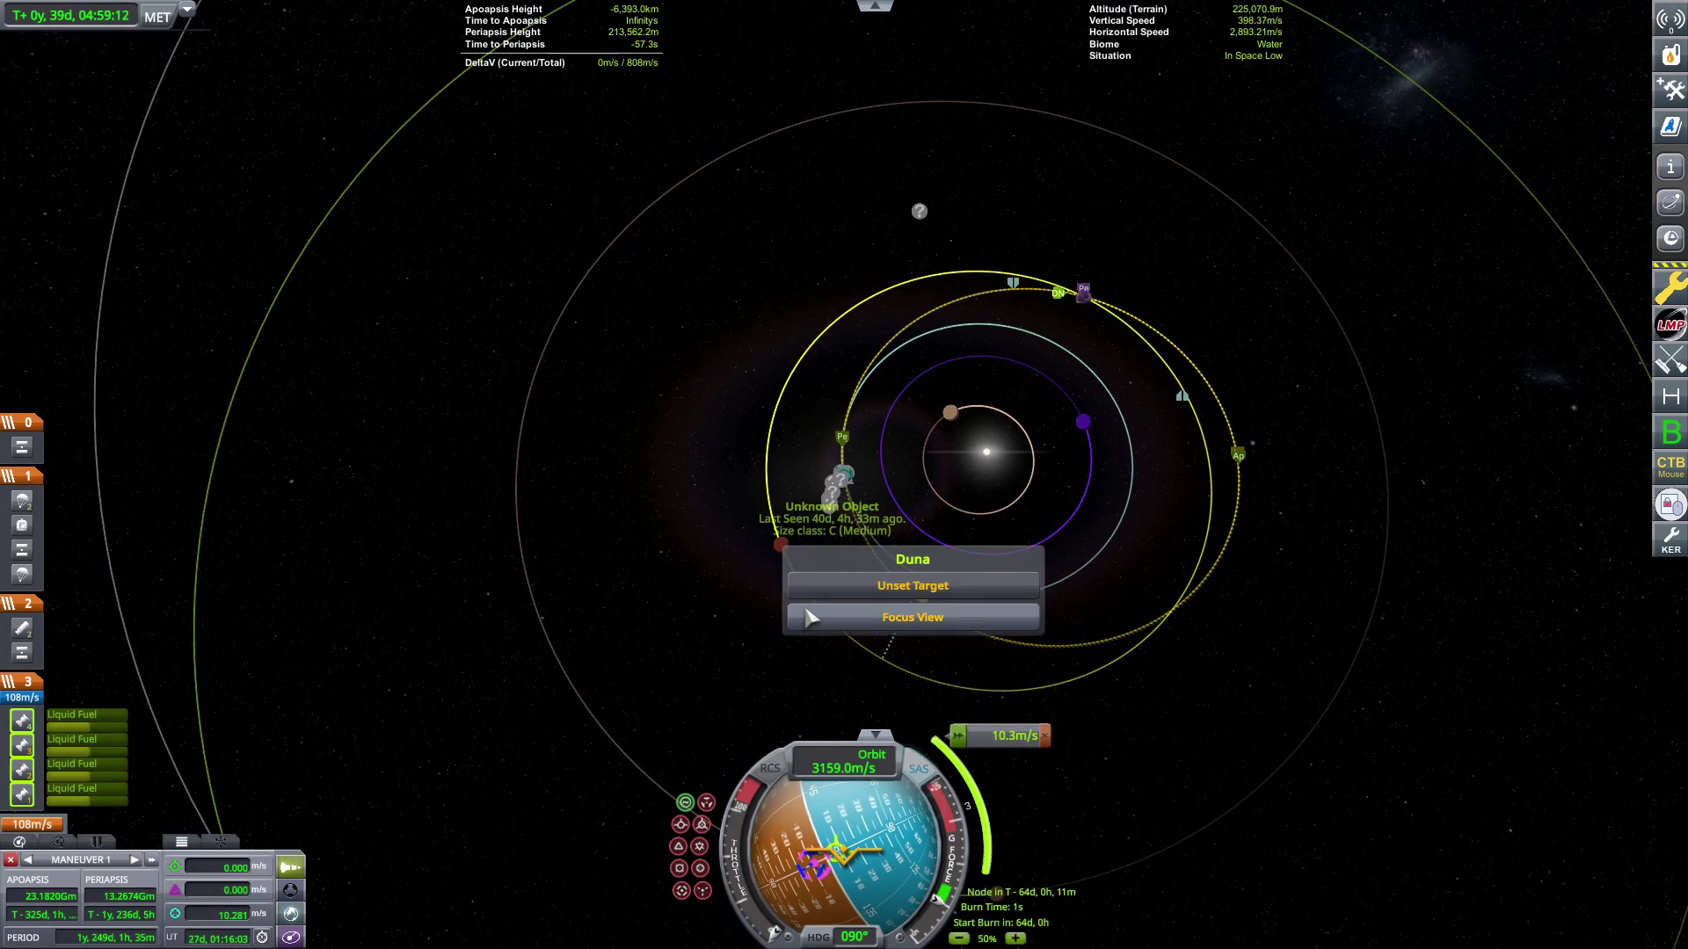
left_click_drag(857, 527, 858, 264)
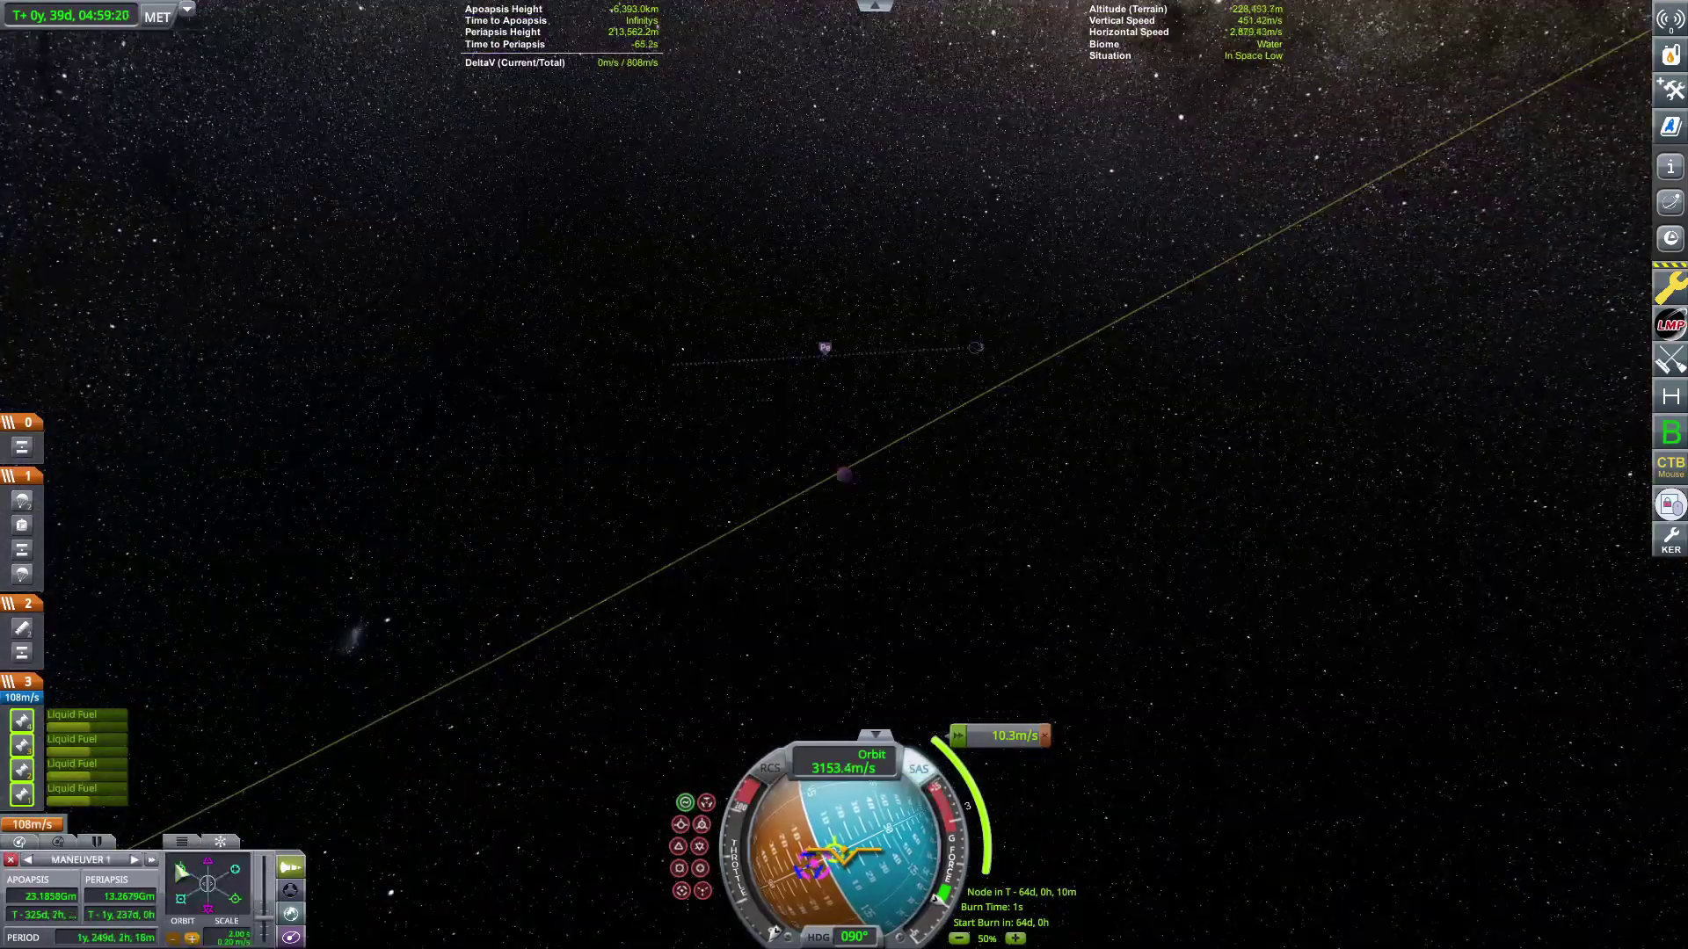
left_click_drag(664, 671, 489, 772)
scroll(844, 475, "up", 8)
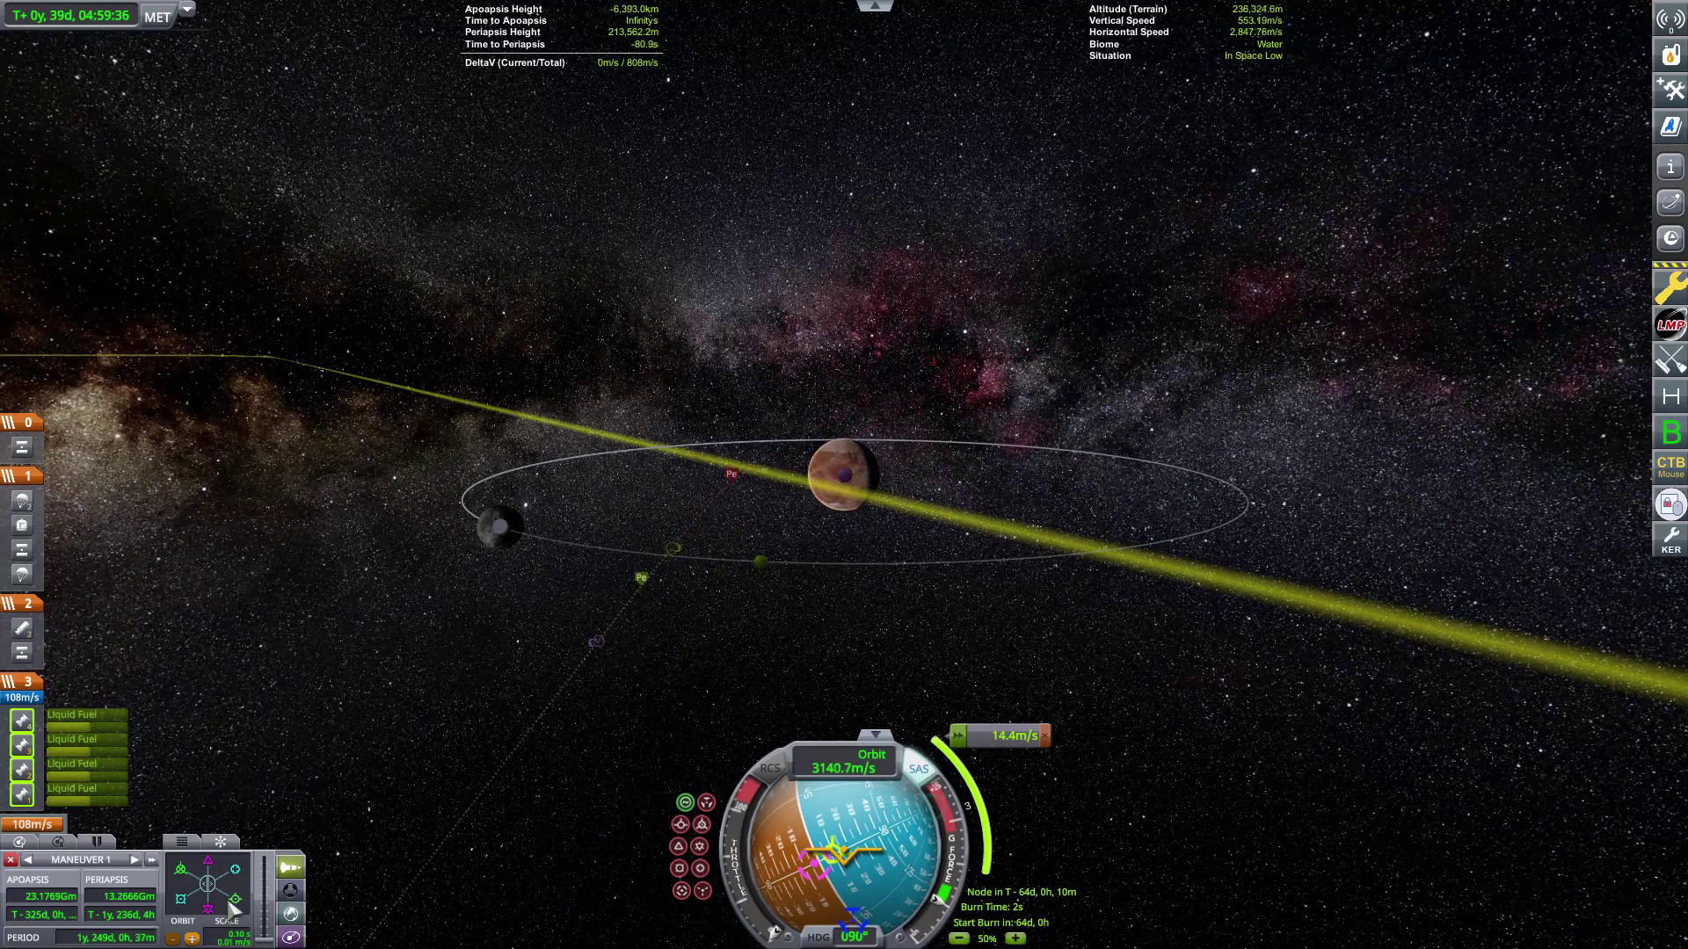
left_click_drag(492, 528, 492, 666)
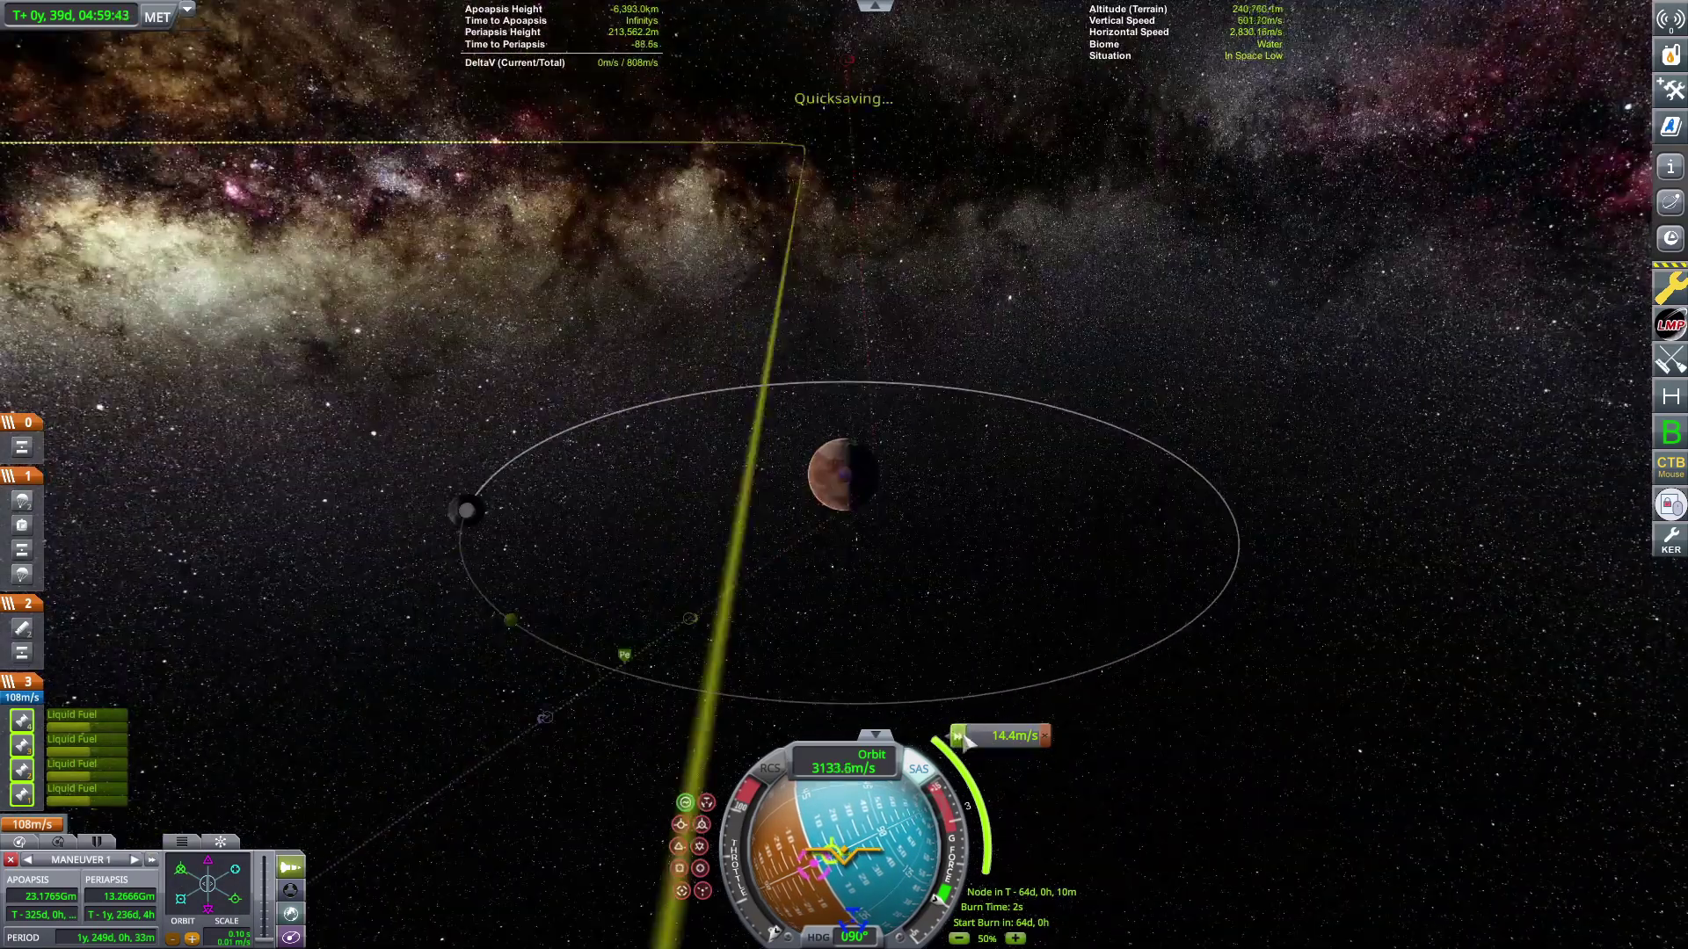
left_click(290, 866)
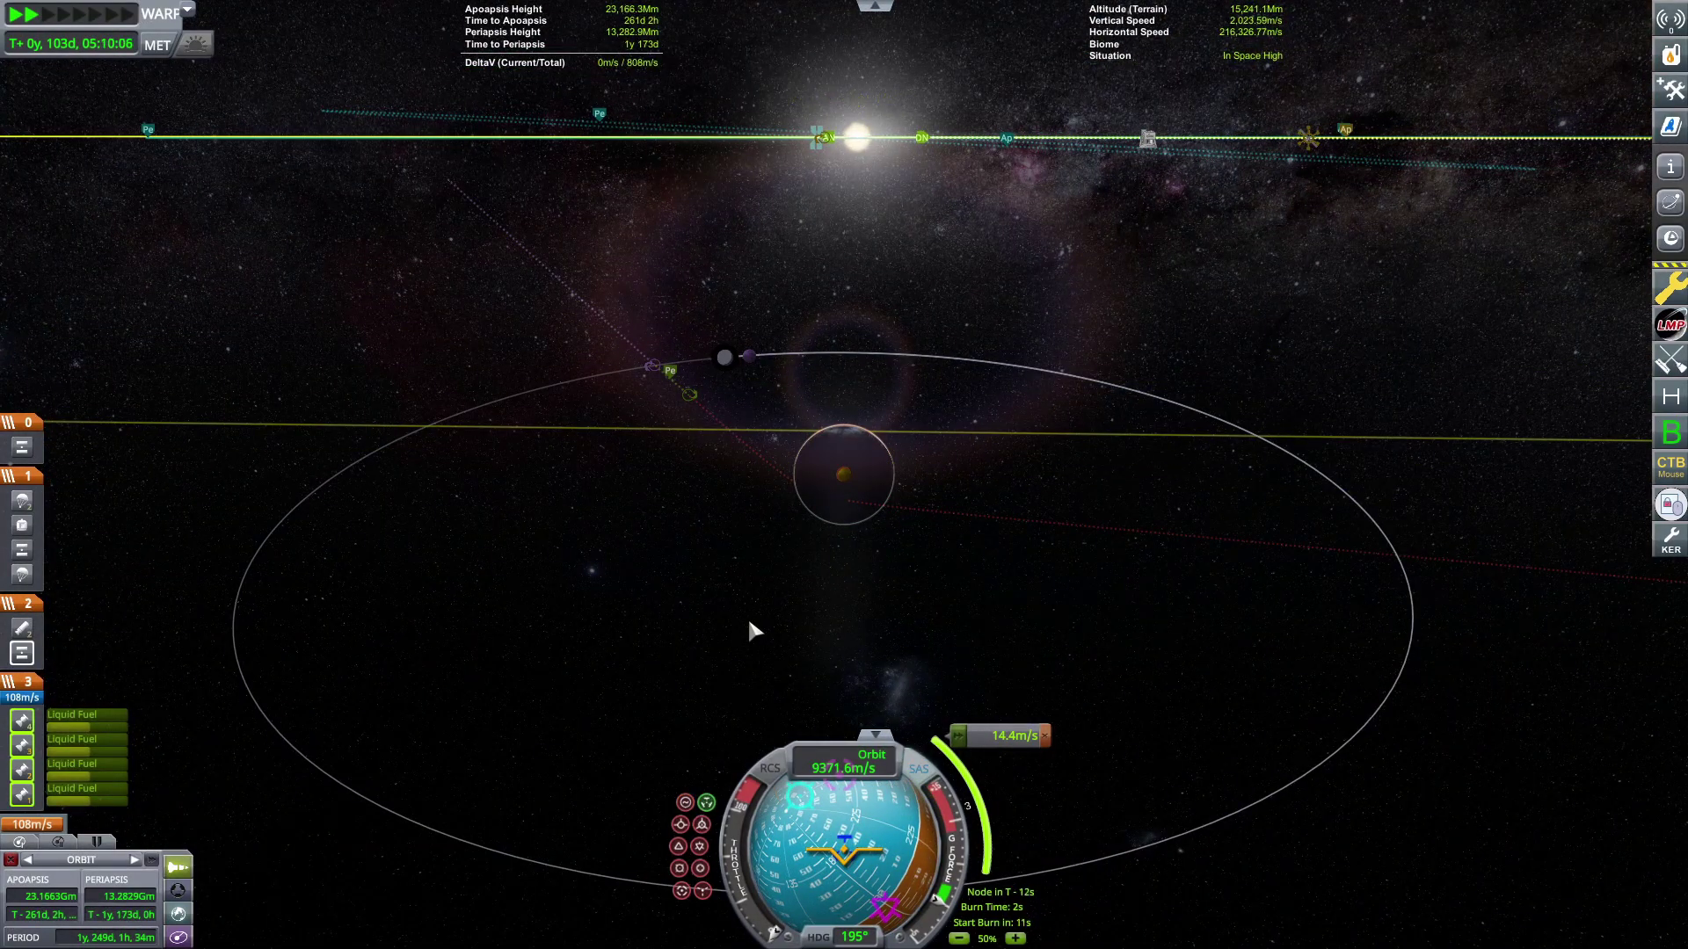
scroll(748, 616, "up", 2)
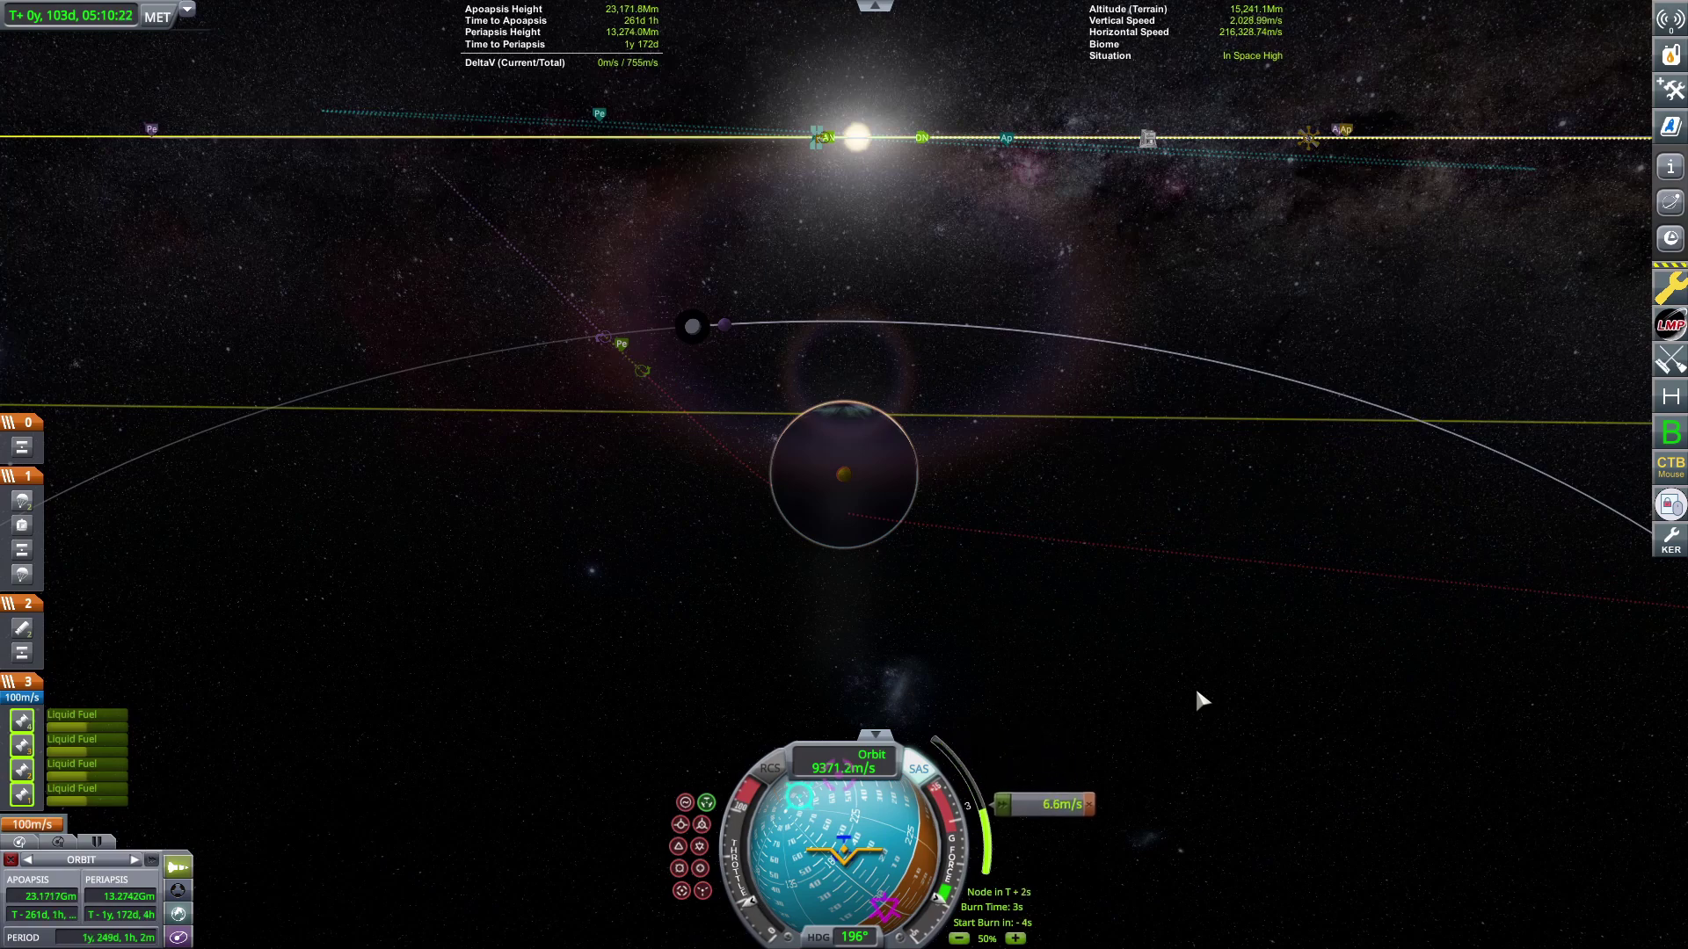
Time-warp through the transfer to the Duna encounter and focus the map on the Delta II
left_click_drag(1149, 852, 220, 349)
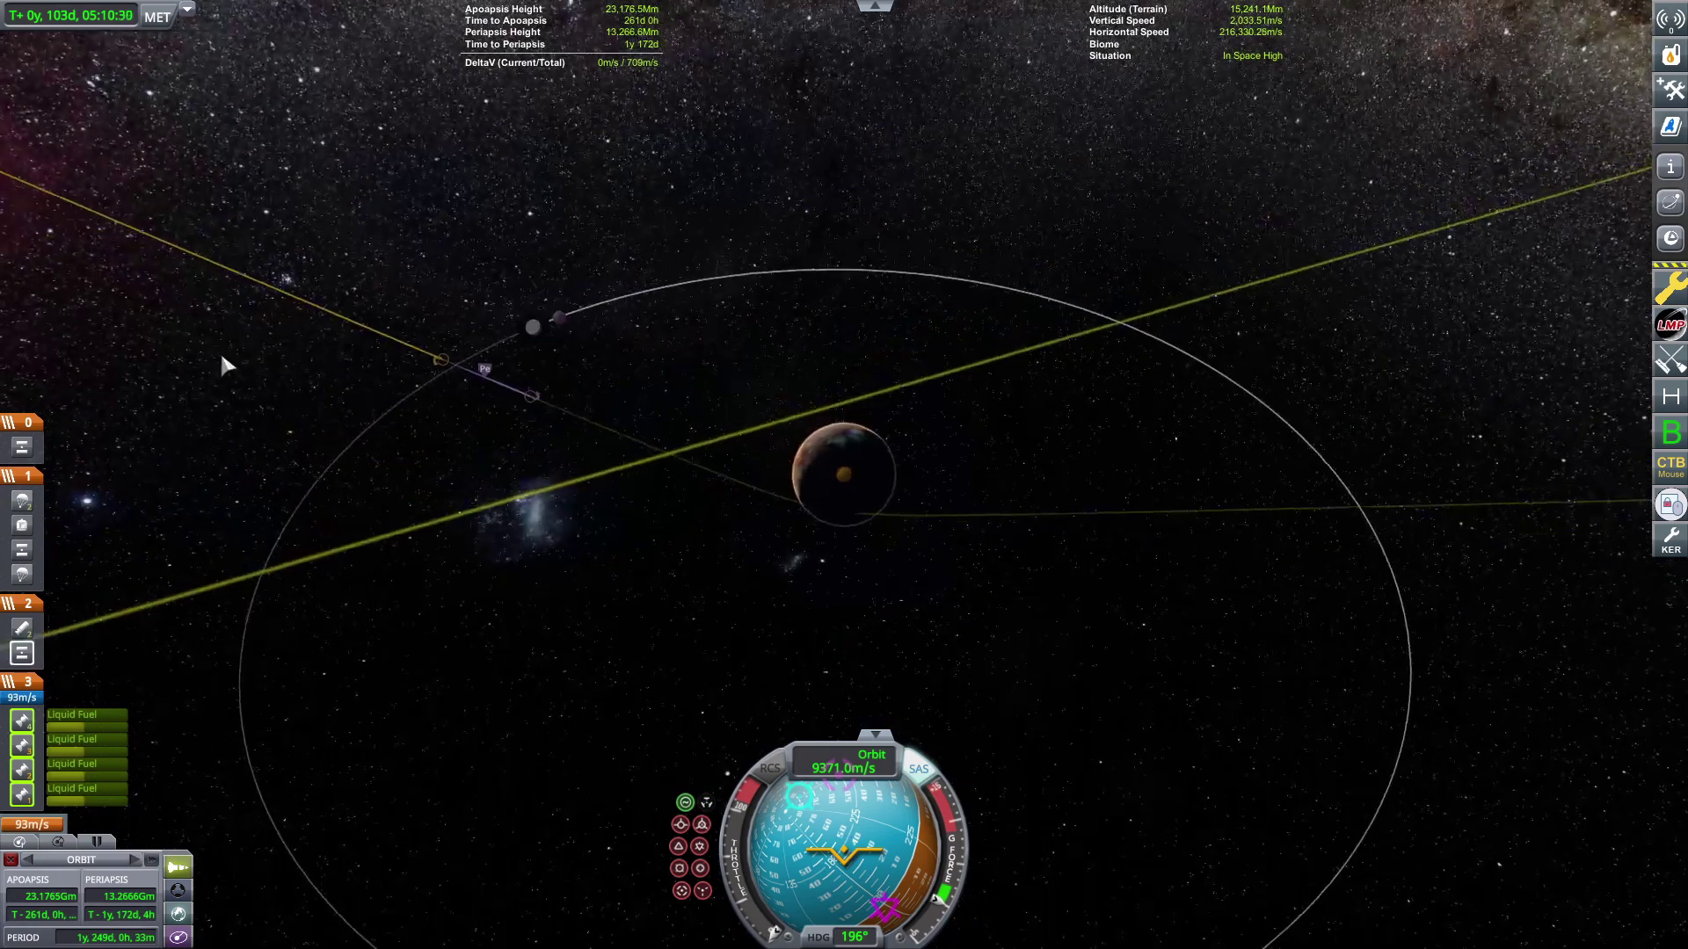
scroll(220, 350, "down", 5)
key("period")
key("period")
key("period")
scroll(411, 356, "down", 5)
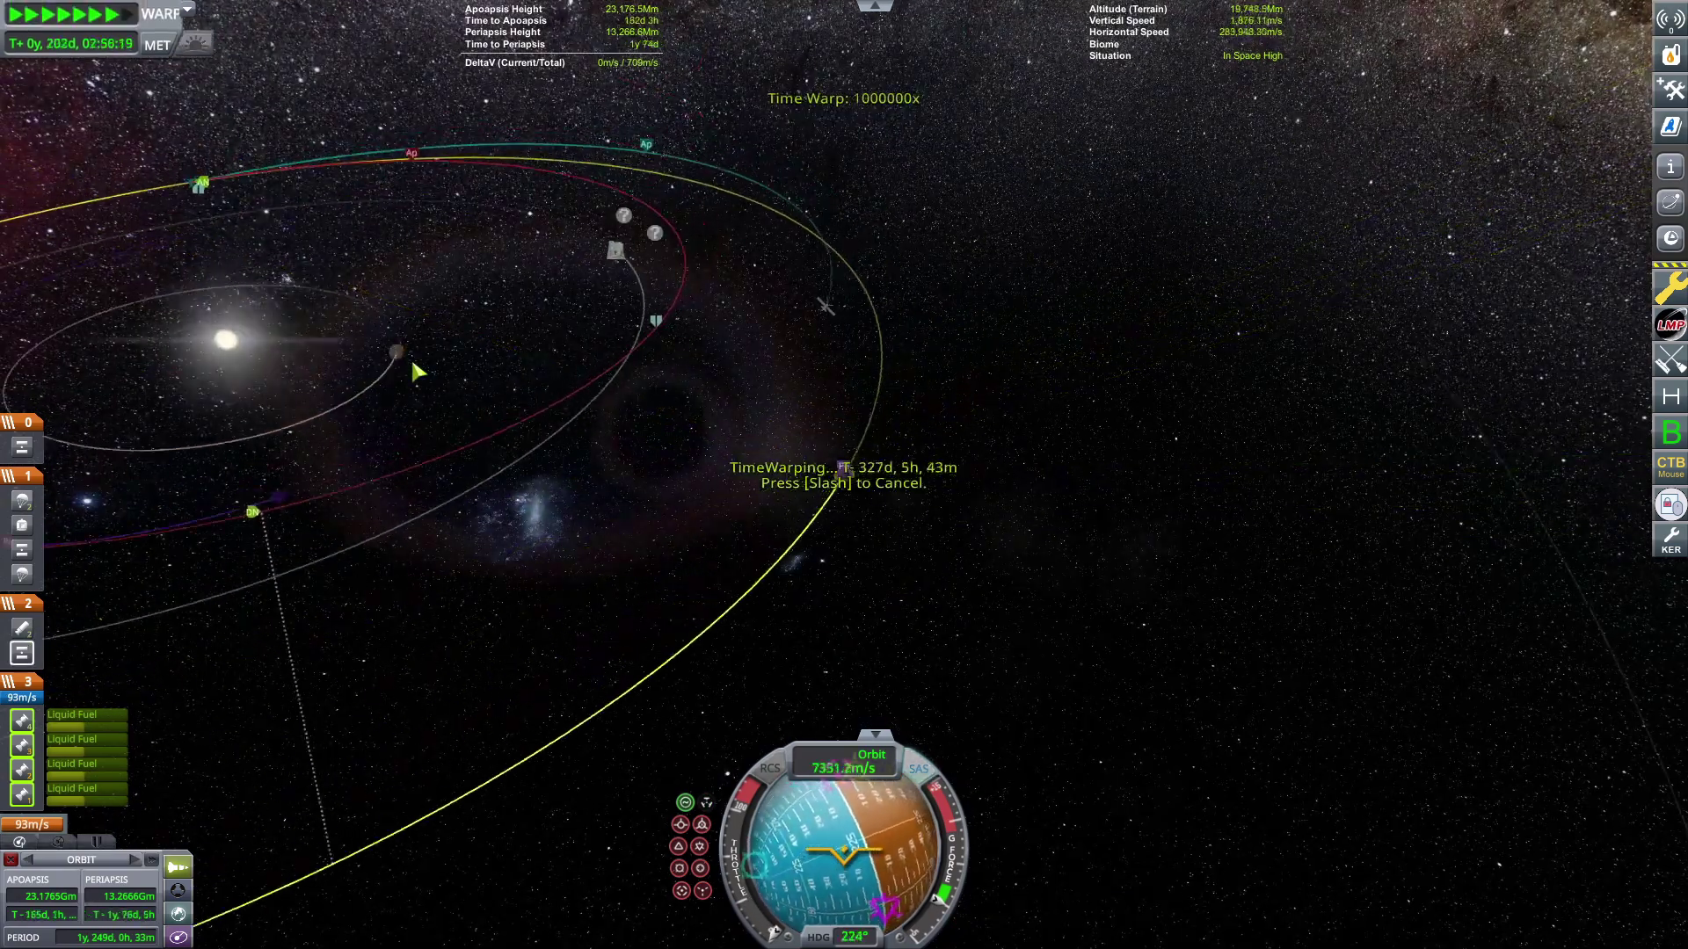
left_click_drag(437, 408, 789, 511)
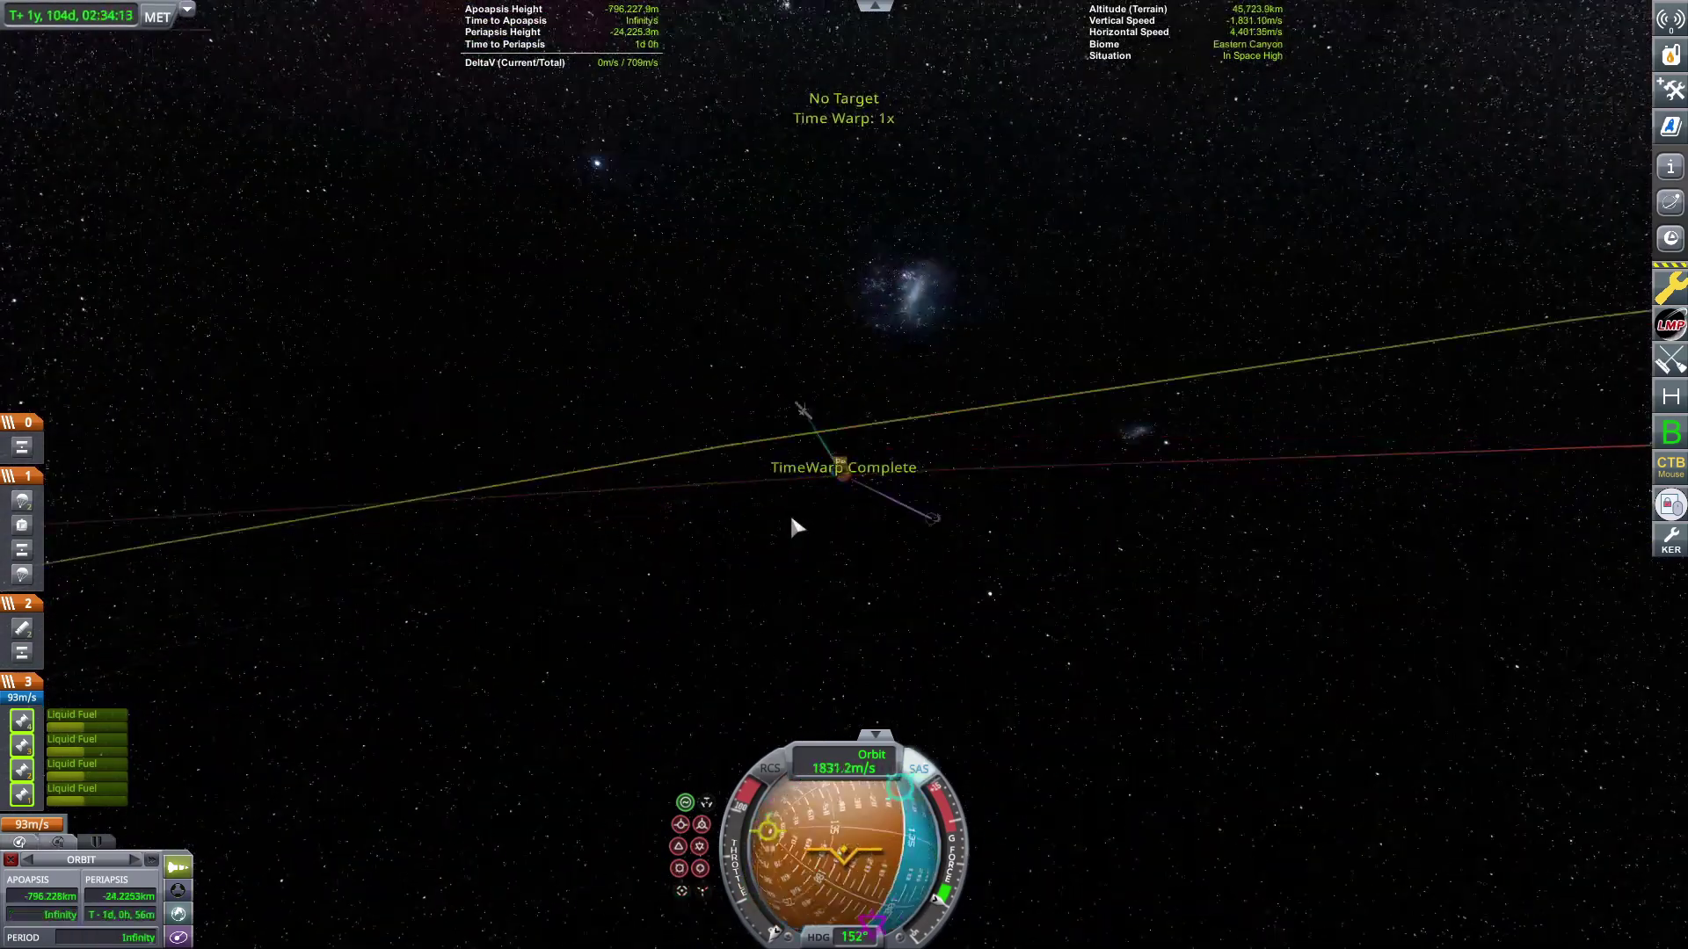
scroll(790, 588, "up", 5)
scroll(791, 588, "up", 5)
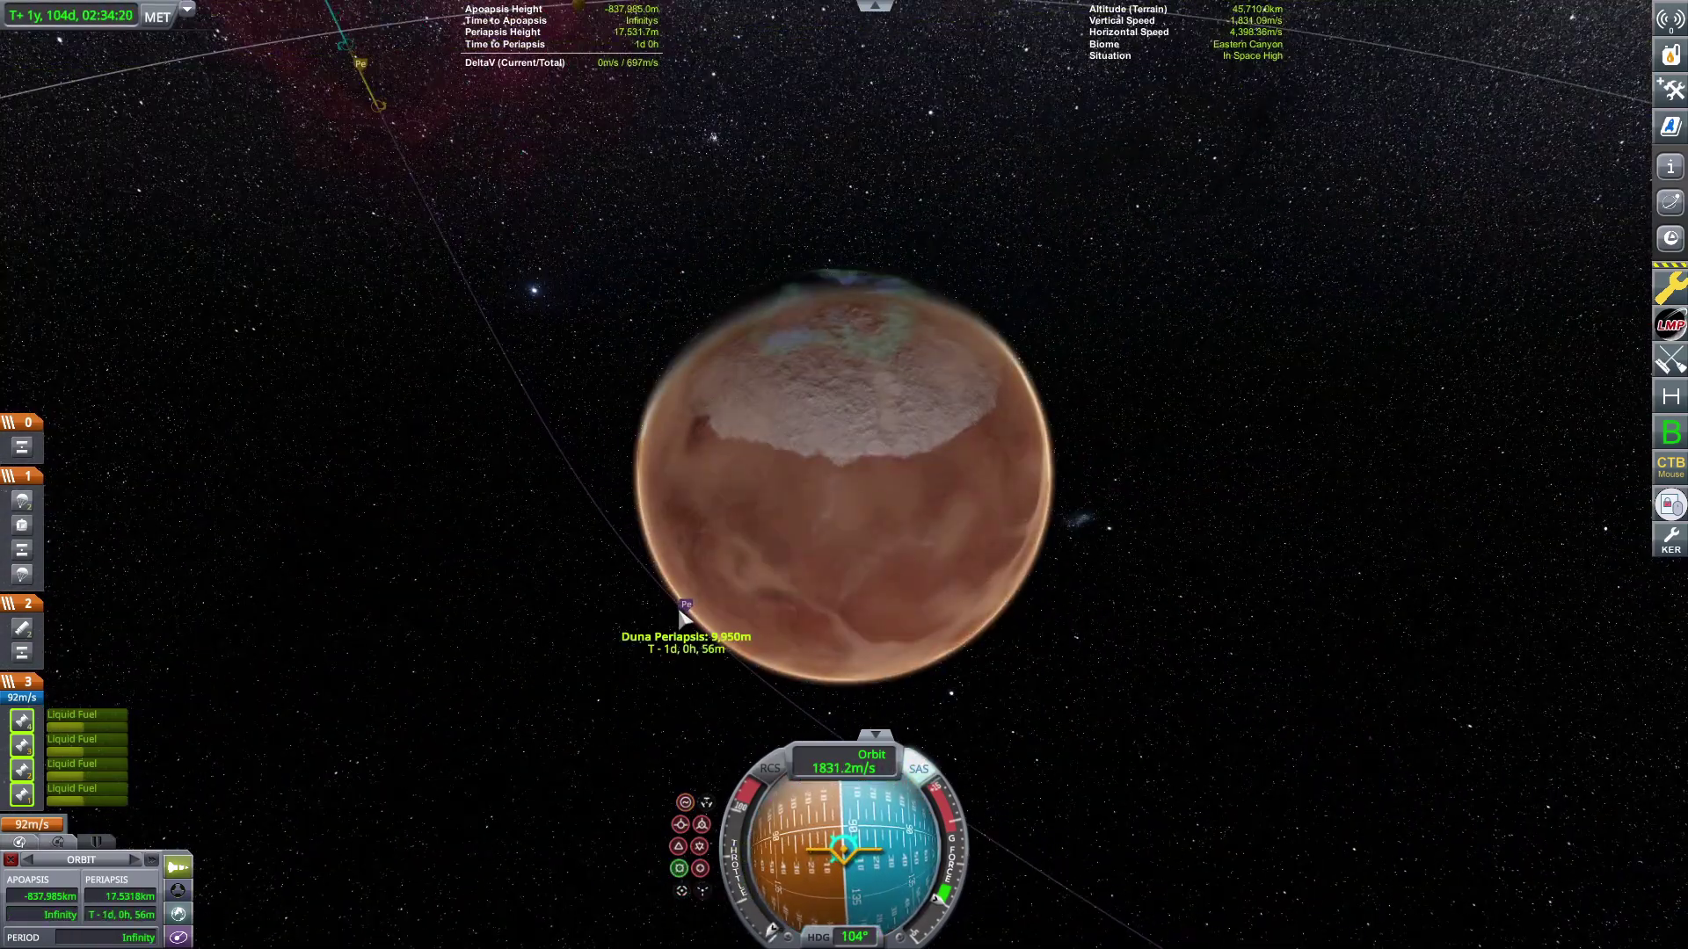
key("BackSpace")
key("period")
key("period")
key("period")
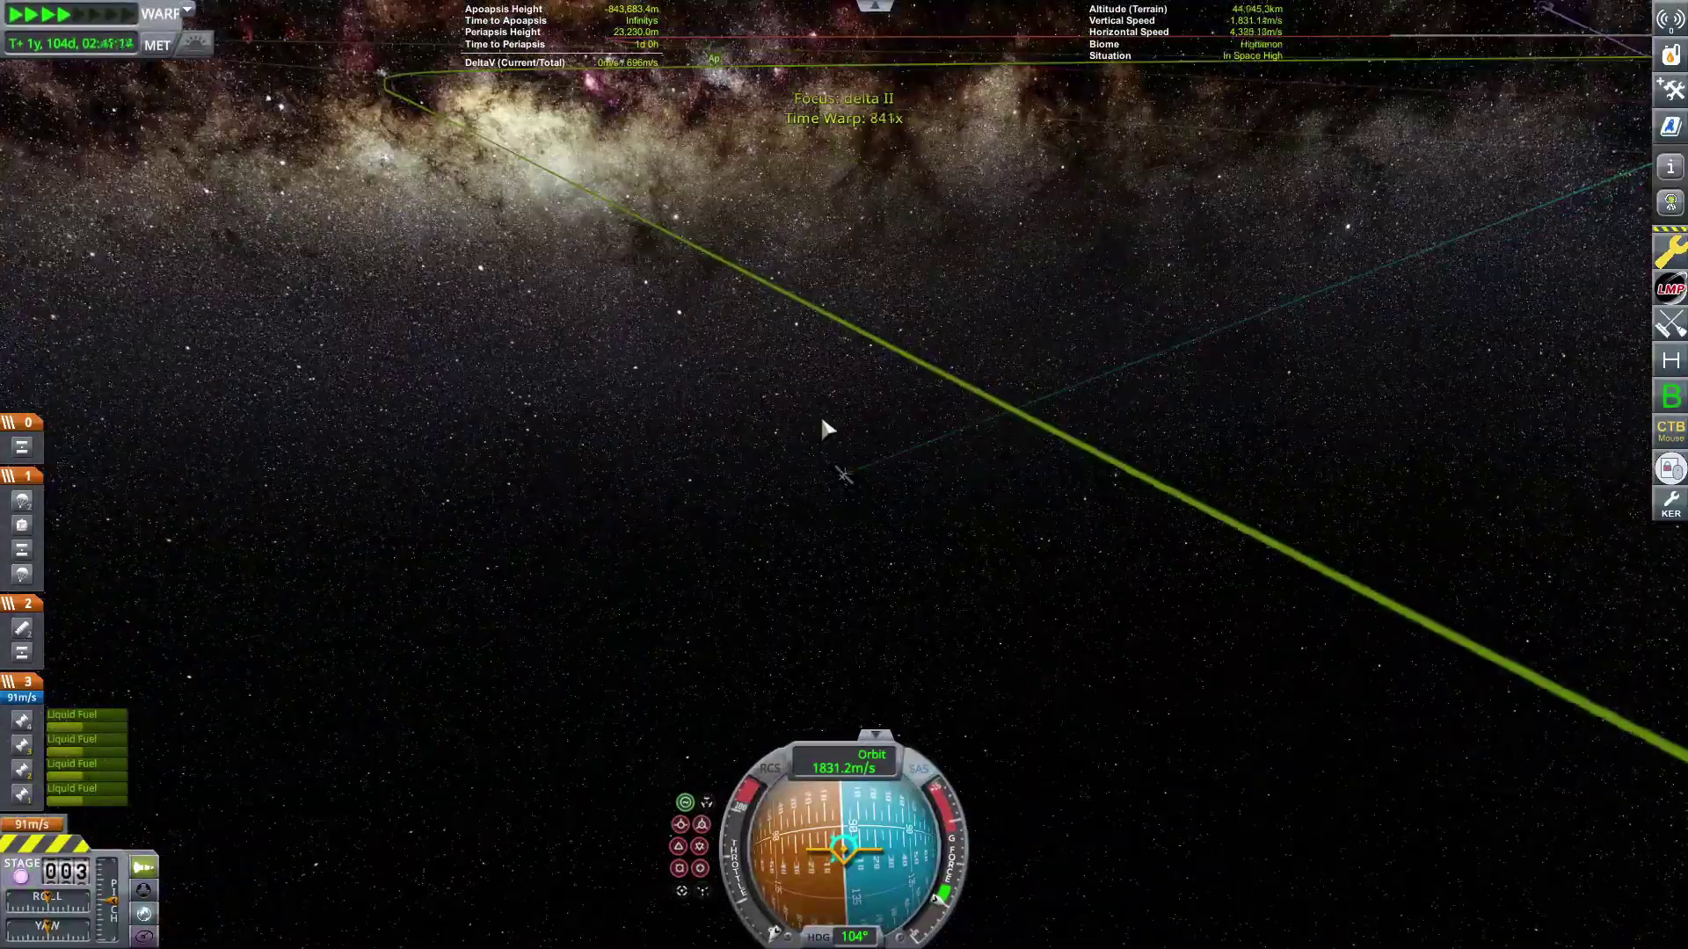
Return to the flight view and bring time warp back to 1x as the probe nears 82 km
left_click_drag(821, 413, 916, 402)
key("m")
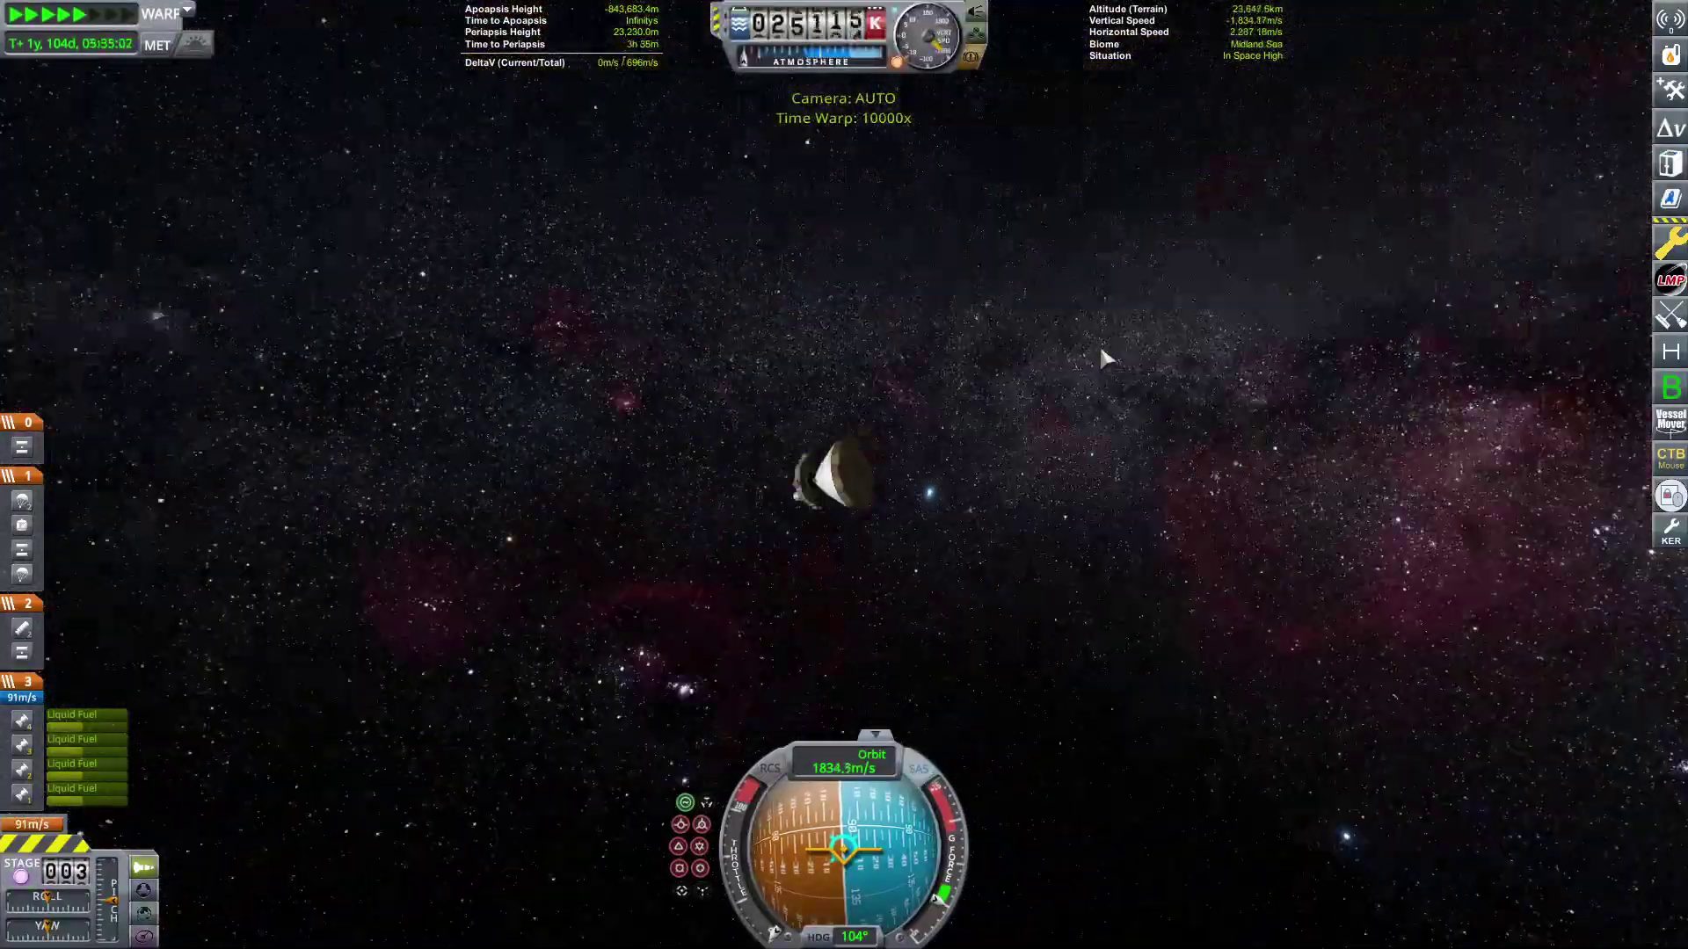
left_click_drag(844, 474, 1020, 452)
key("comma")
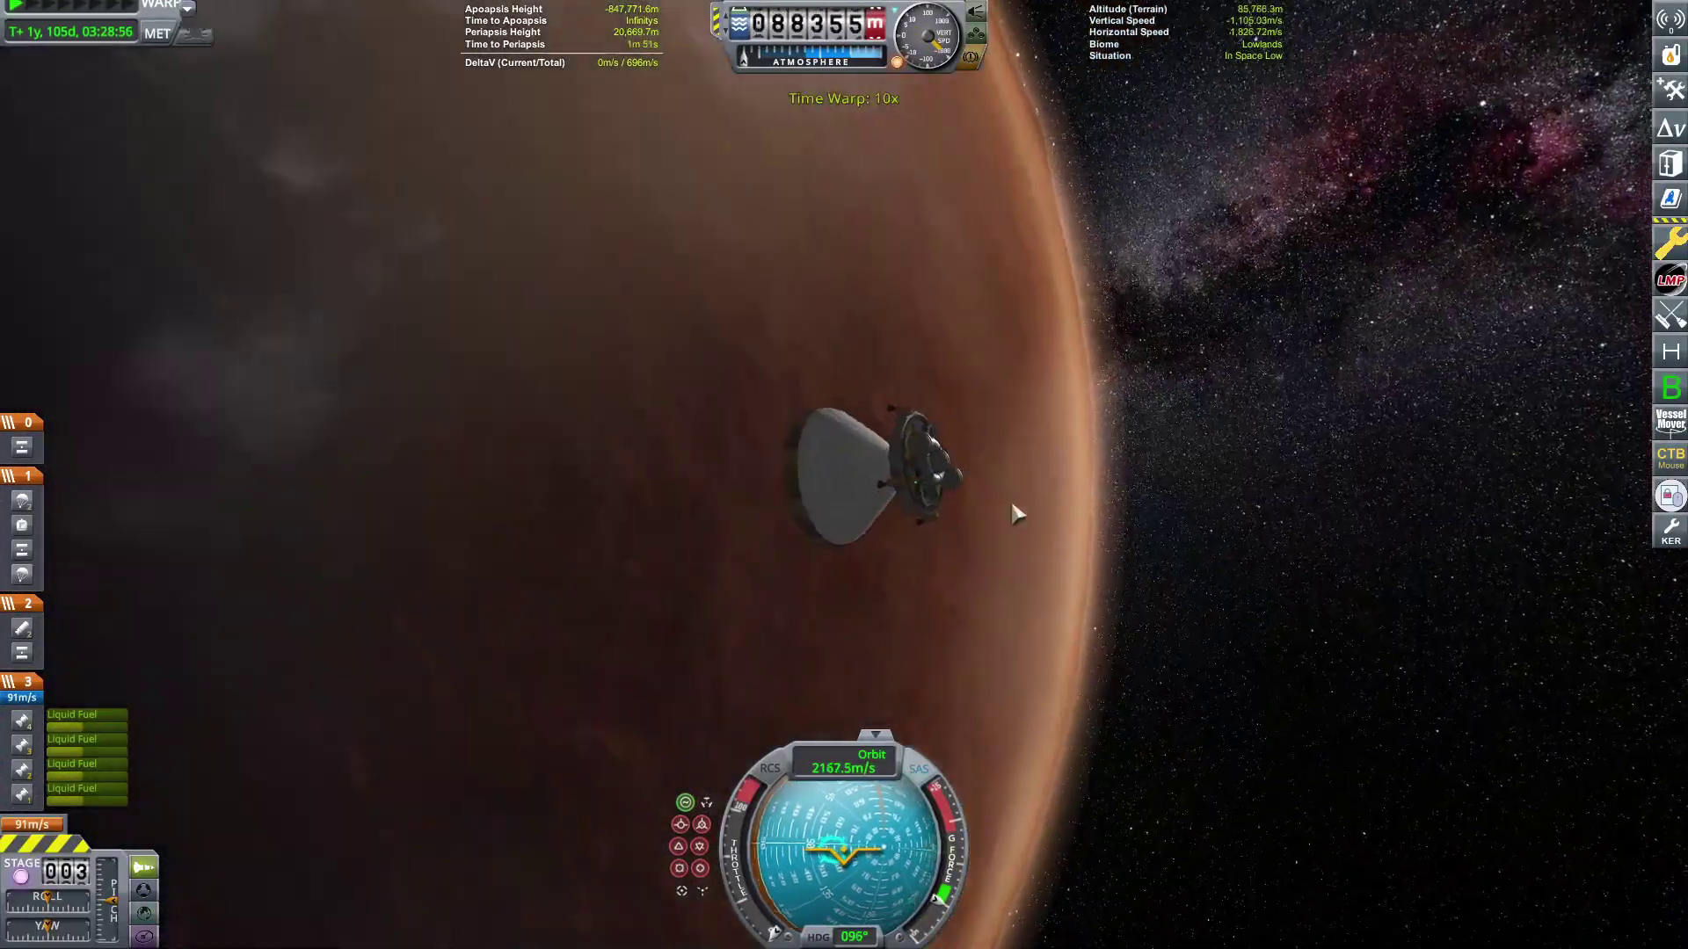
left_click_drag(1041, 456, 844, 475)
key("slash")
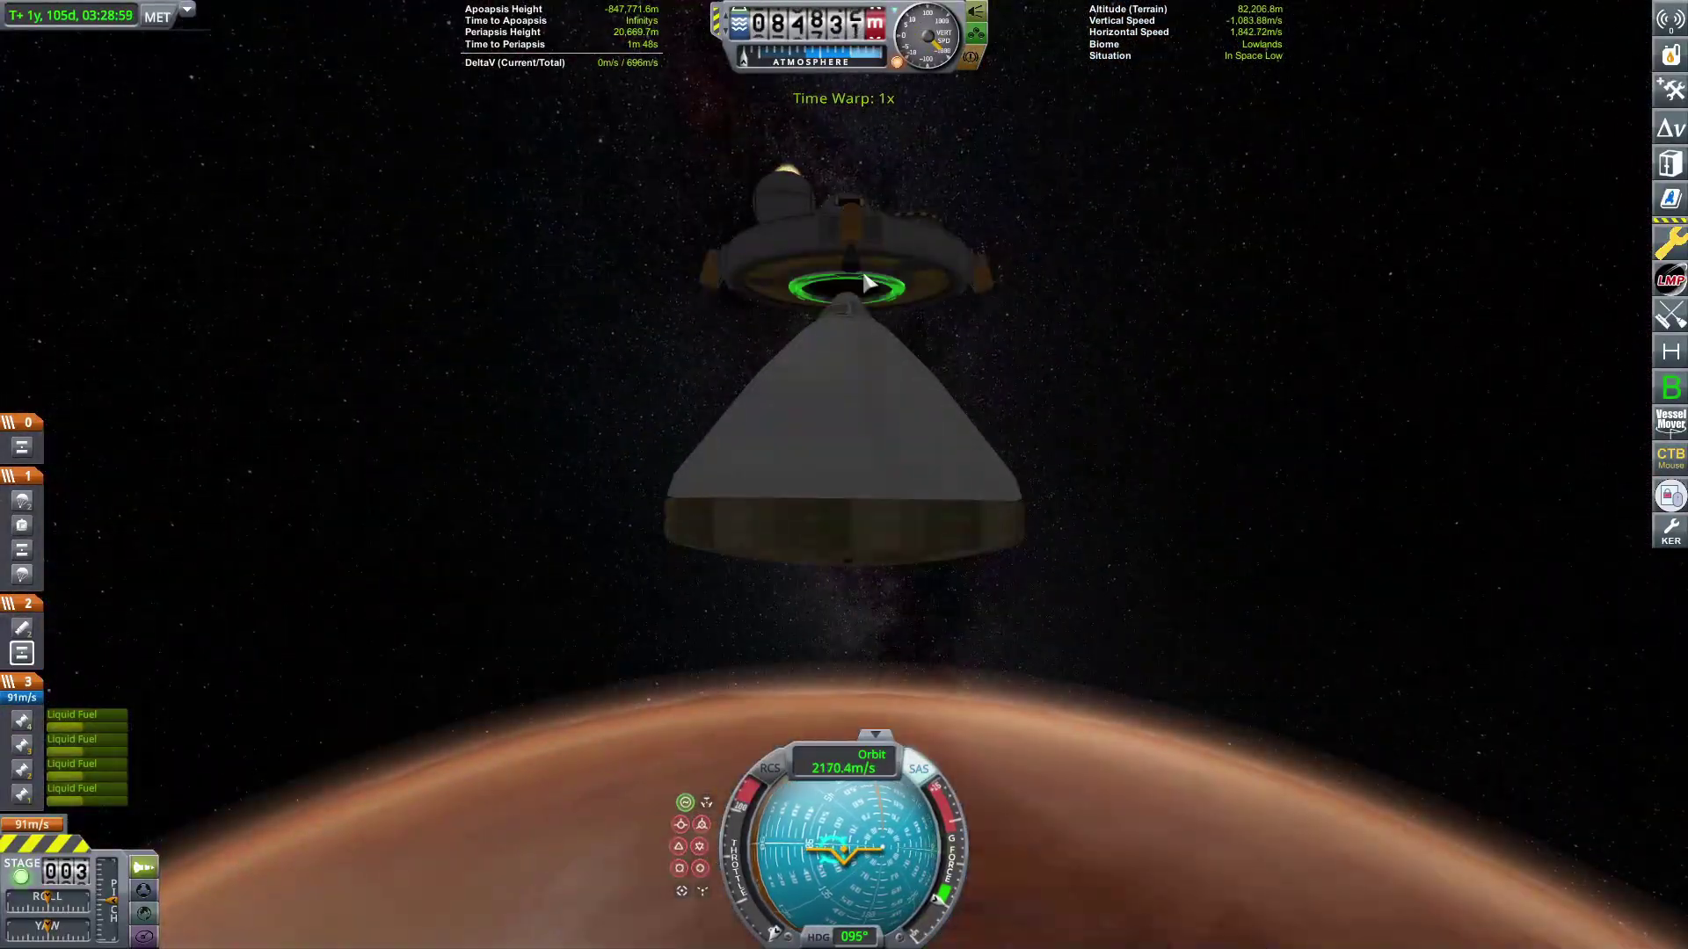
Decouple the capsule at the TS-12 Stack Separator and take control of the Delta II Probe
right_click(861, 269)
left_click(1049, 313)
key("bracketright")
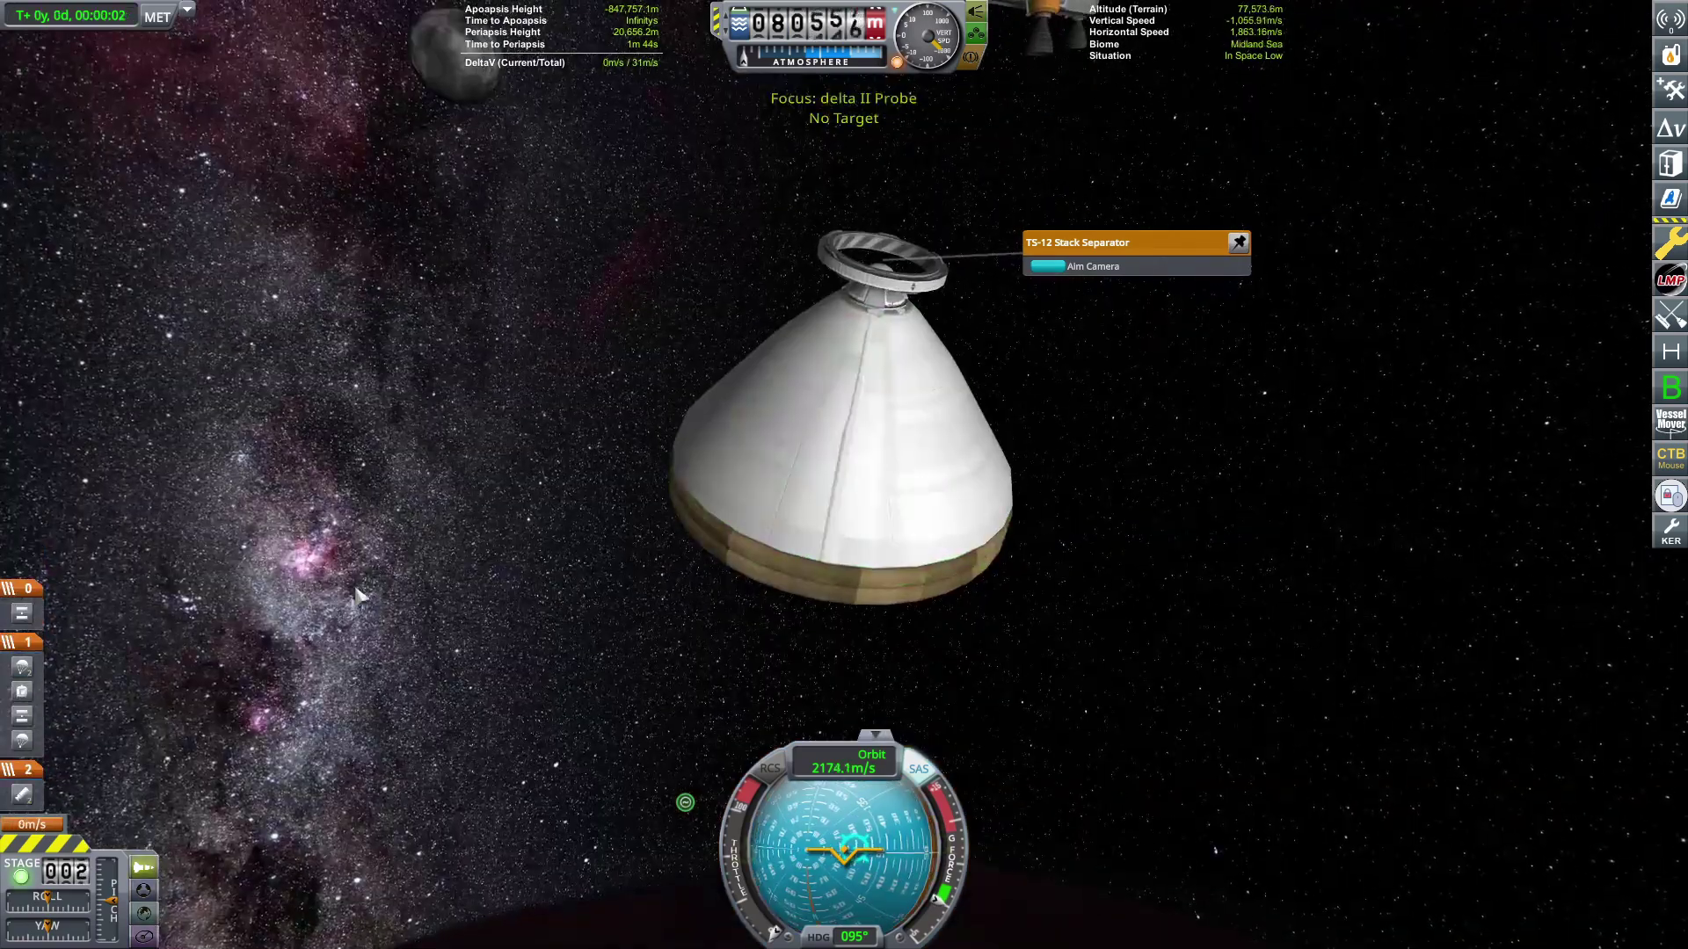
Add stage 3 and review the parachute's settings while the capsule aerobrakes over Duna
left_click(57, 804)
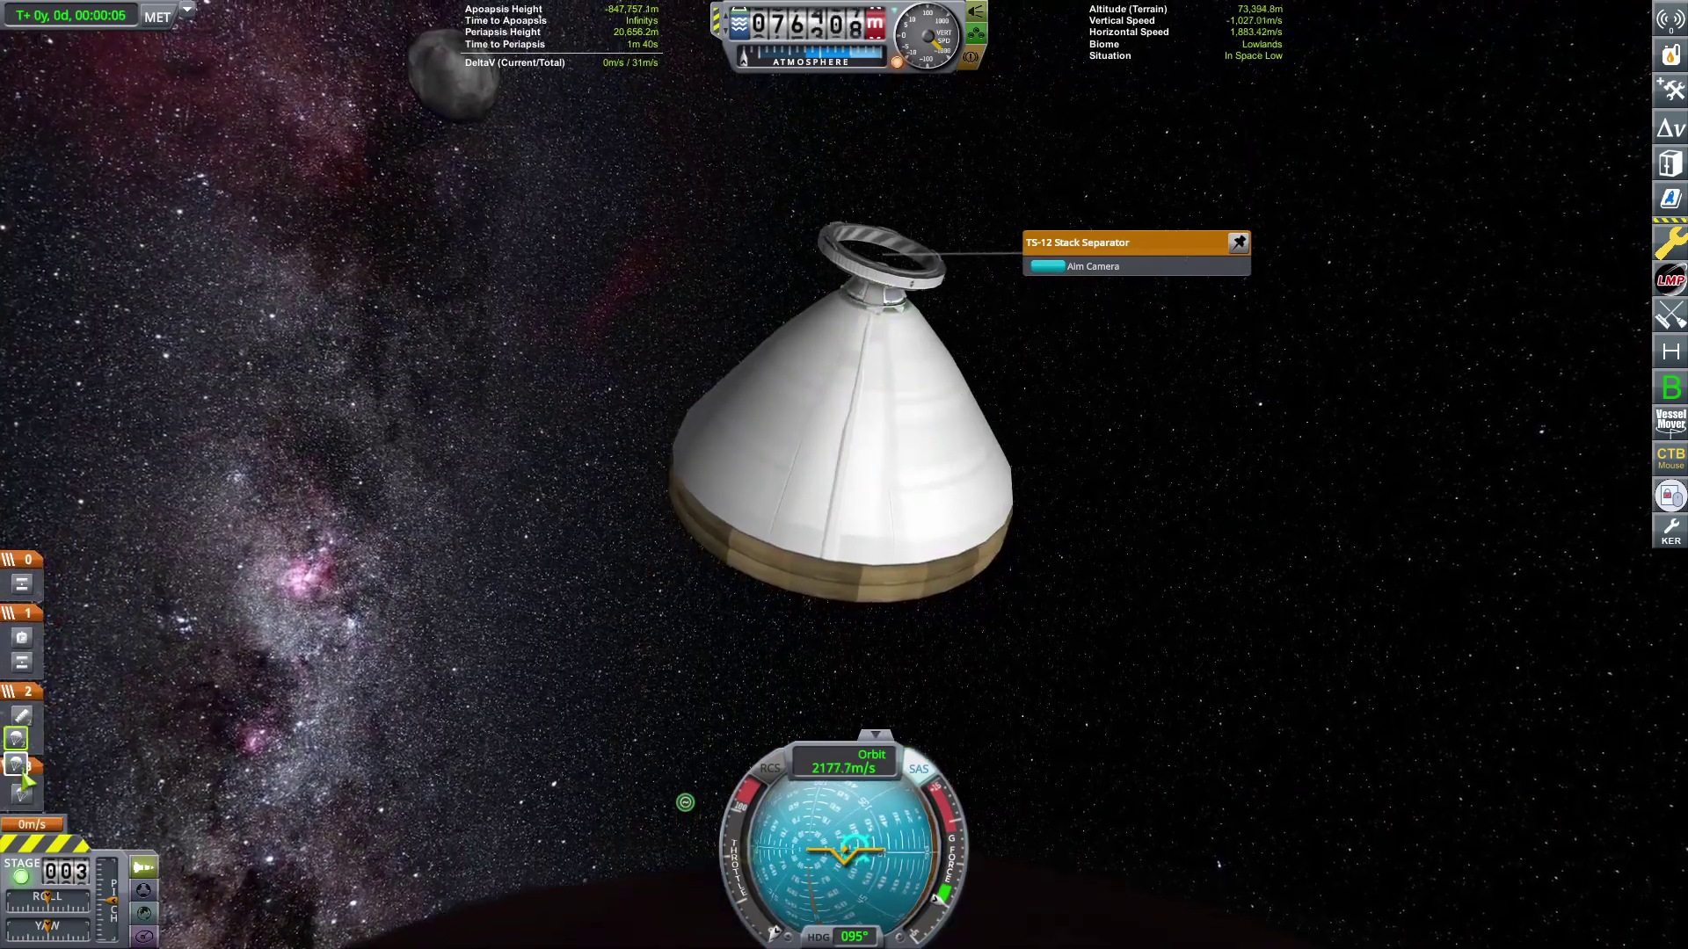
right_click(882, 264)
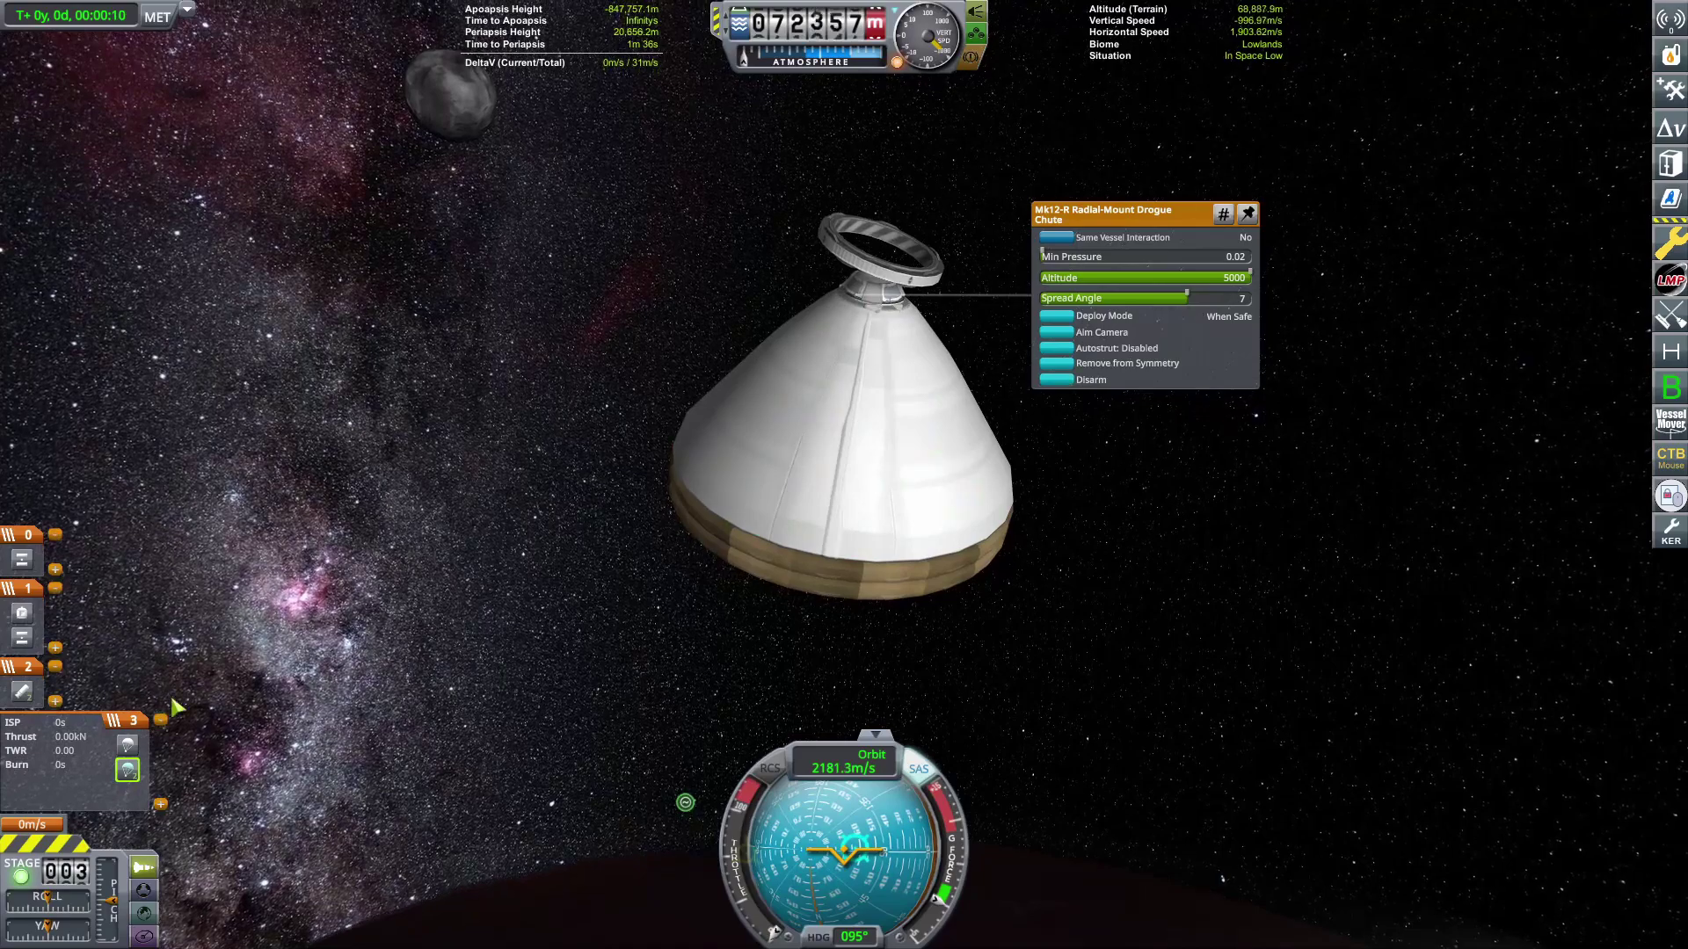
scroll(845, 475, "up", 5)
scroll(844, 475, "up", 5)
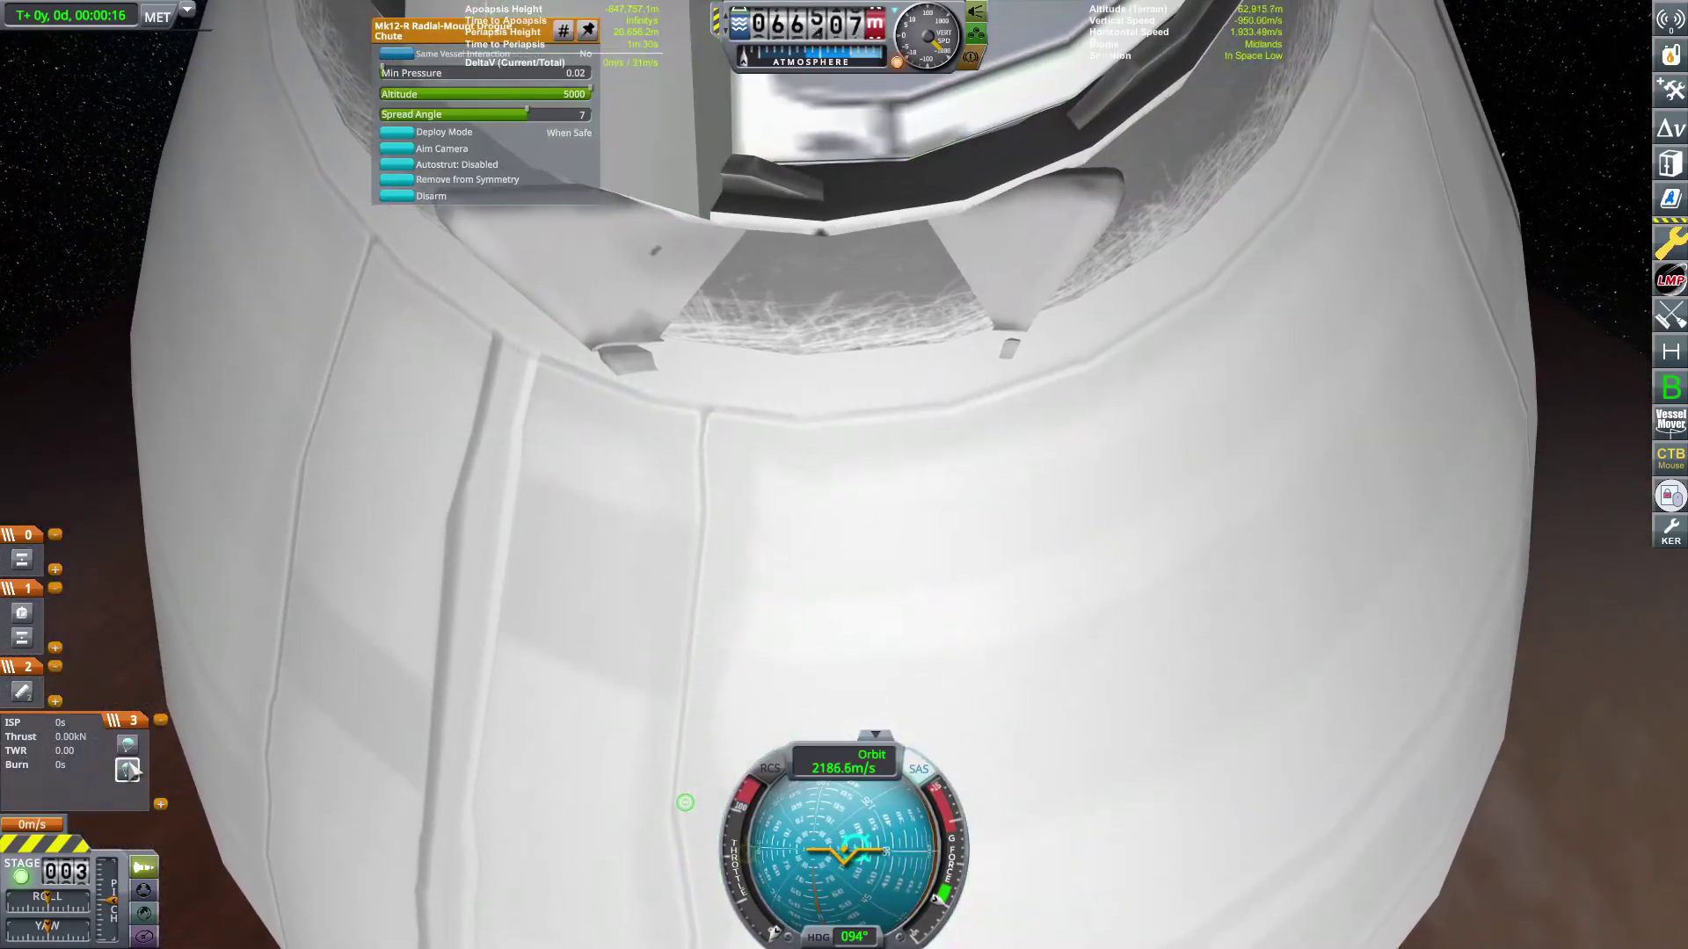
scroll(844, 475, "down", 8)
left_click(892, 705)
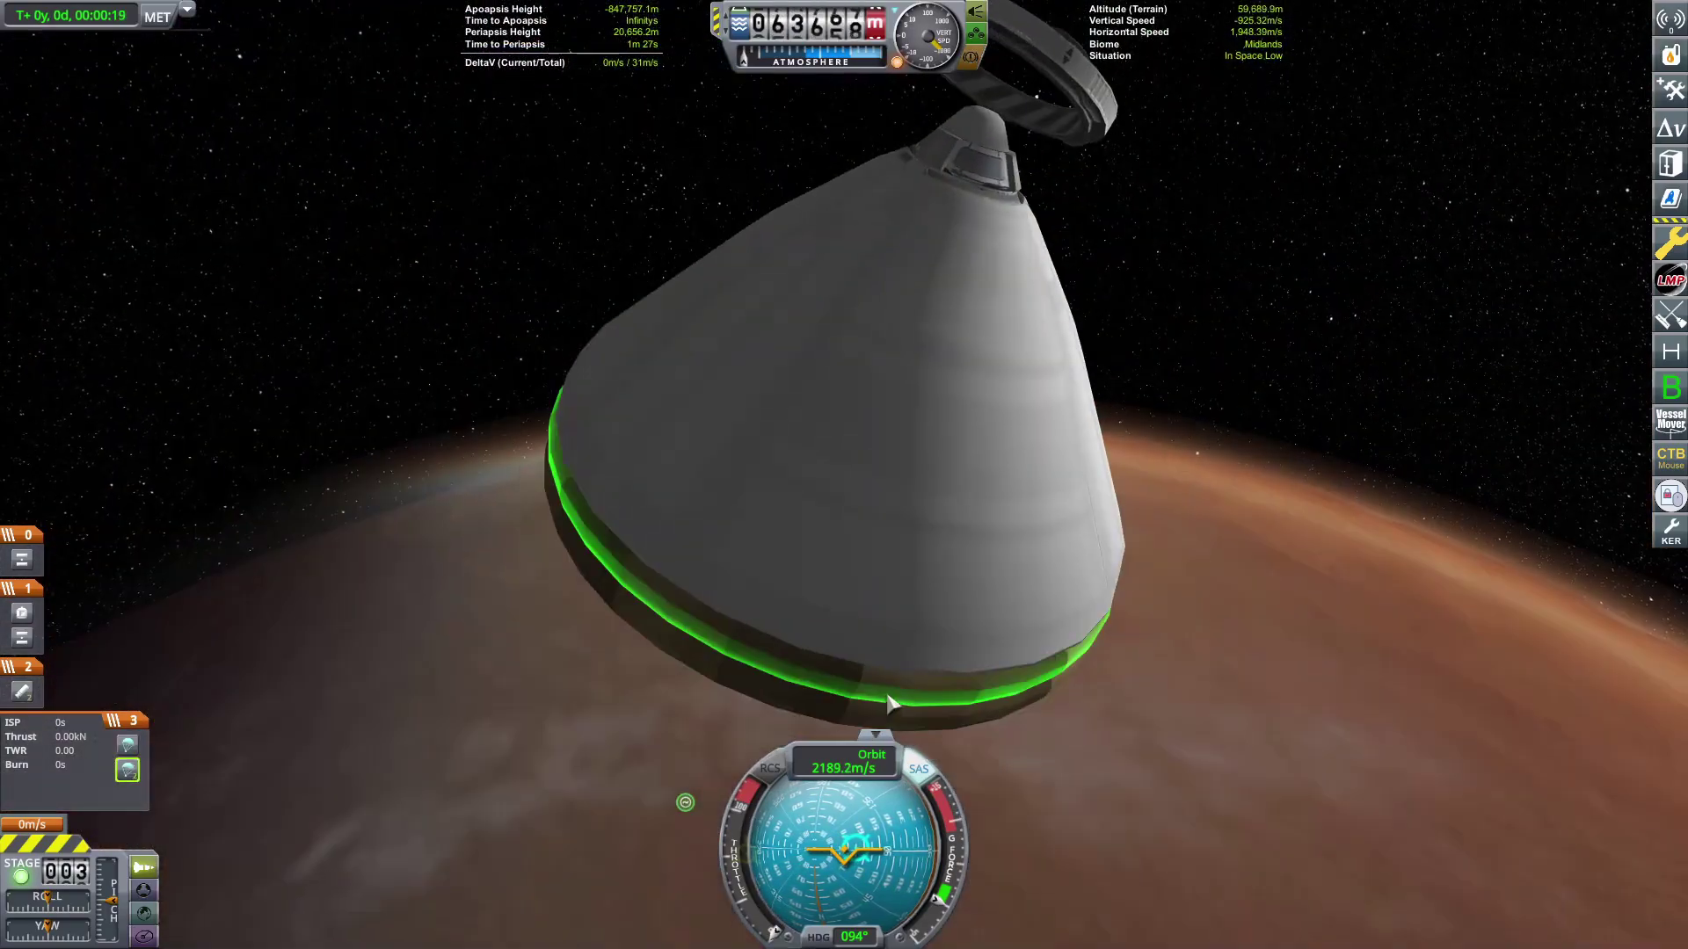
scroll(892, 705, "down", 5)
left_click_drag(877, 311, 1141, 501)
scroll(1142, 502, "up", 3)
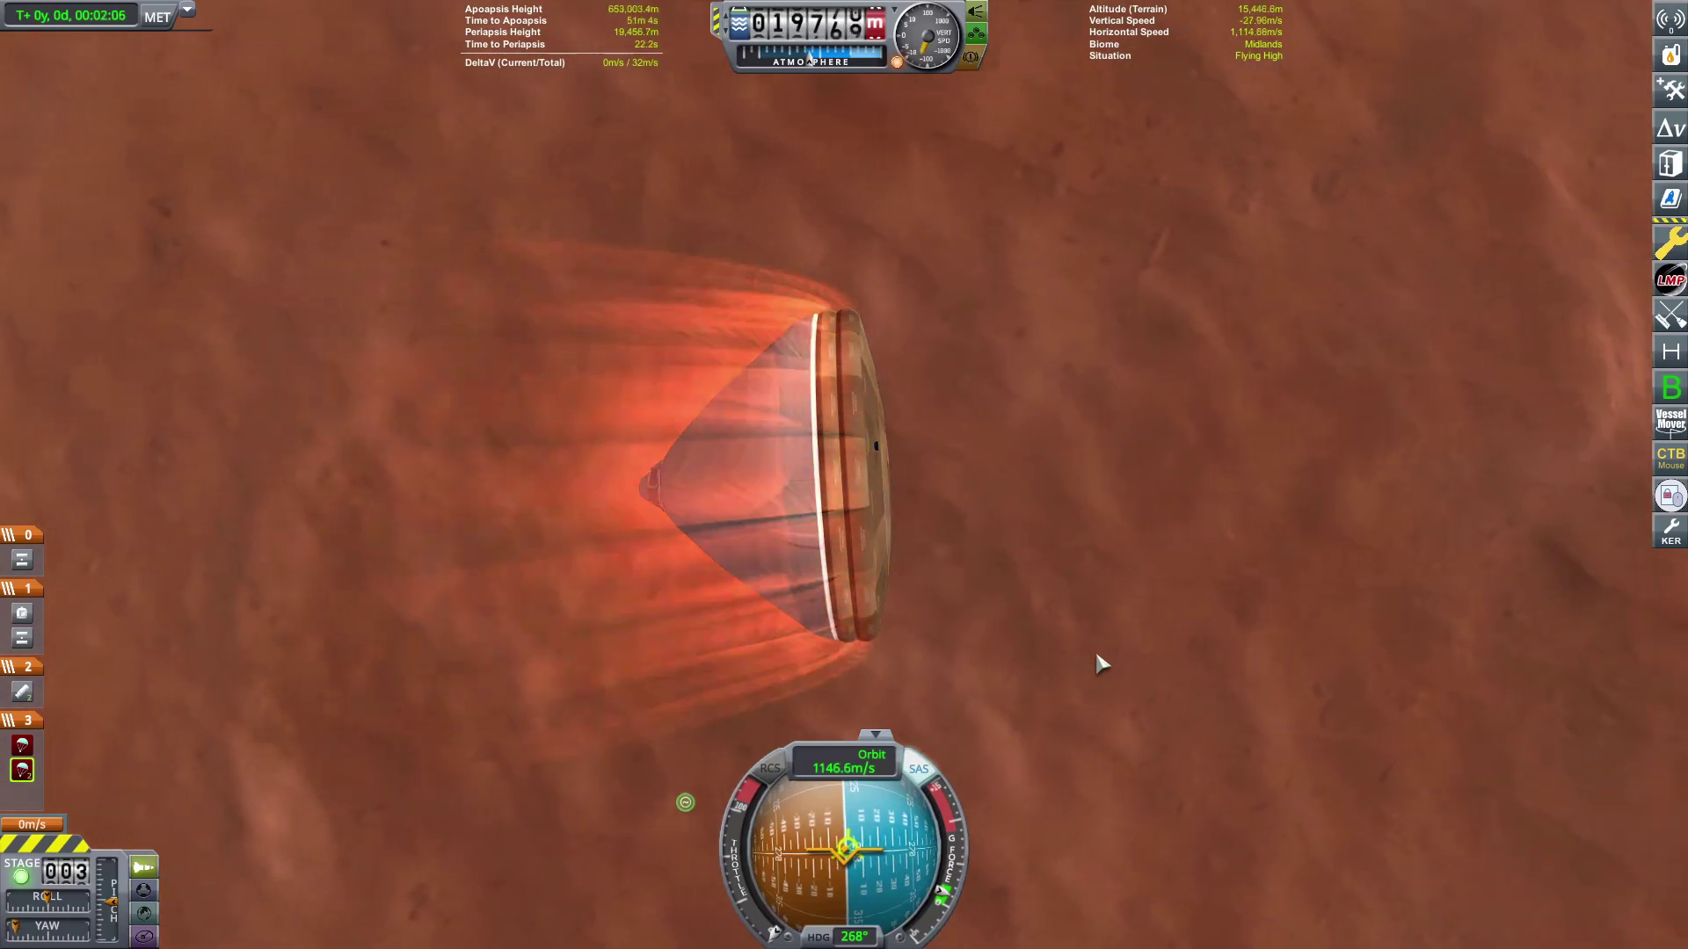
Follow the heat-shielded entry over Duna at warp until the parachute opens near 4.4 km
mouse_move(1094, 648)
left_mouse_down()
mouse_move(1112, 544)
mouse_move(1036, 346)
left_mouse_up()
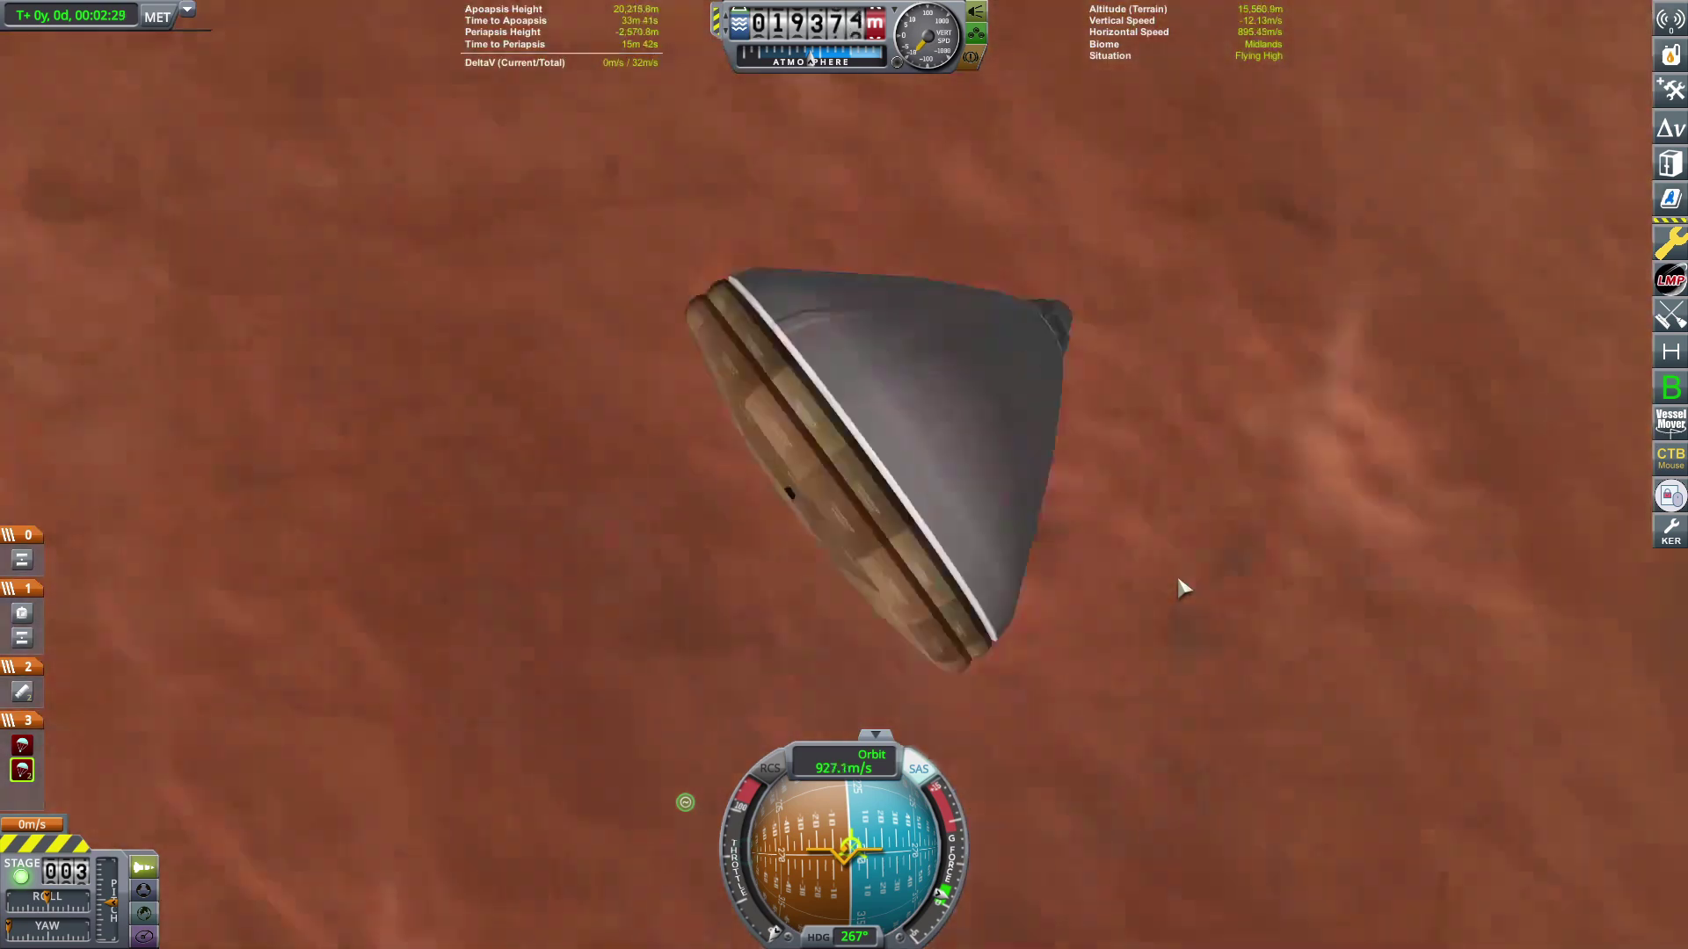
left_click_drag(1177, 572, 1181, 527)
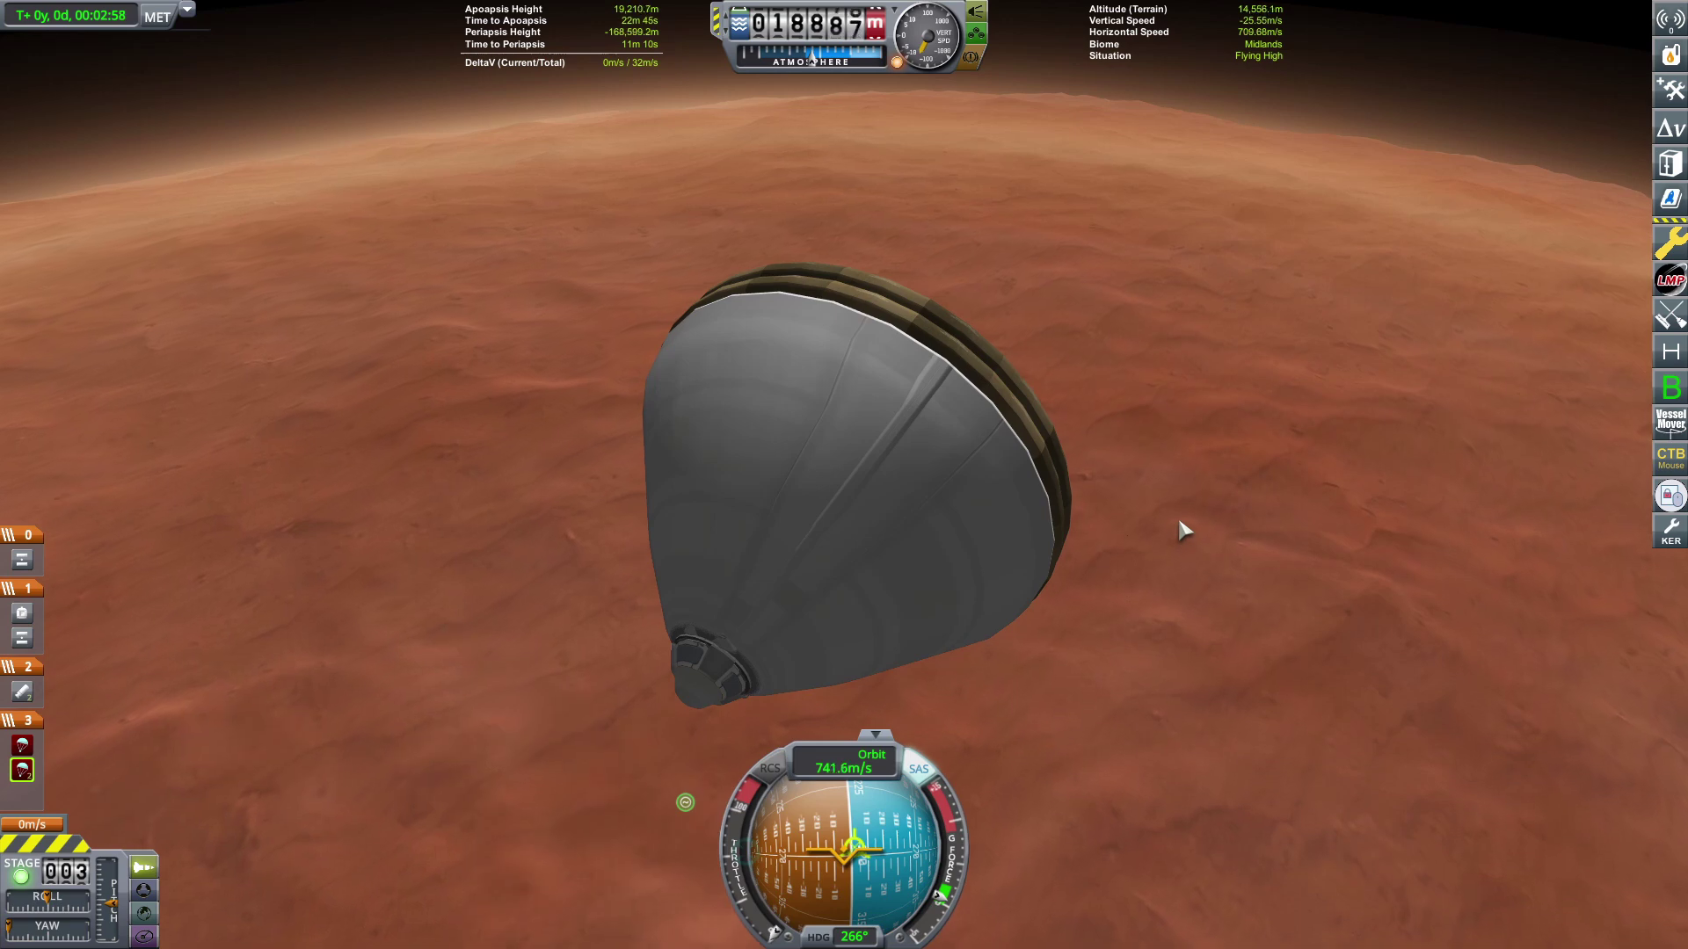
key("period")
key("period")
key("period")
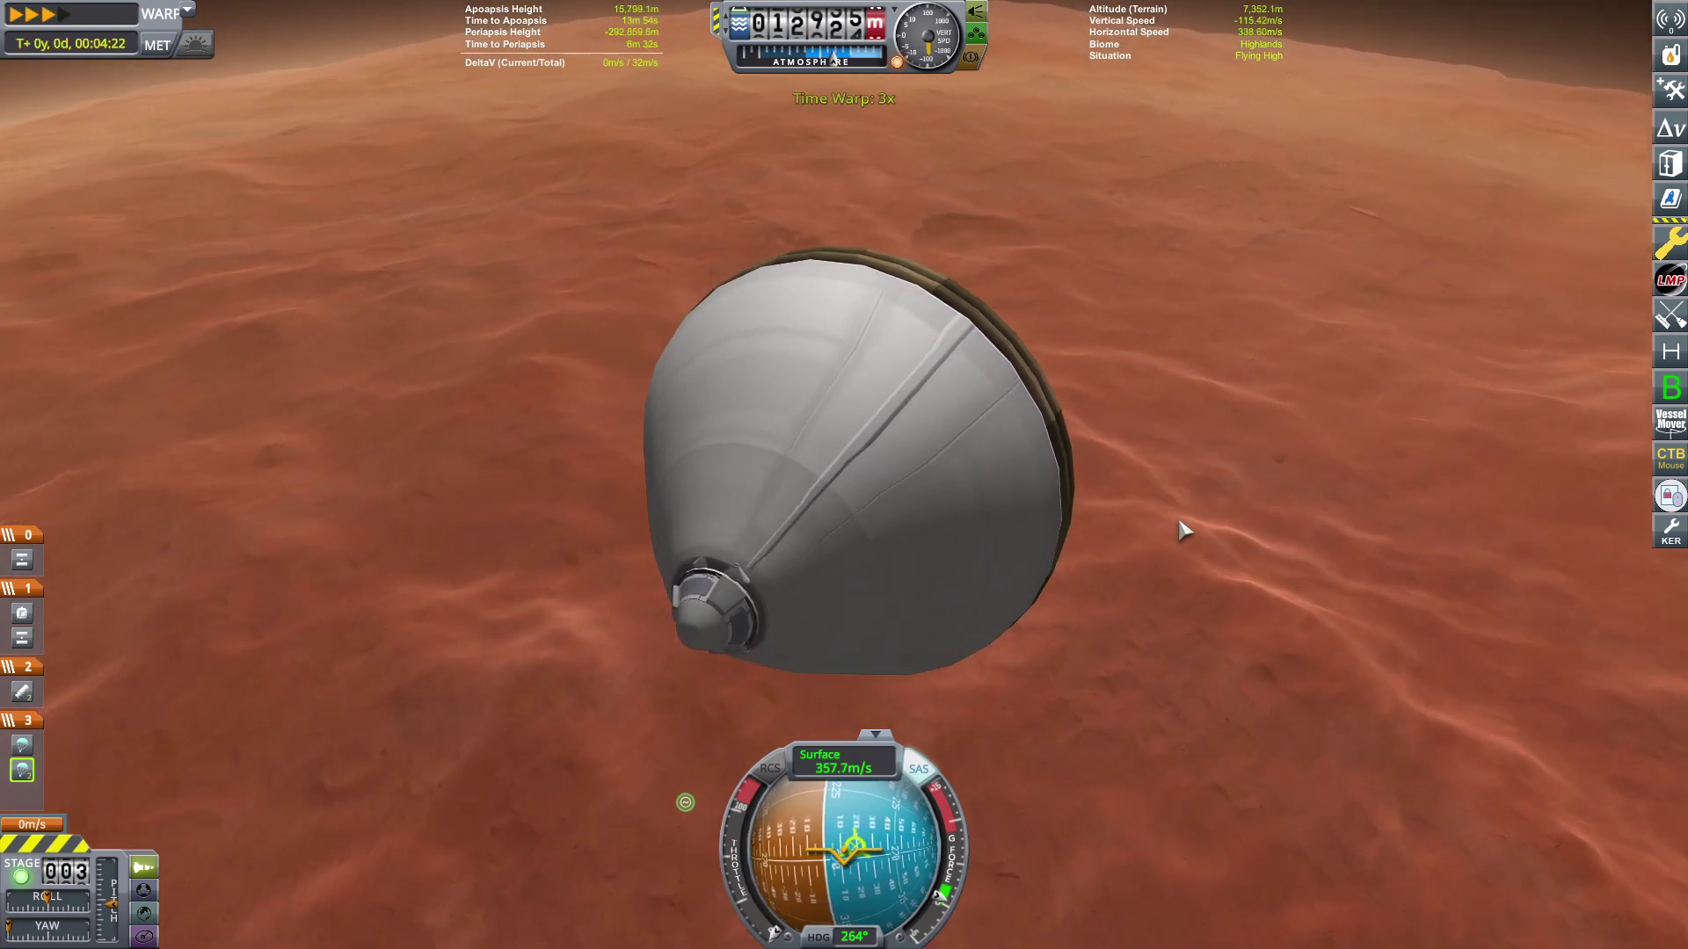
key("slash")
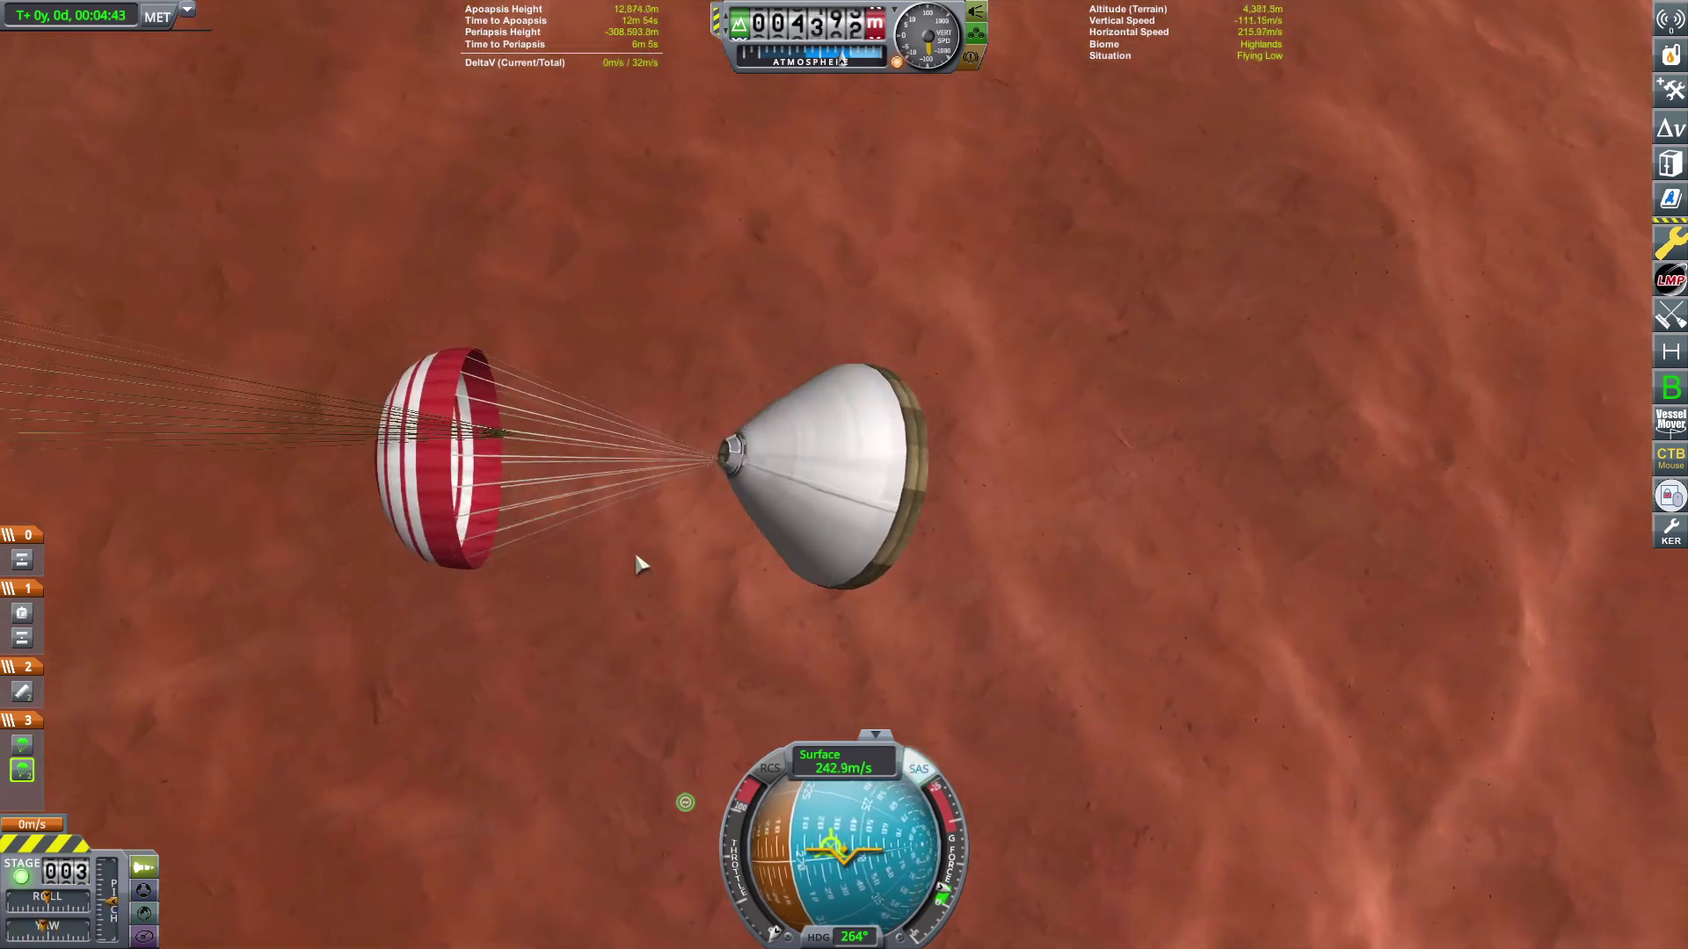
Speed up the parachute descent and inspect the protective shell and stack separator part menus
left_click_drag(636, 564, 1015, 491)
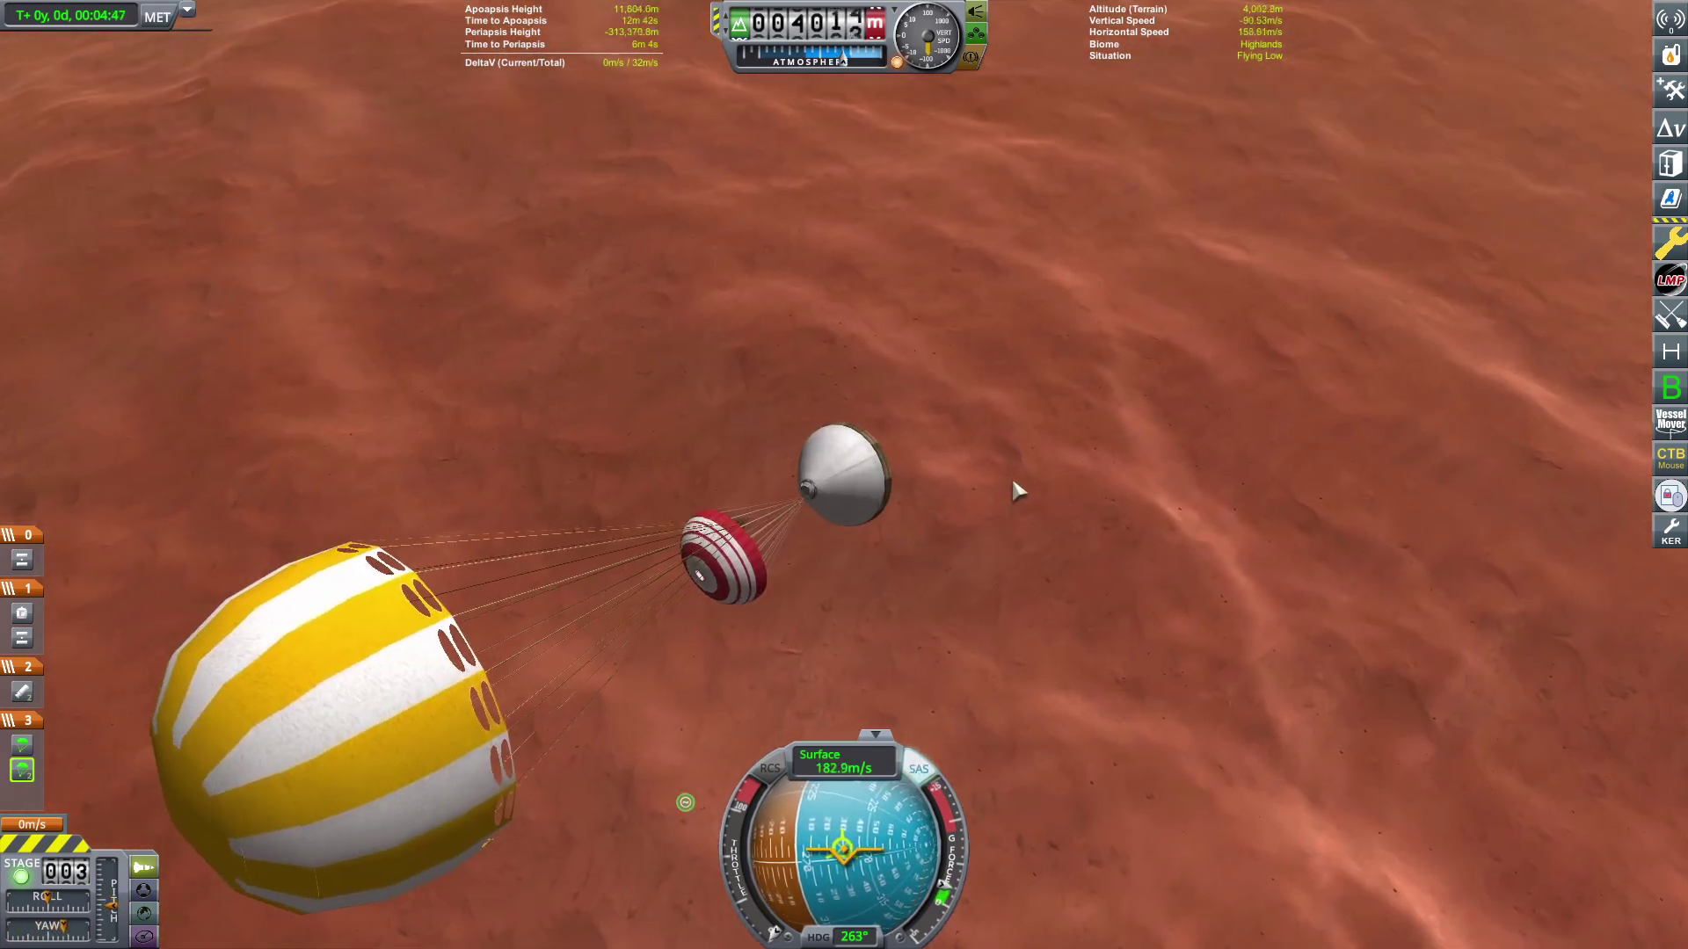
scroll(895, 622, "up", 3)
key("period")
key("period")
key("period")
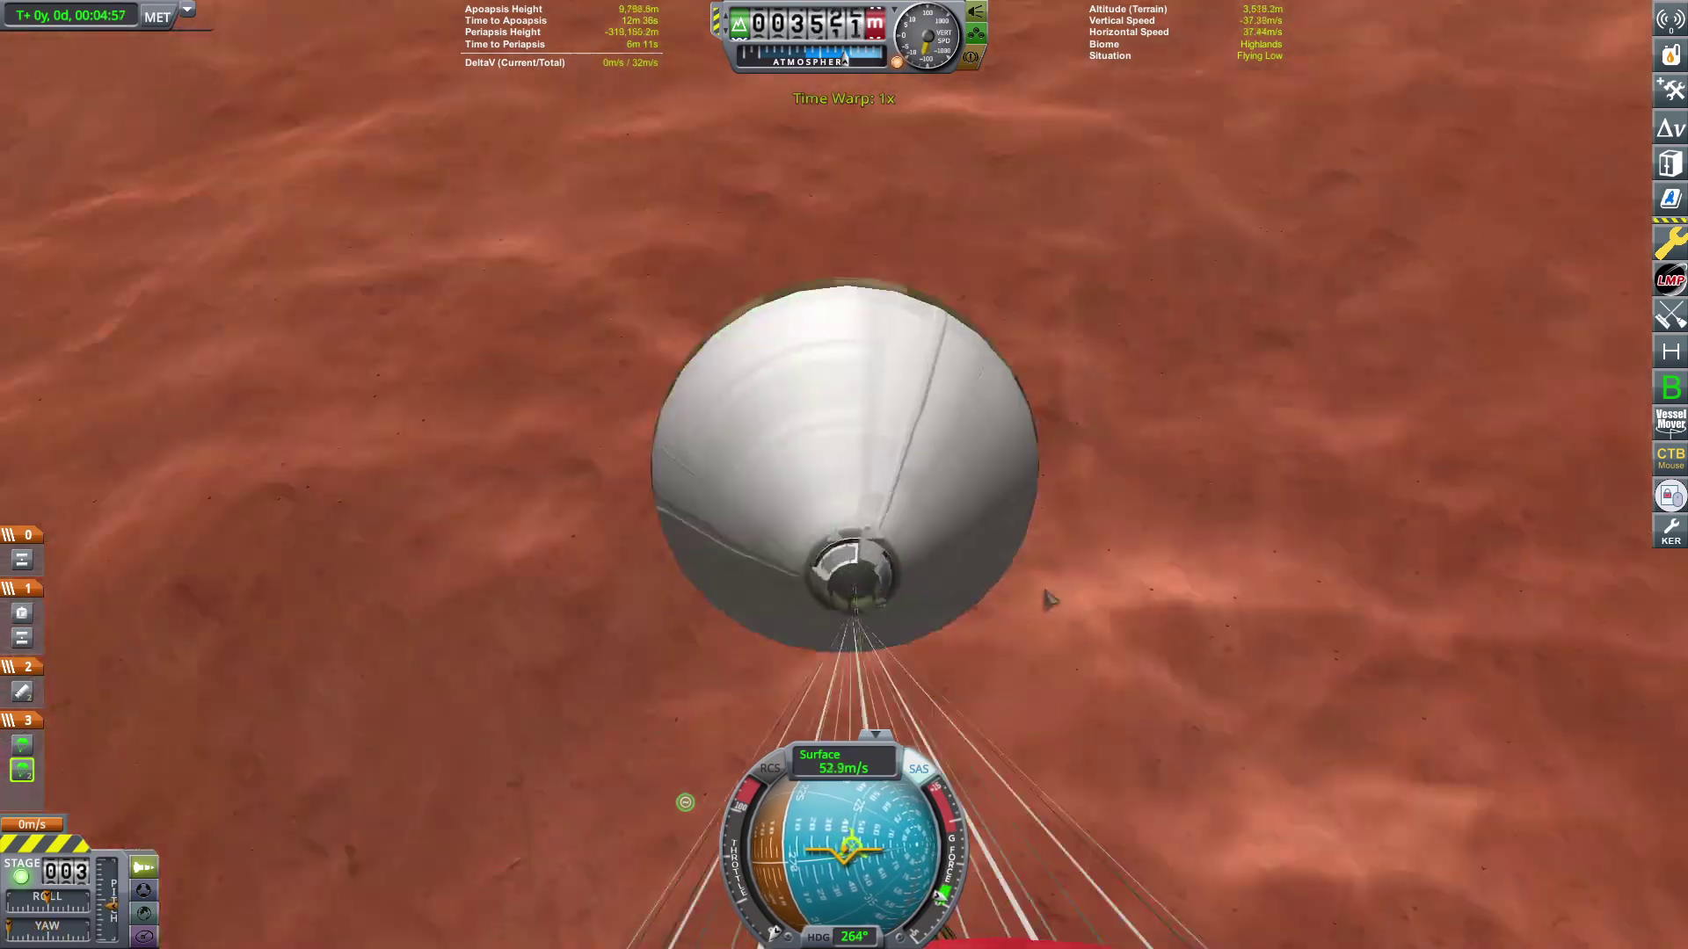
scroll(901, 621, "up", 8)
right_click(900, 622)
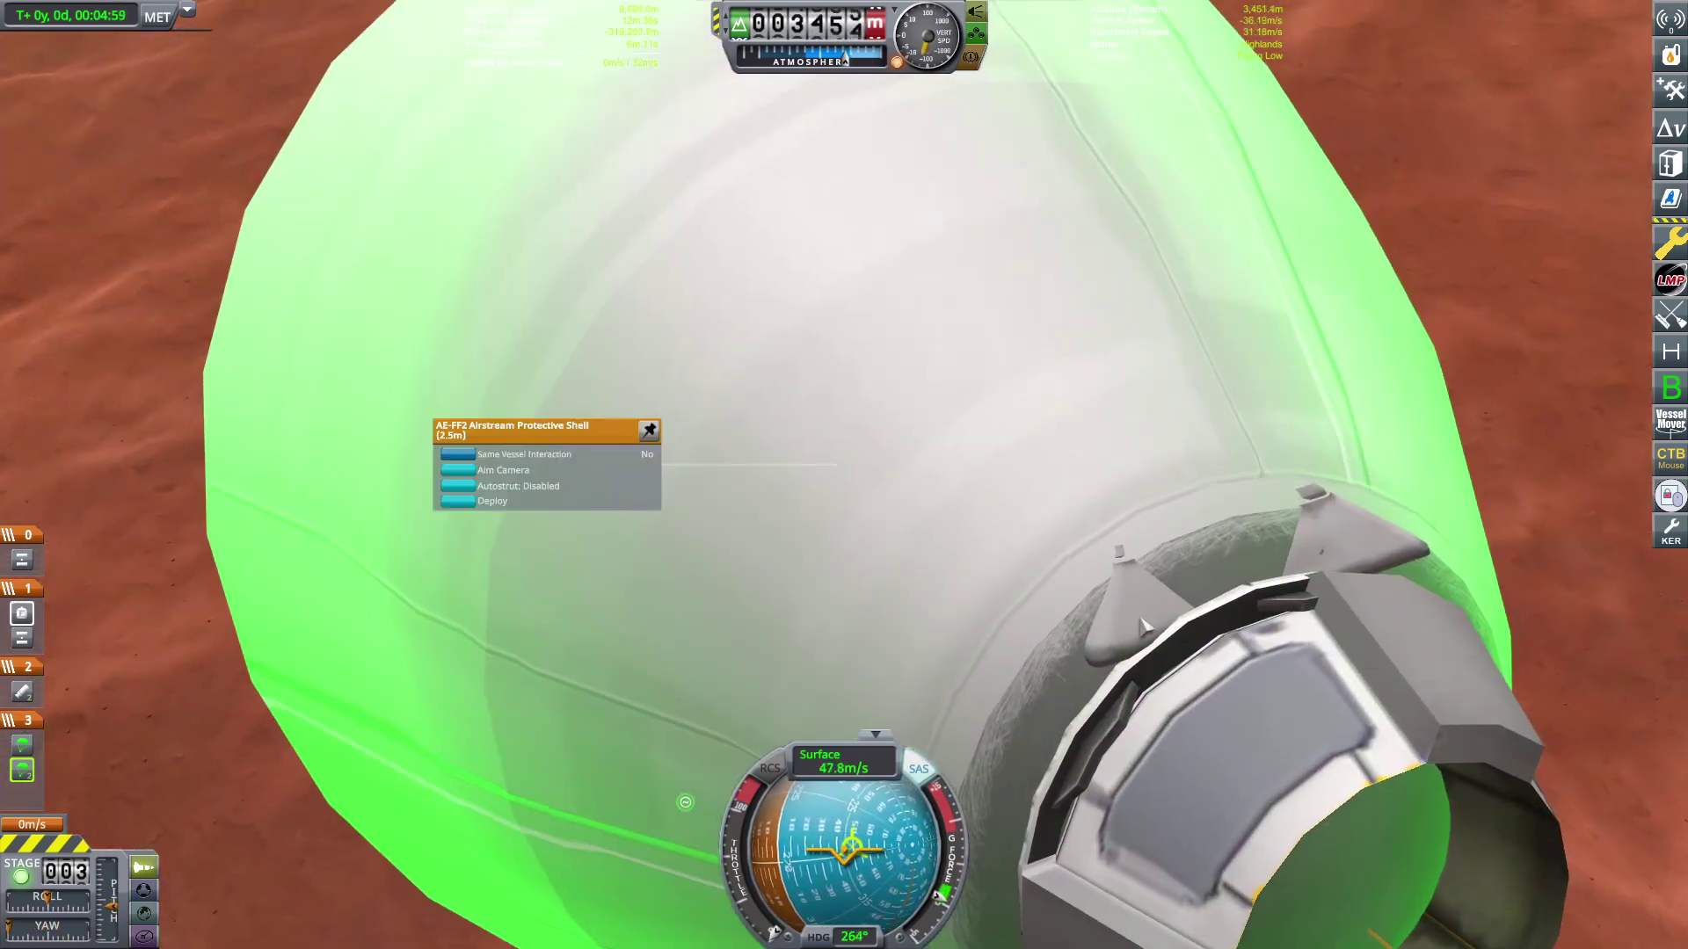
scroll(901, 538, "up", 5)
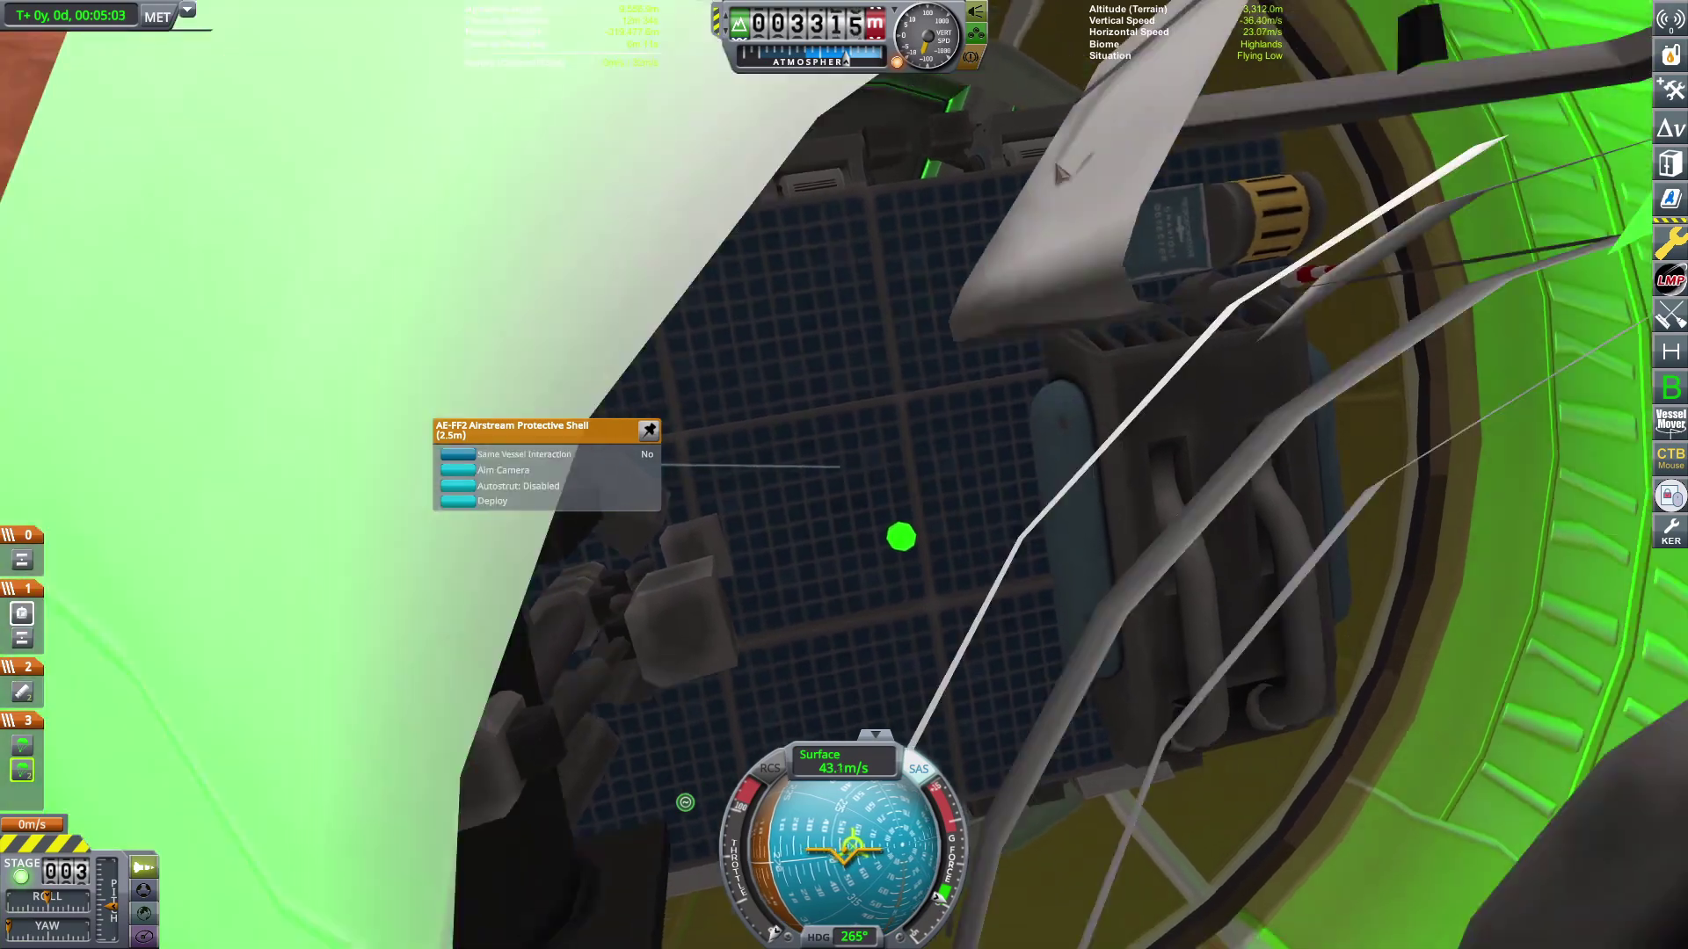
right_click(1556, 634)
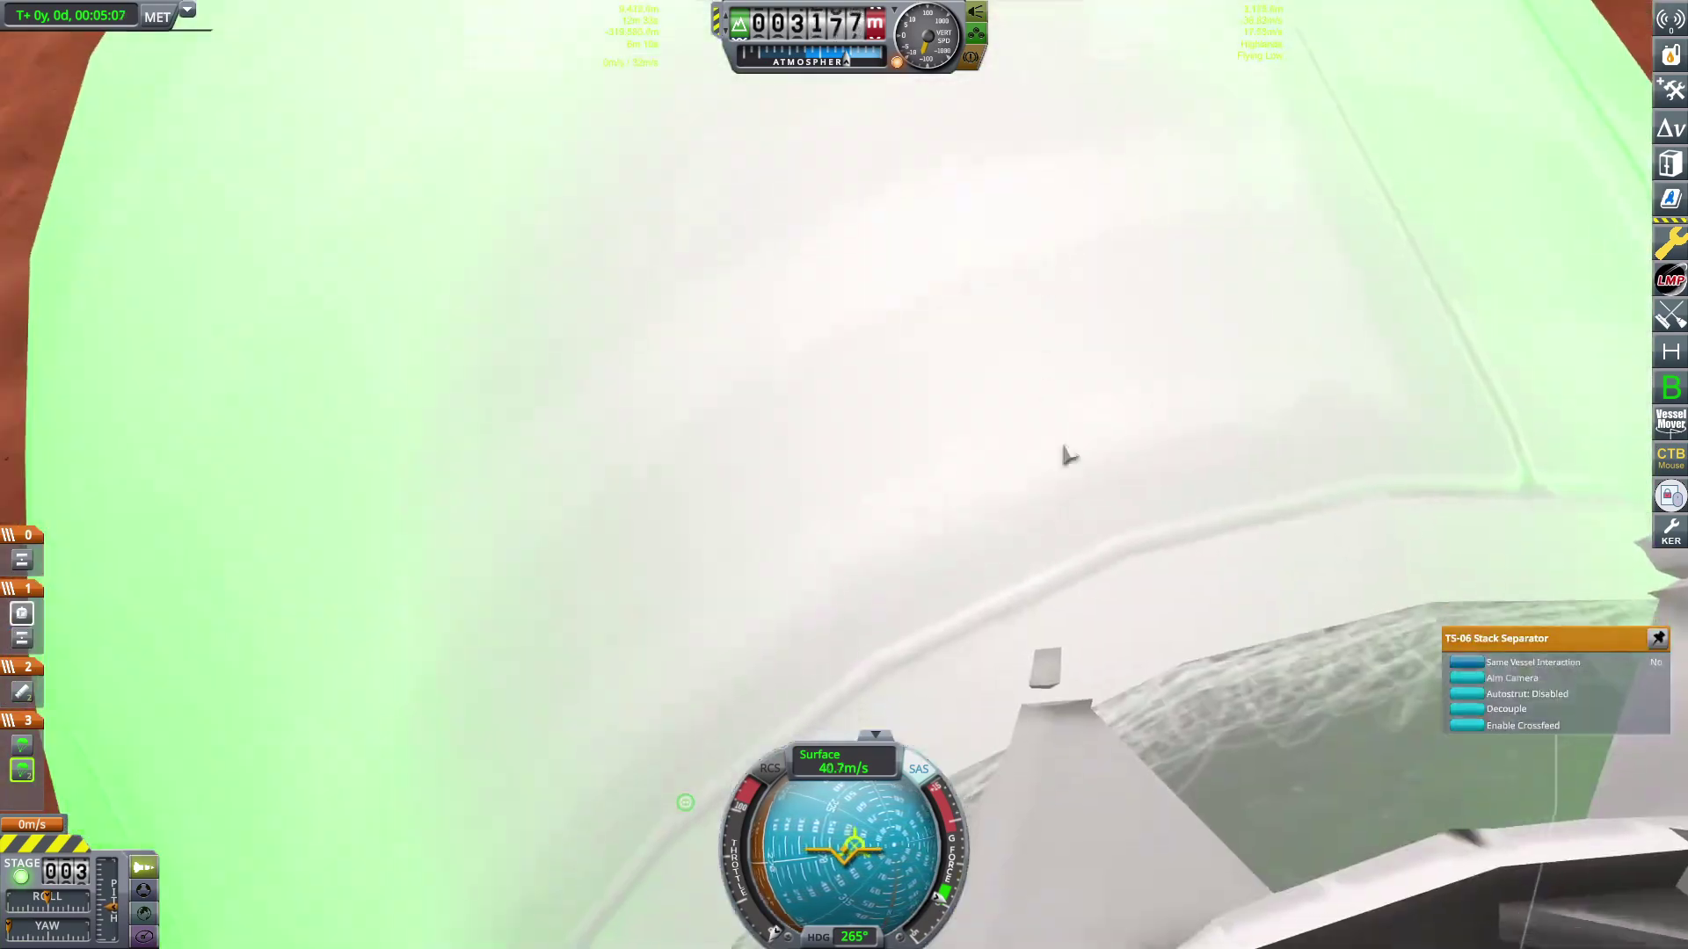
scroll(1068, 456, "down", 5)
scroll(989, 462, "down", 8)
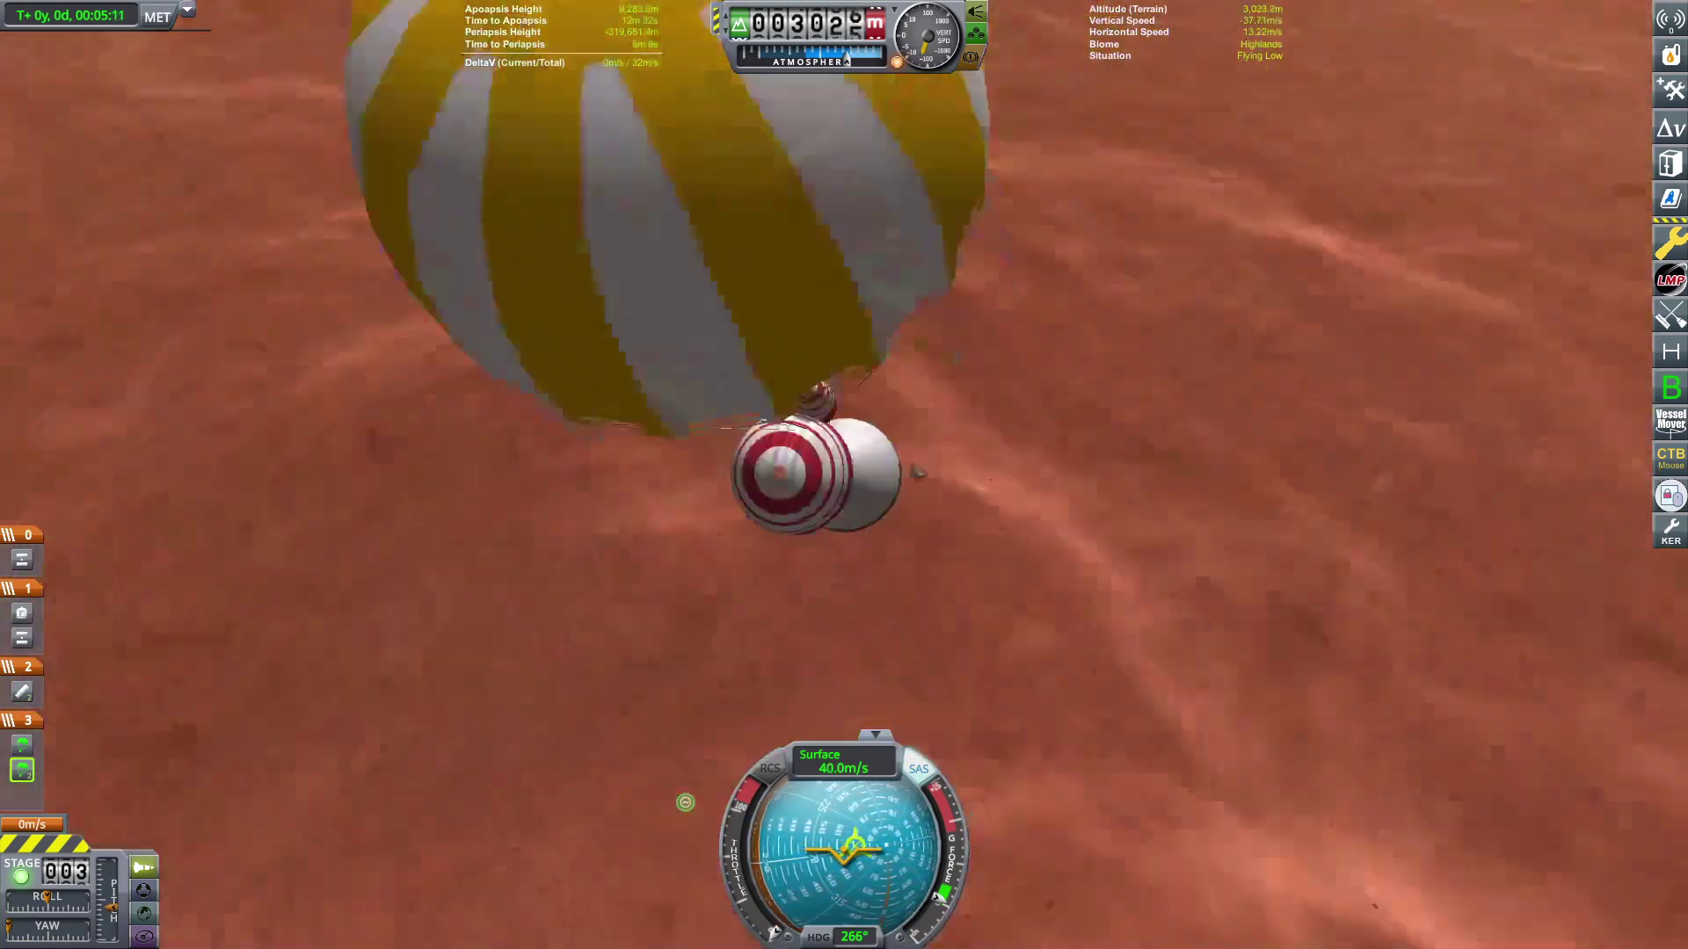
scroll(919, 473, "down", 5)
Warp the parachute descent, return to 1x, and ignite the retro rockets just before touchdown
left_click_drag(919, 473, 961, 461)
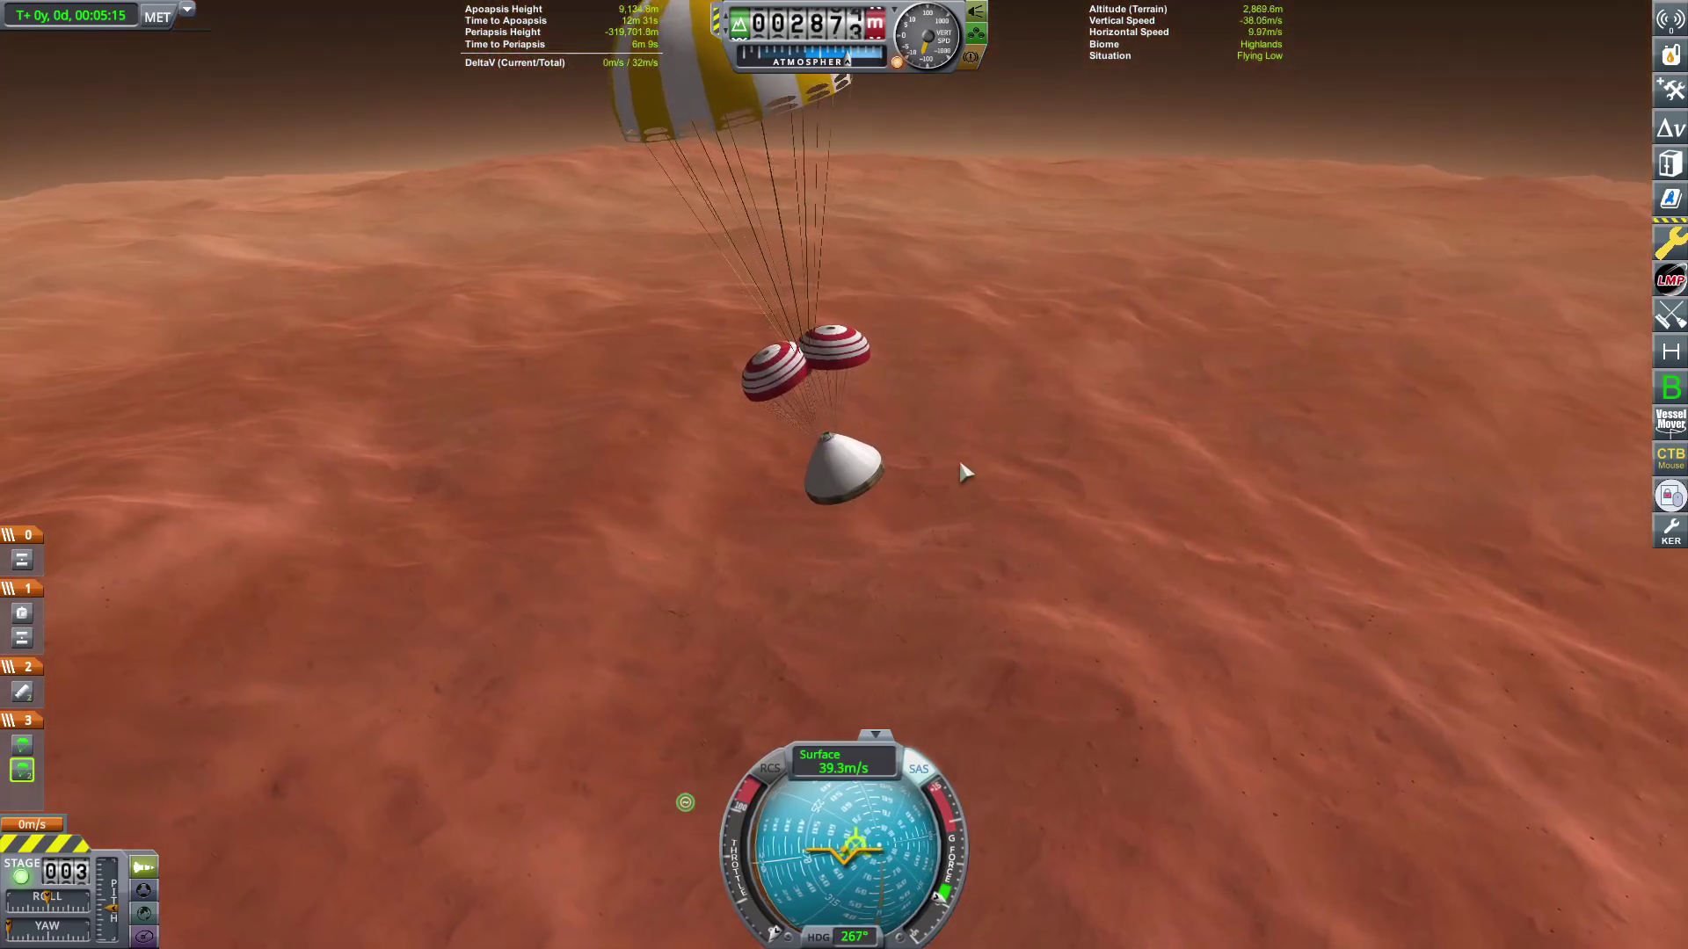
key("period")
key("period")
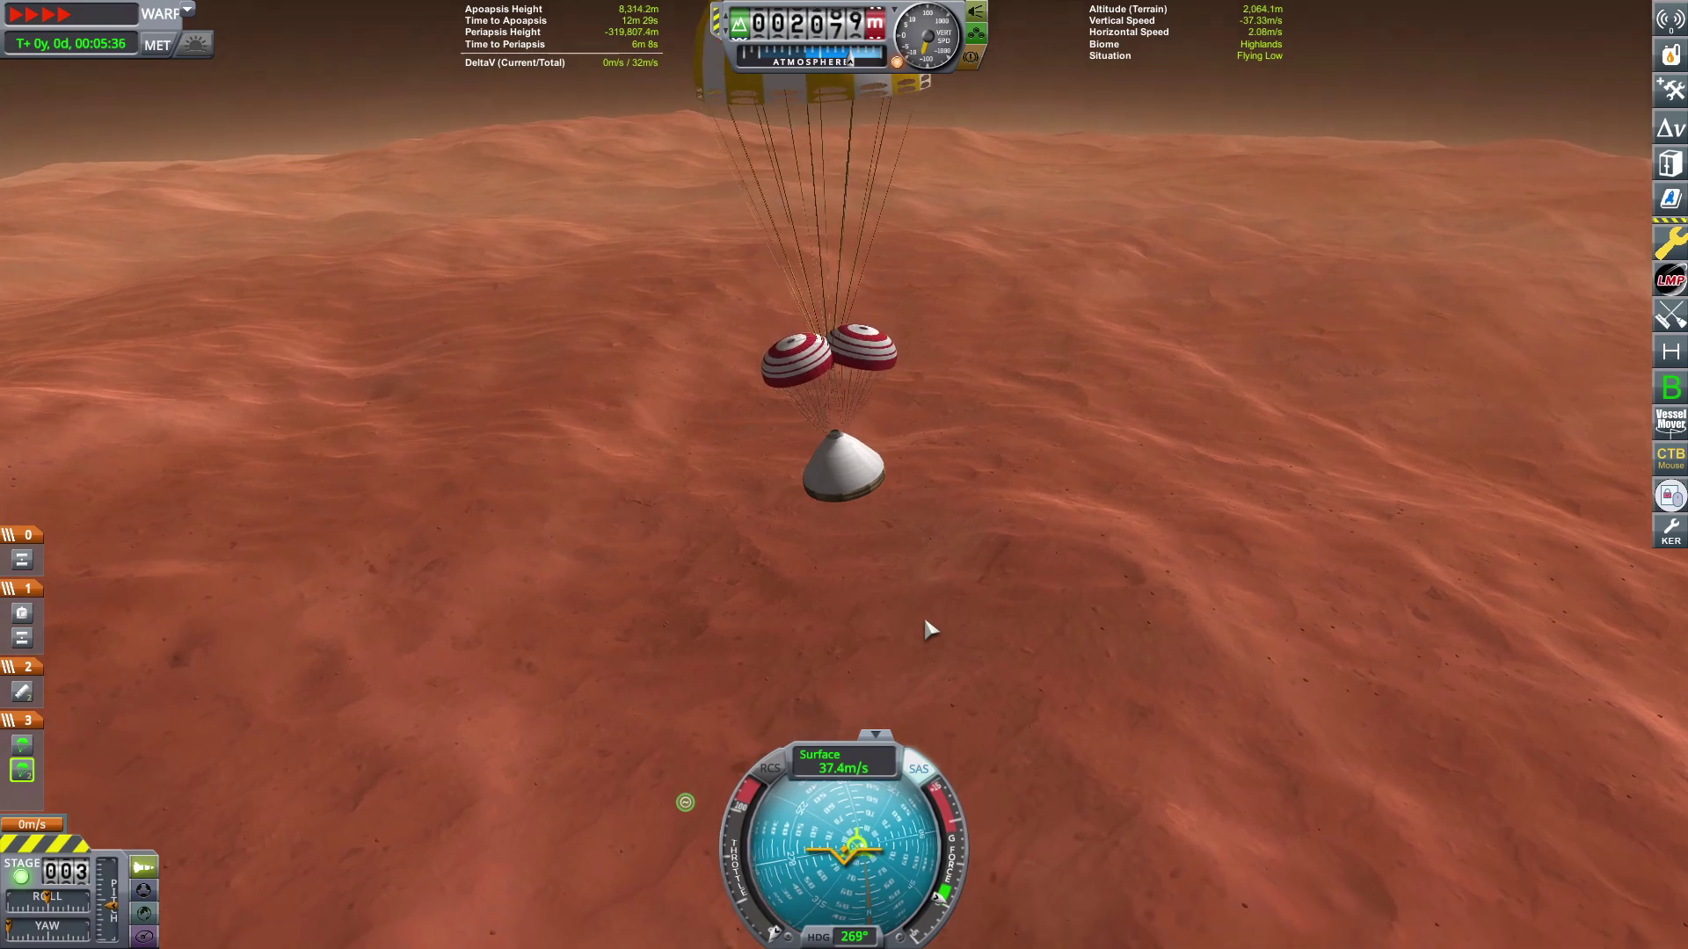
mouse_move(923, 631)
left_mouse_down()
mouse_move(1026, 498)
mouse_move(719, 567)
left_mouse_up()
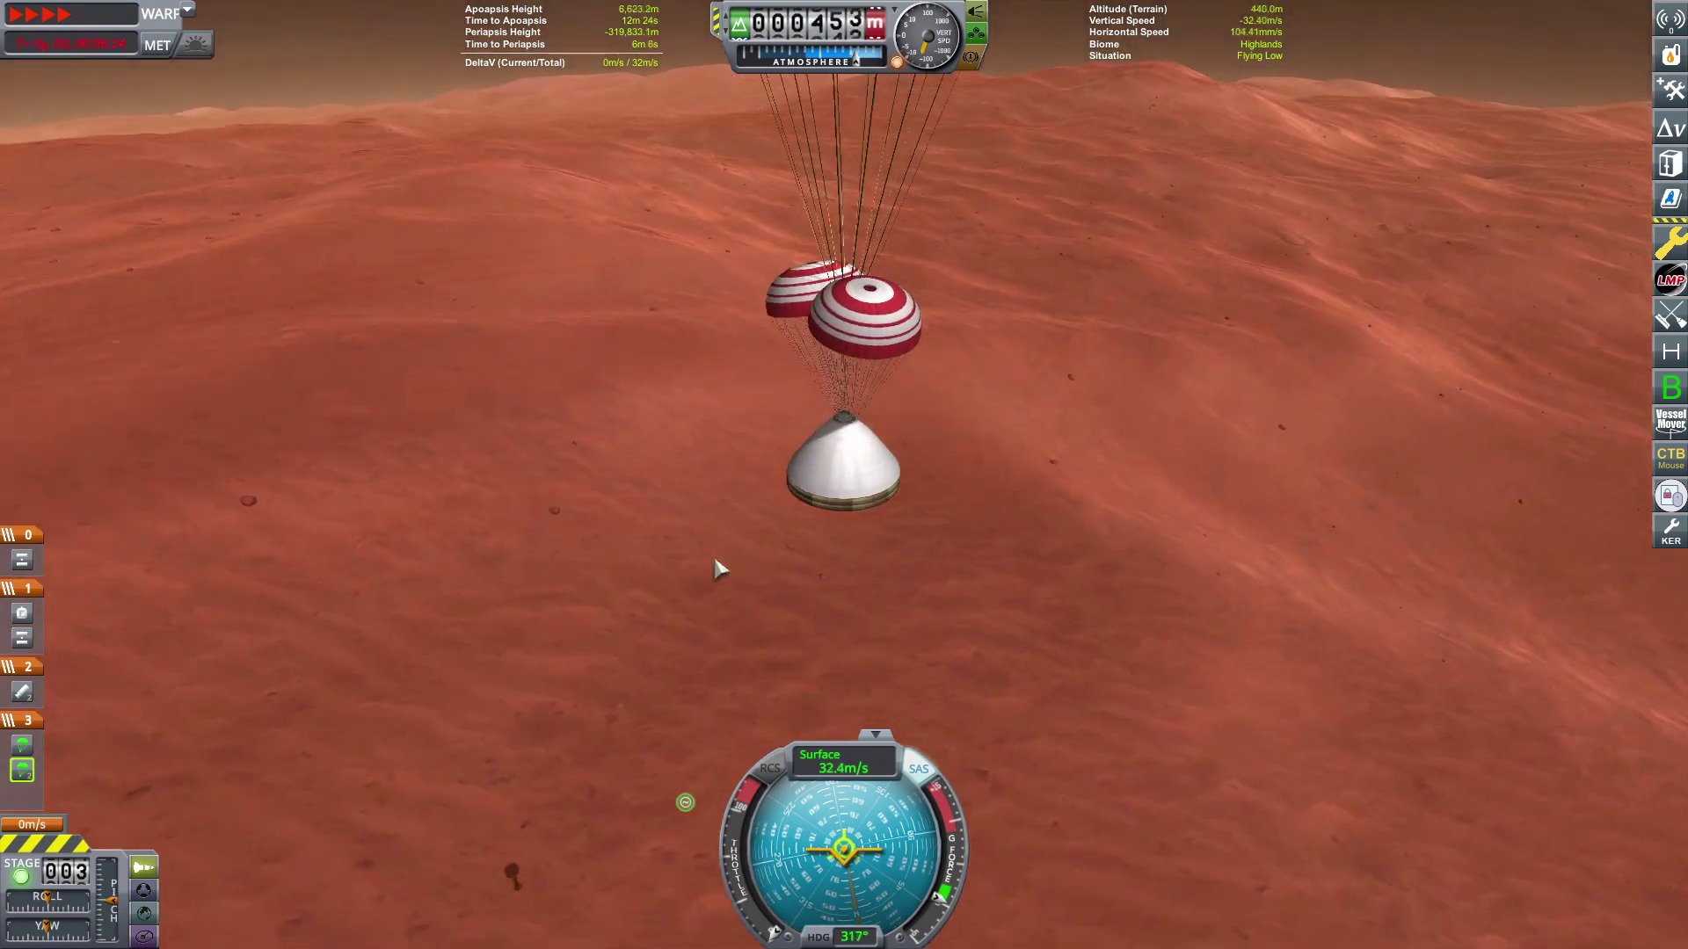
key("slash")
left_click_drag(714, 553, 840, 615)
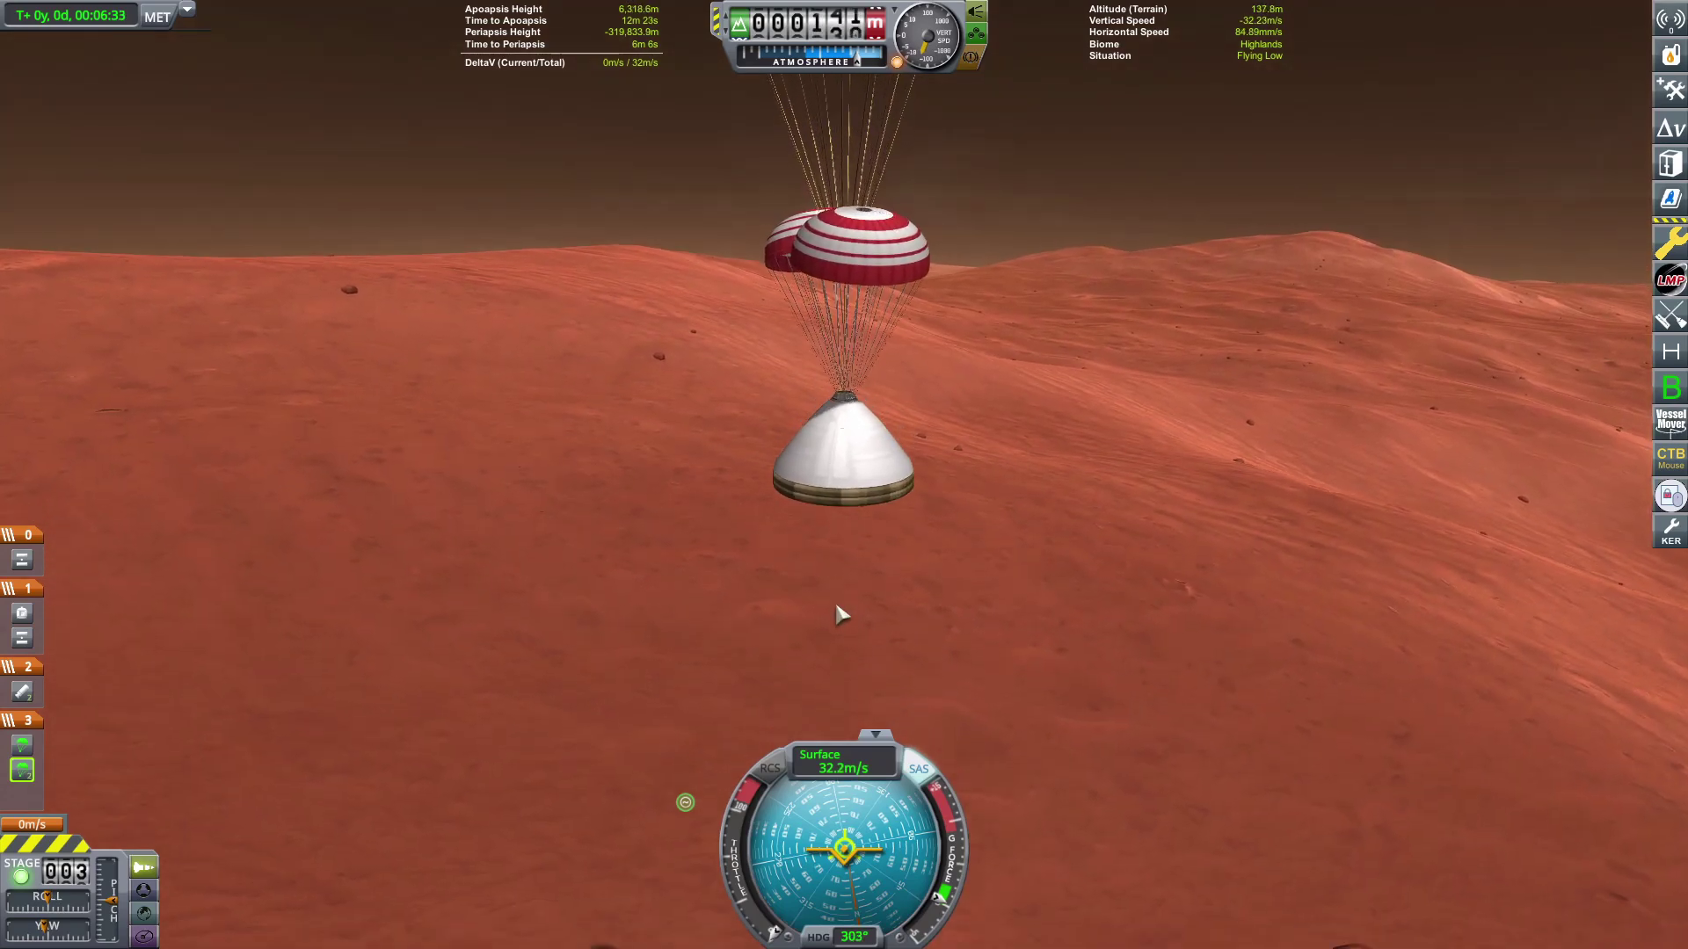
key("space")
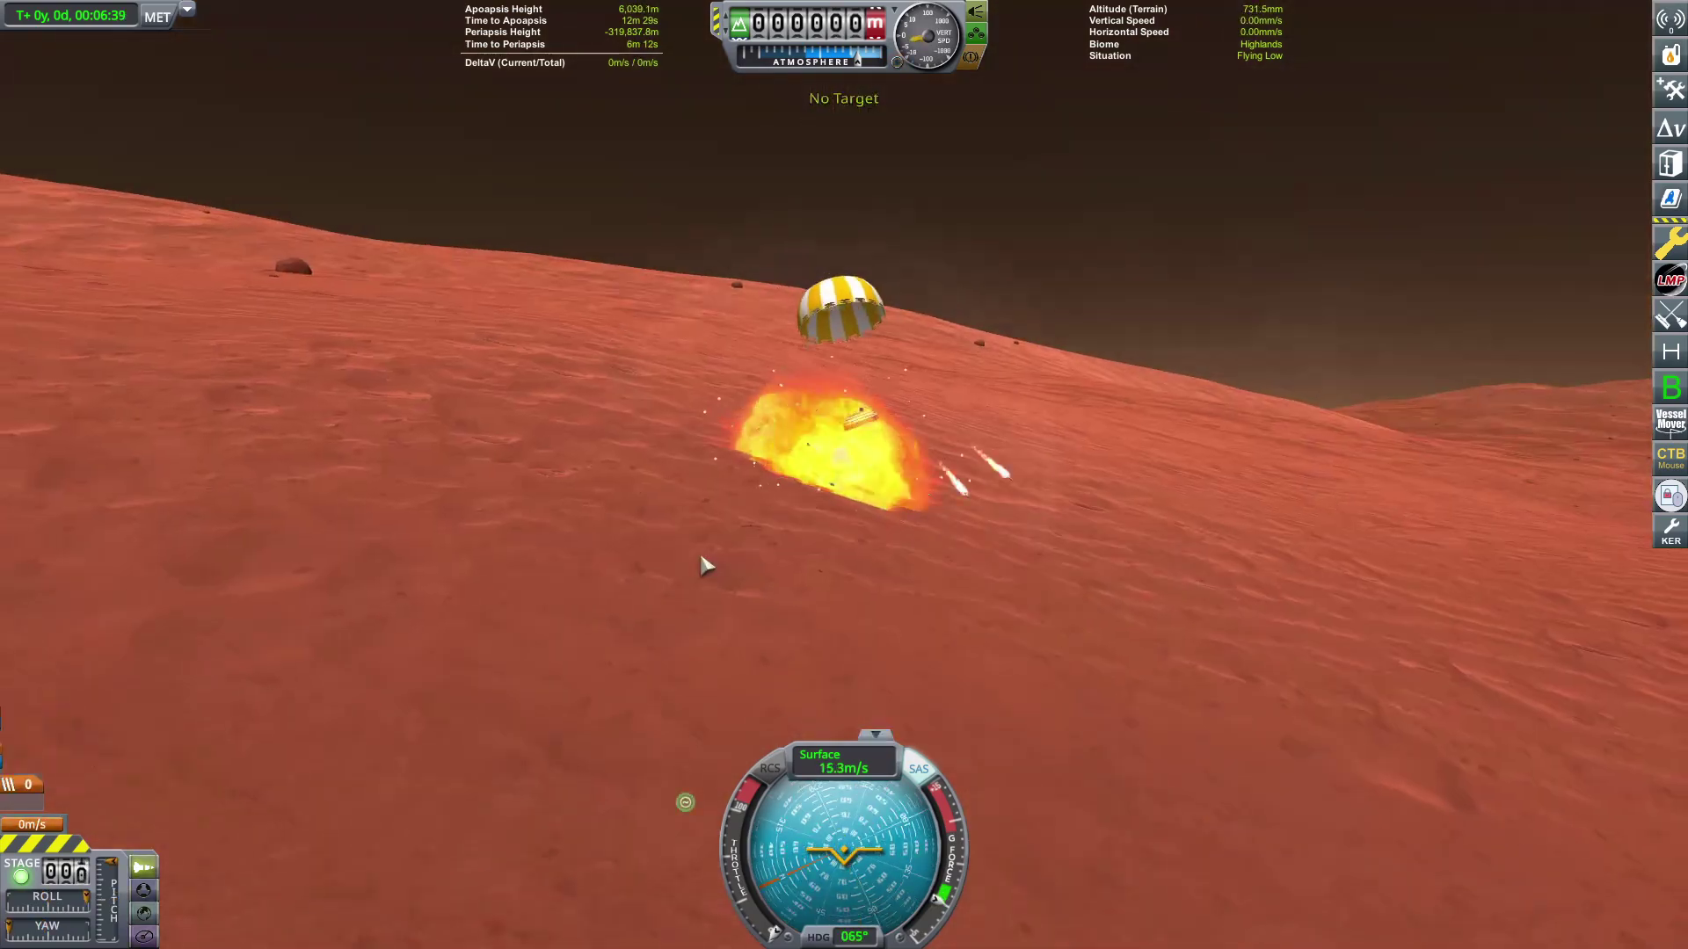
scroll(920, 587, "up", 5)
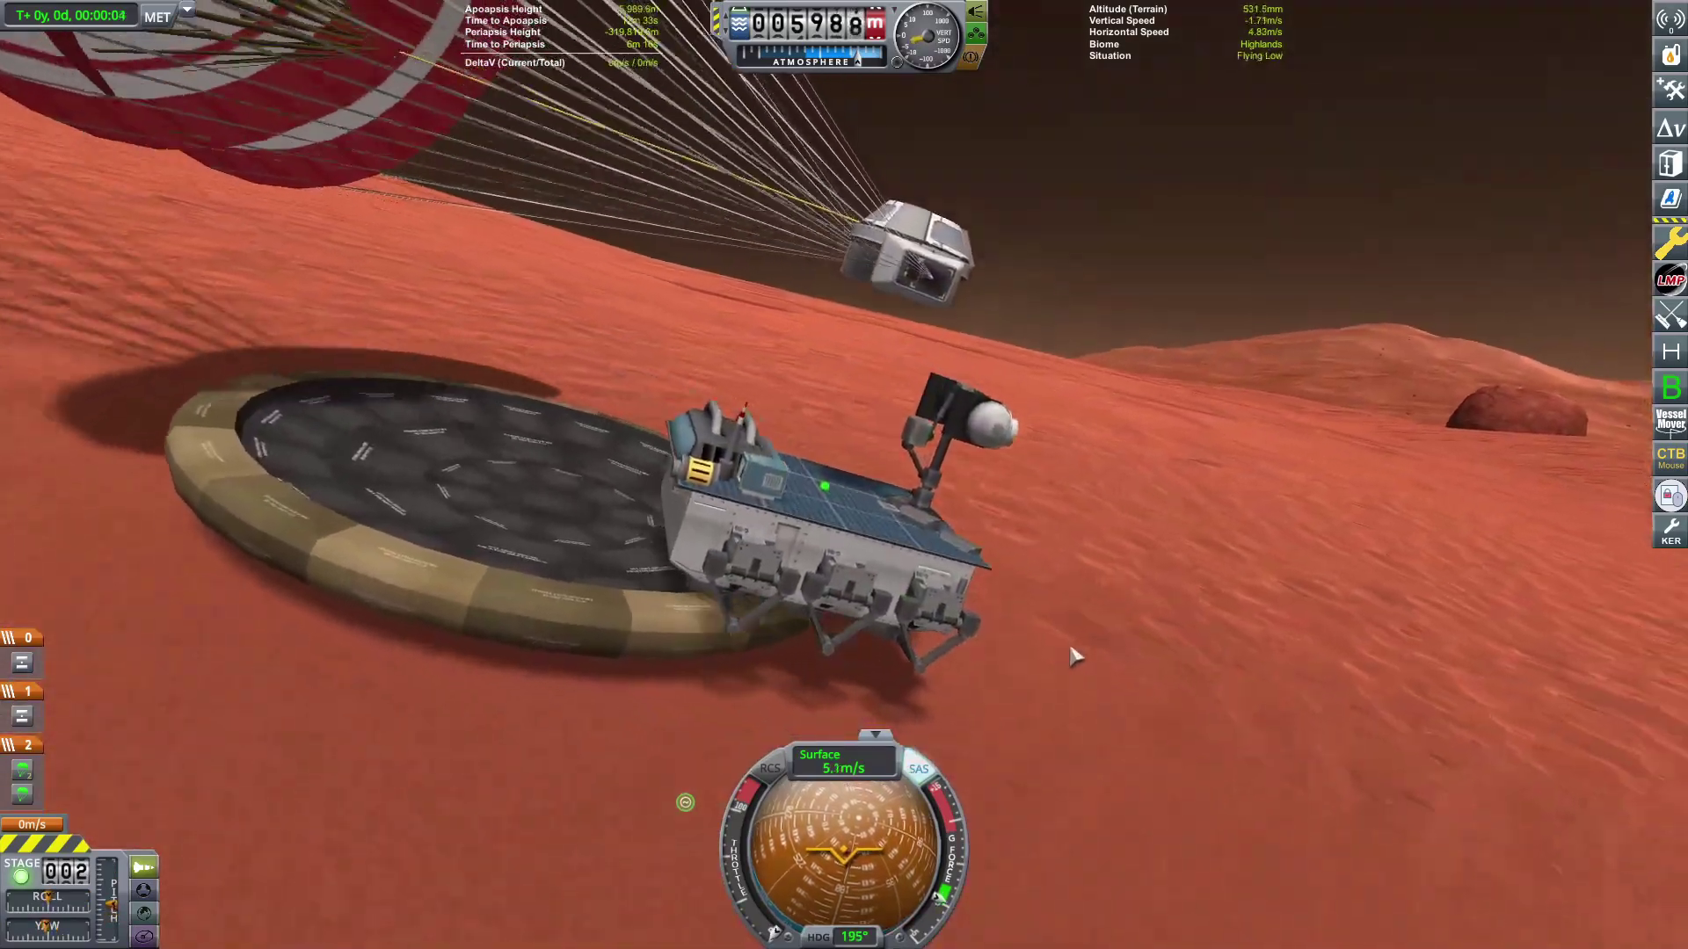
Decouple the TS-06 Stack Separator to free the landed rover from its parachute pod
left_click_drag(906, 633, 1186, 685)
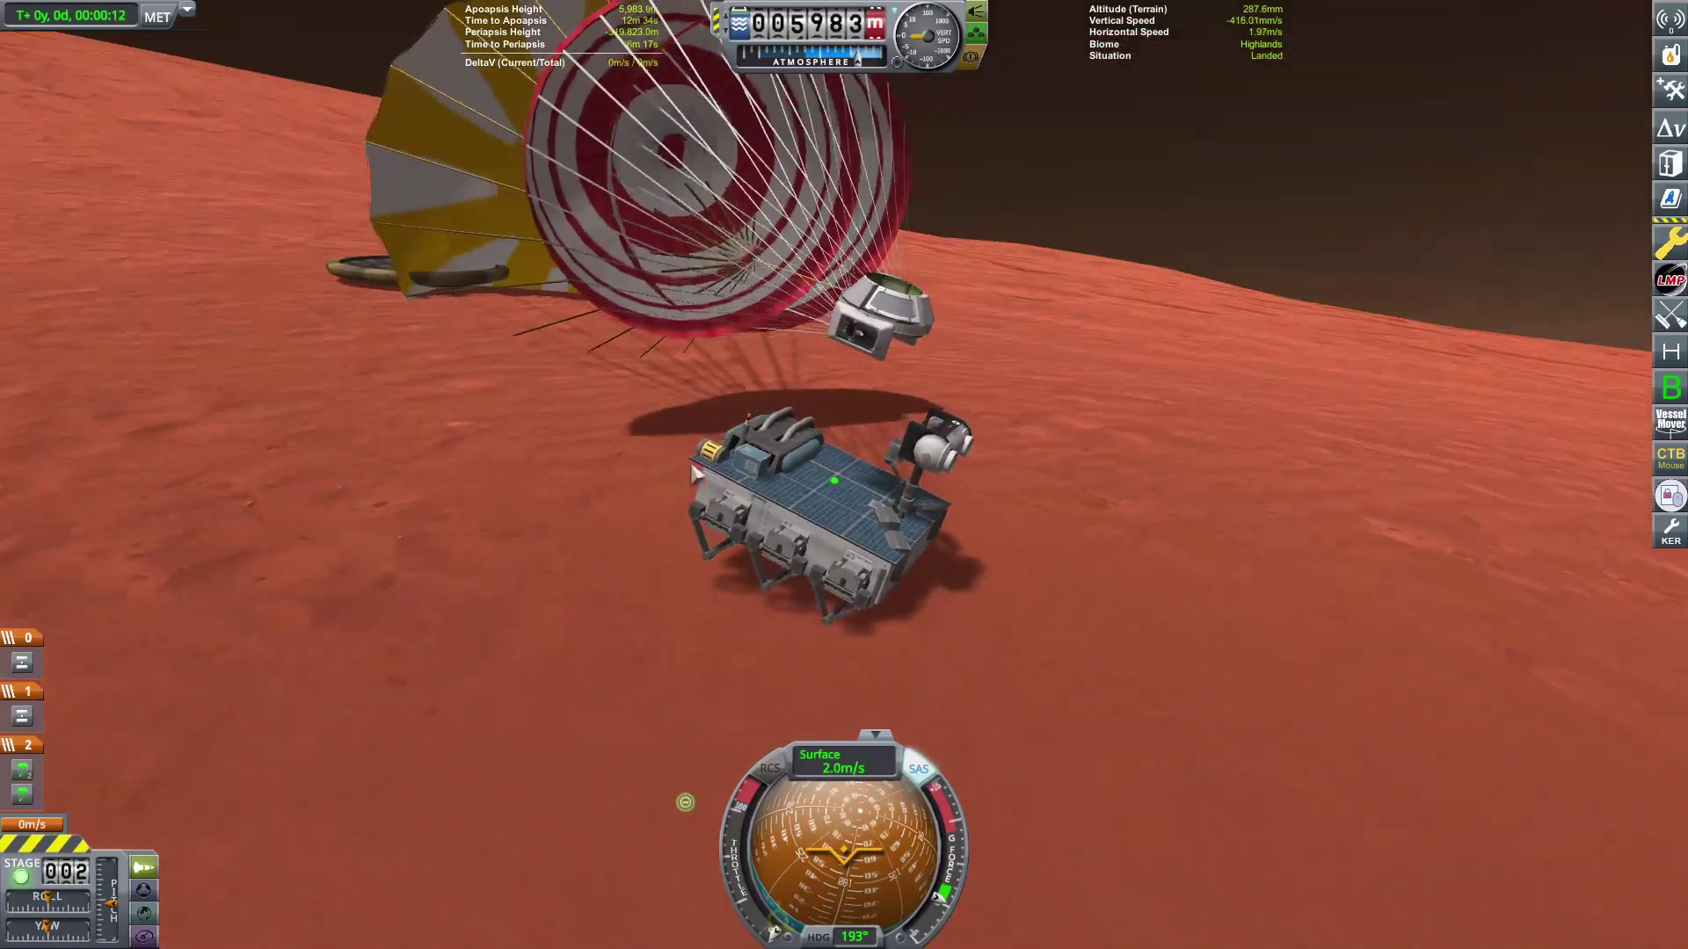
scroll(792, 476, "up", 4)
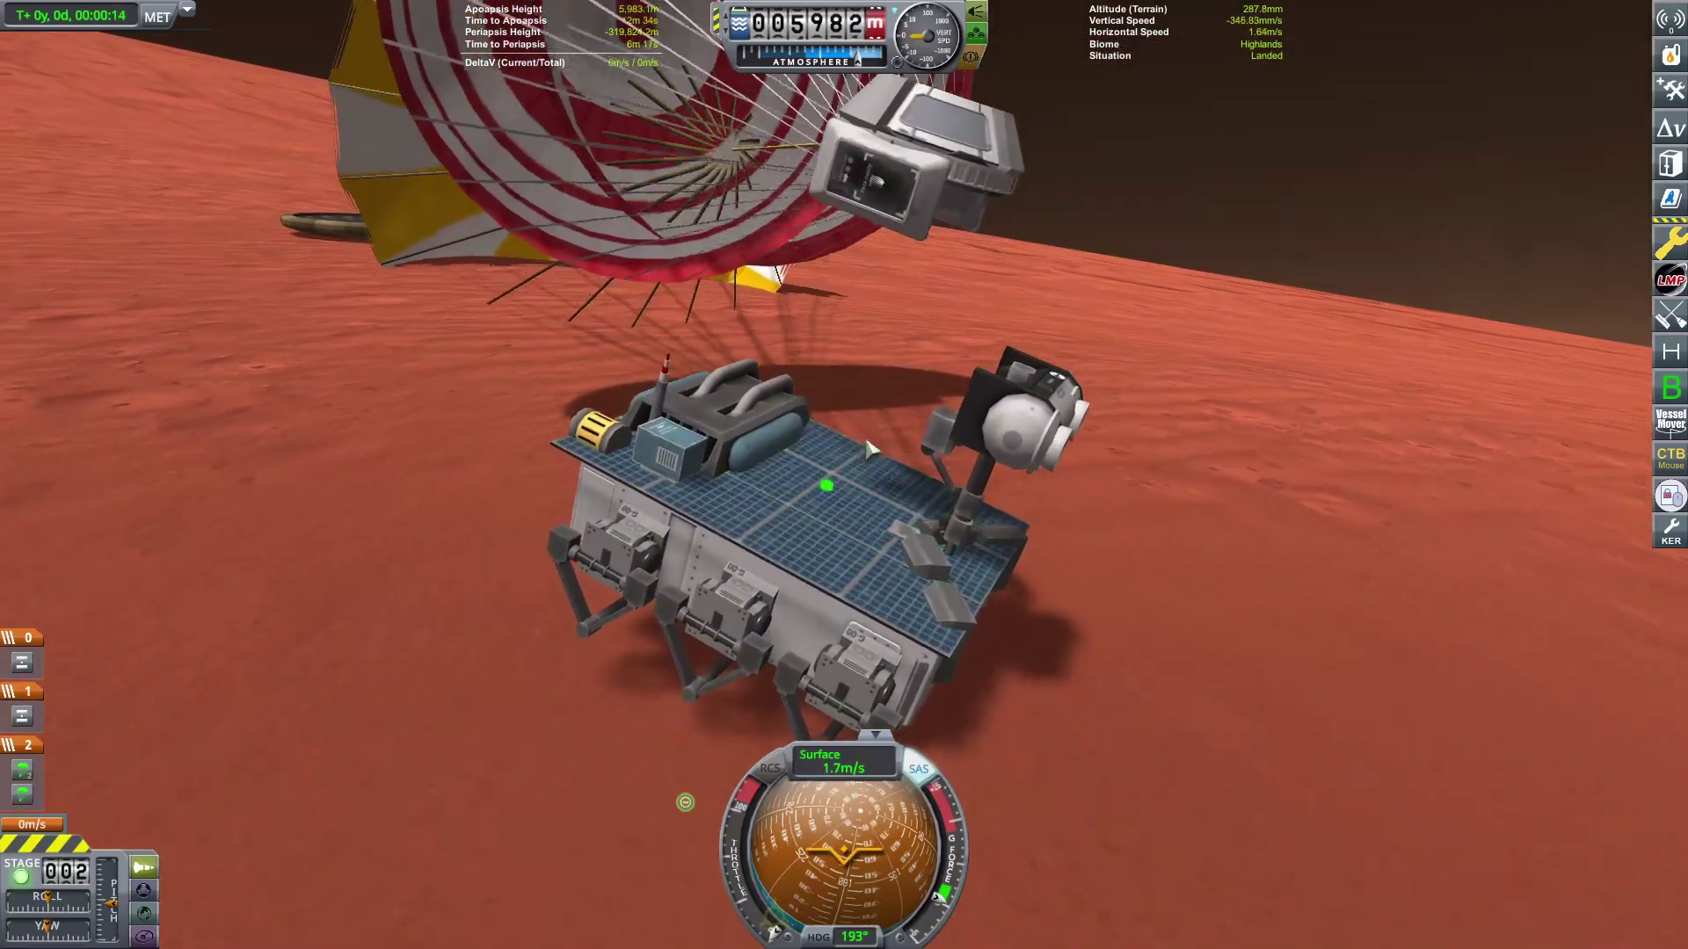
right_click(882, 198)
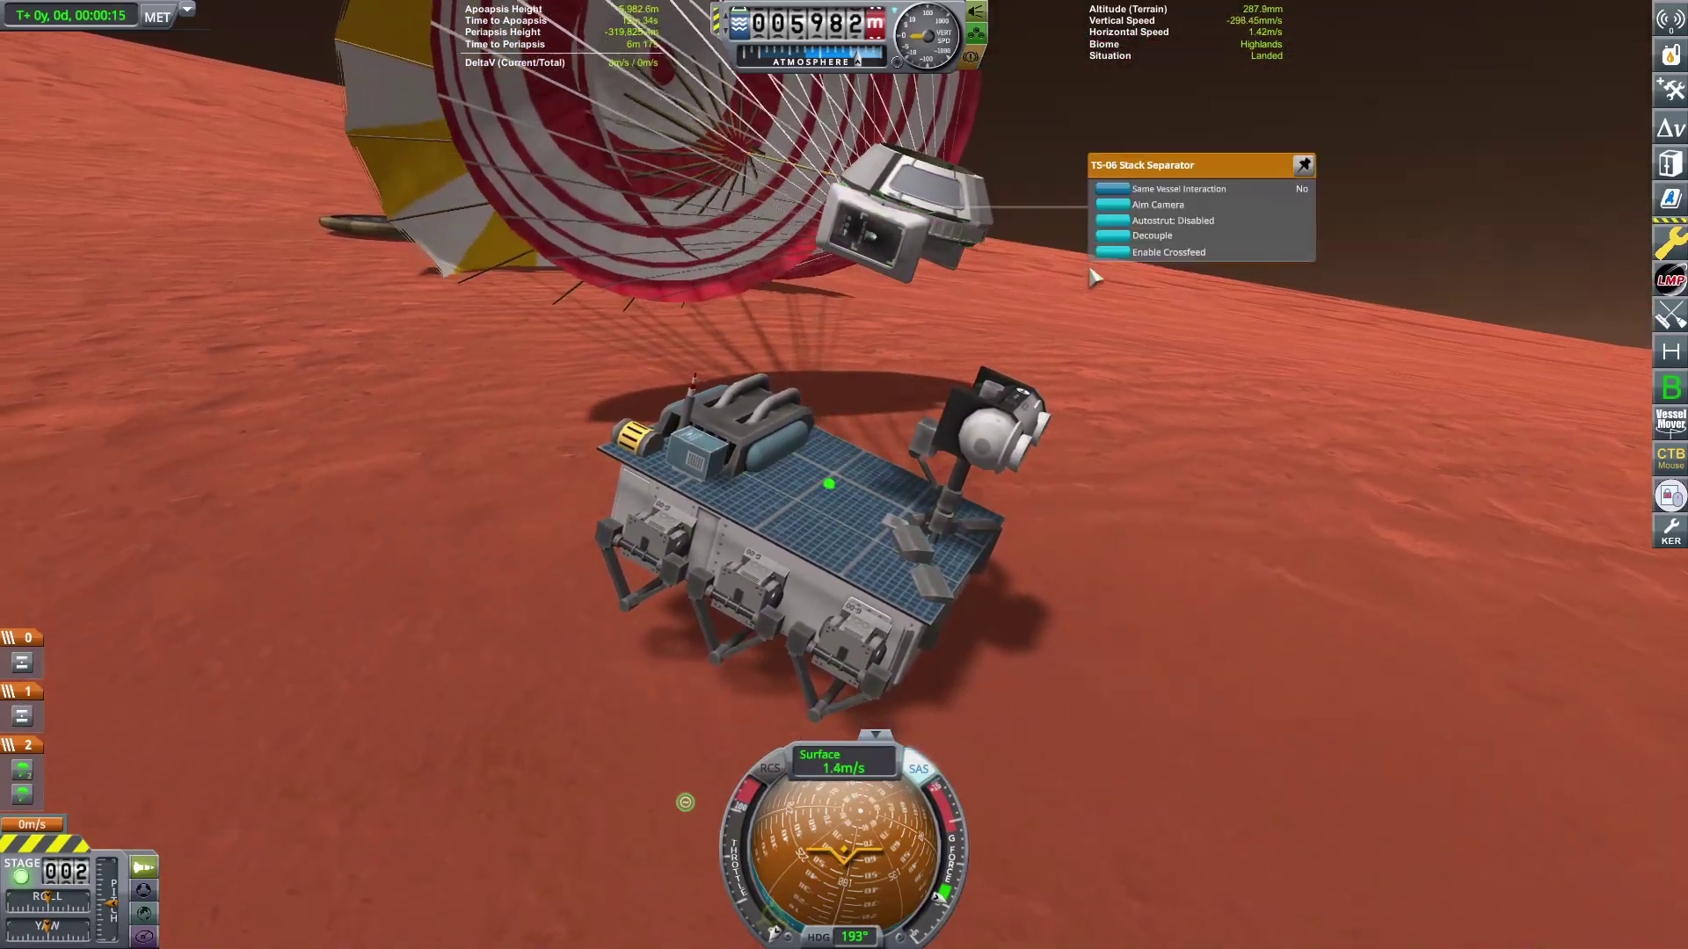
left_click(1115, 236)
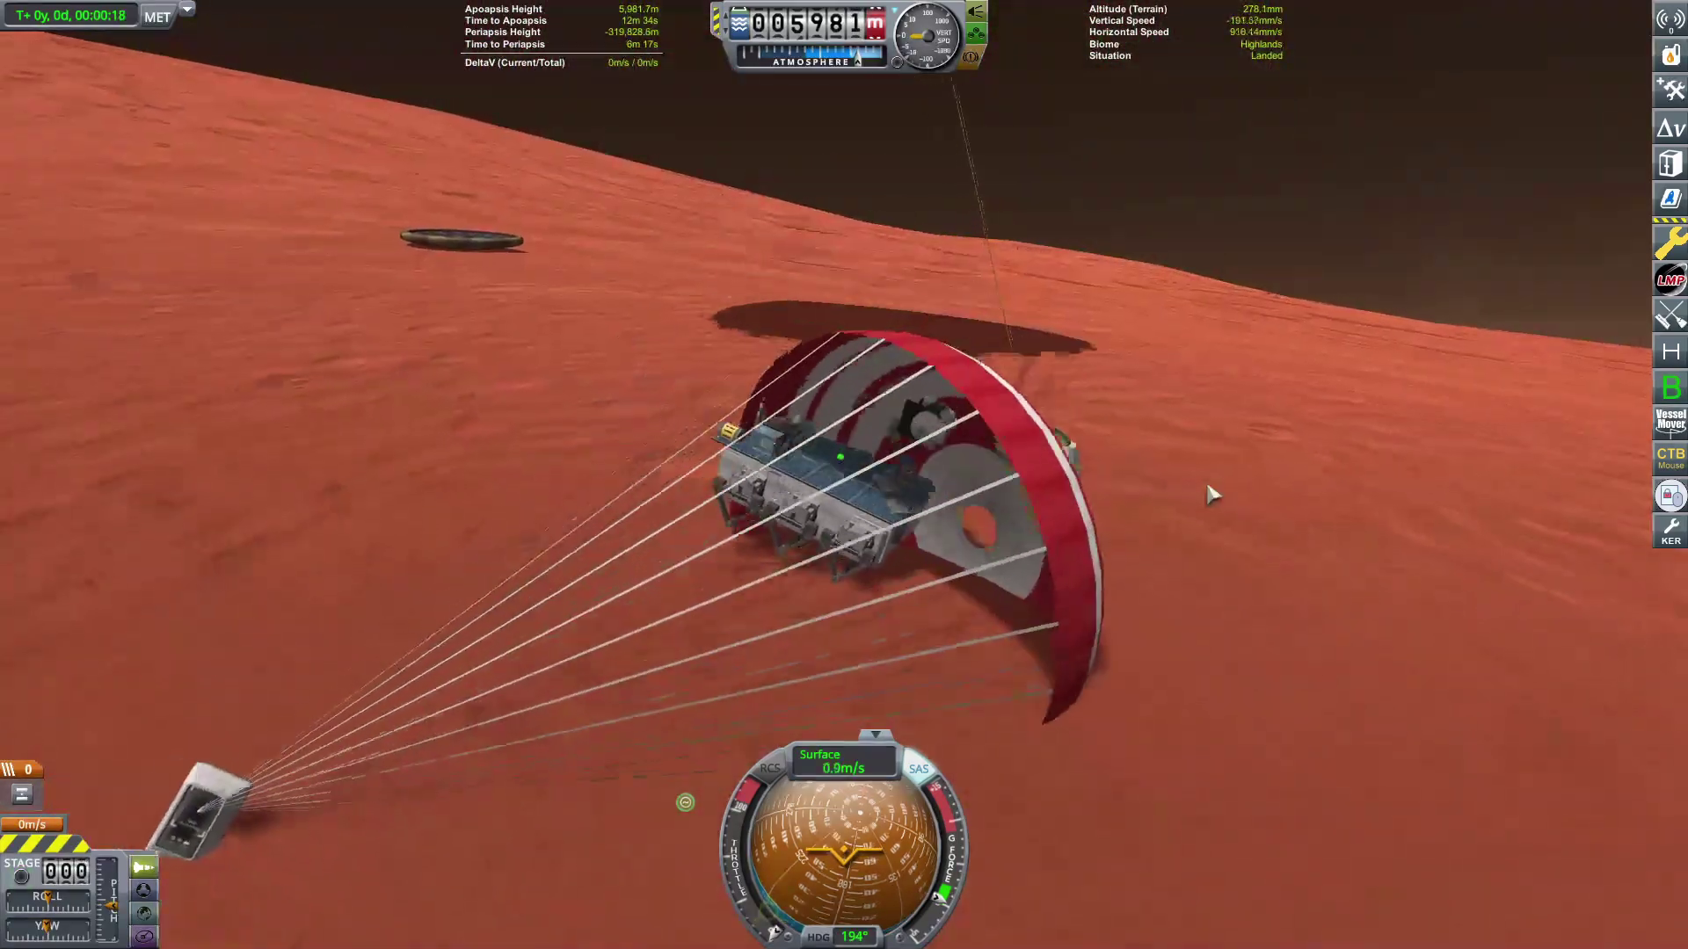
left_click_drag(1212, 495, 871, 413)
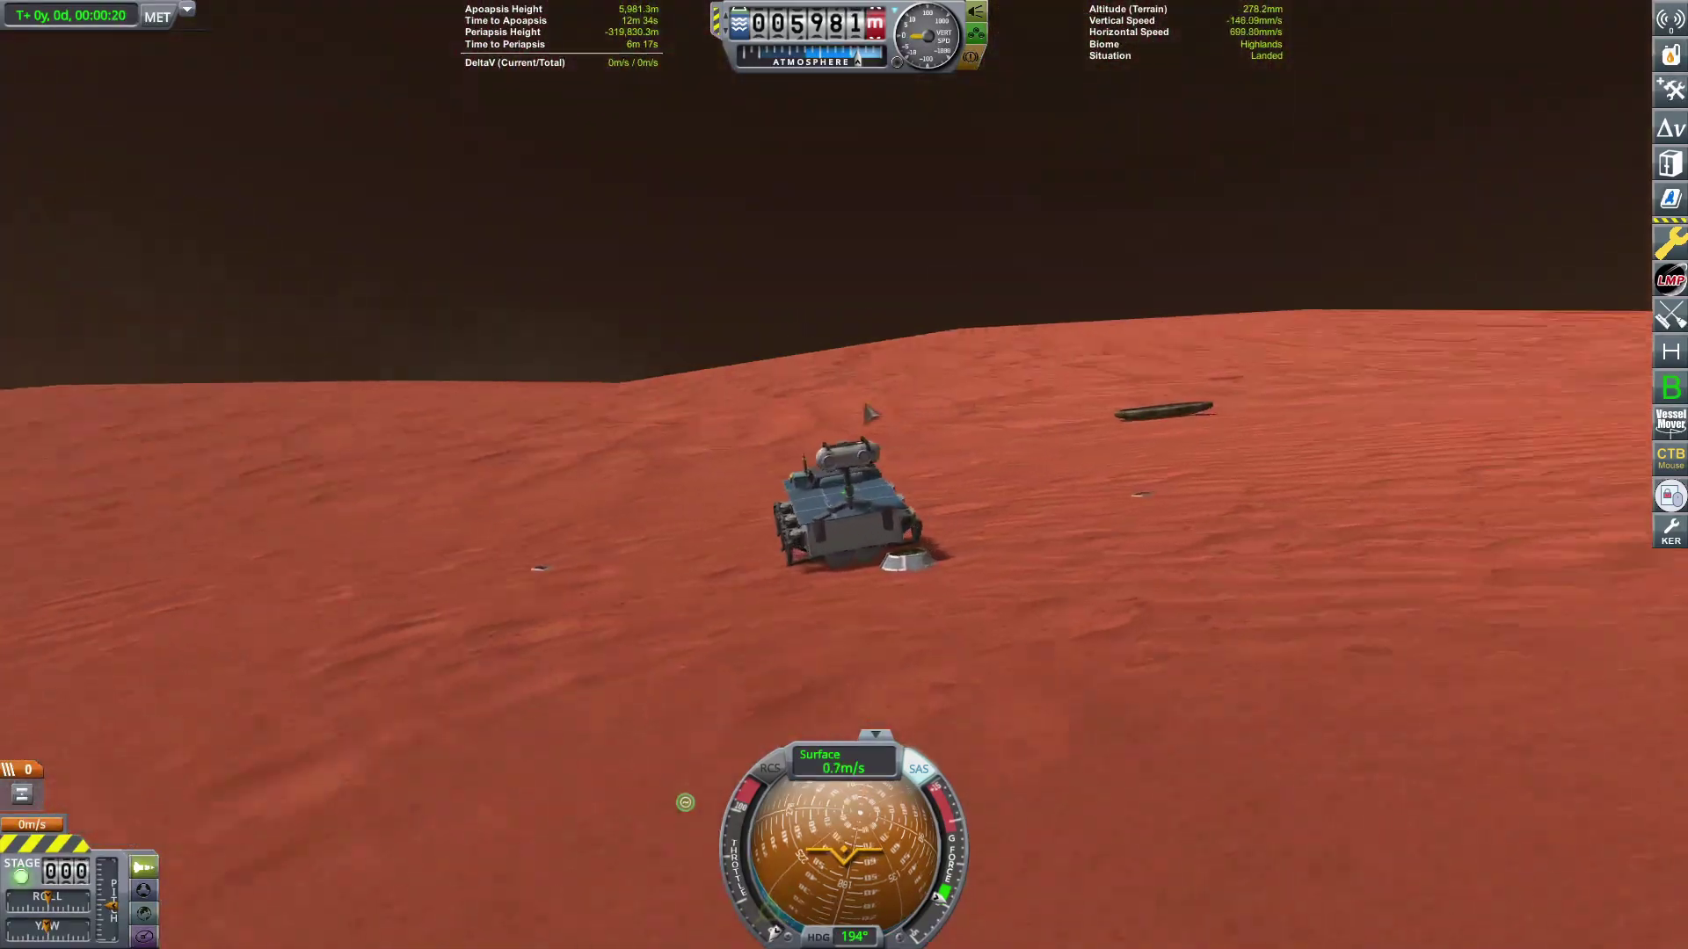
Swing the rover's G-00 wheel hinges down toward a -90 target angle
right_click(780, 541)
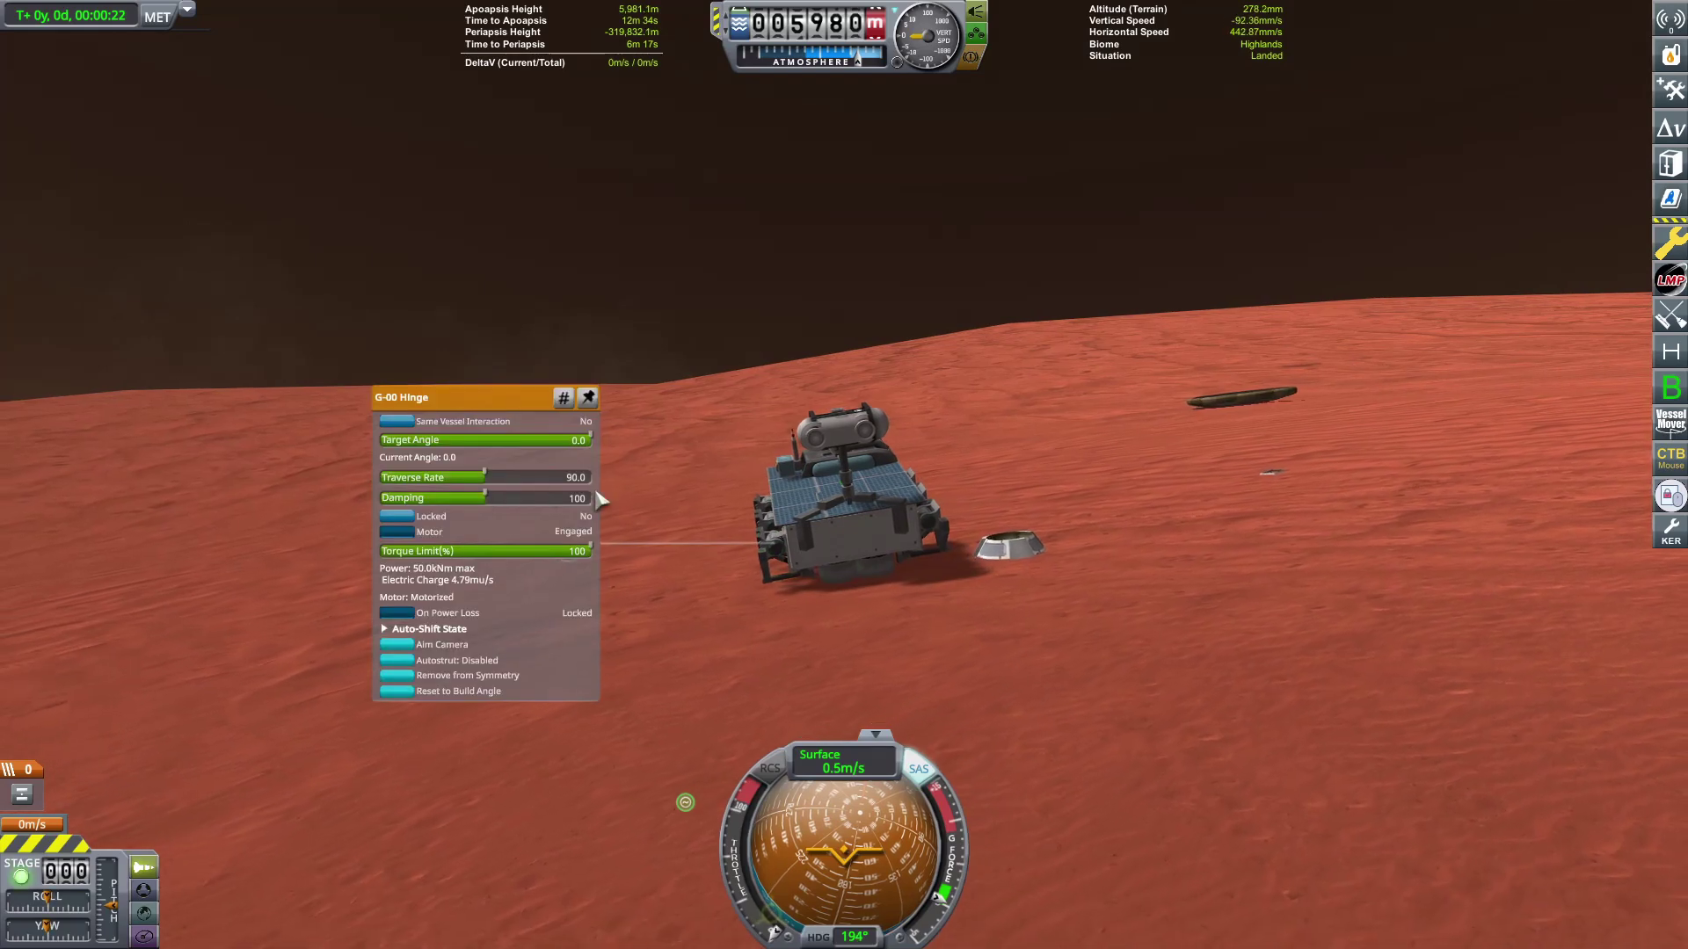
left_click_drag(1054, 528, 923, 436)
scroll(580, 514, "up", 1)
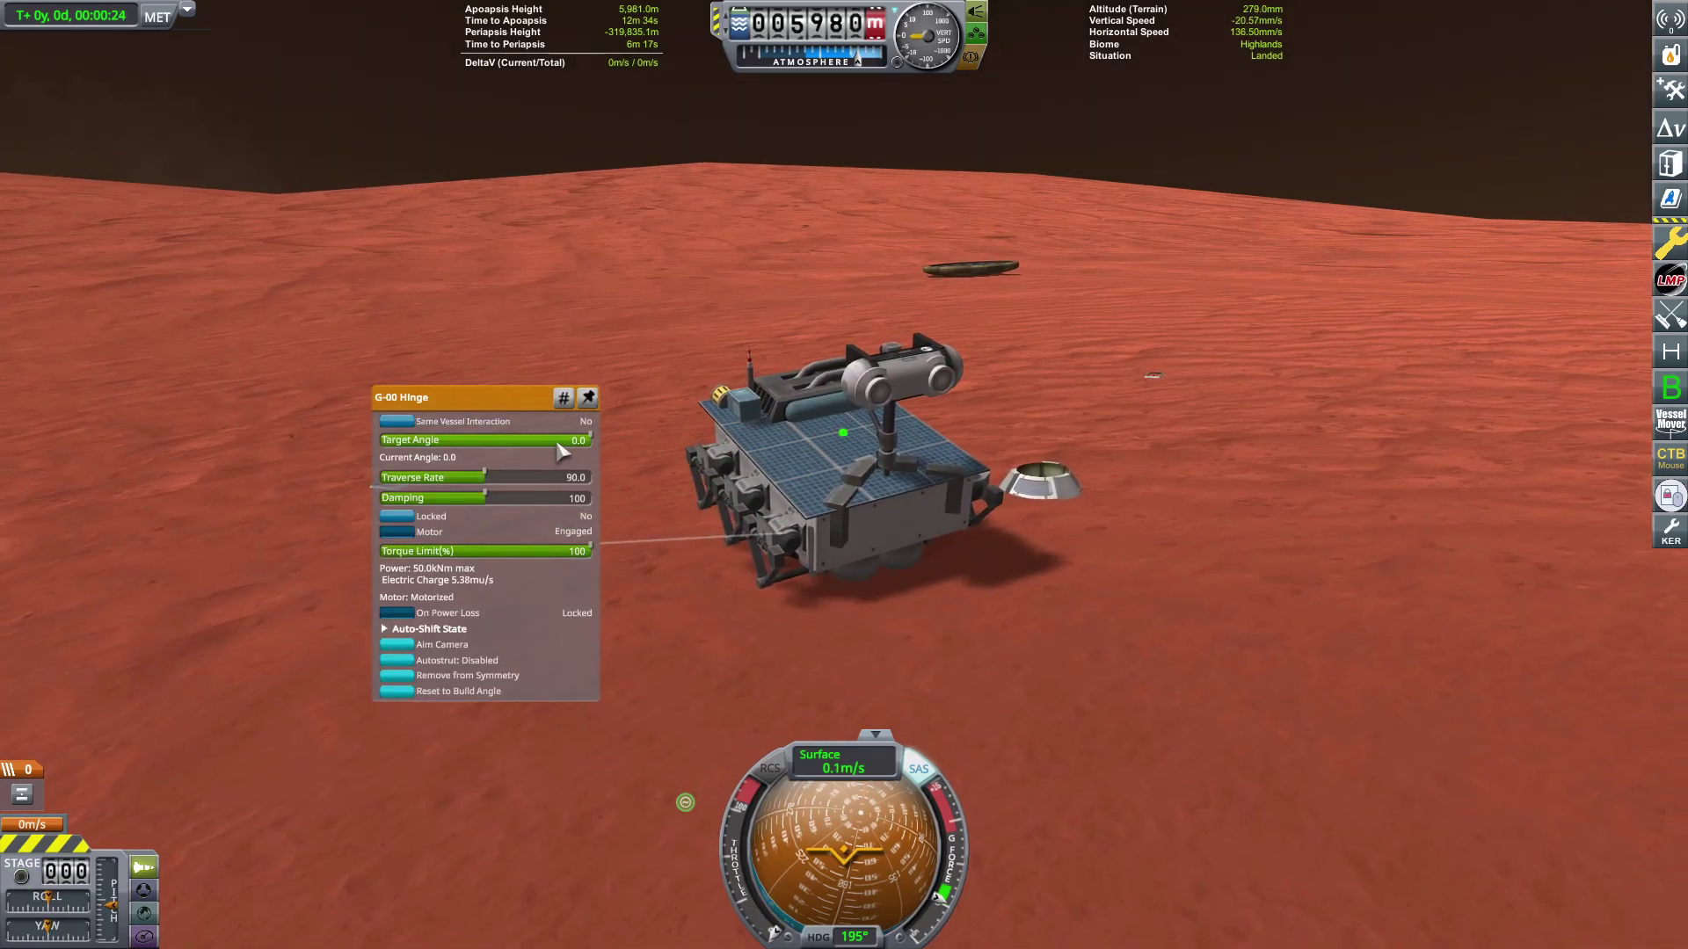
left_click_drag(570, 441, 465, 441)
right_click(722, 457)
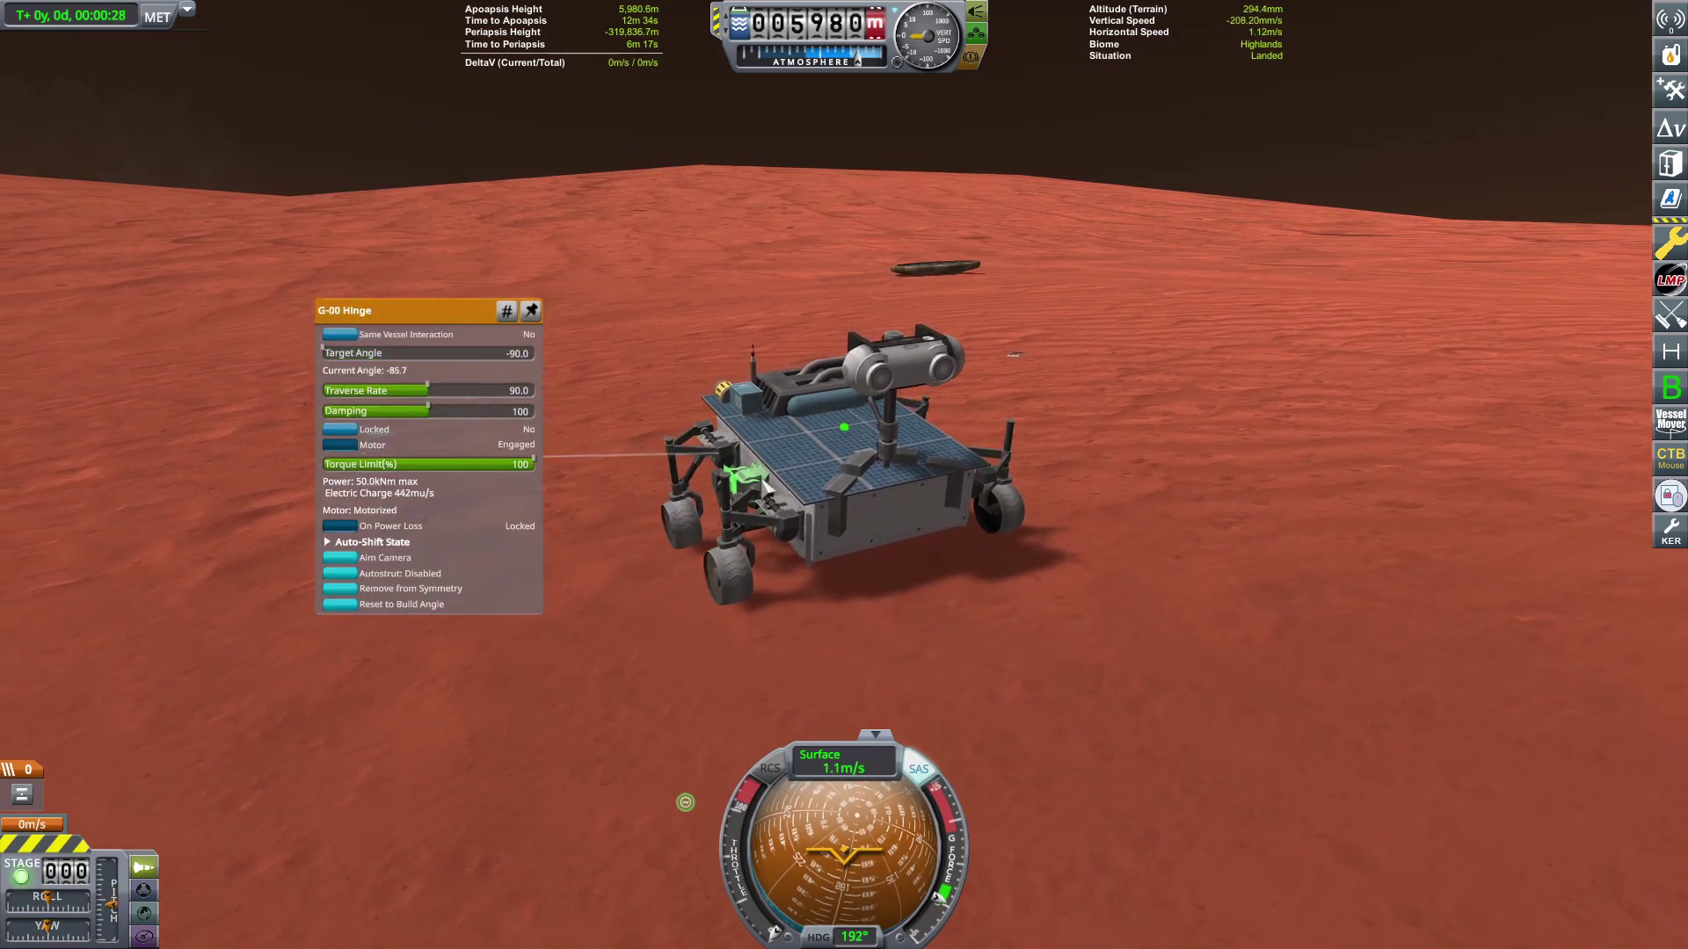
right_click(764, 485)
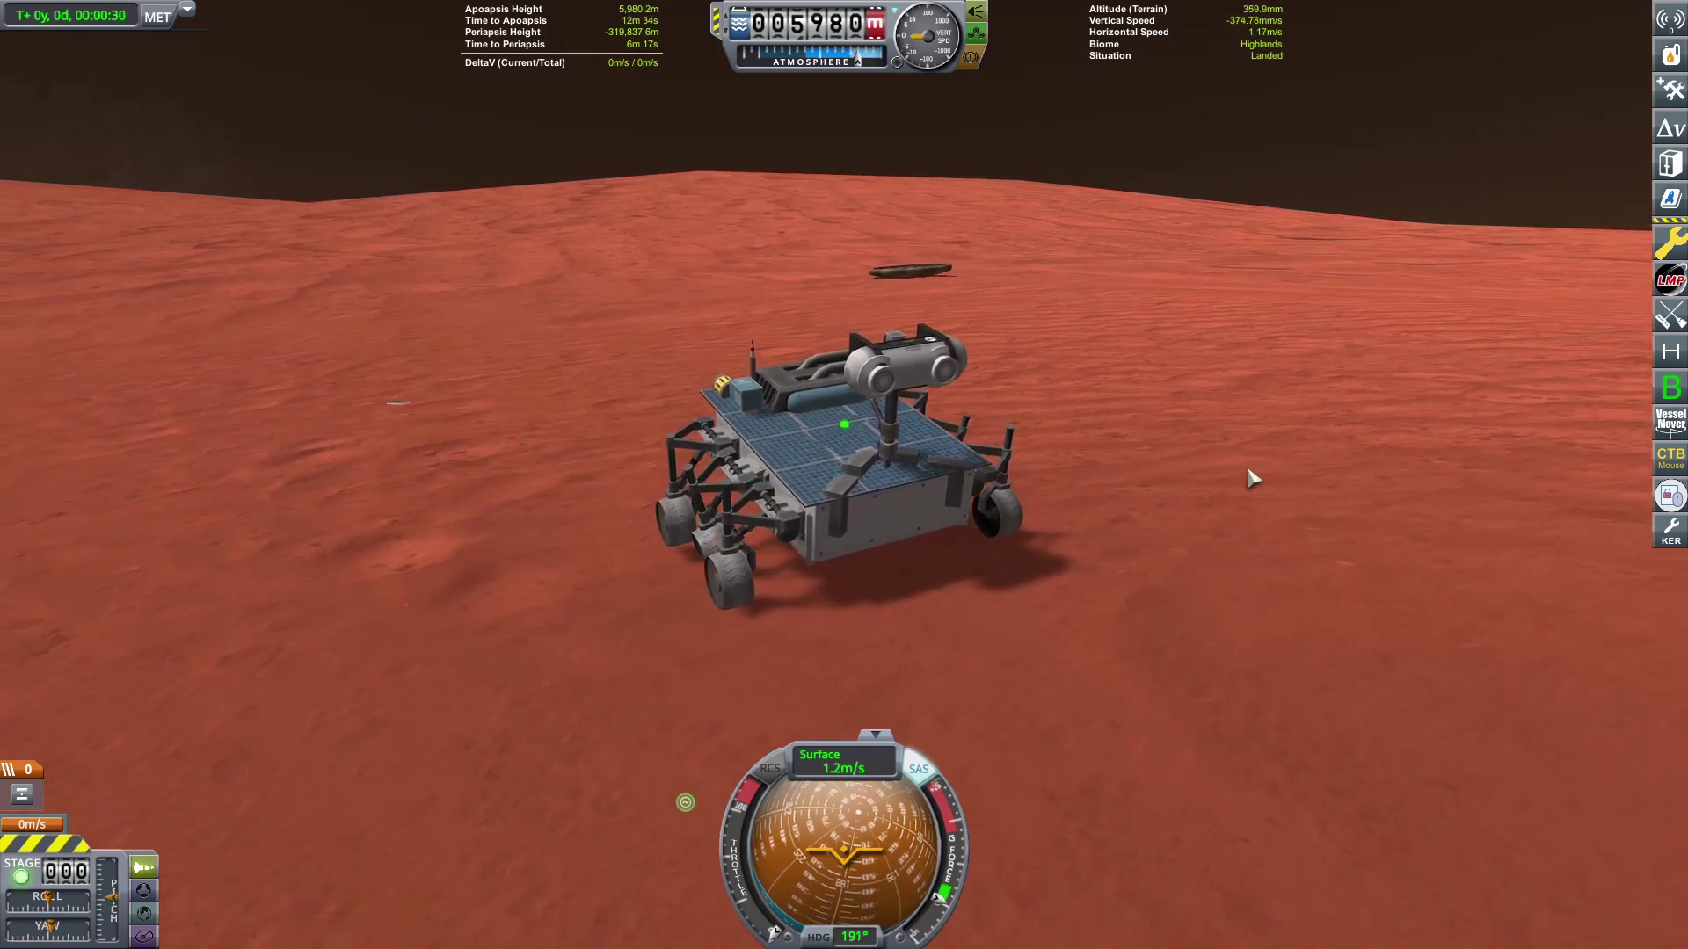
Begin extending the rover's two OX-4L side solar panels
left_click_drag(1226, 409, 1523, 471)
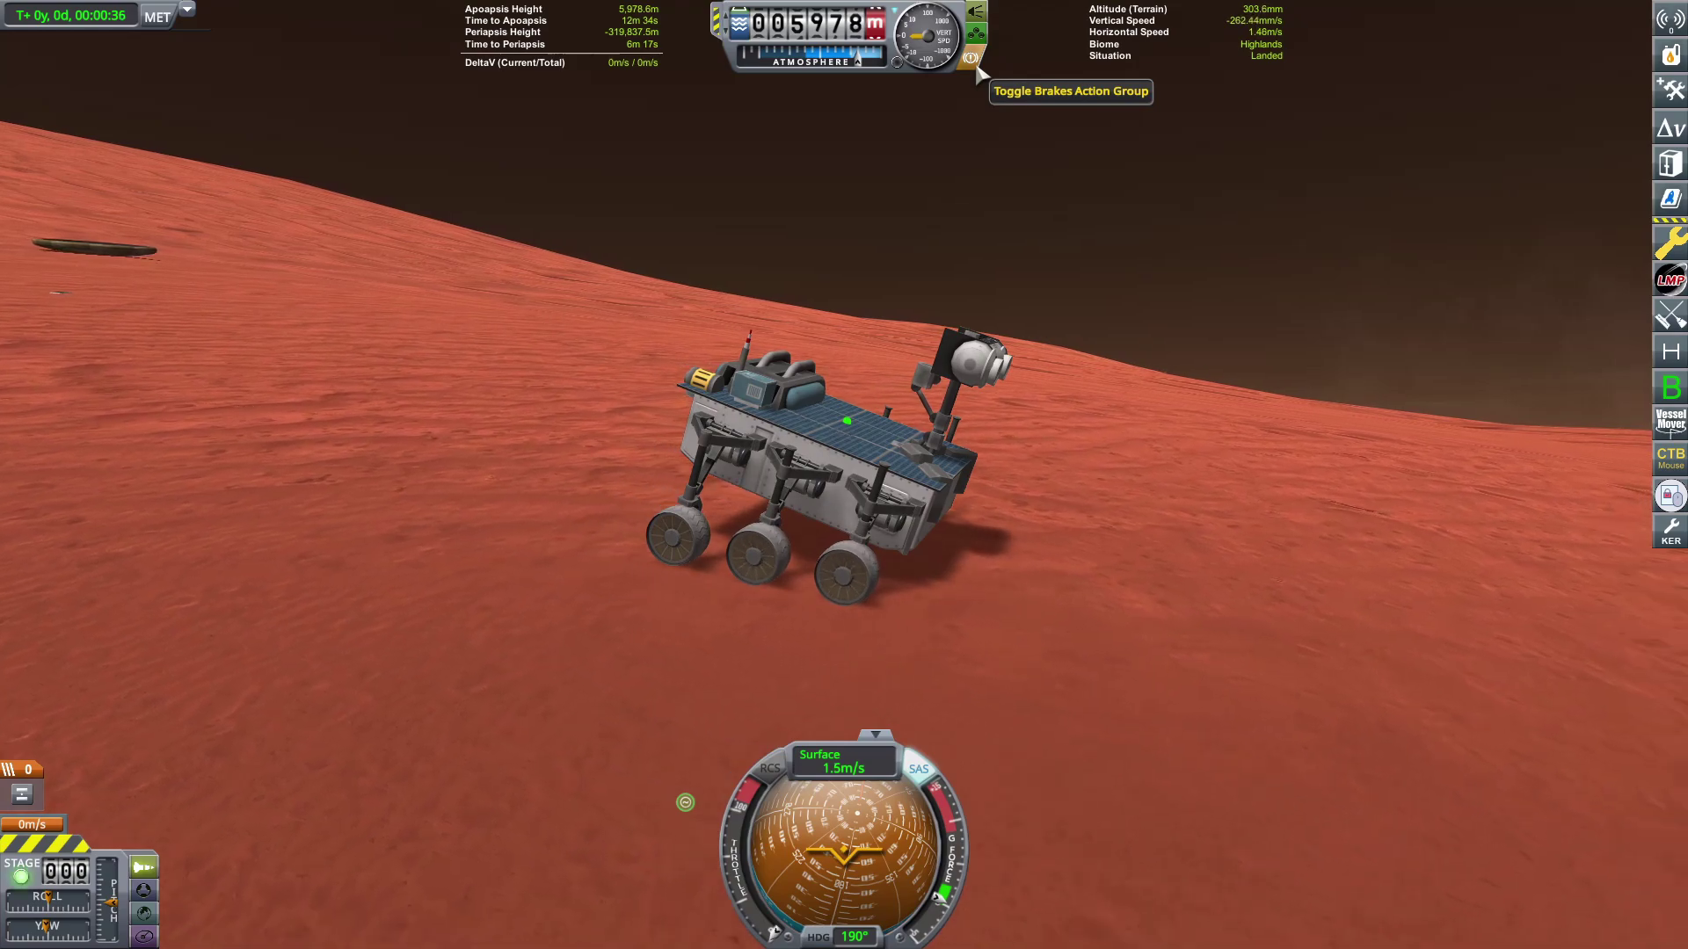
left_click_drag(1037, 234, 1107, 396)
scroll(1107, 395, "up", 4)
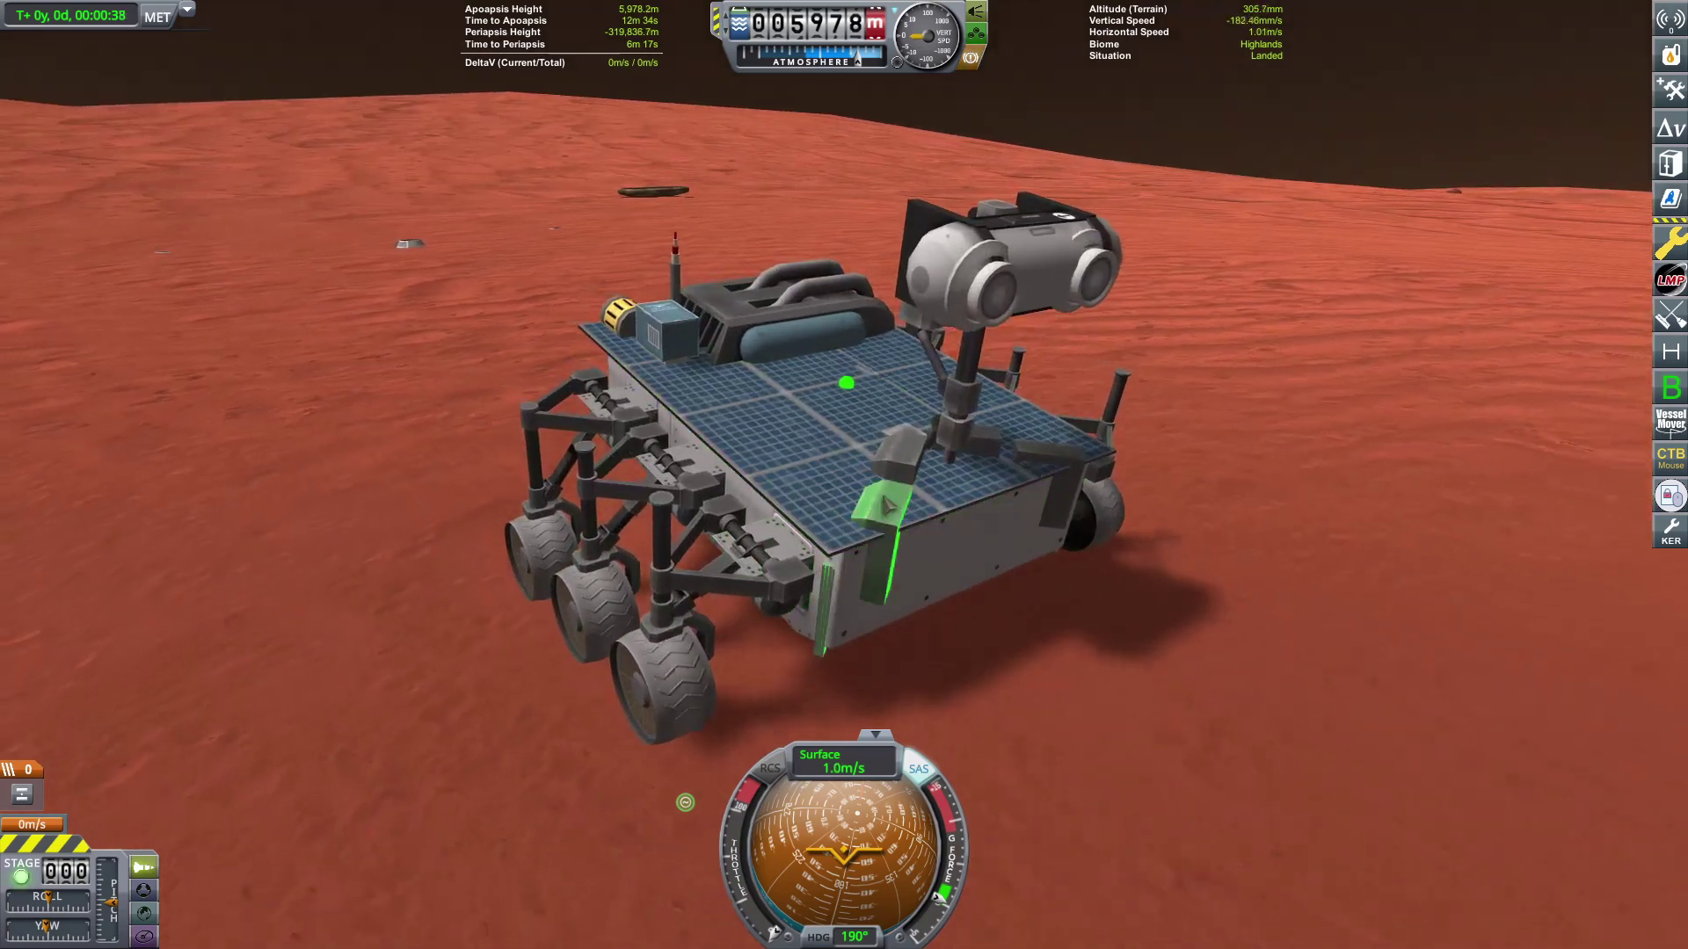
right_click(1121, 527)
right_click(918, 465)
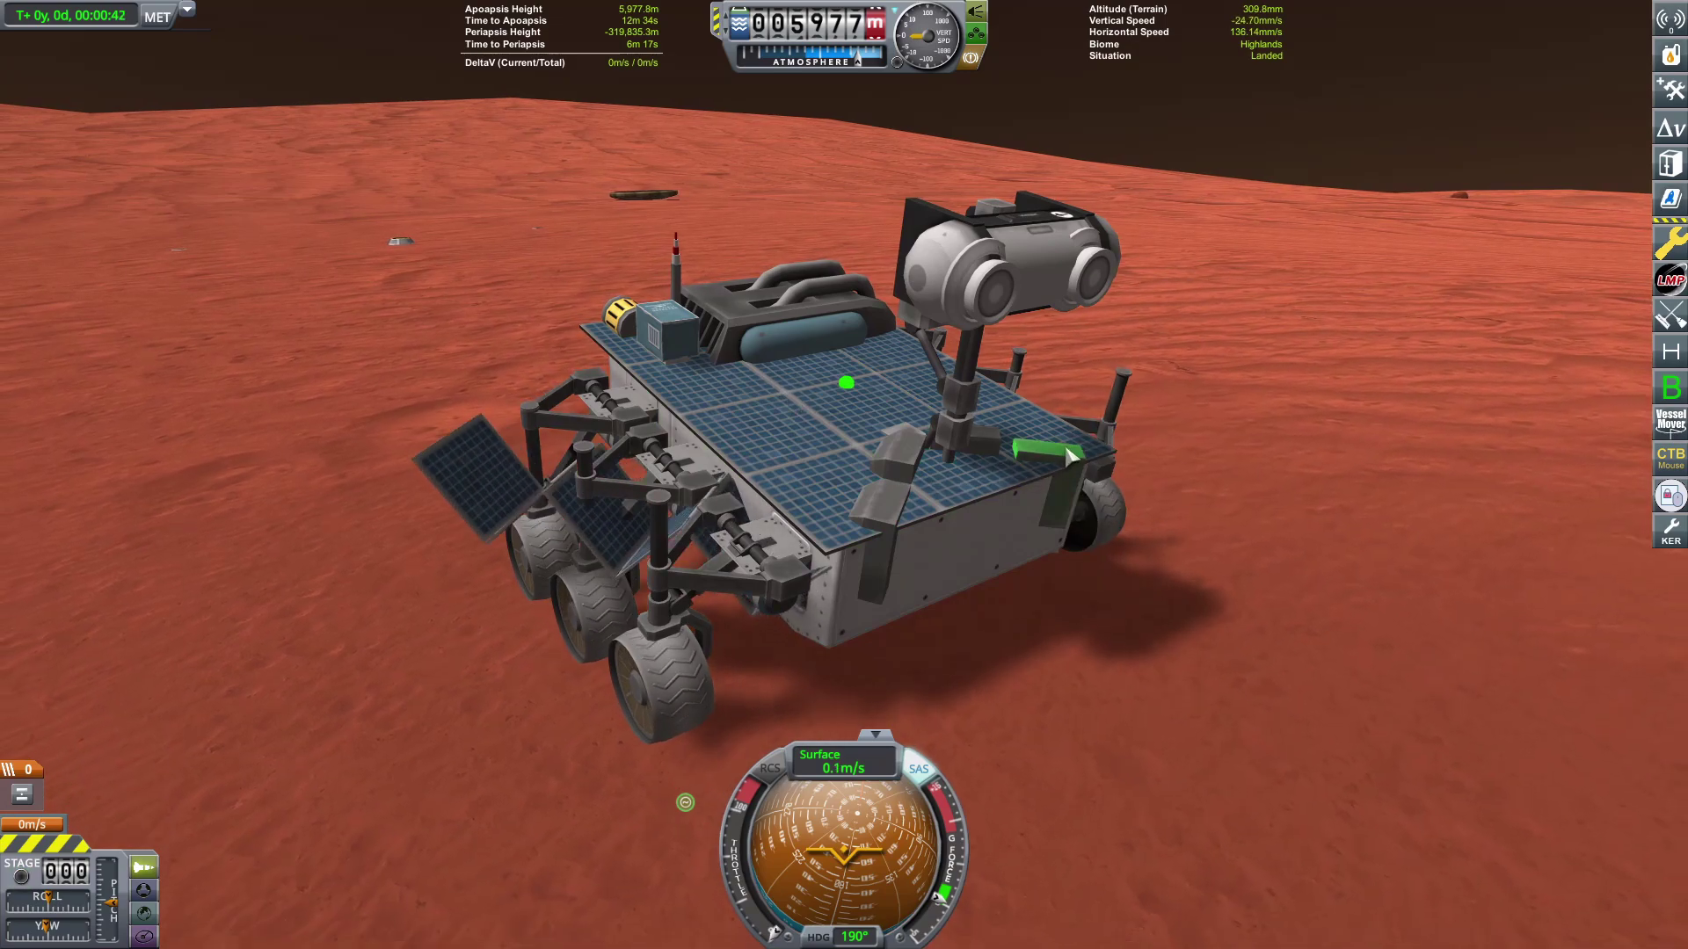
scroll(1153, 536, "down", 5)
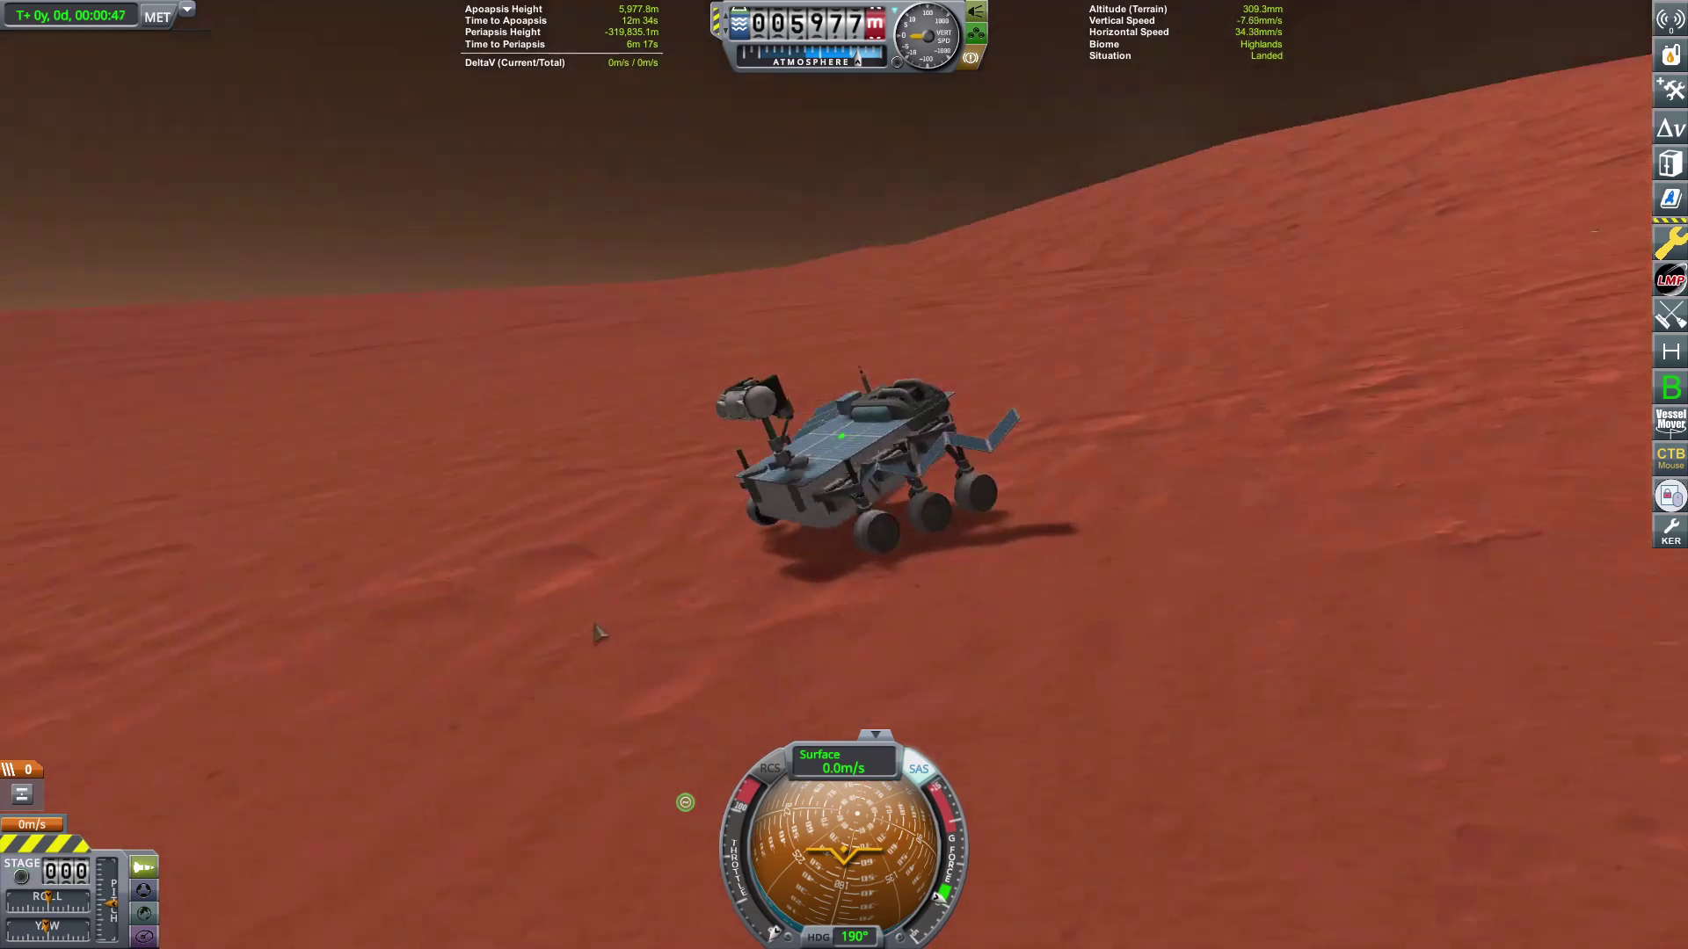
Check the RoveMax wheel and G-00 hinge settings on the rover
left_click_drag(1153, 535, 845, 501)
right_click(817, 541)
left_click(1010, 580)
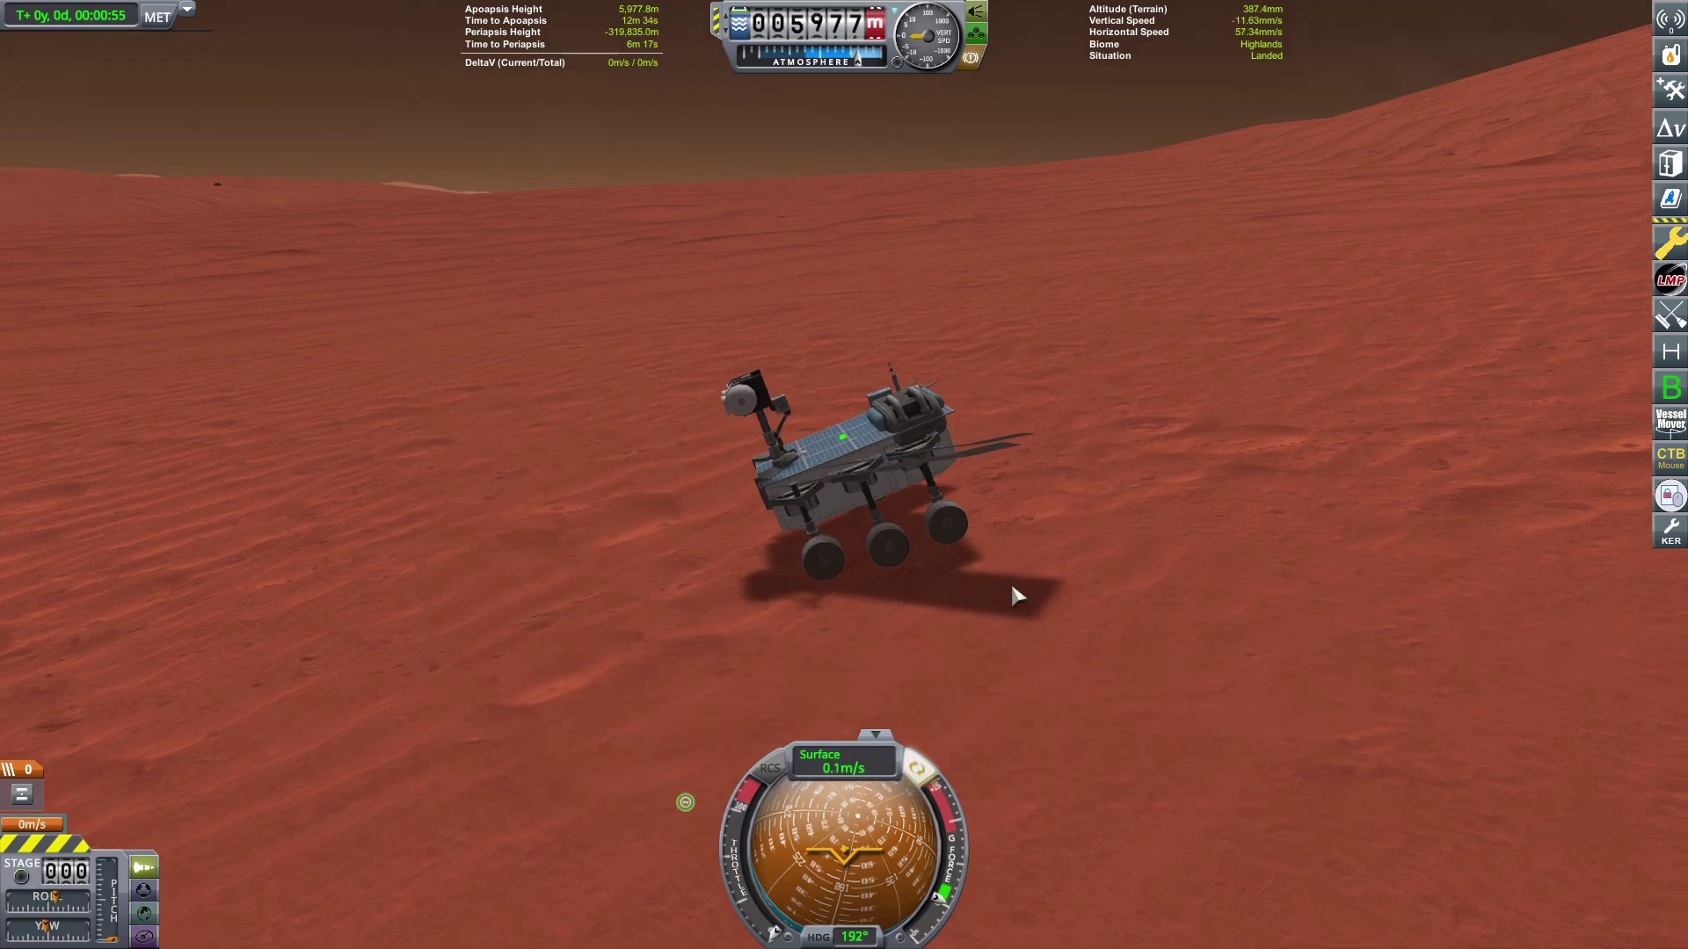
left_click_drag(1010, 580, 791, 527)
scroll(792, 529, "up", 4)
right_click(741, 521)
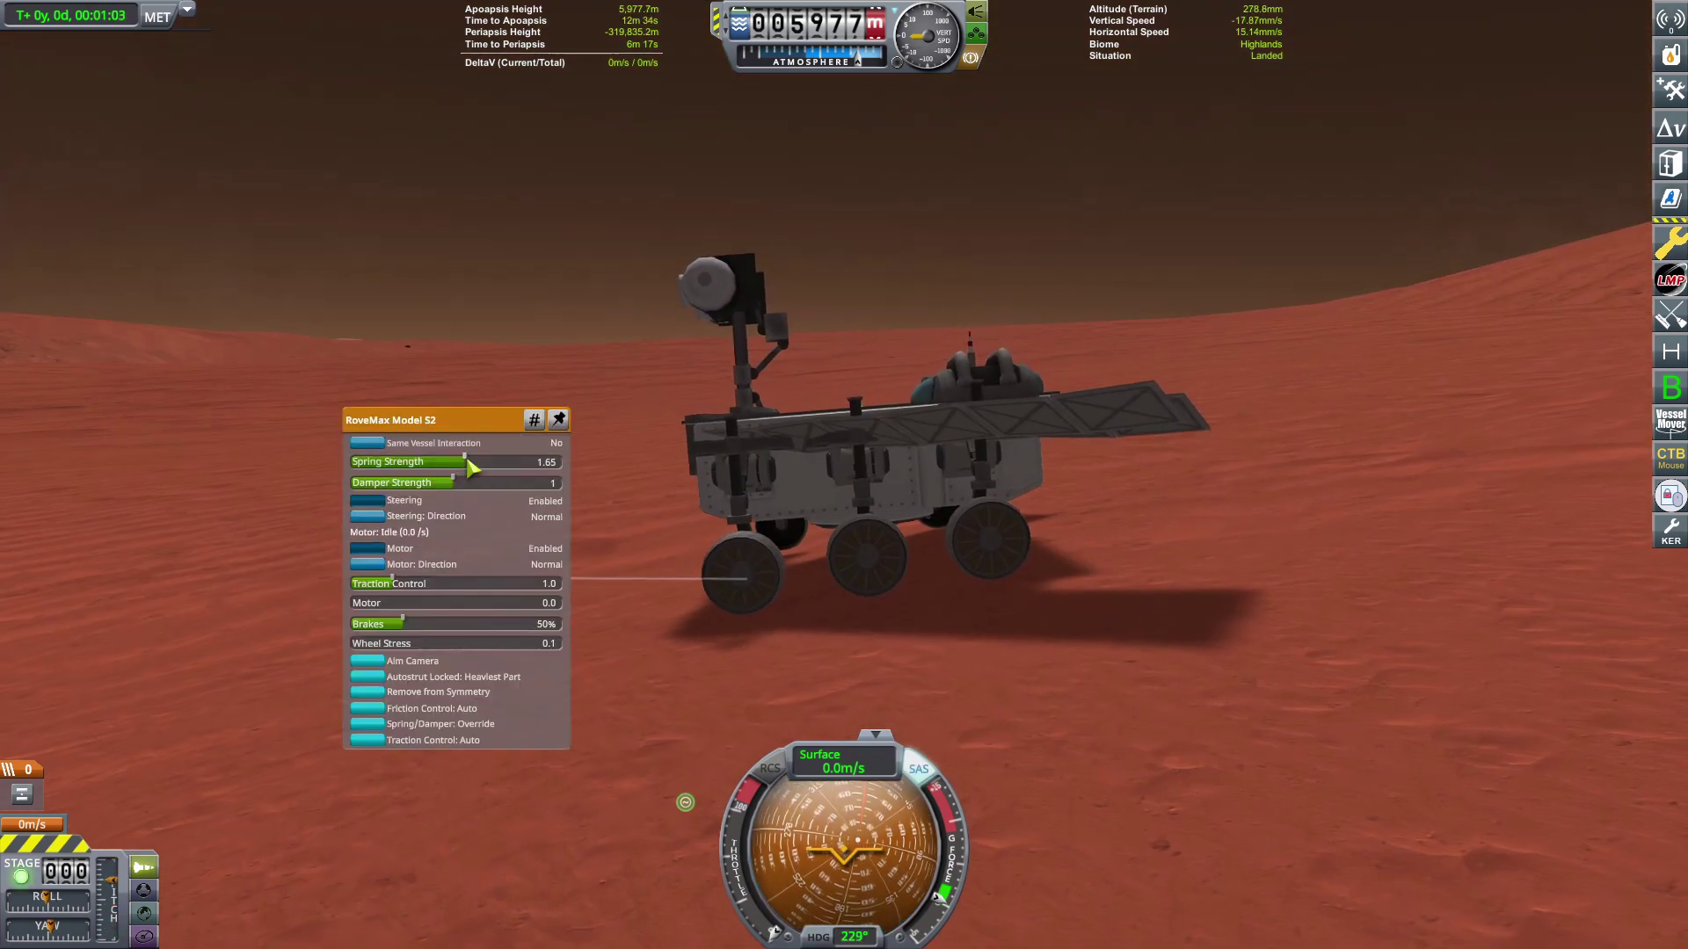
left_click_drag(995, 265, 1055, 506)
Quicksave with F5 and make the RoveMate probe core the control point
key("F5")
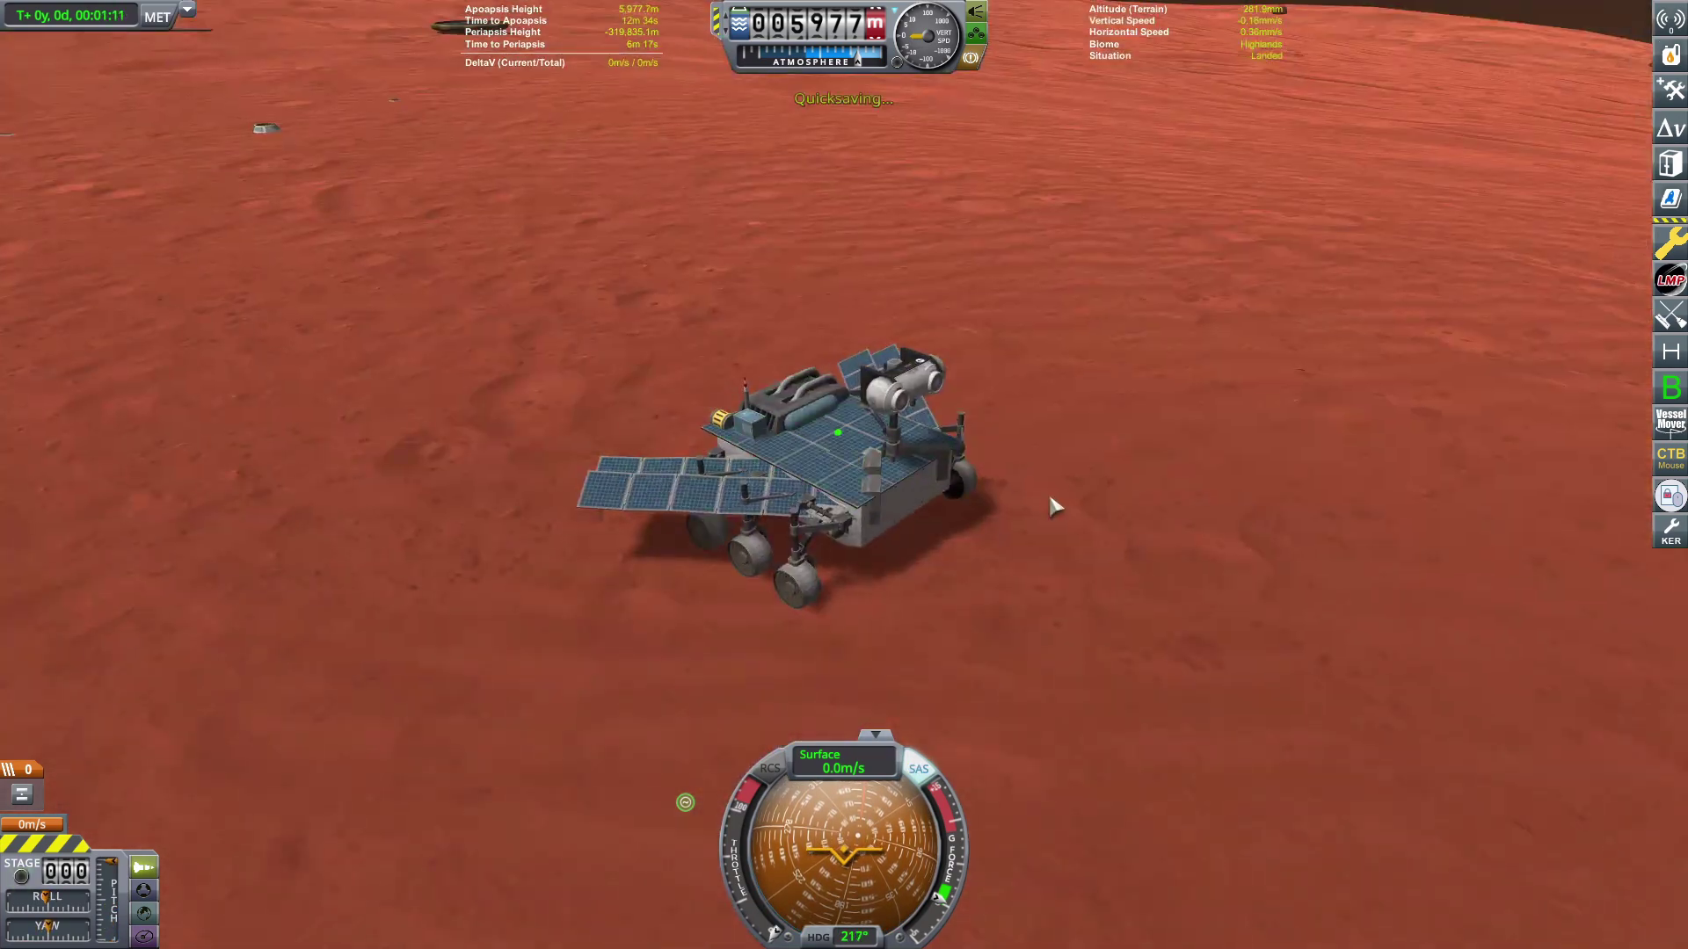
left_click_drag(964, 142, 851, 607)
right_click(845, 501)
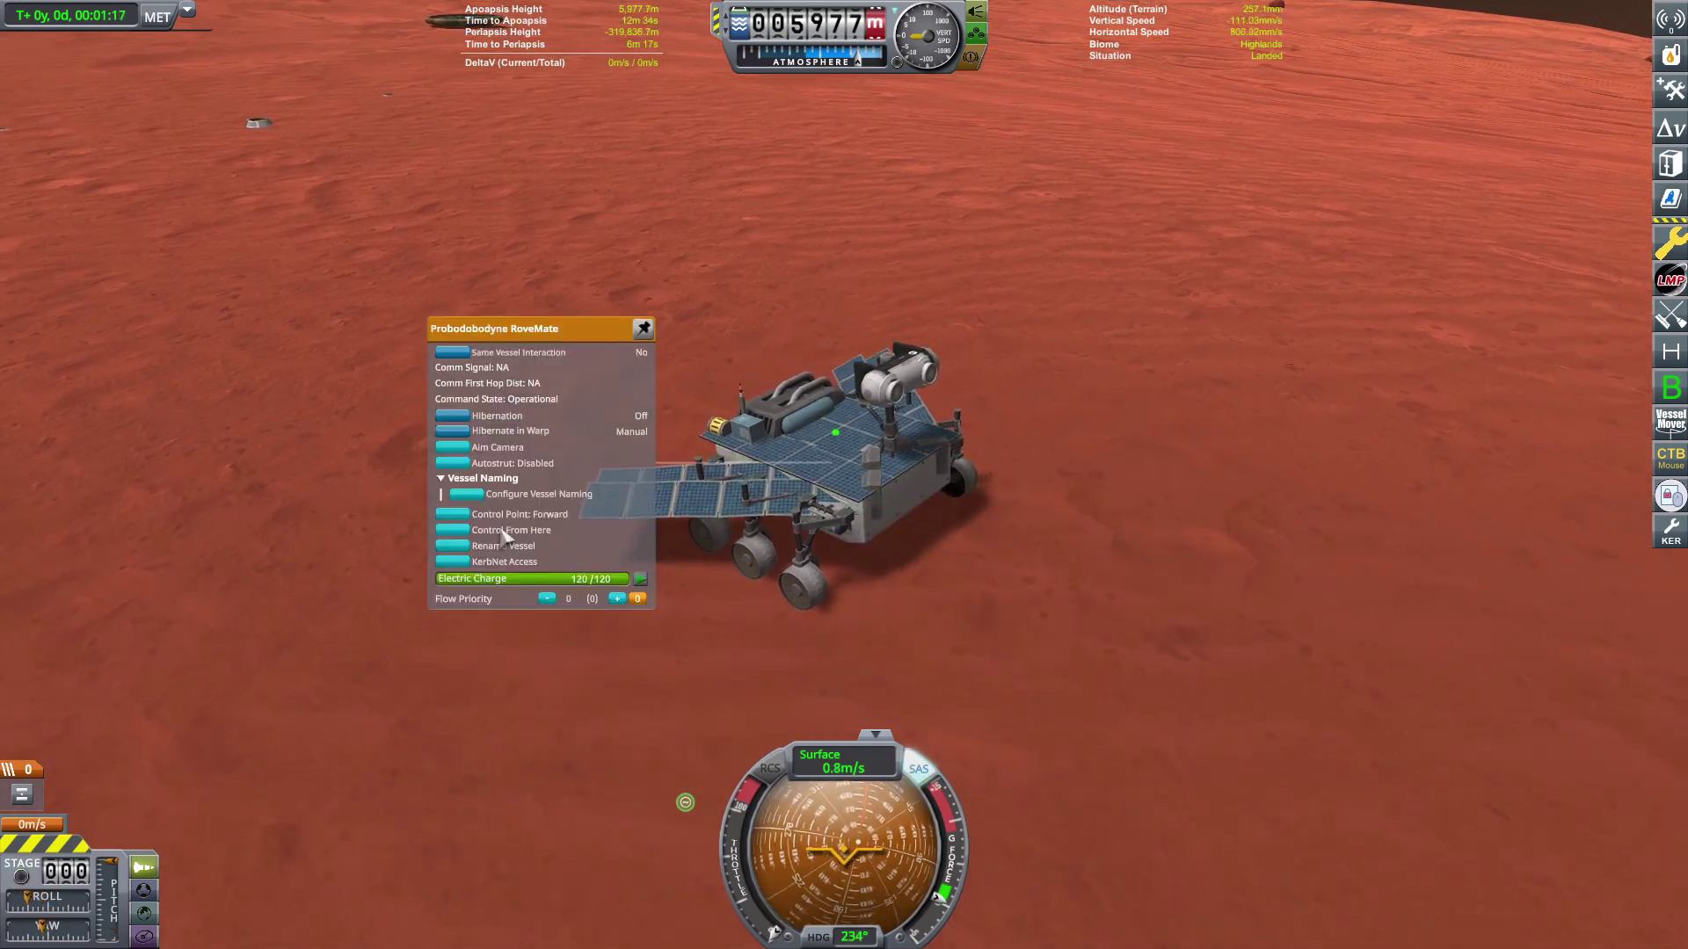
left_click(454, 529)
mouse_move(792, 395)
left_mouse_down()
mouse_move(1375, 553)
mouse_move(1333, 508)
left_mouse_up()
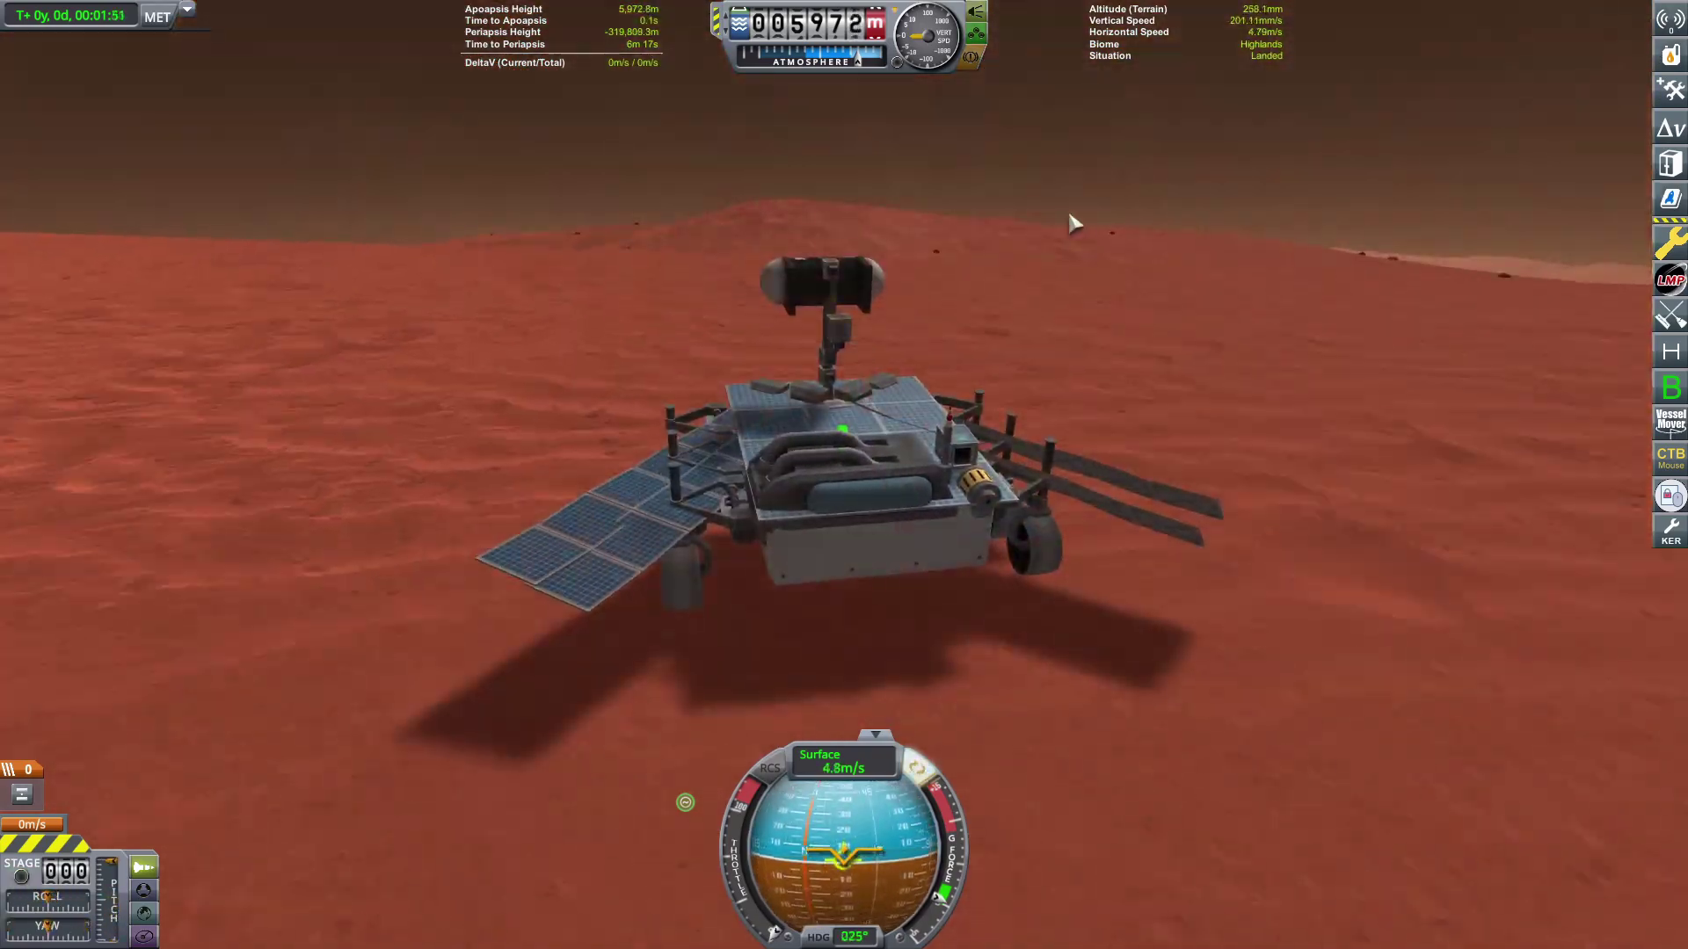
Orbit the camera around the driving rover through front-quarter, side and close front views
left_click_drag(1066, 207, 778, 143)
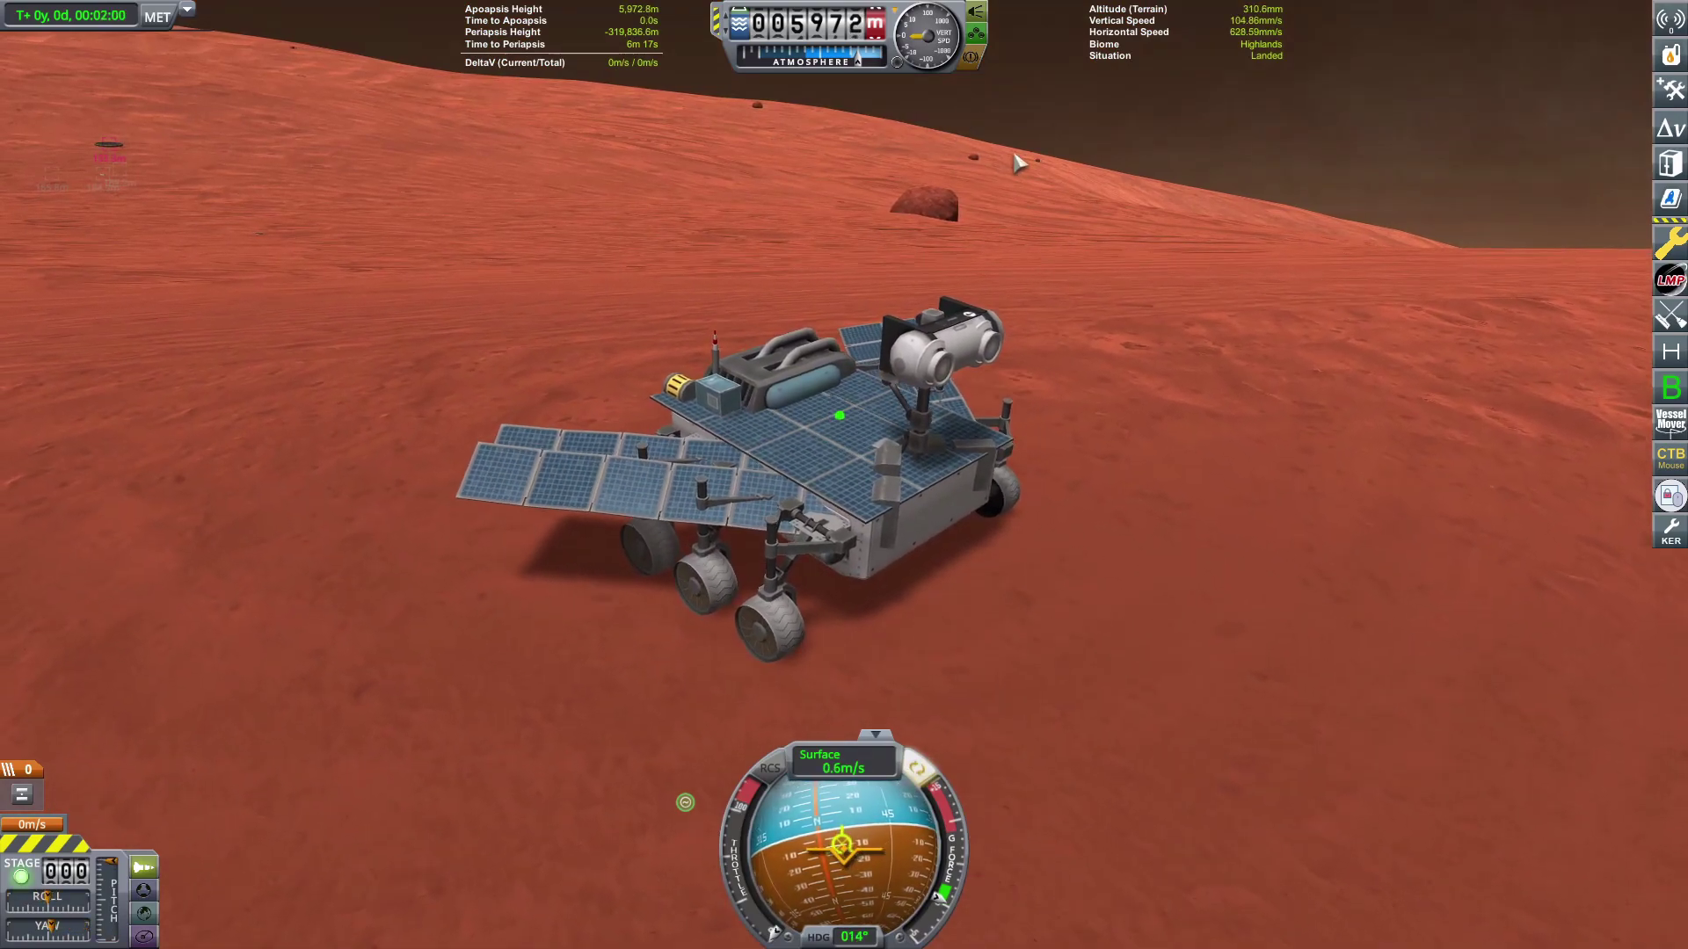
left_click_drag(1019, 160, 1354, 146)
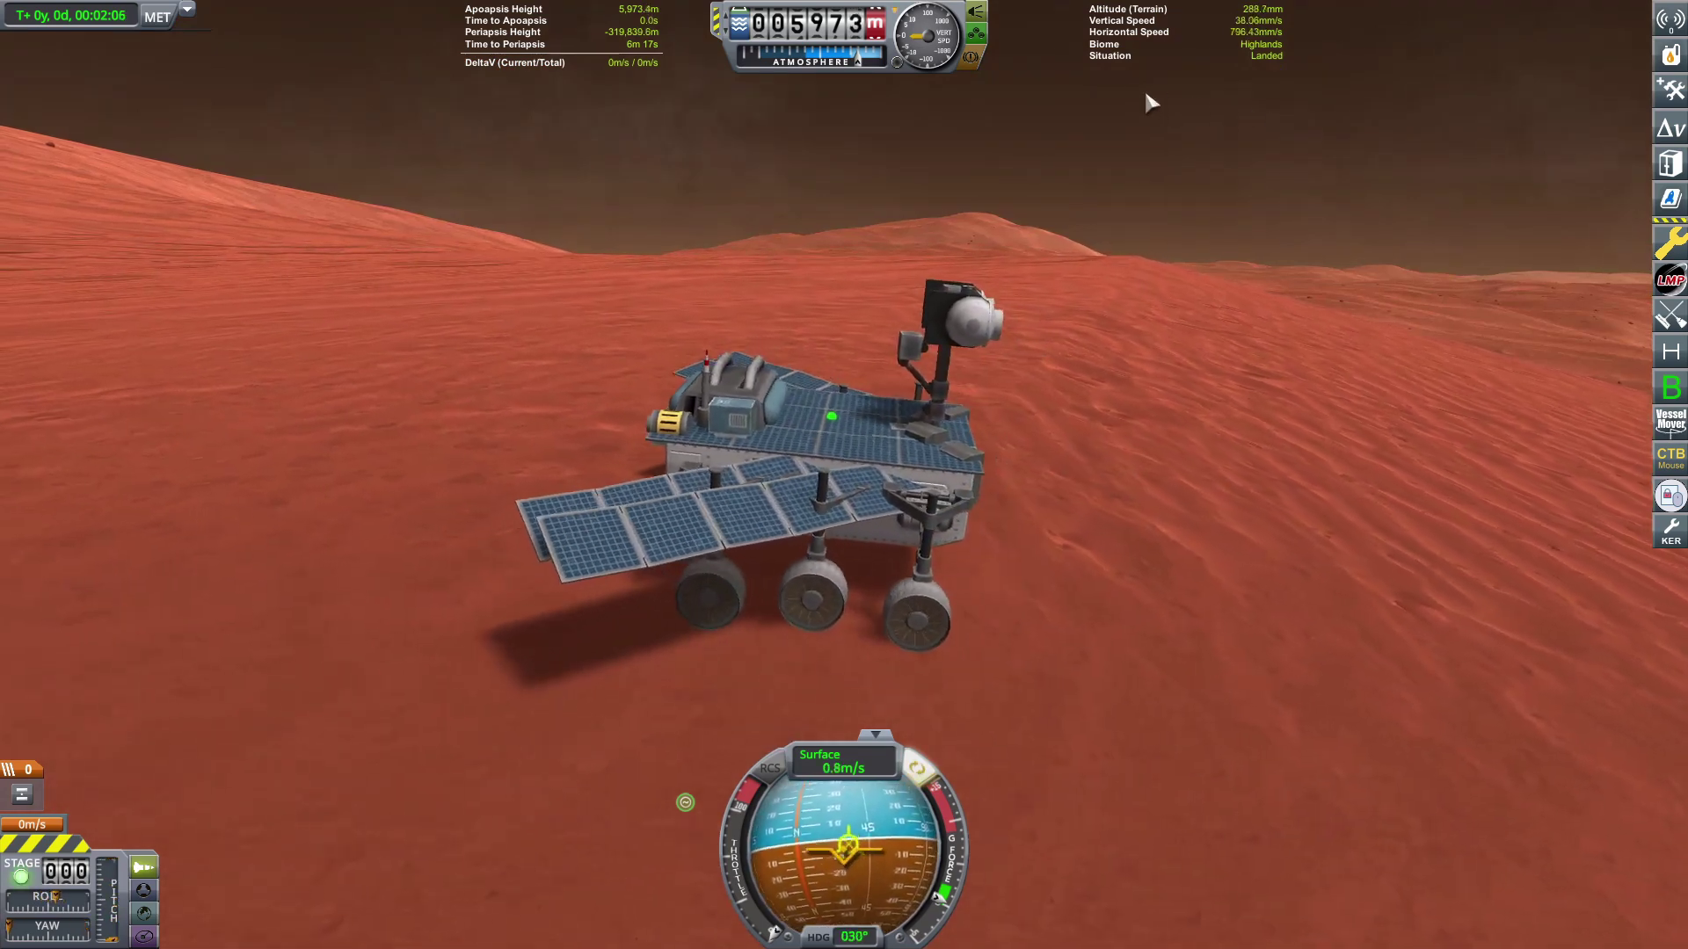
left_click_drag(976, 106, 851, 149)
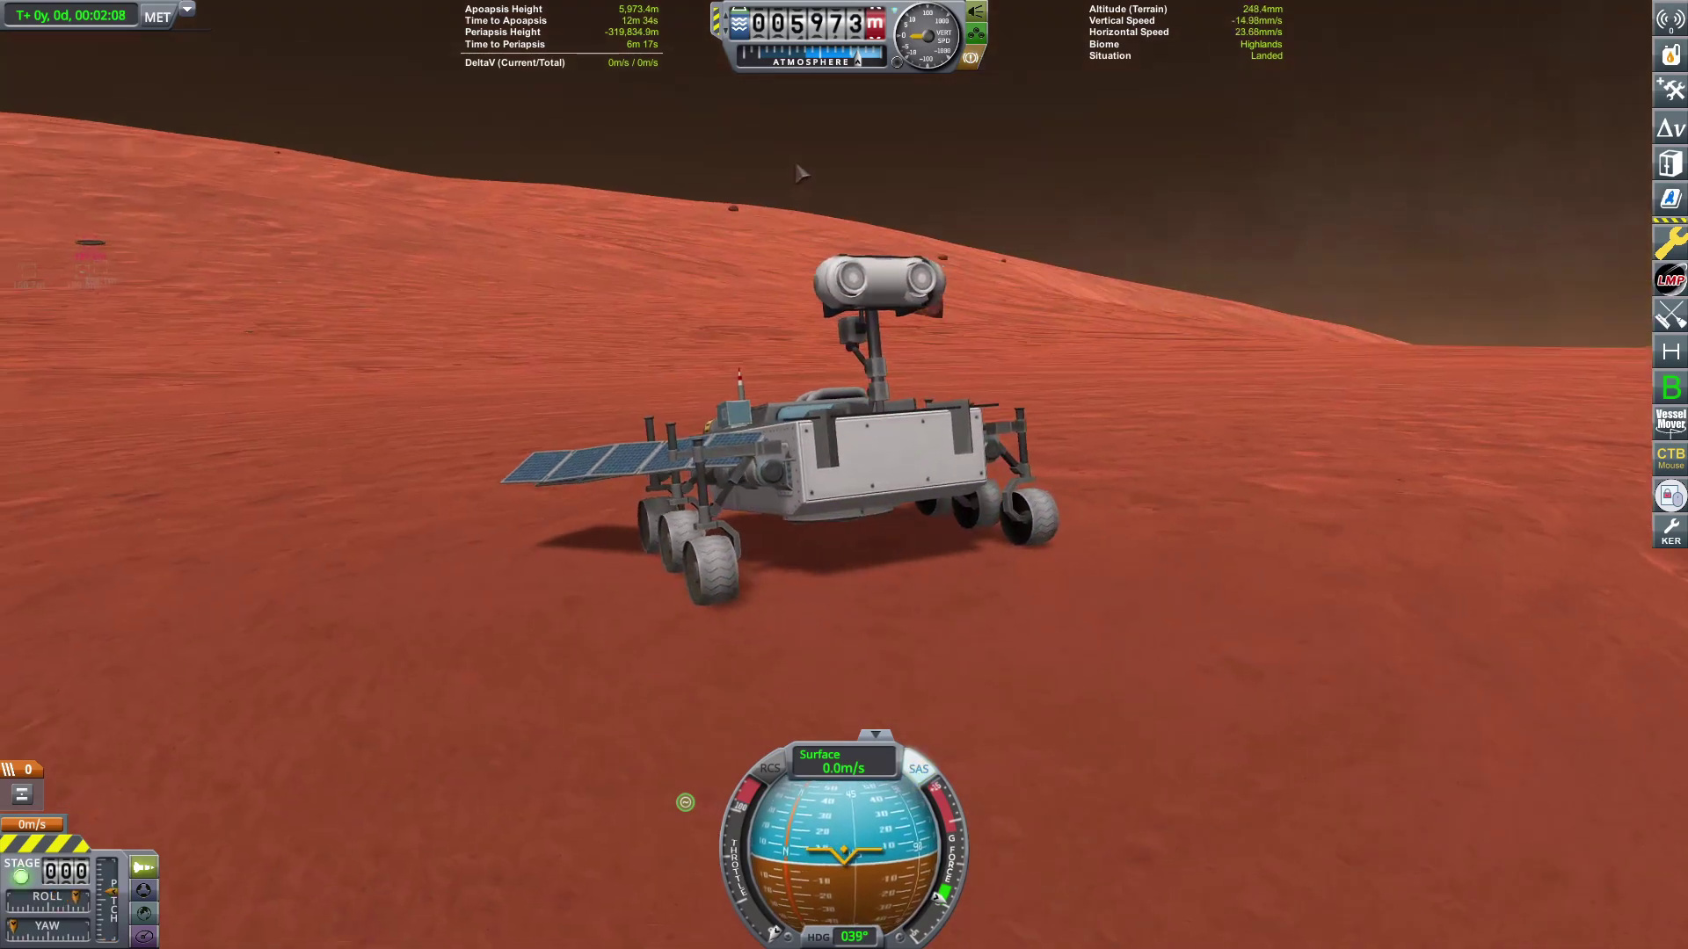